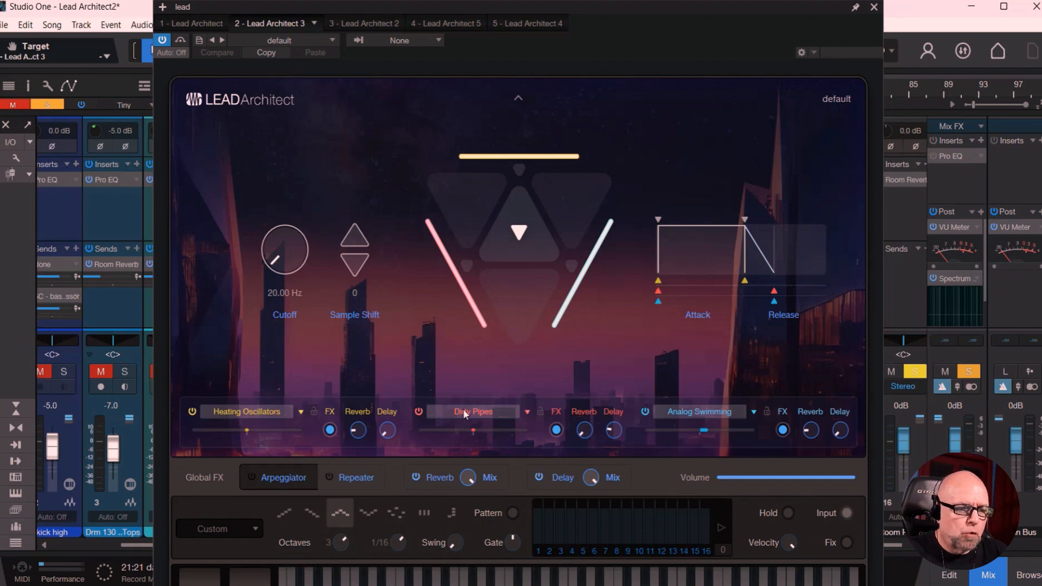
Step: Examine the detailed filter, envelope and LFO settings of the Analog Swimming layer, and return to the main view
click(518, 100)
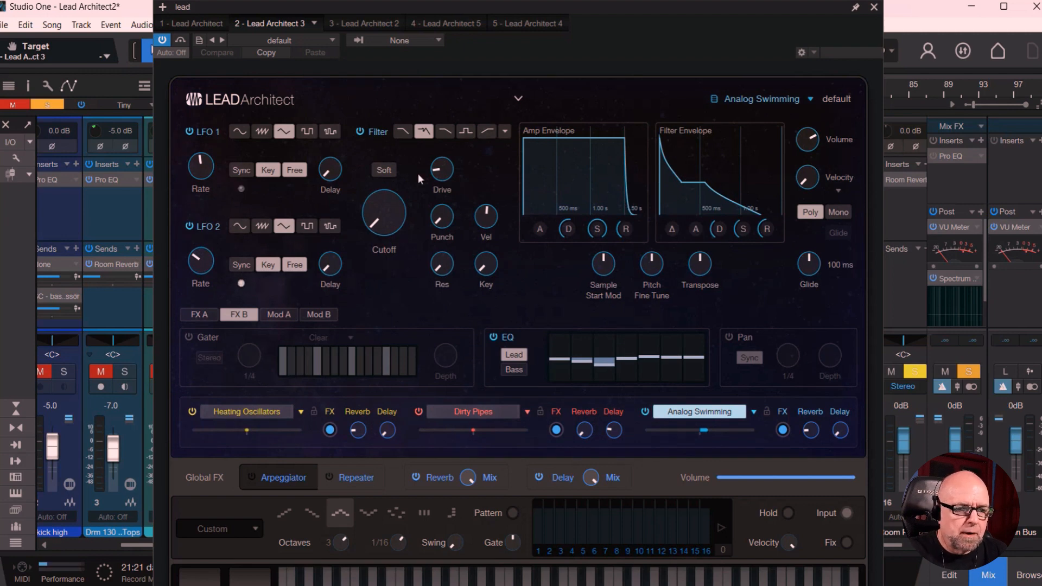
mouse_move(490, 252)
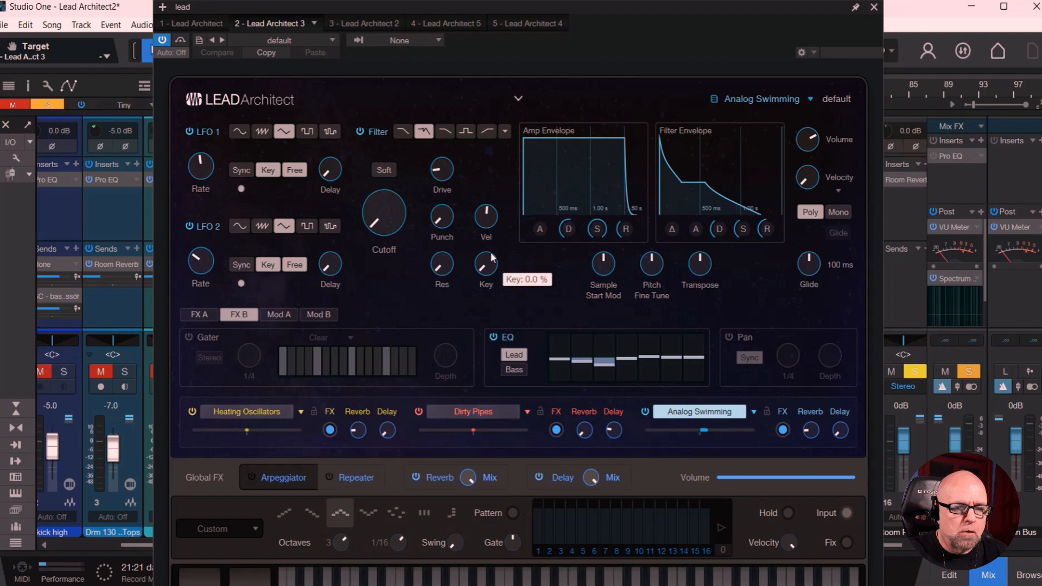
click(518, 99)
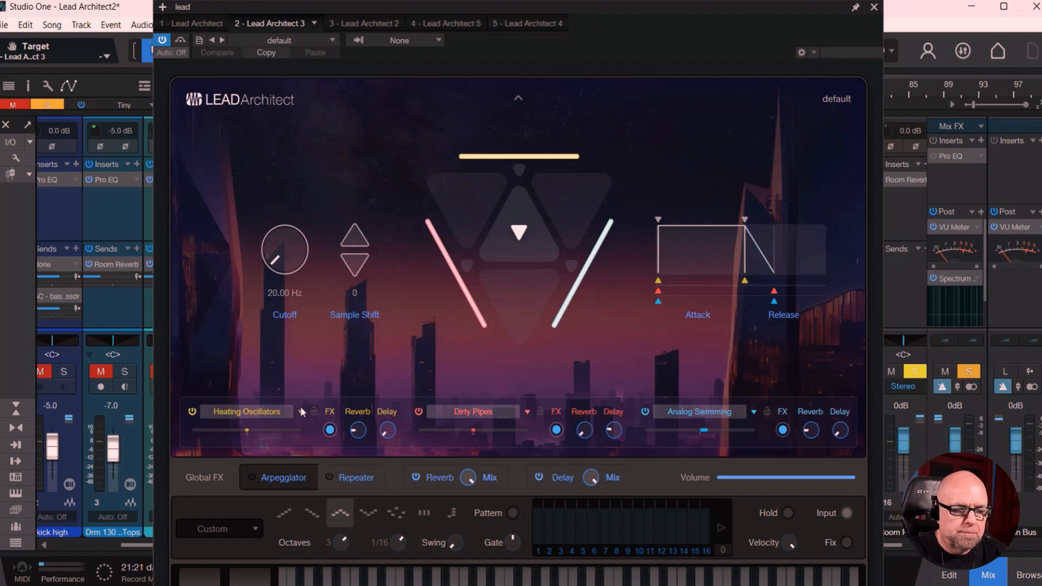
Step: Bypass and re-enable the first layer, and load the Dirty FM Voice sound into it from Synthetic Leads sustaining
click(192, 411)
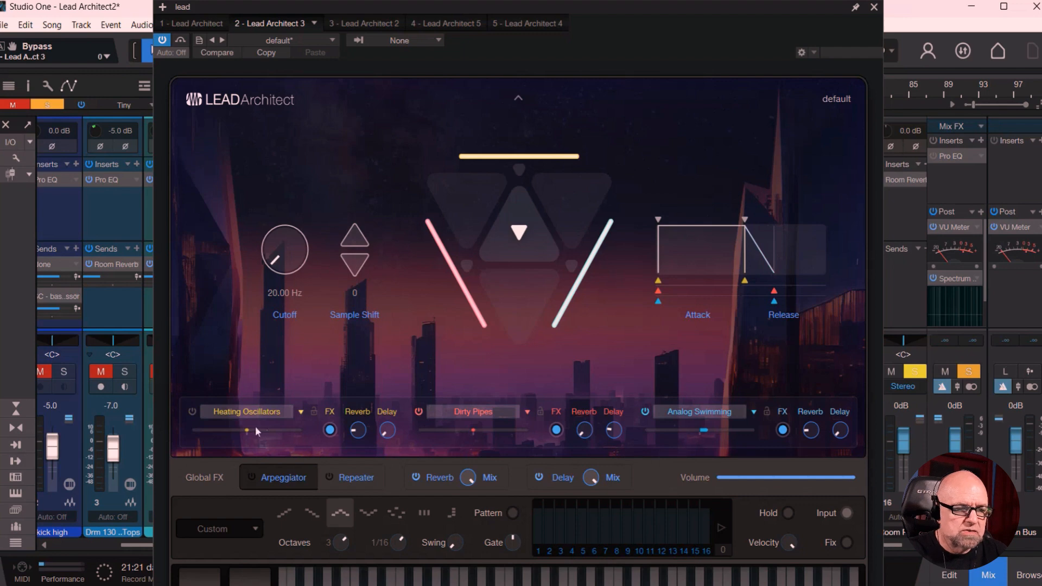
click(192, 412)
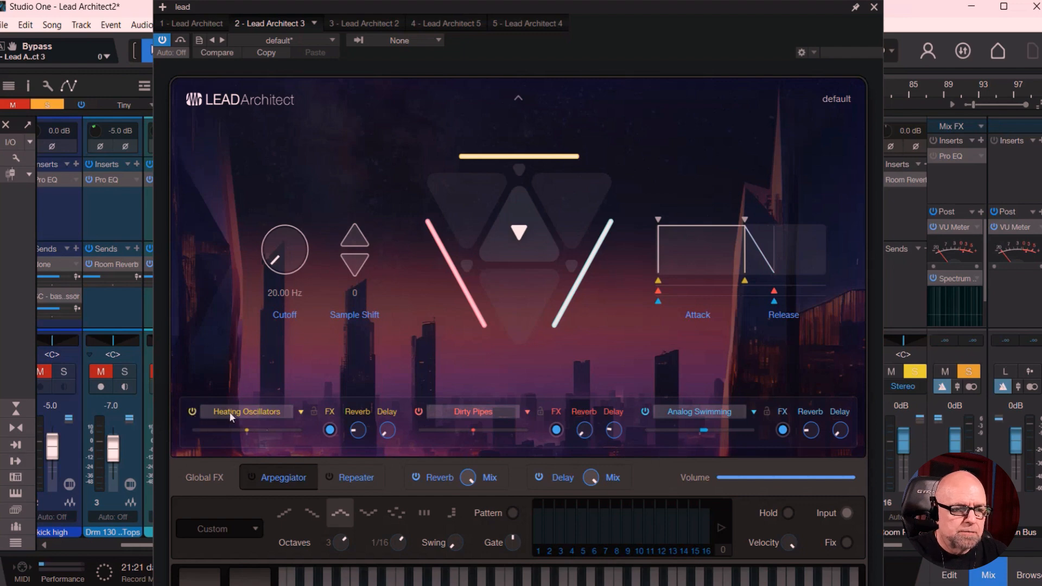
click(301, 412)
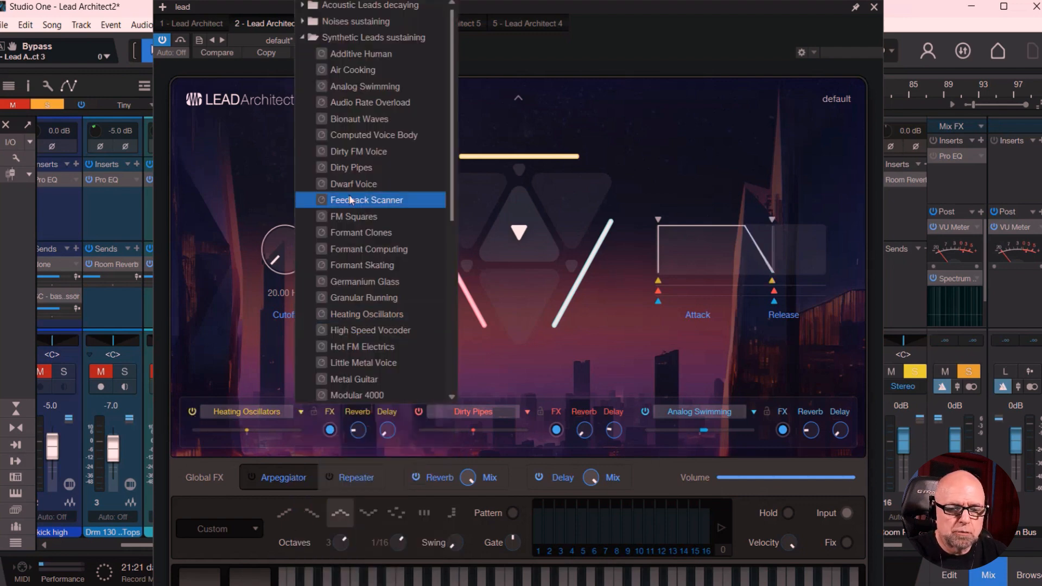
click(362, 152)
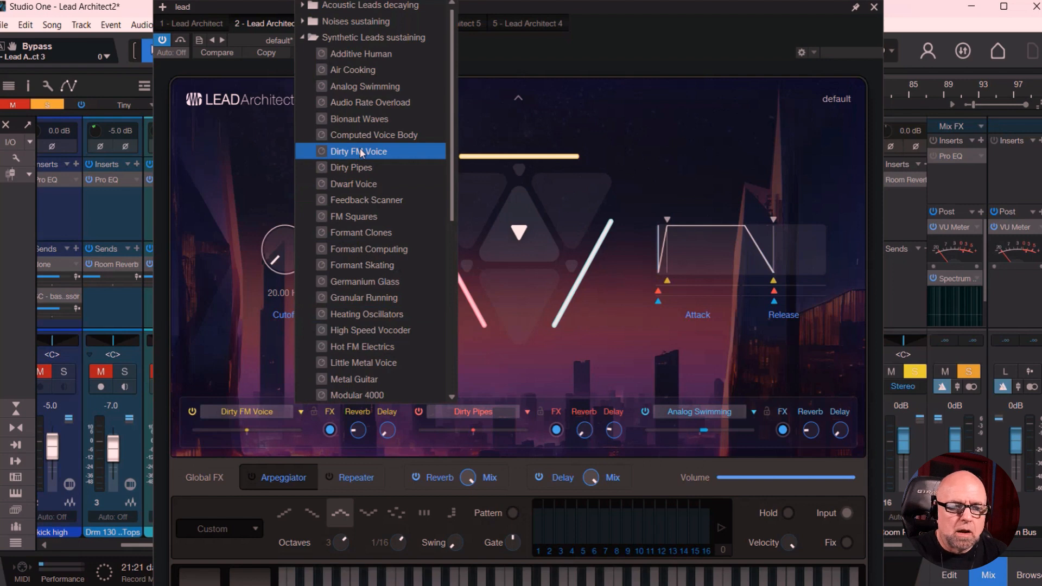
click(526, 122)
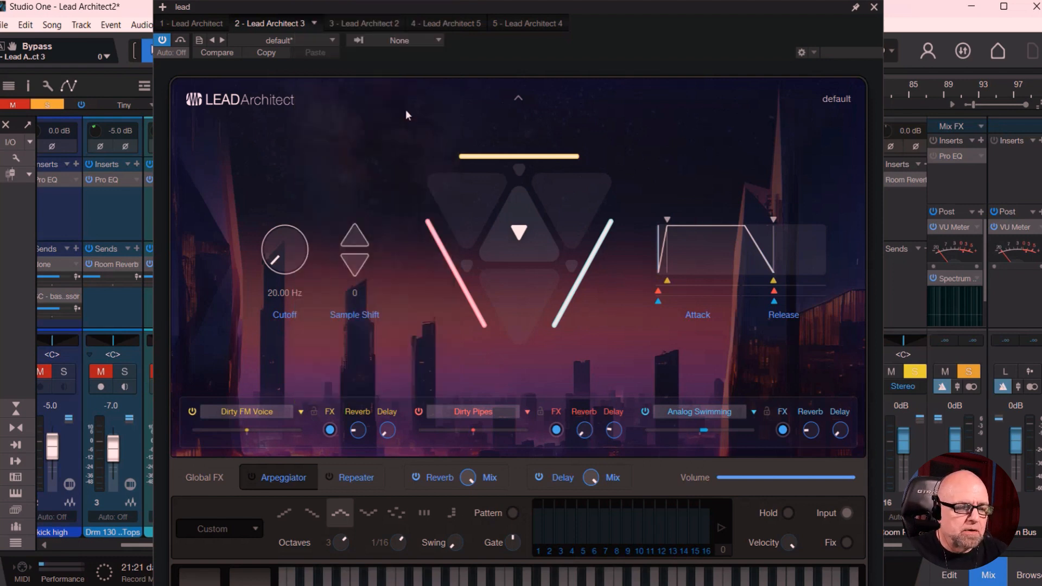
Step: Load the Air Bells 2066 preset from the Acoustic decaying category
click(316, 42)
click(248, 105)
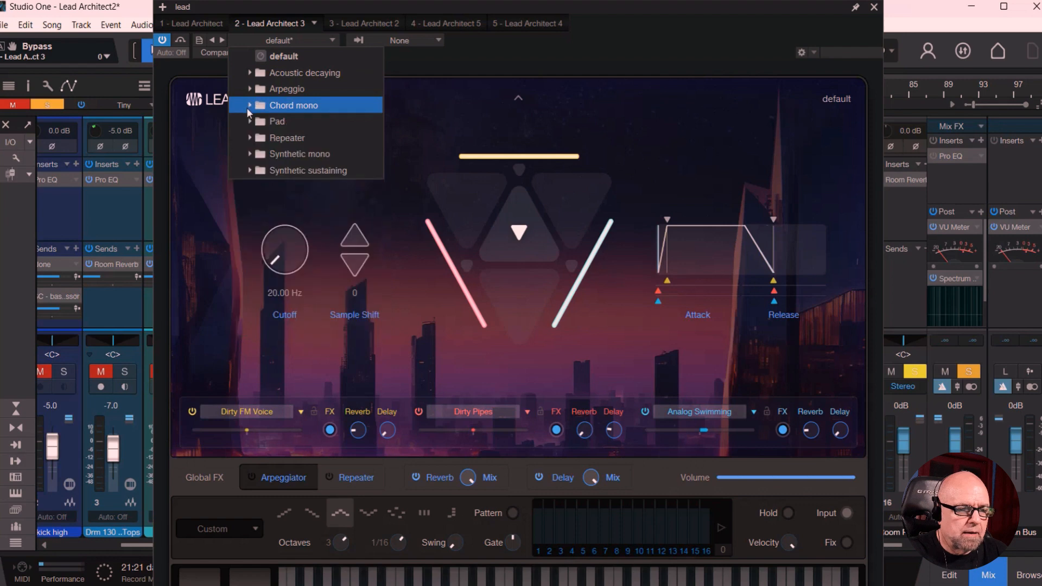
click(249, 73)
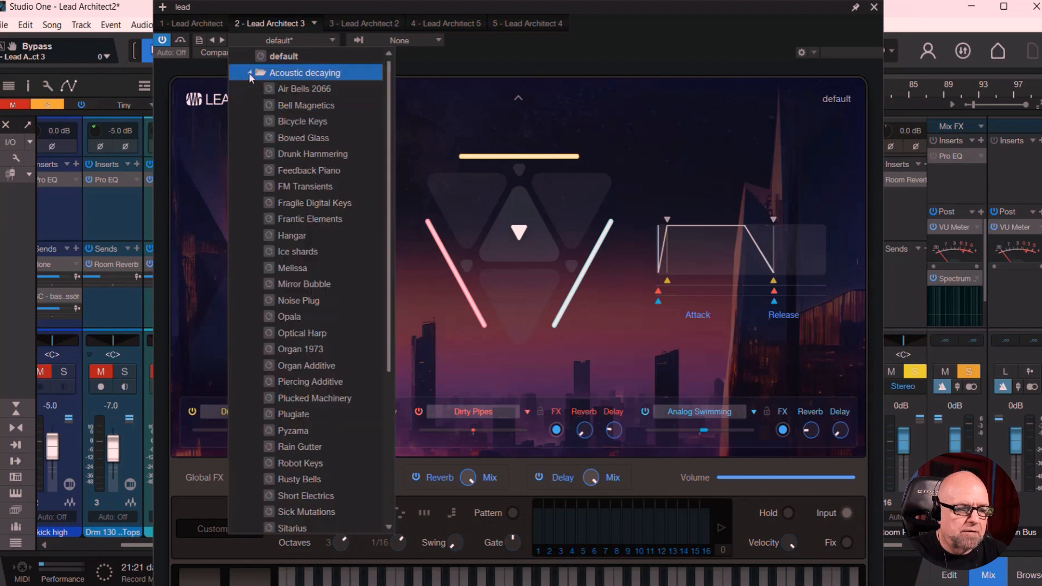
click(297, 89)
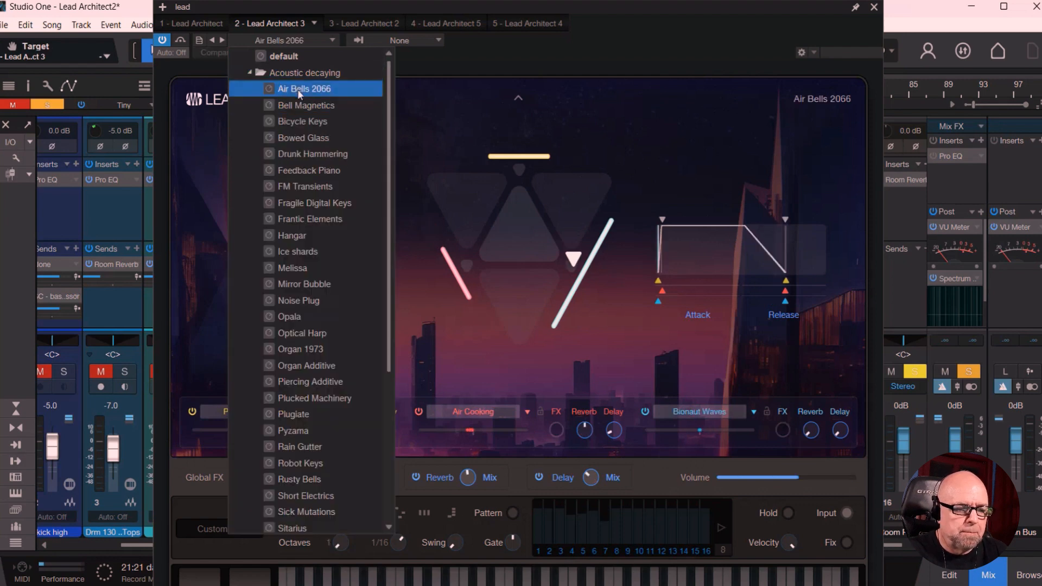
click(468, 83)
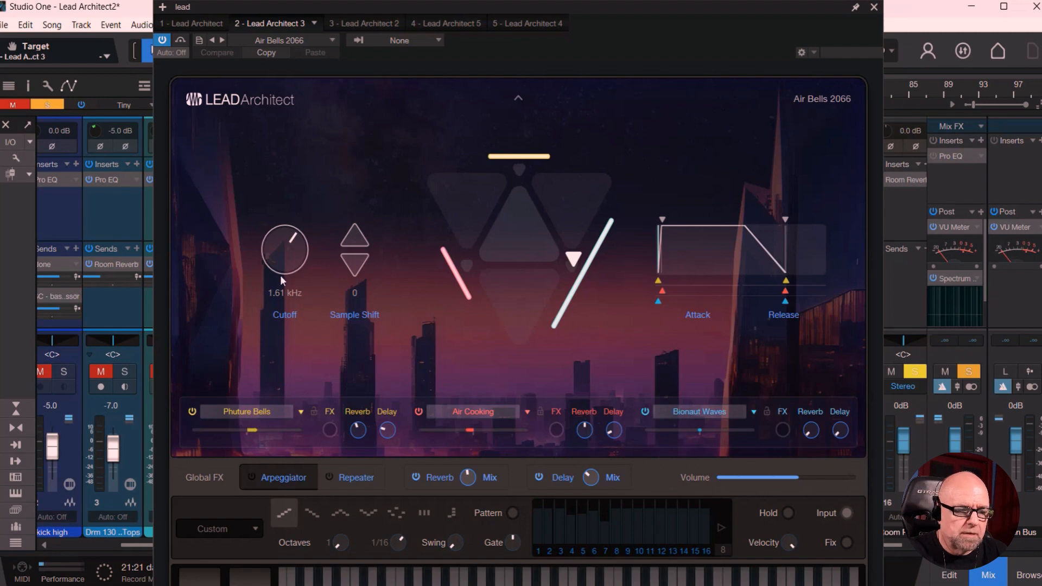
Step: Try the Sample Shift and return it to 0, and blend the three layers through each corner to near the triangle's centre
click(356, 236)
click(354, 267)
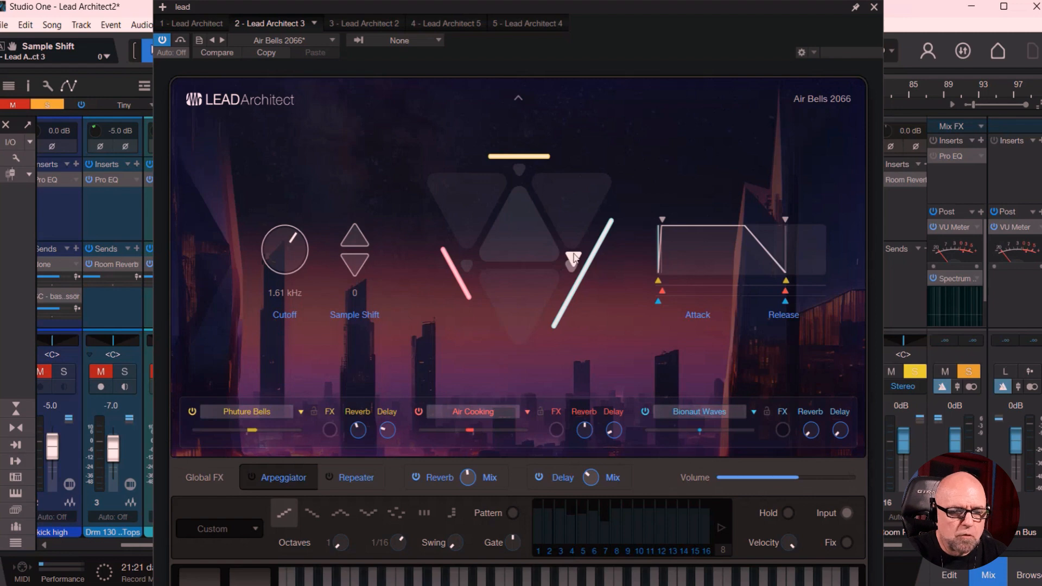
mouse_move(575, 265)
mouse_down()
mouse_move(526, 261)
mouse_move(566, 270)
mouse_move(564, 280)
mouse_move(577, 271)
mouse_move(559, 275)
mouse_move(568, 261)
mouse_move(563, 277)
mouse_up()
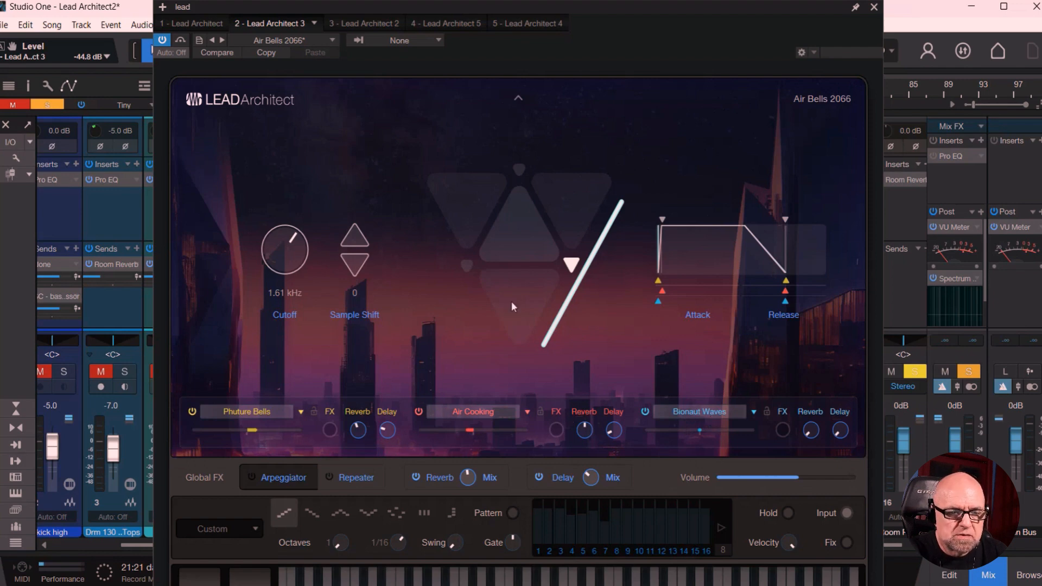
drag(571, 265, 451, 162)
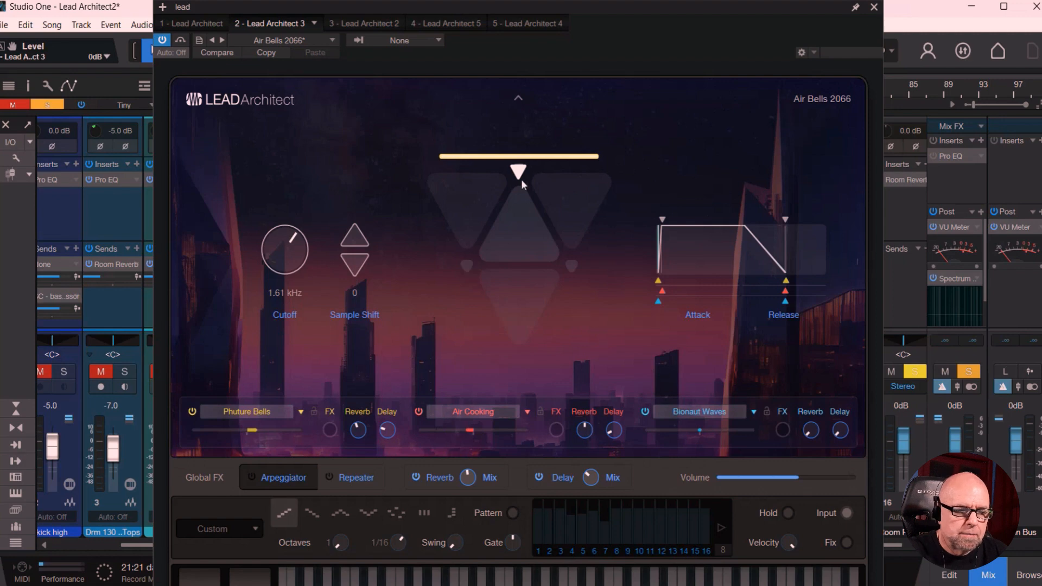
drag(519, 173, 466, 263)
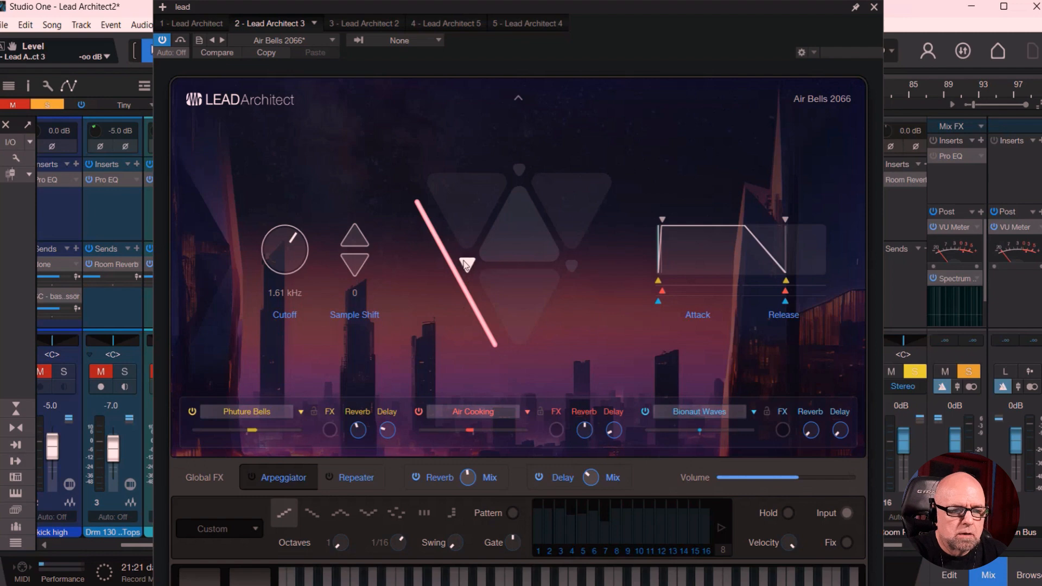
drag(465, 264, 510, 216)
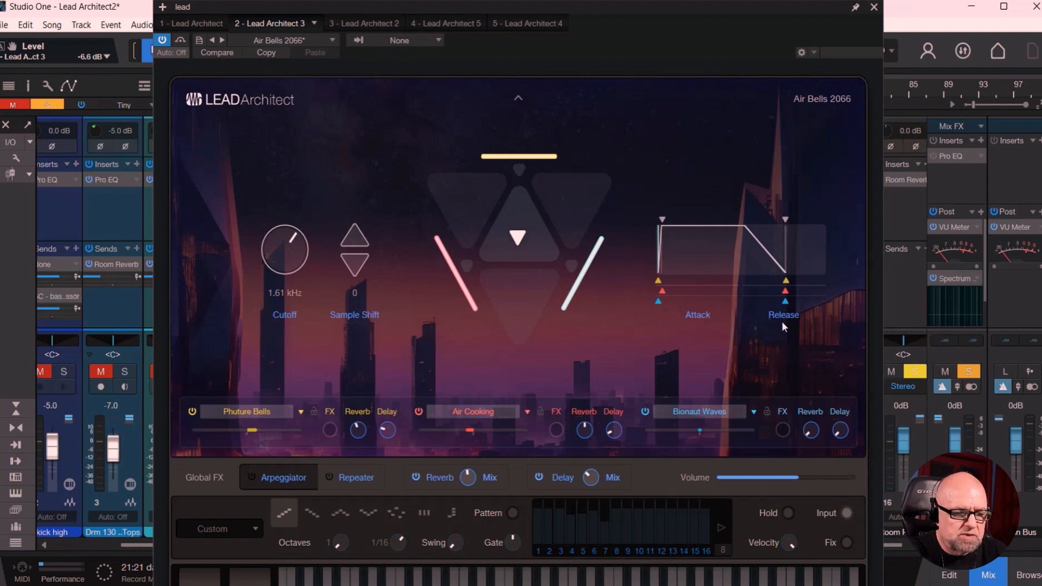
Step: Switch the Arpeggiator on and off and activate the Repeater to show the controls of both global effects
click(274, 476)
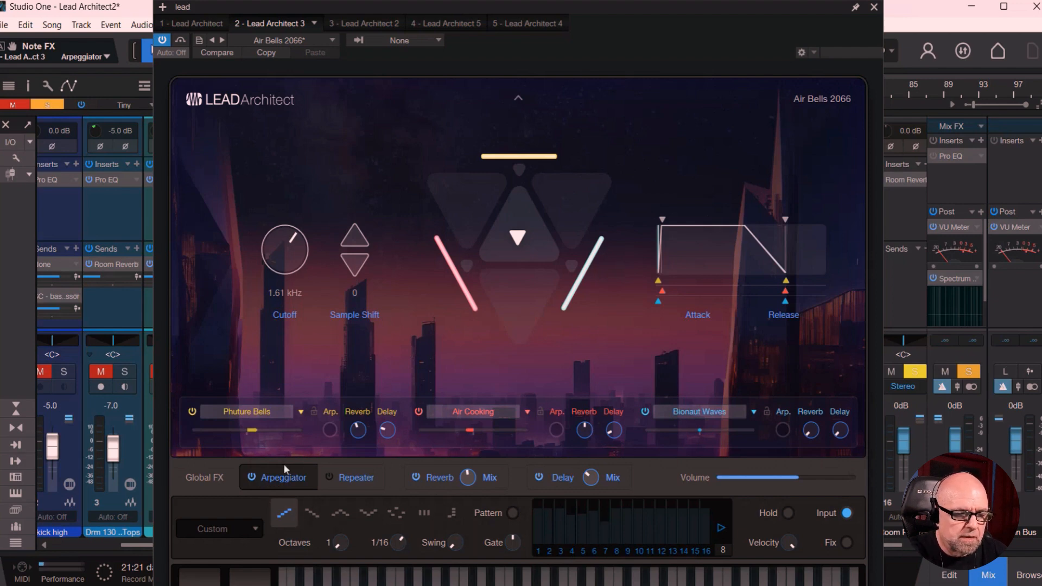
click(252, 477)
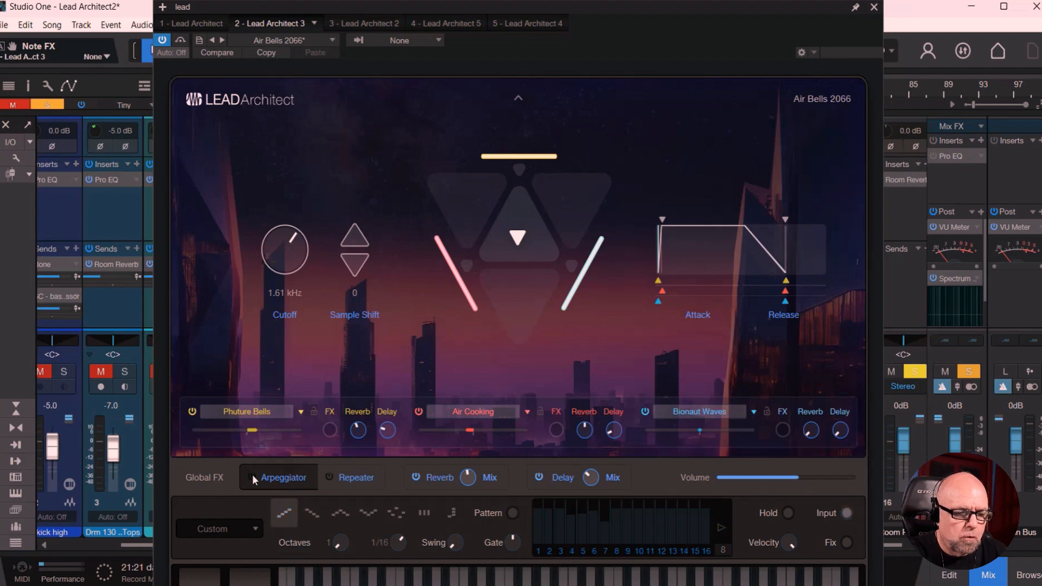
click(298, 480)
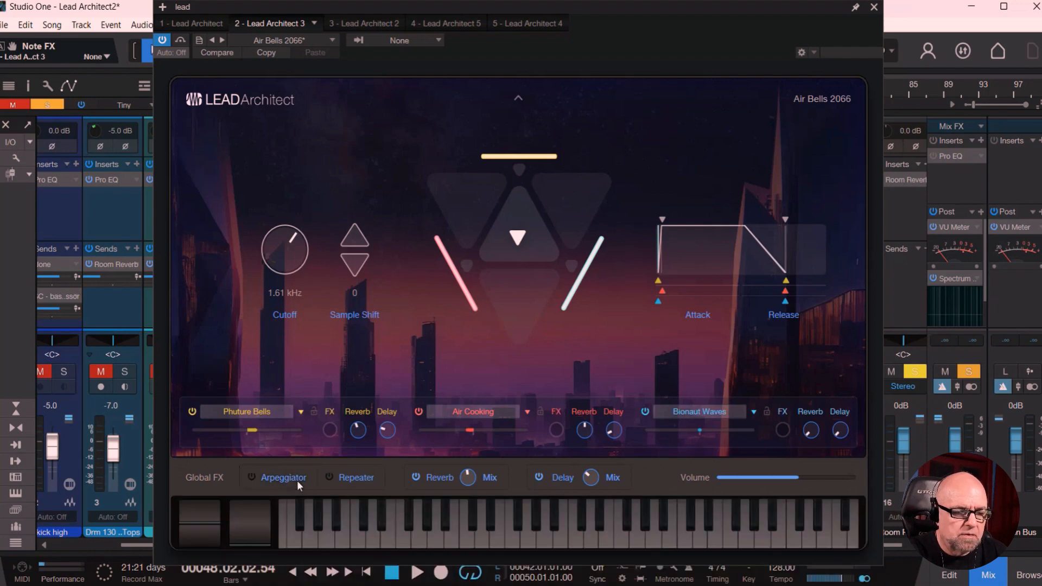
click(355, 477)
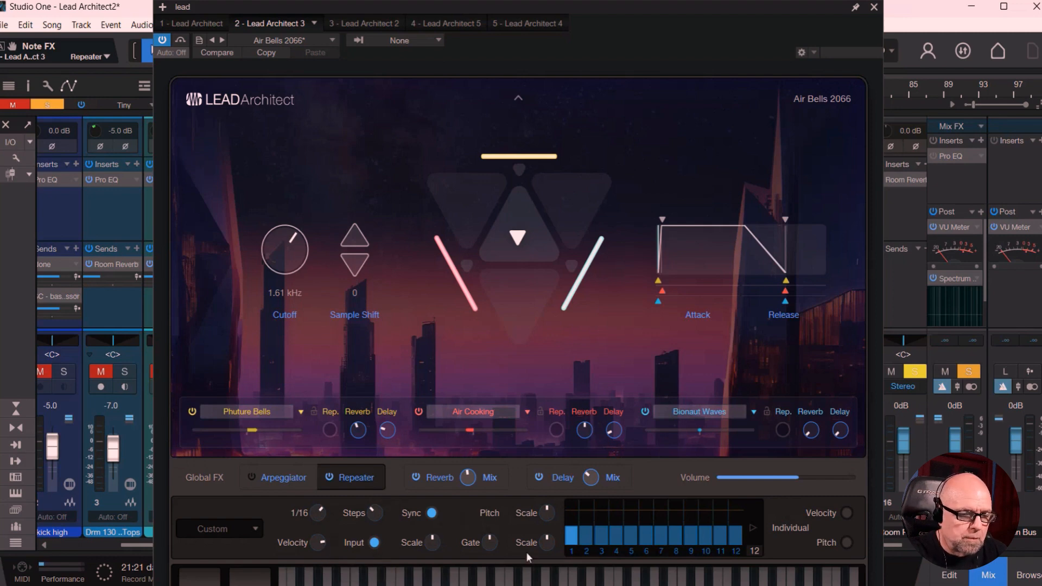
click(358, 476)
click(351, 479)
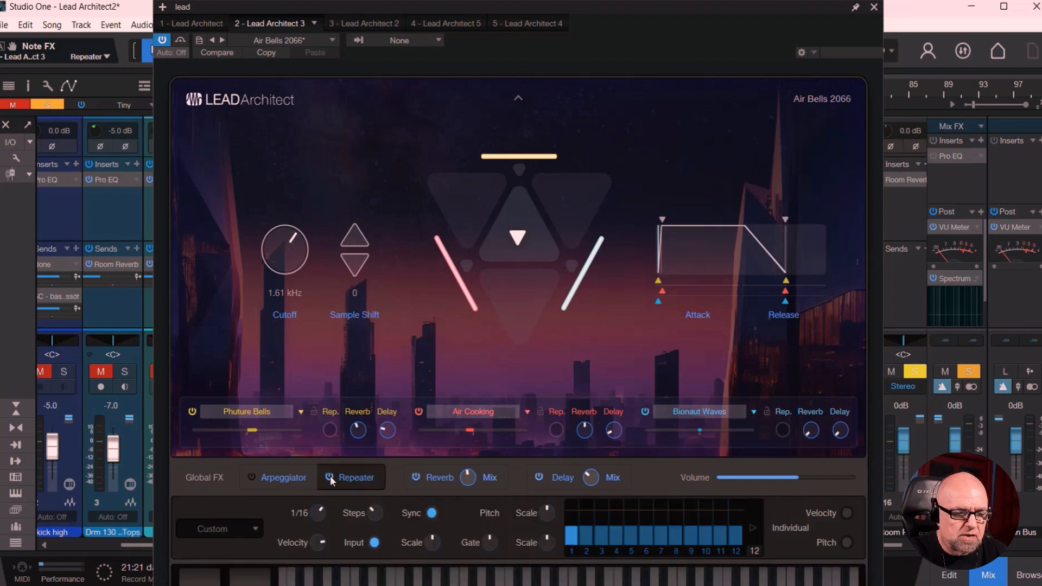
Step: Enable the Arpeggiator and load its Boogie Buzz pattern preset after trying De-Structure
click(298, 481)
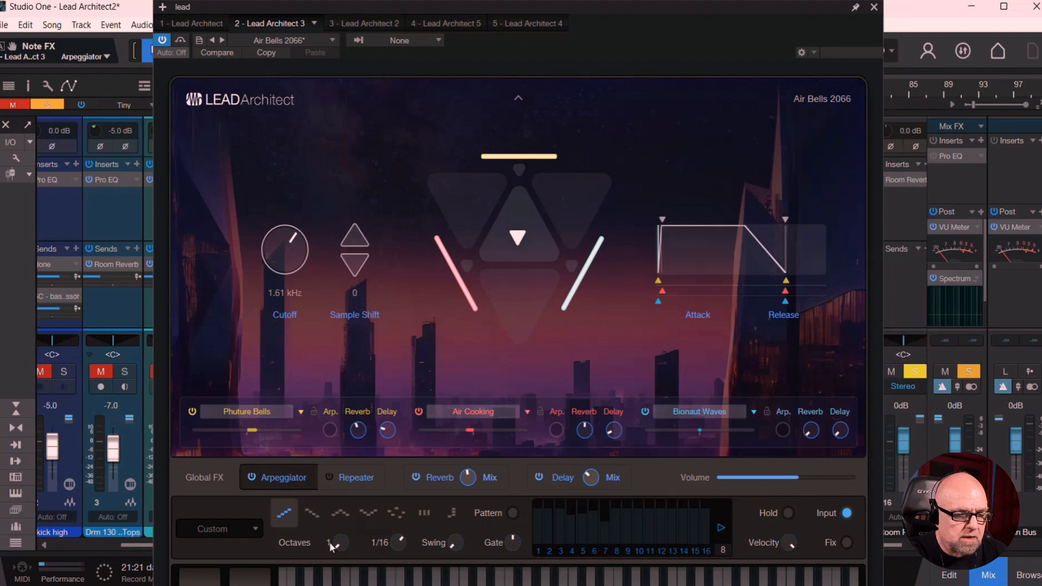
scroll(255, 531, down, 4)
click(255, 531)
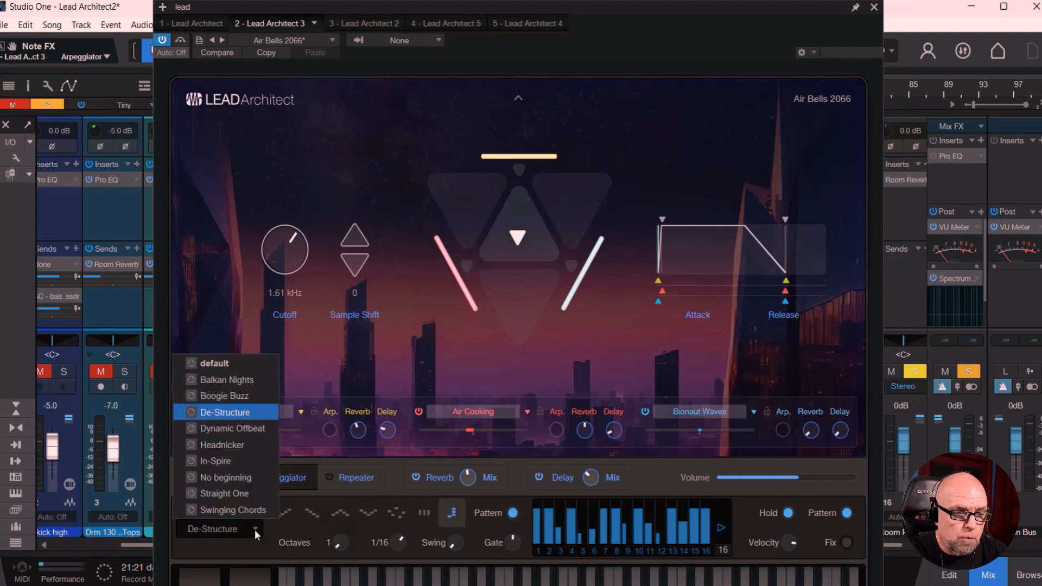
click(234, 399)
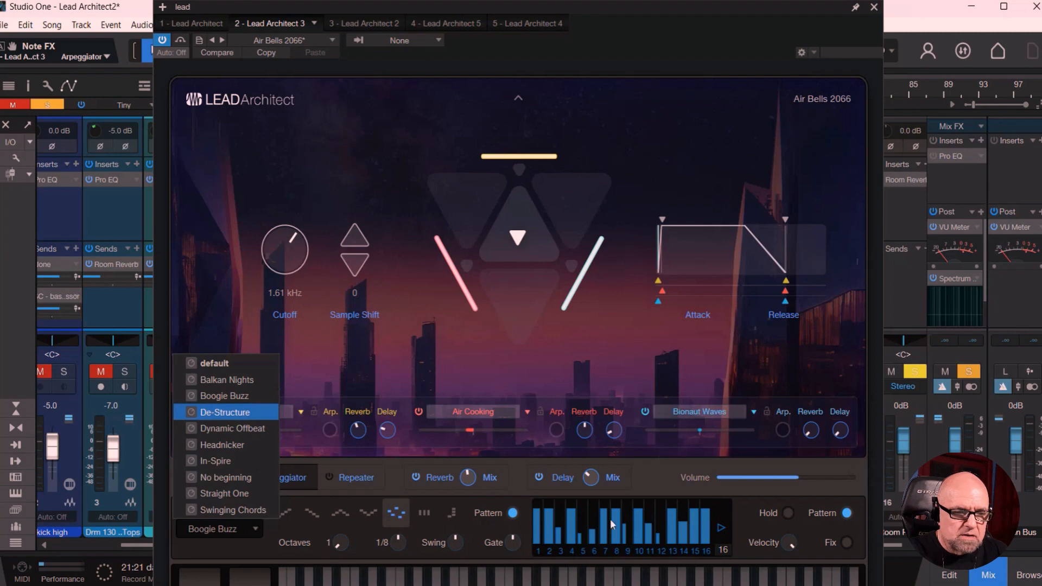
click(591, 360)
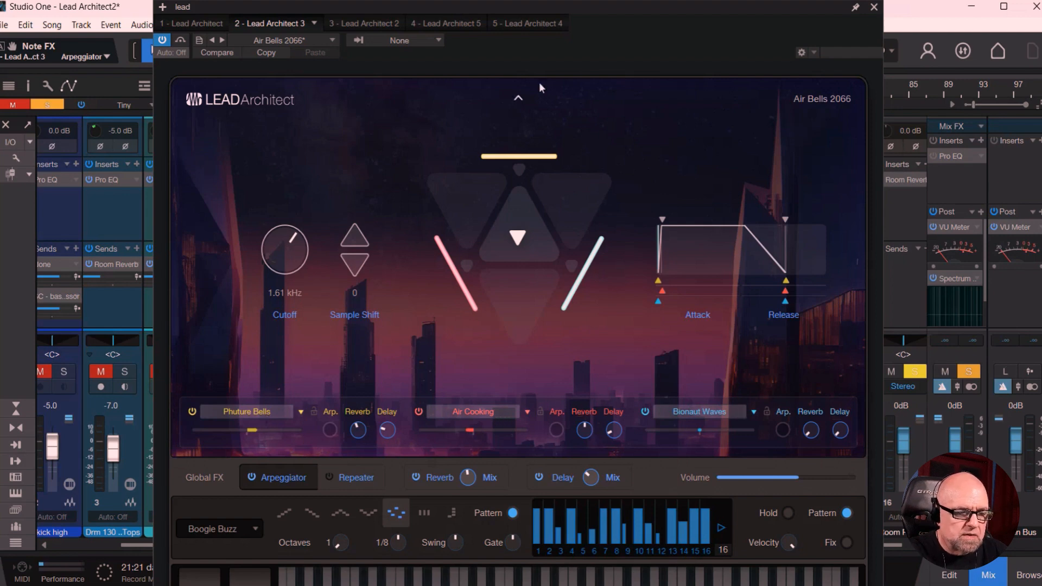
Step: Examine the detailed settings of the Phuture Bells layer, including FX A and FX B, and those of Air Cooking and Bionaut Waves
click(519, 98)
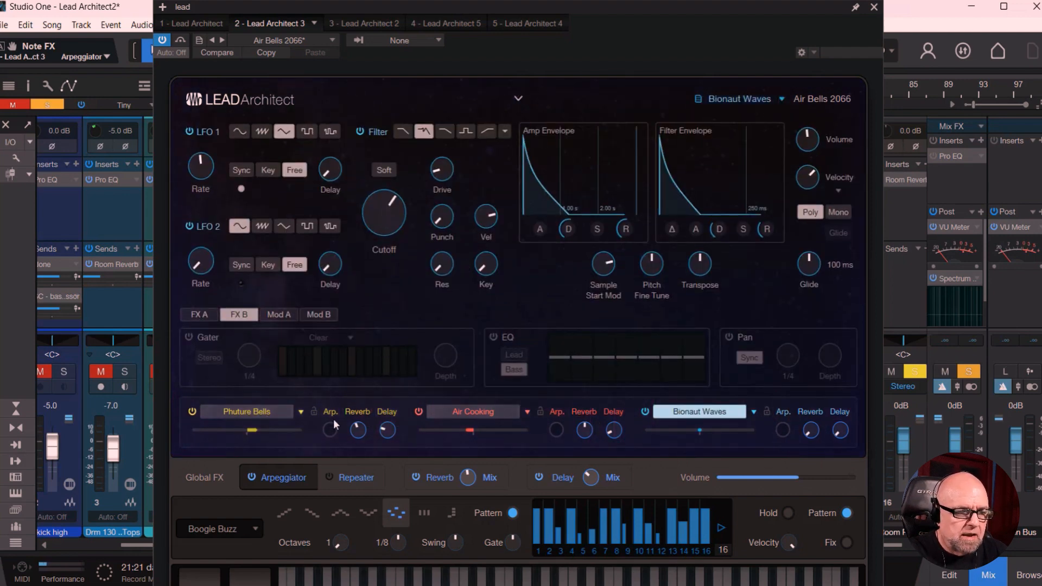
click(260, 412)
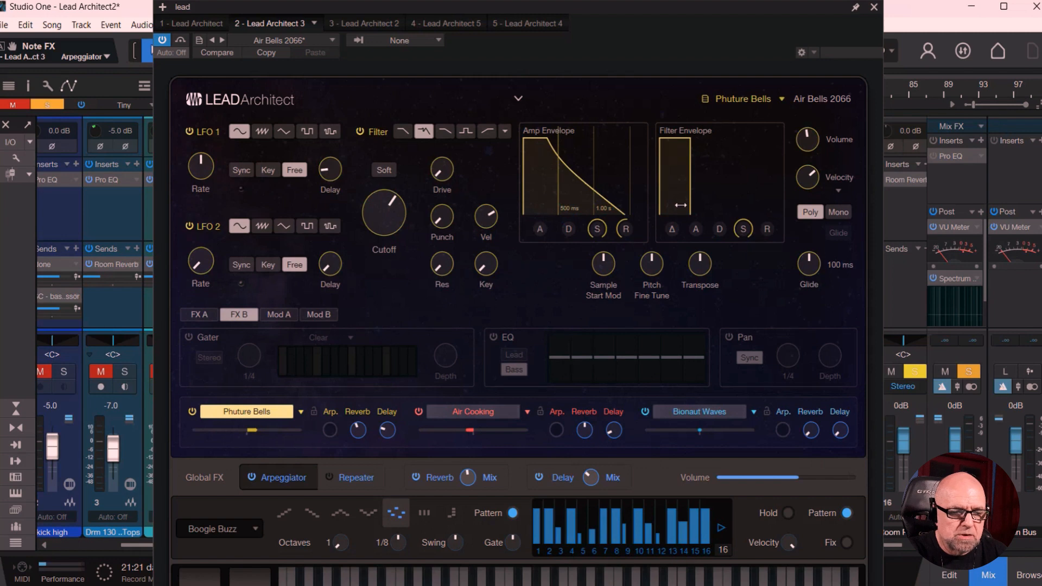
click(191, 315)
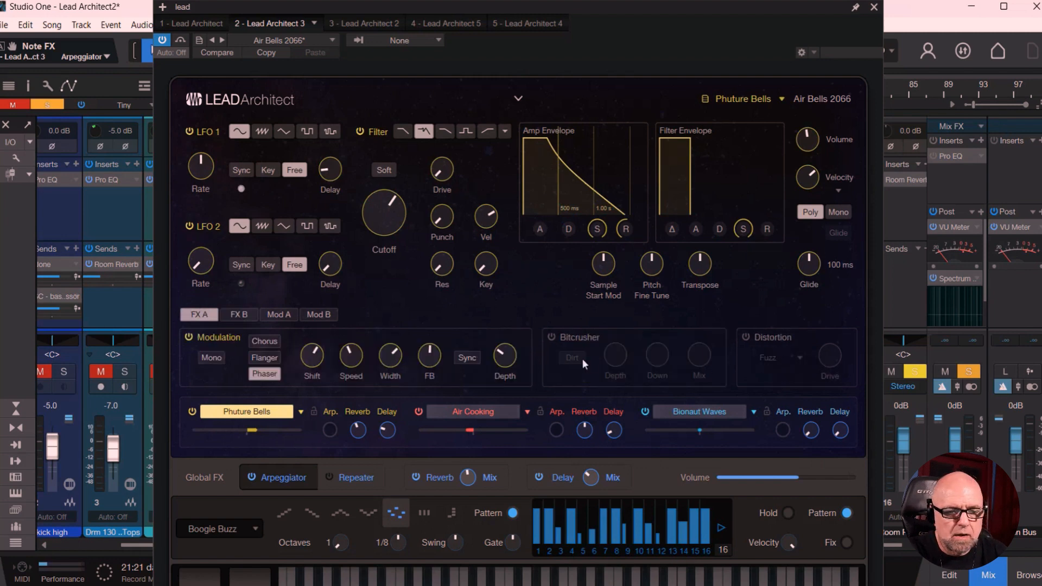
click(243, 315)
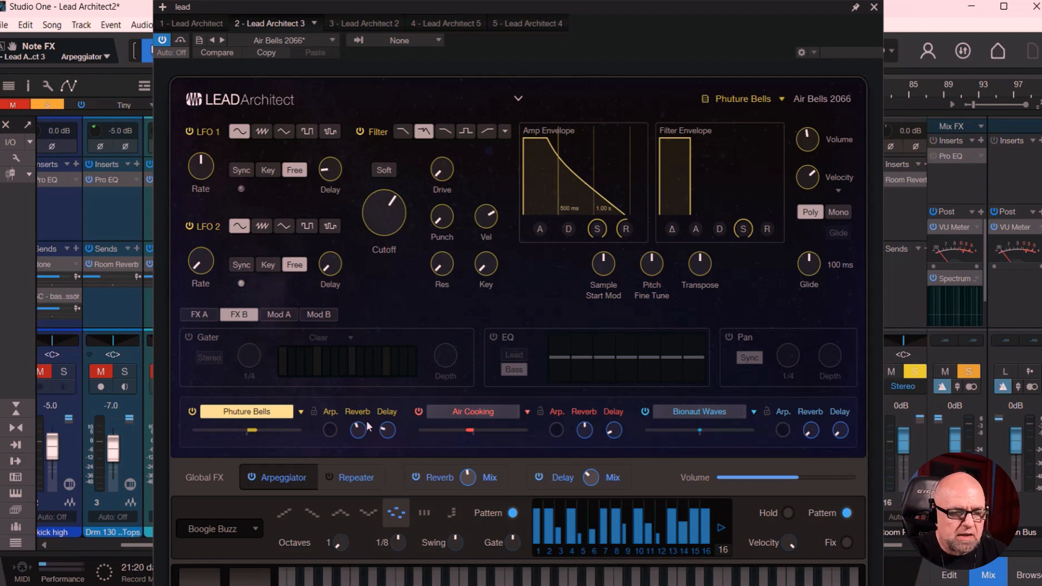
click(488, 411)
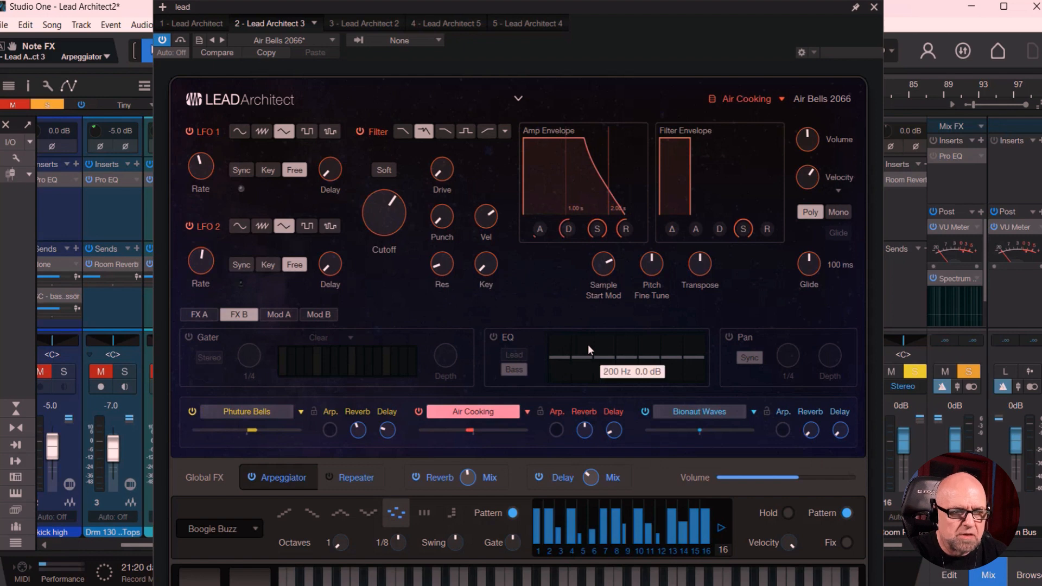
click(694, 412)
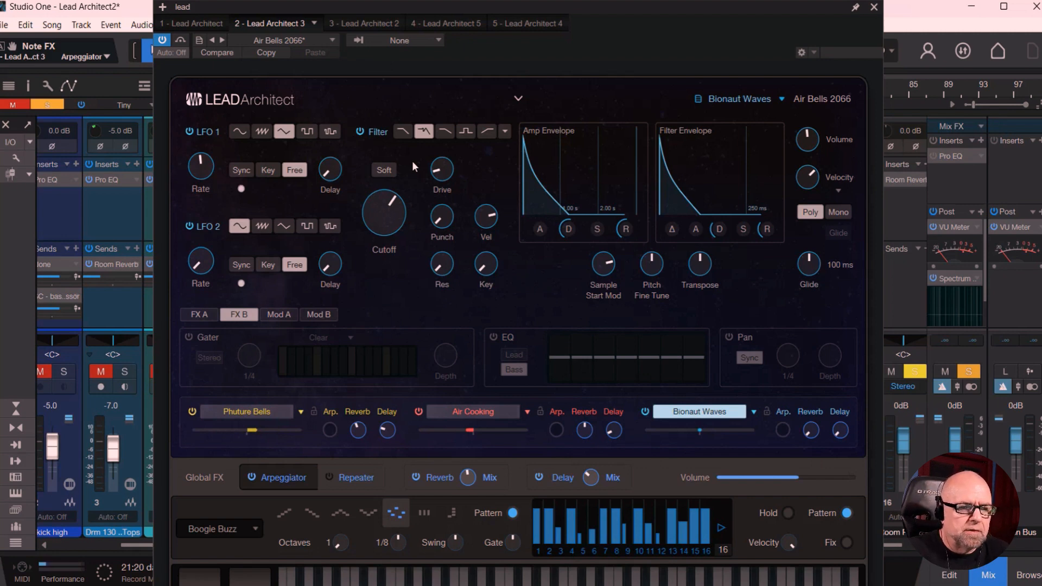
Step: Browse the Lead Architect preset categories, looking through the Acoustic decaying and Pad folders without loading anything
click(333, 39)
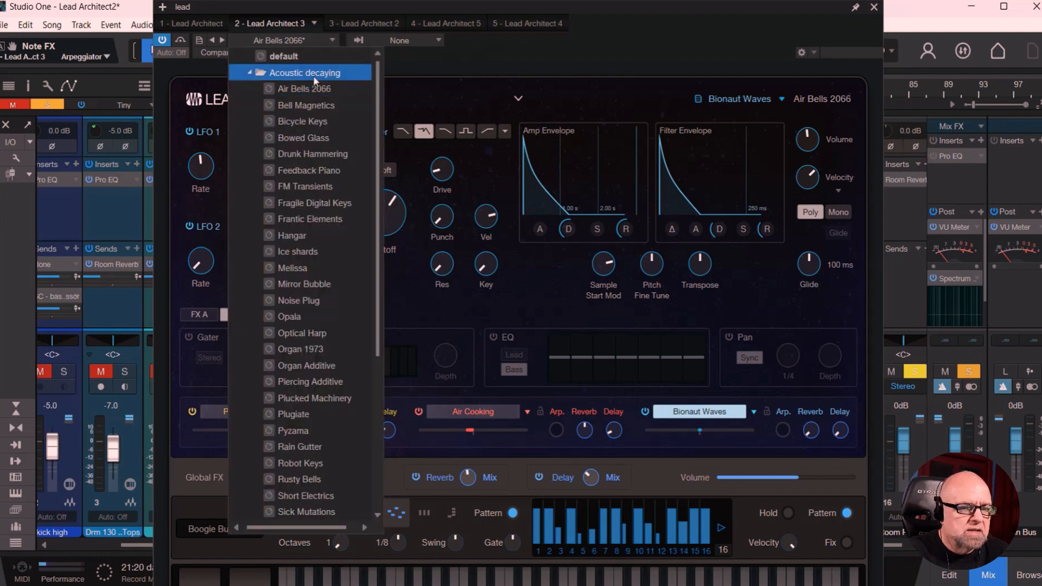
click(246, 73)
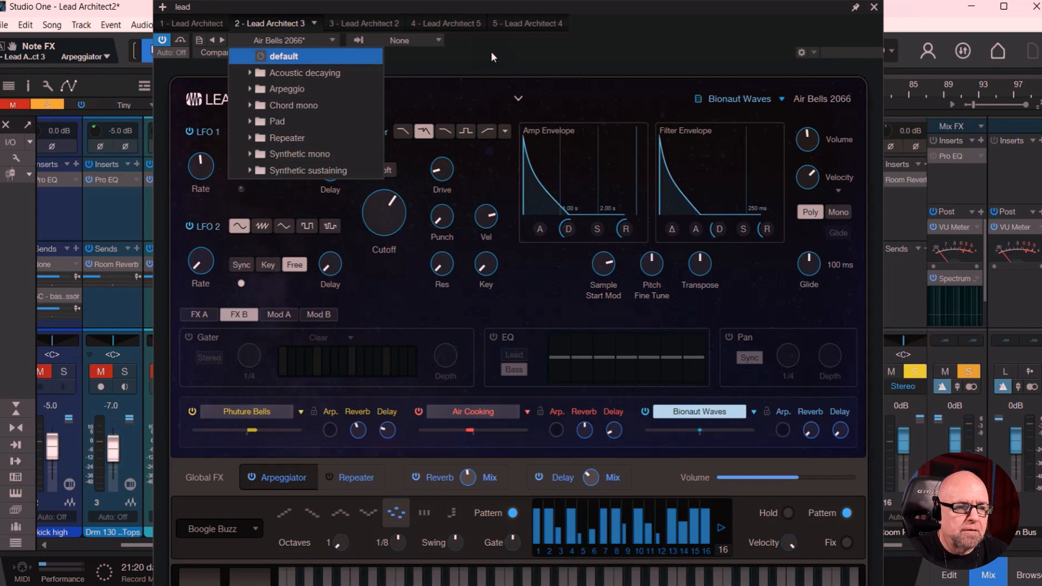
click(251, 122)
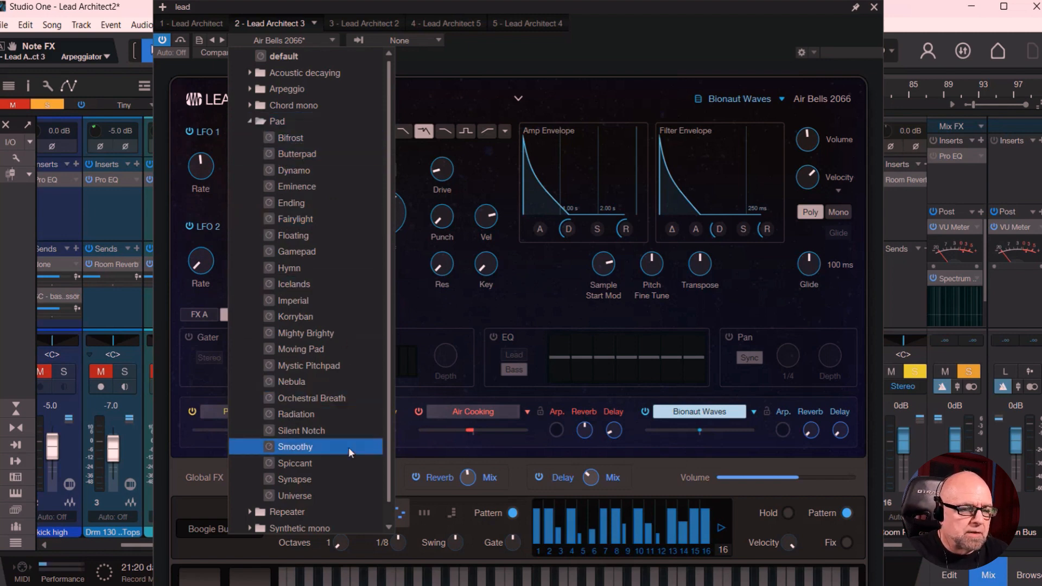
click(248, 121)
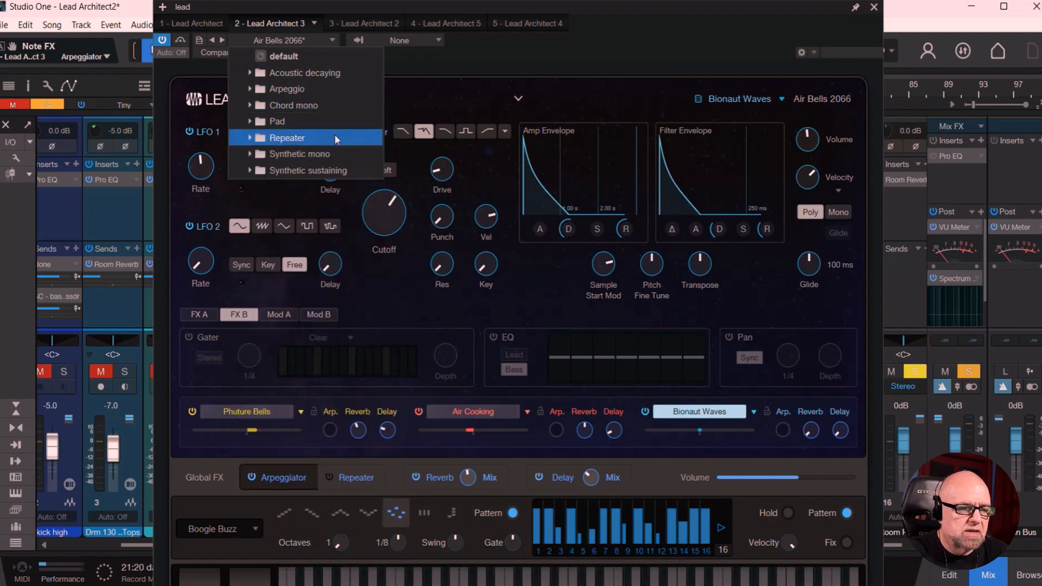
click(595, 47)
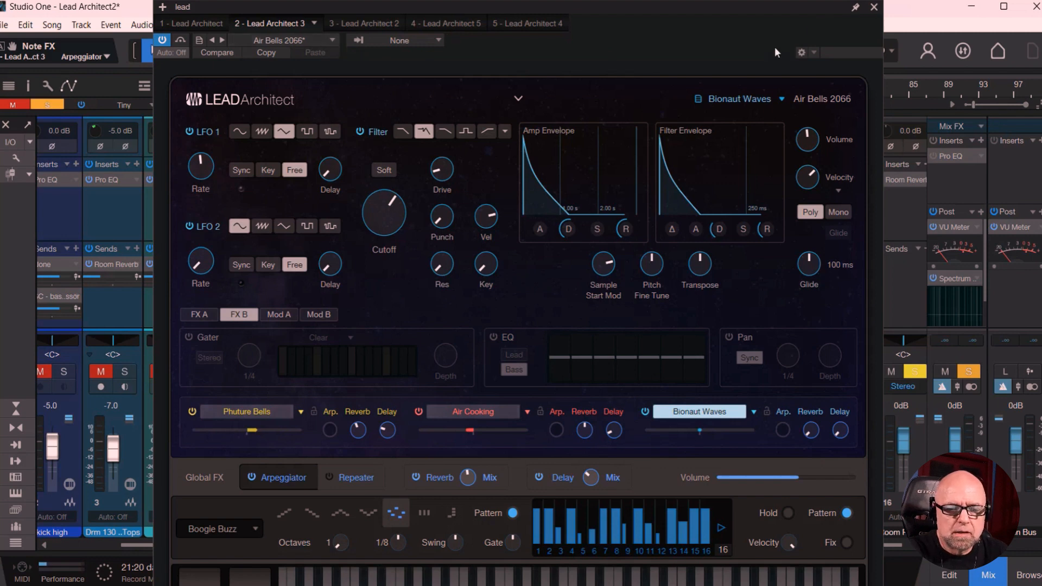
Step: View the song arrangement with the instrument and mixer hidden, and reopen the mixer and the lead track's Lead Architect
mouse_move(755, 12)
mouse_down()
mouse_move(737, 2)
mouse_move(739, 11)
mouse_up()
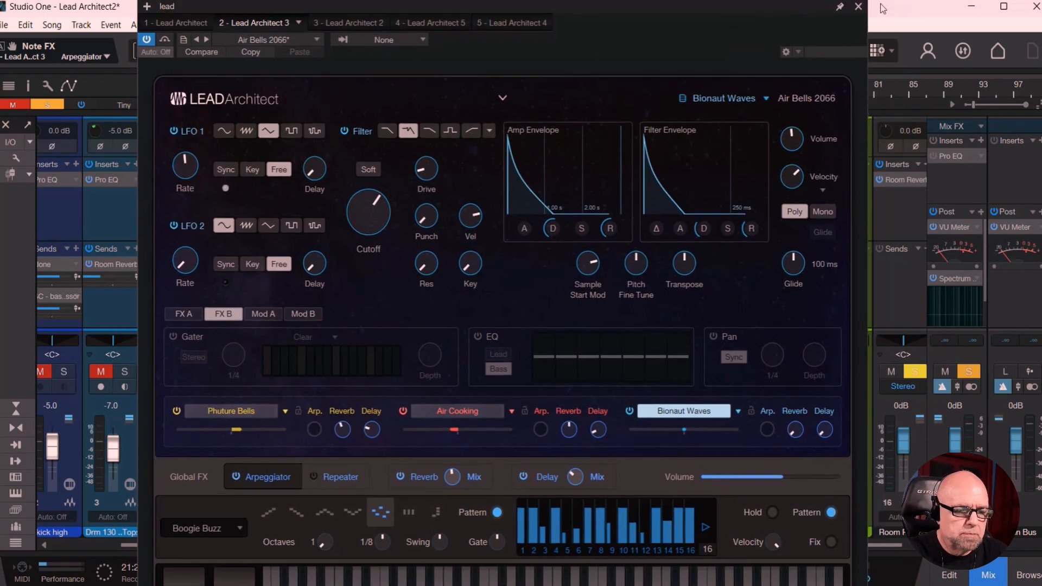
click(859, 7)
click(998, 582)
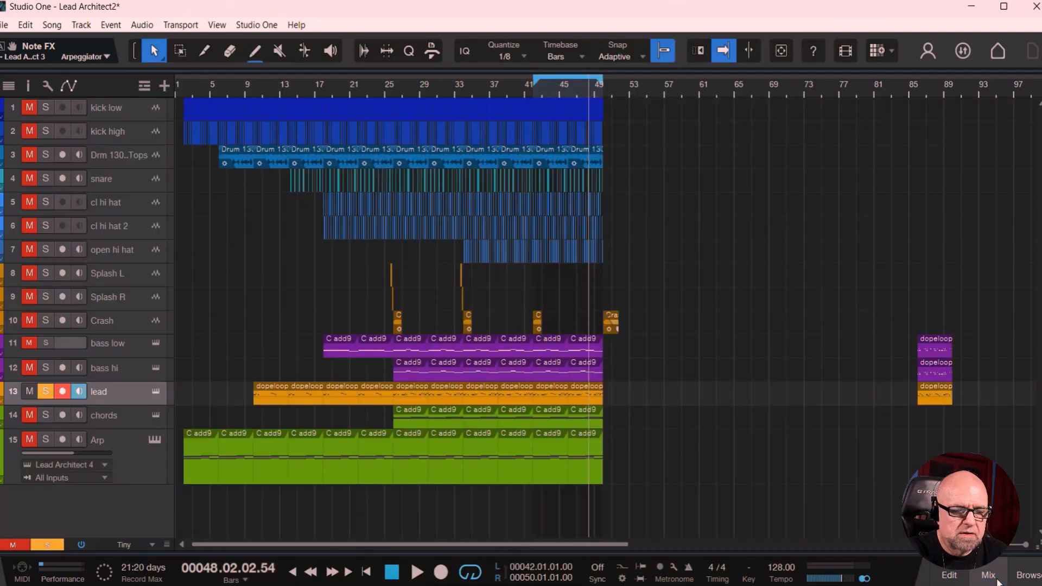
click(998, 582)
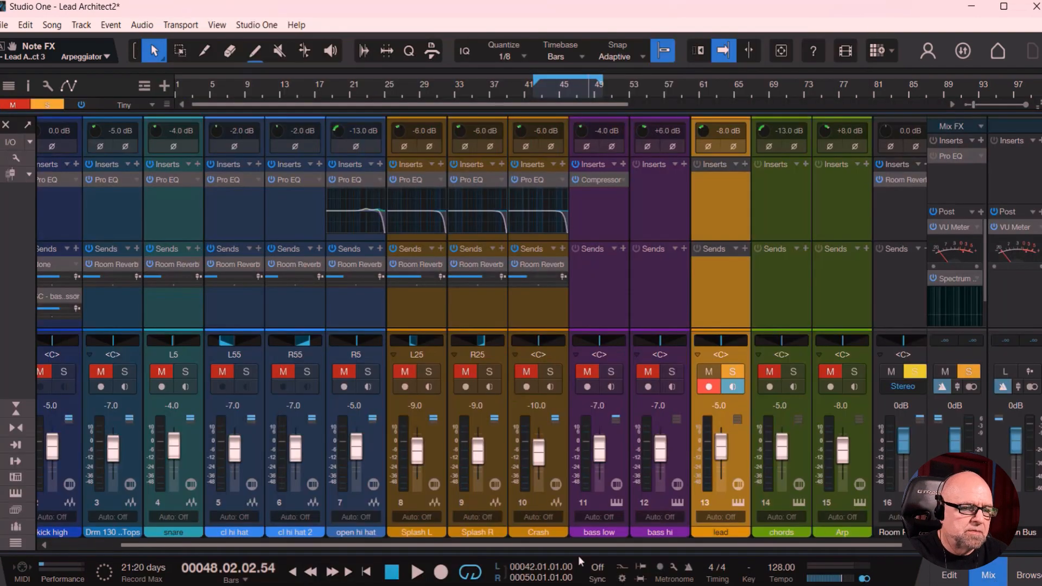
click(737, 501)
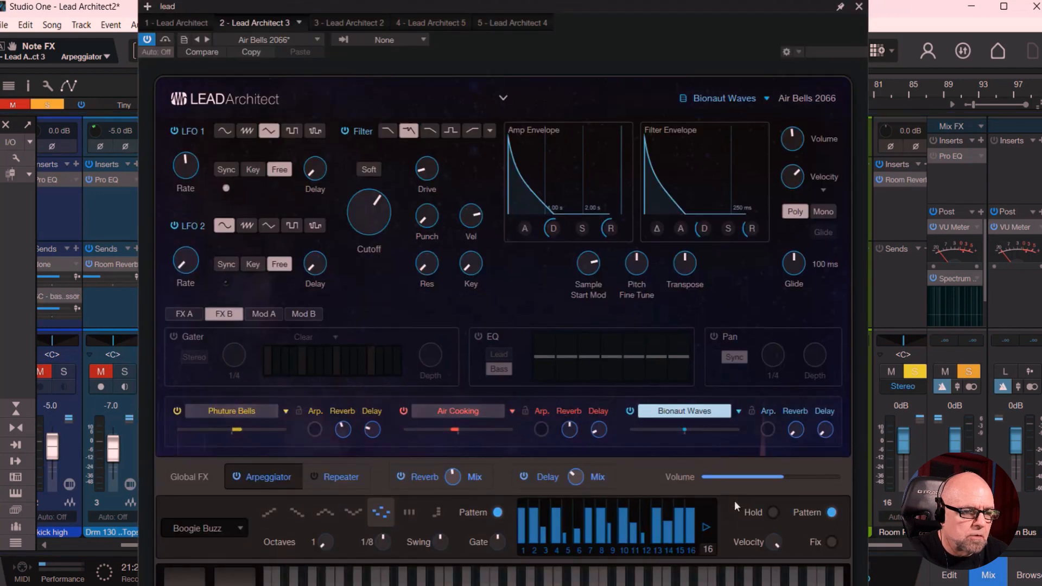
Step: Load the Bell Magnetics preset from the Acoustic decaying category
click(314, 39)
click(319, 74)
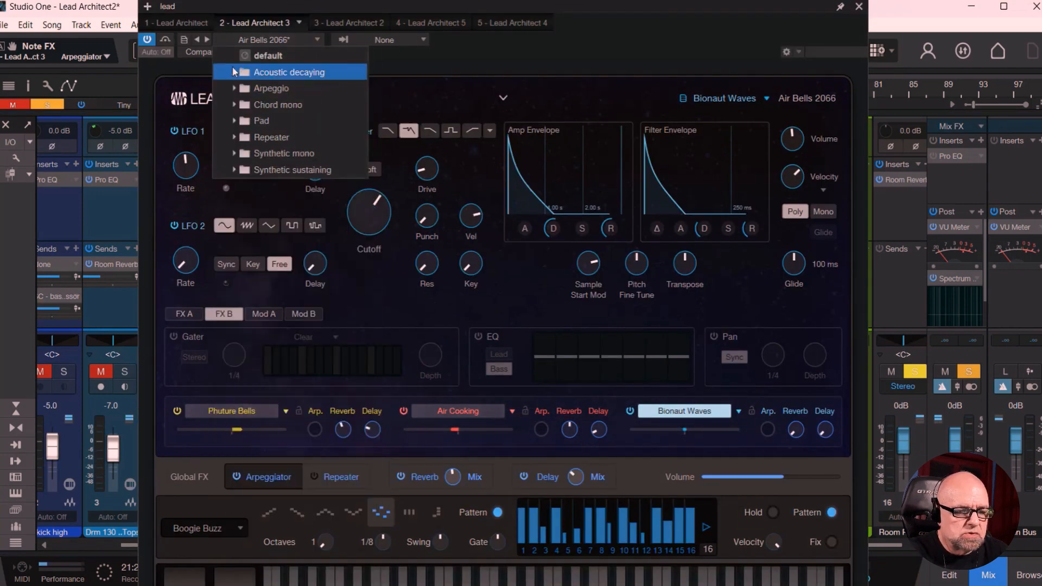
click(235, 74)
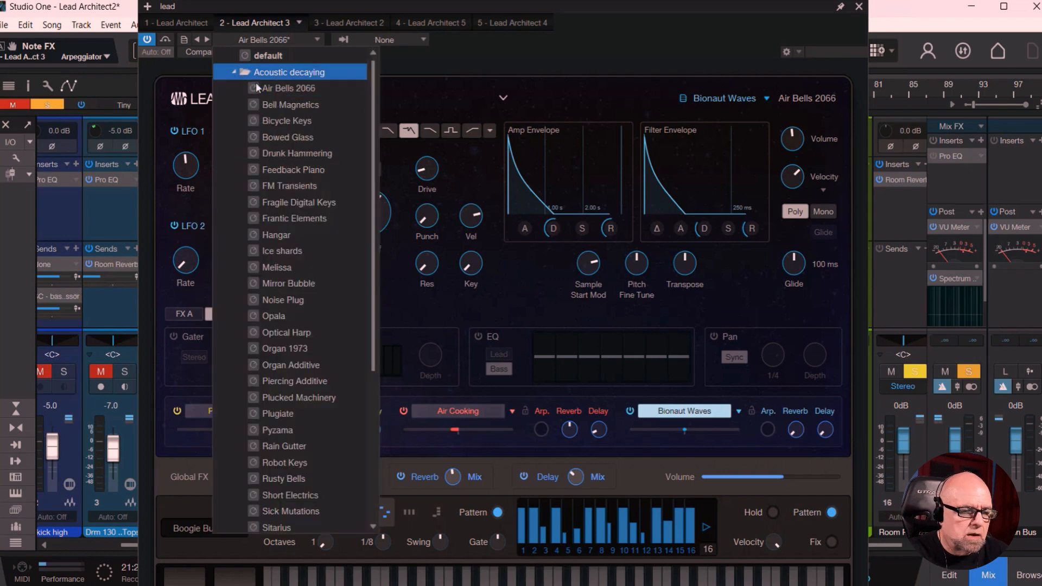
click(281, 104)
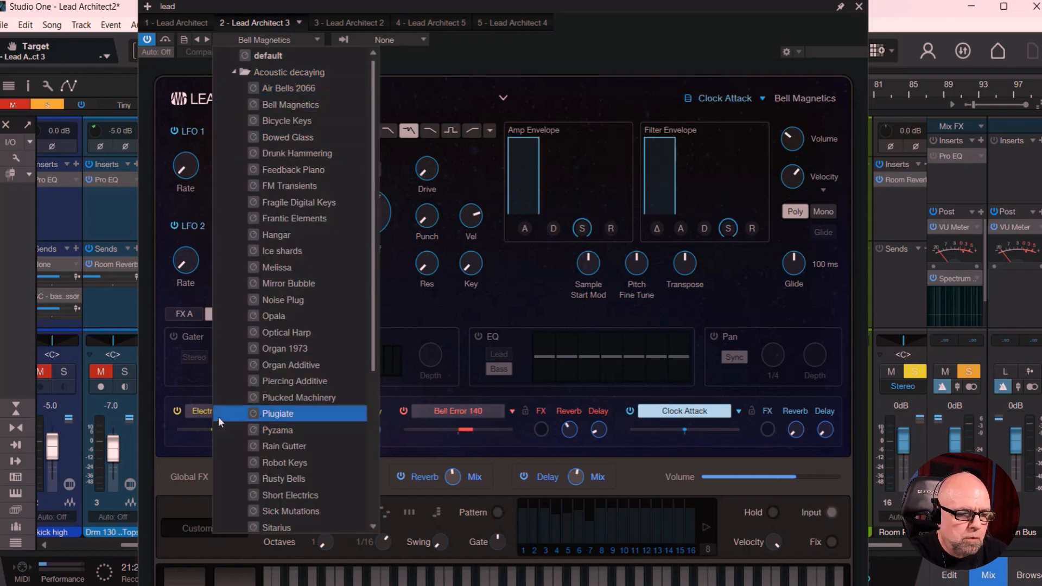
click(496, 56)
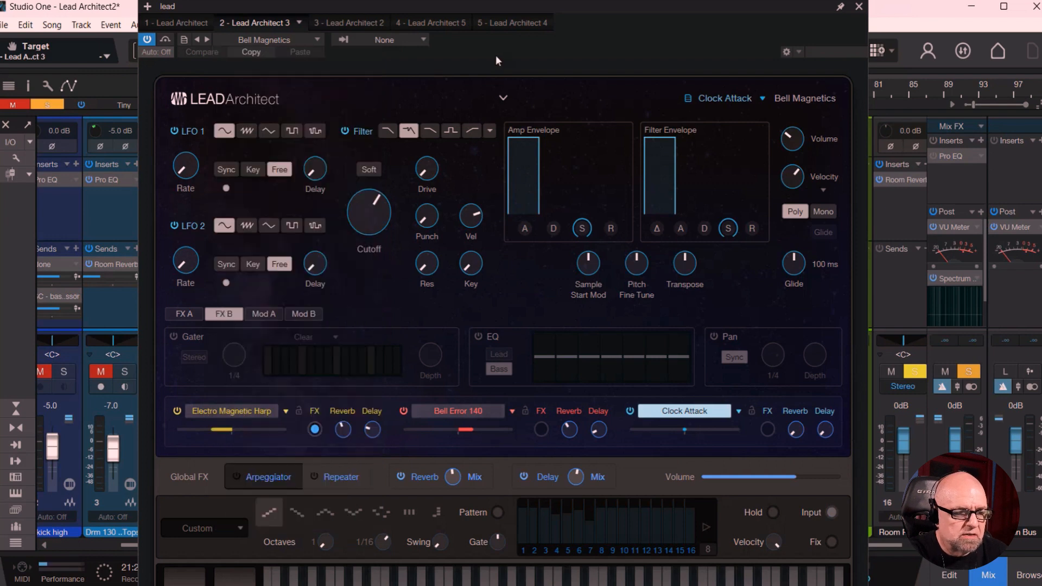
Step: Replace the first layer's Electro Magnetic Harp sound with Formant Skating from Synthetic Leads sustaining
click(286, 412)
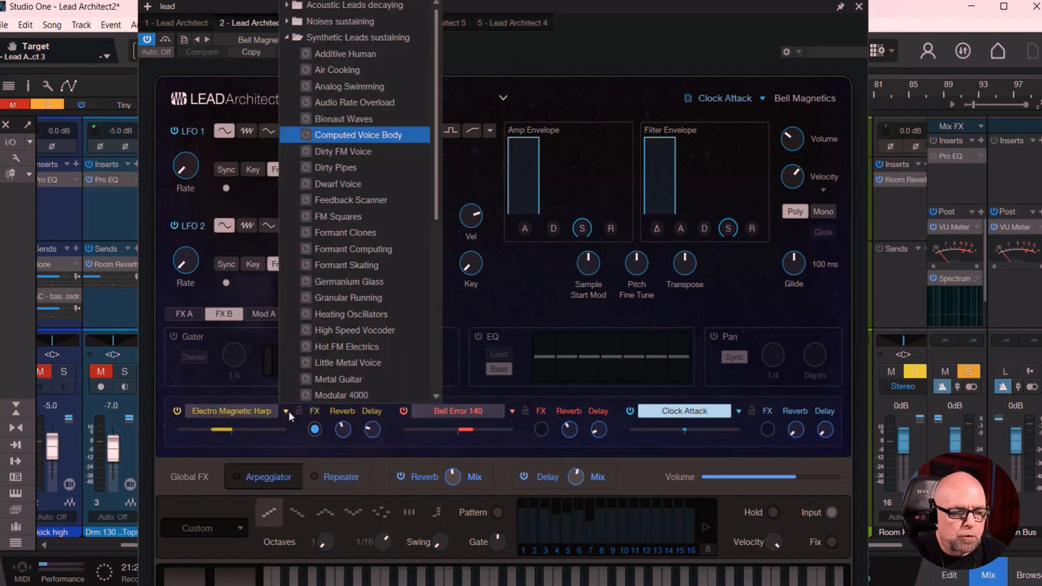
click(345, 266)
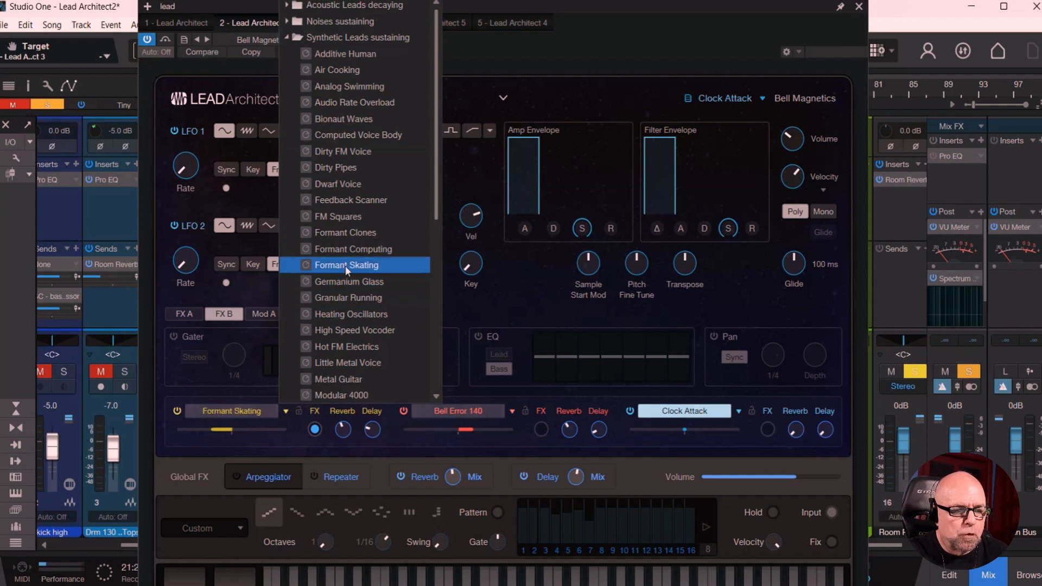
click(510, 407)
click(510, 408)
Step: Replace the second layer's Bell Error 140 with Pitched Tape Noise from Noises sustaining, and select the Clock Attack layer
click(487, 408)
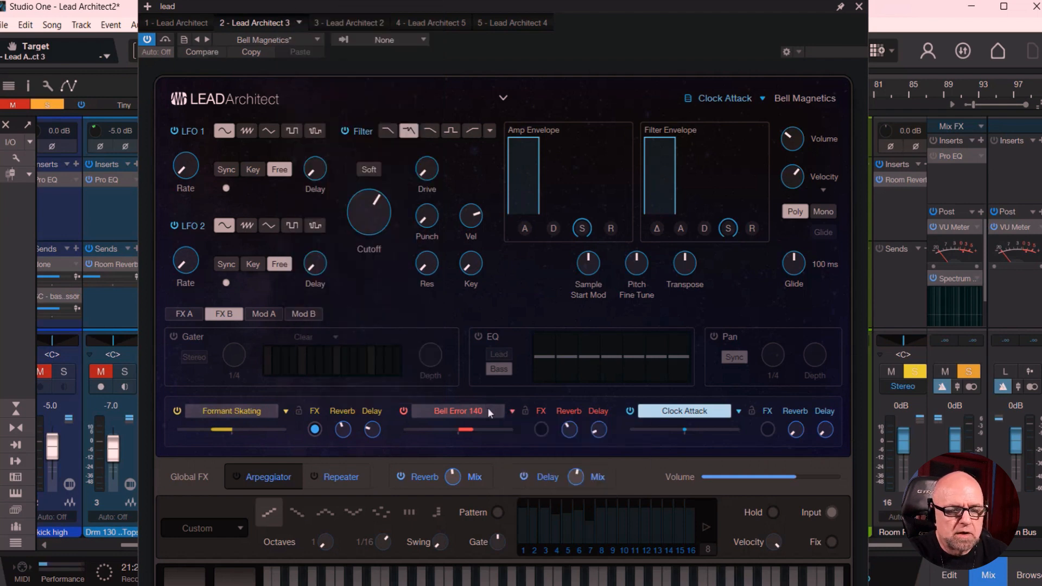
click(487, 408)
click(512, 413)
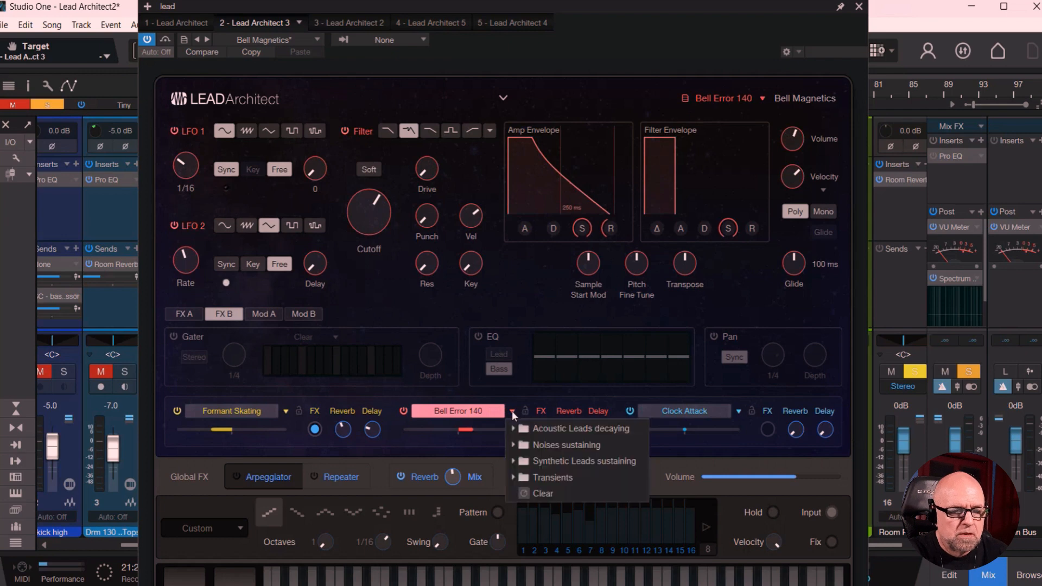
click(532, 445)
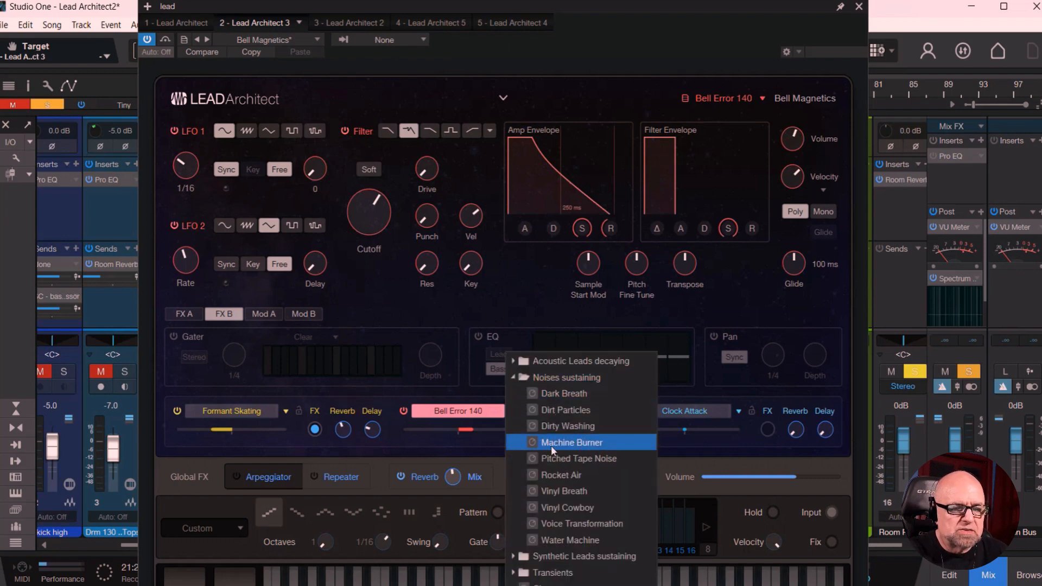
click(551, 459)
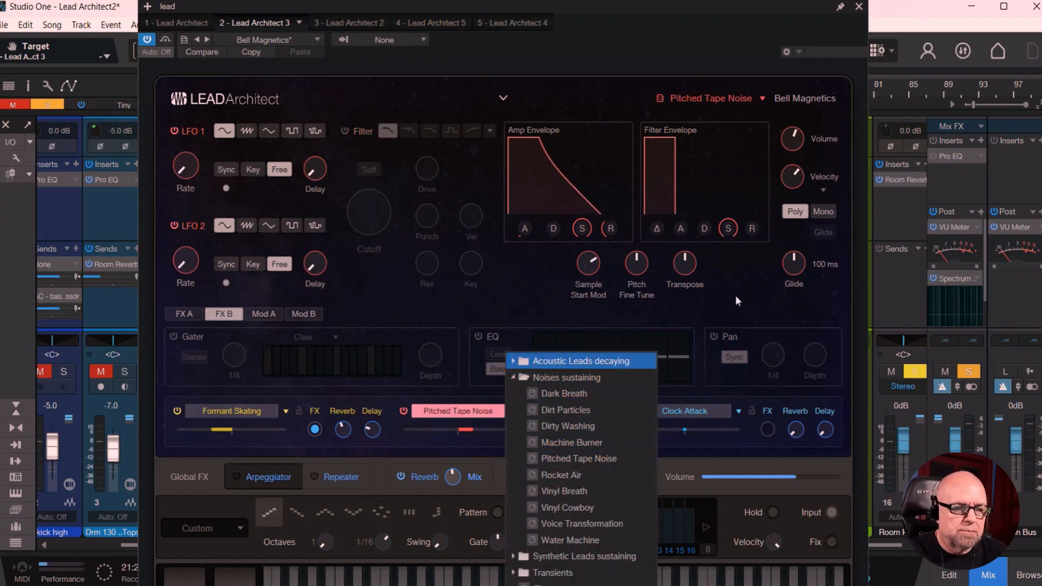
click(717, 382)
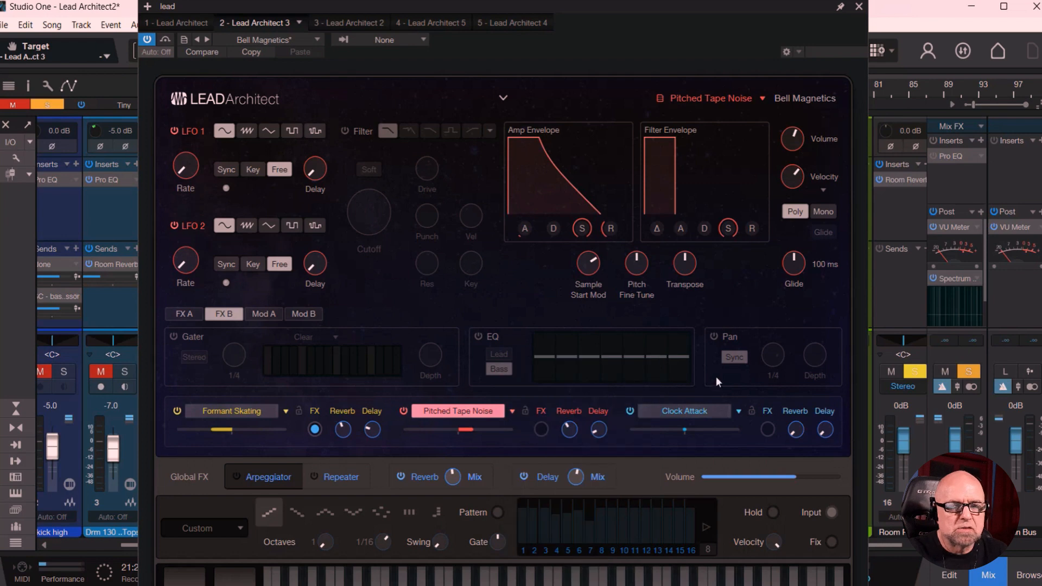
click(687, 413)
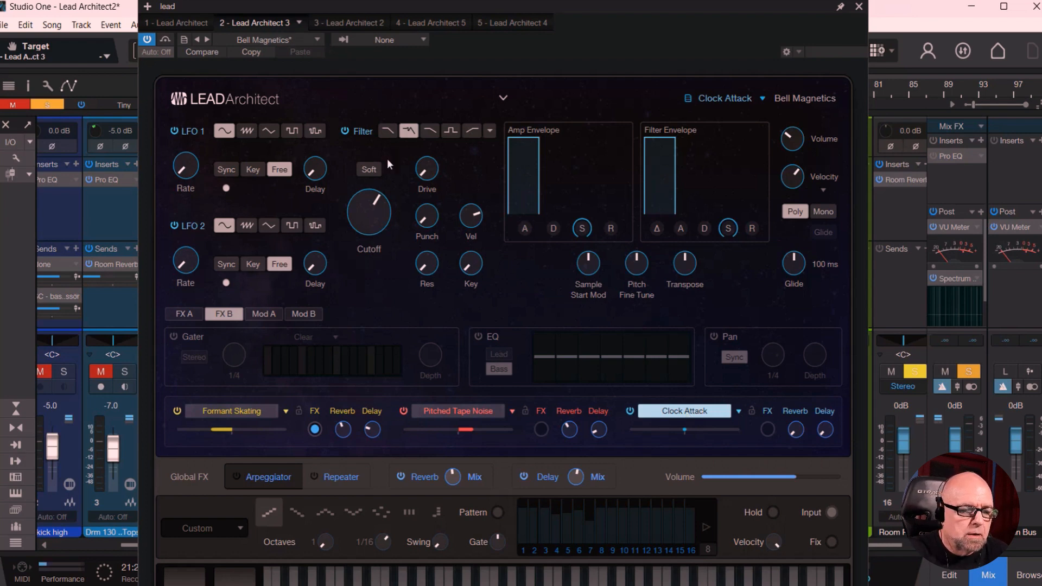
Step: Start song playback with the instrument window moved clear of the transport, and return the window to the middle of the screen
drag(592, 8, 906, 2)
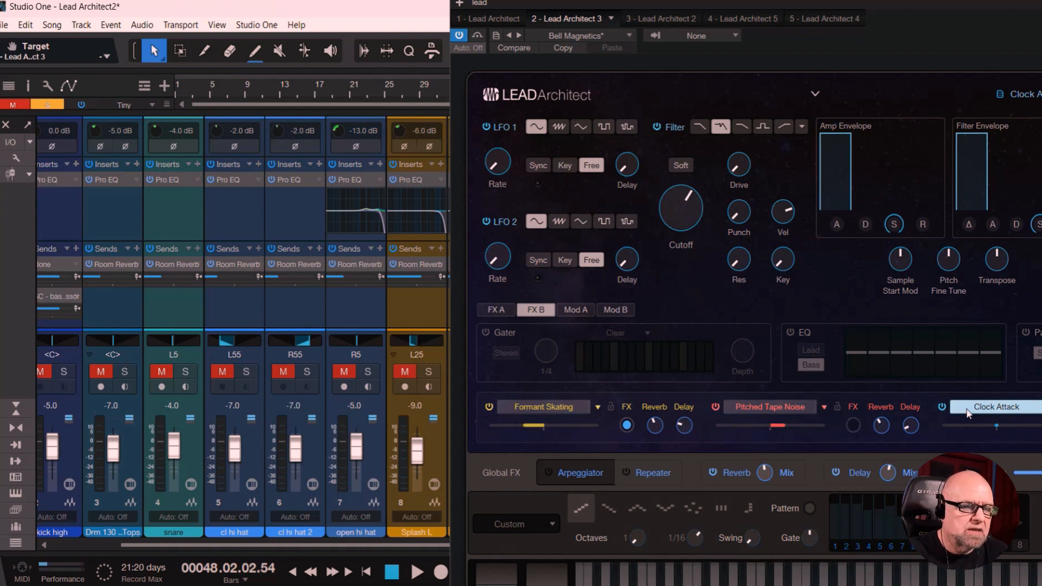
drag(930, 8, 618, 9)
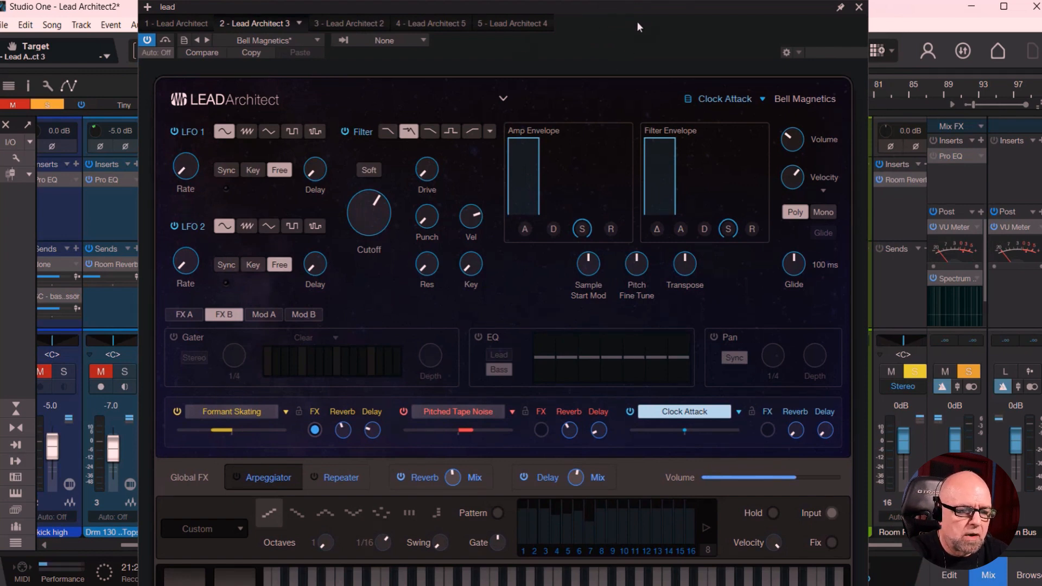
drag(622, 14, 922, 9)
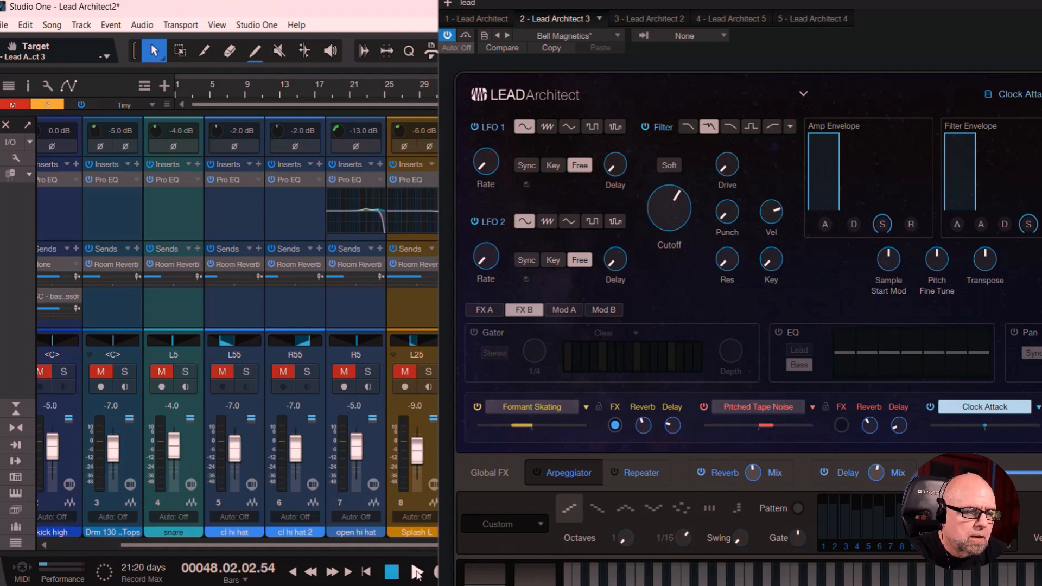
click(417, 572)
drag(848, 11, 564, 21)
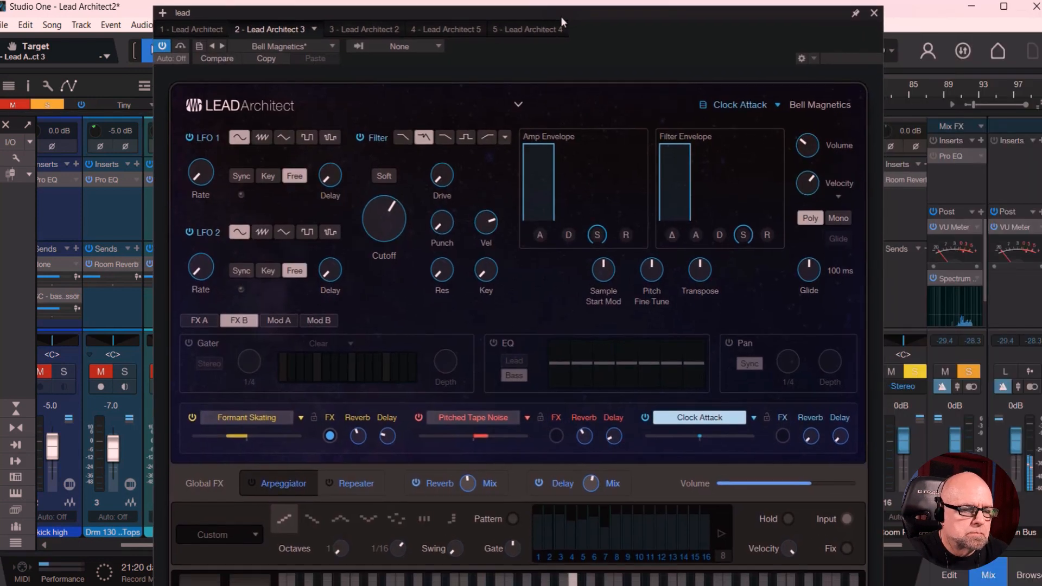
Step: Load the Air Bells 2066 preset from the Acoustic decaying category while the song plays
click(275, 46)
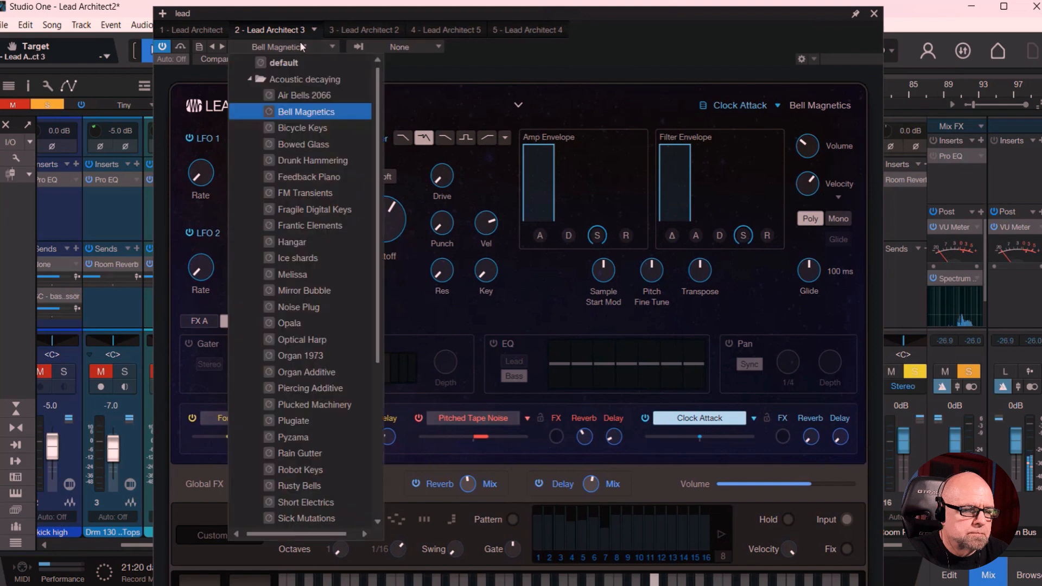
click(304, 93)
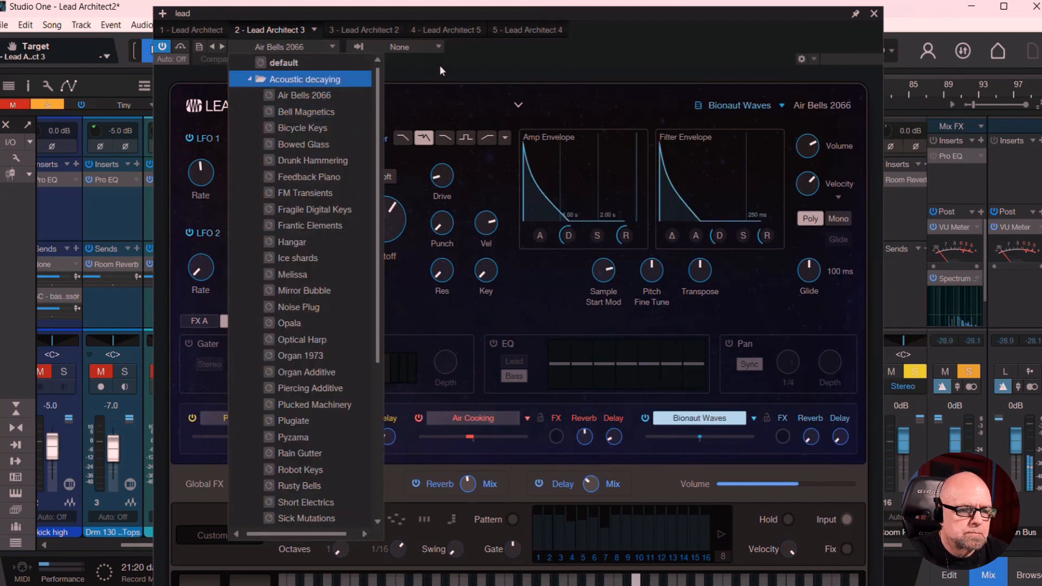
click(504, 57)
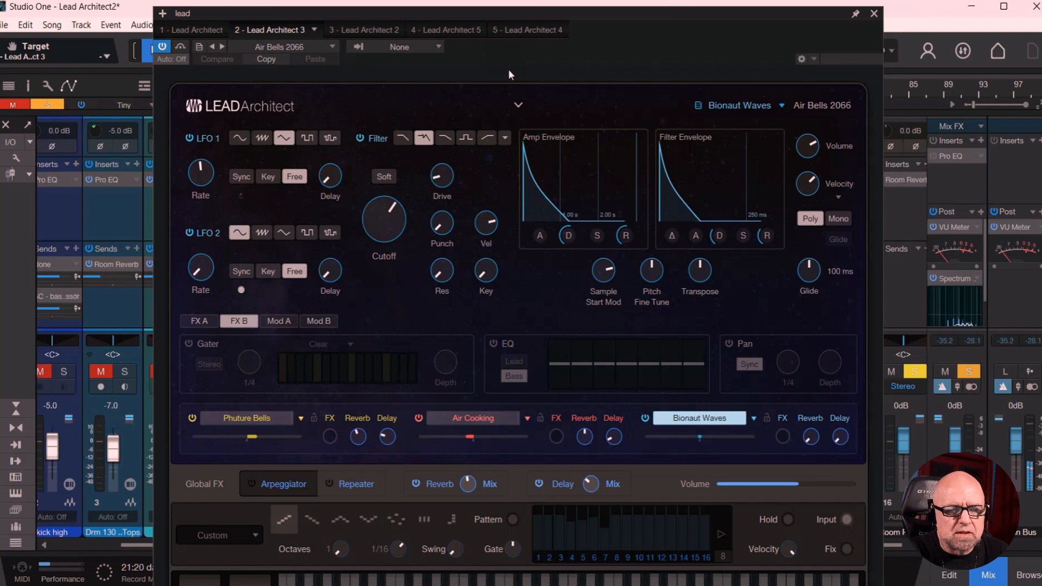
Step: Blend the three layers through the Phuture Bells and Air Cooking corners to the triangle's centre, and return to the detailed settings
click(518, 104)
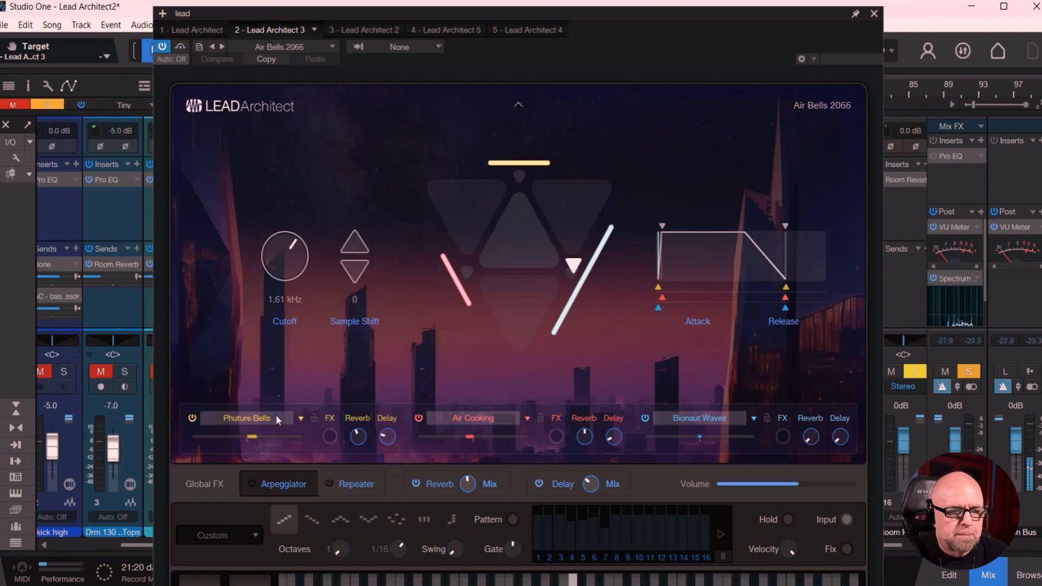
drag(574, 266, 519, 171)
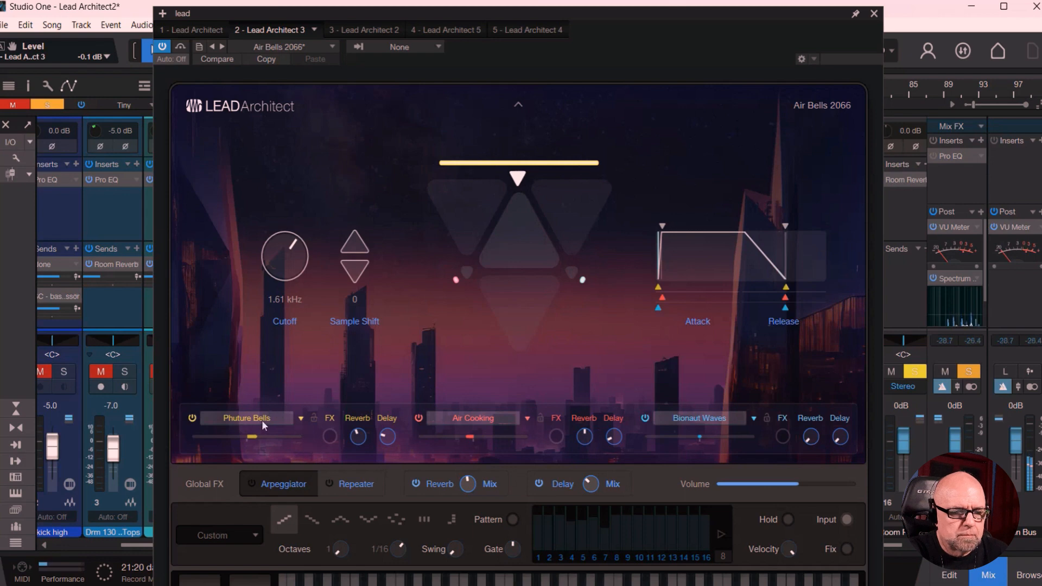
drag(518, 180, 467, 278)
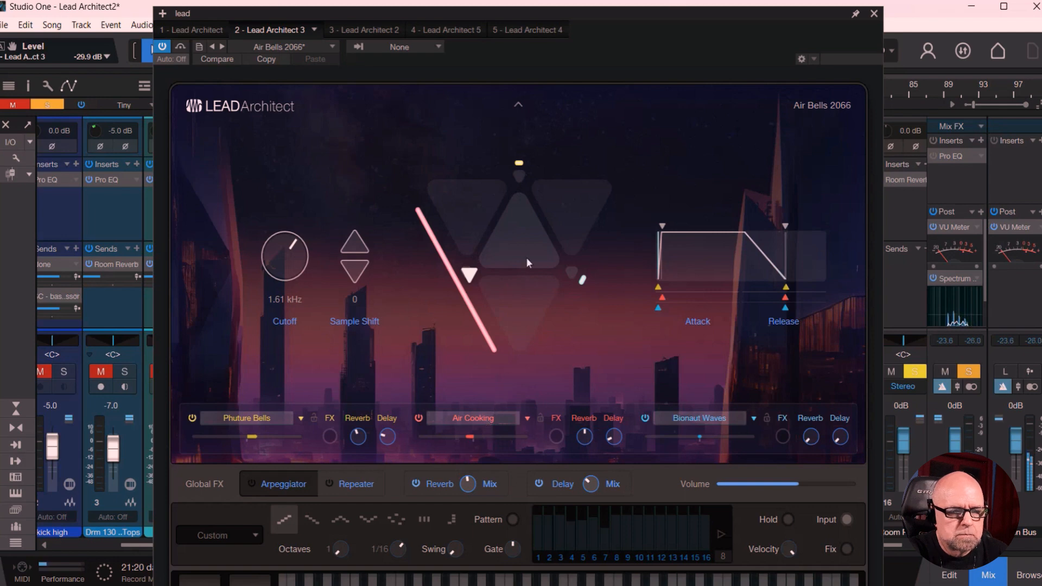
drag(493, 266, 573, 213)
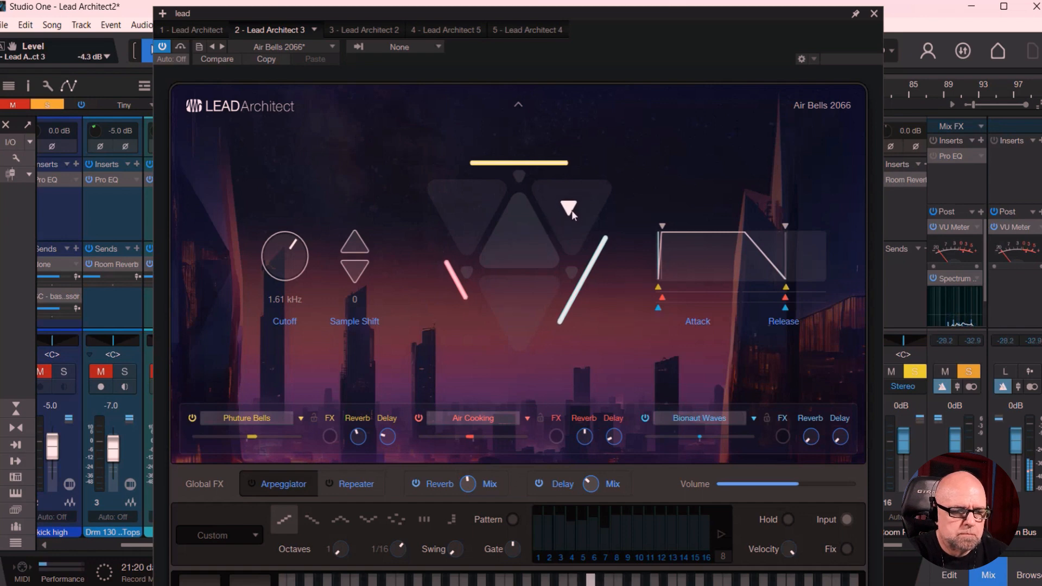
drag(572, 210, 488, 283)
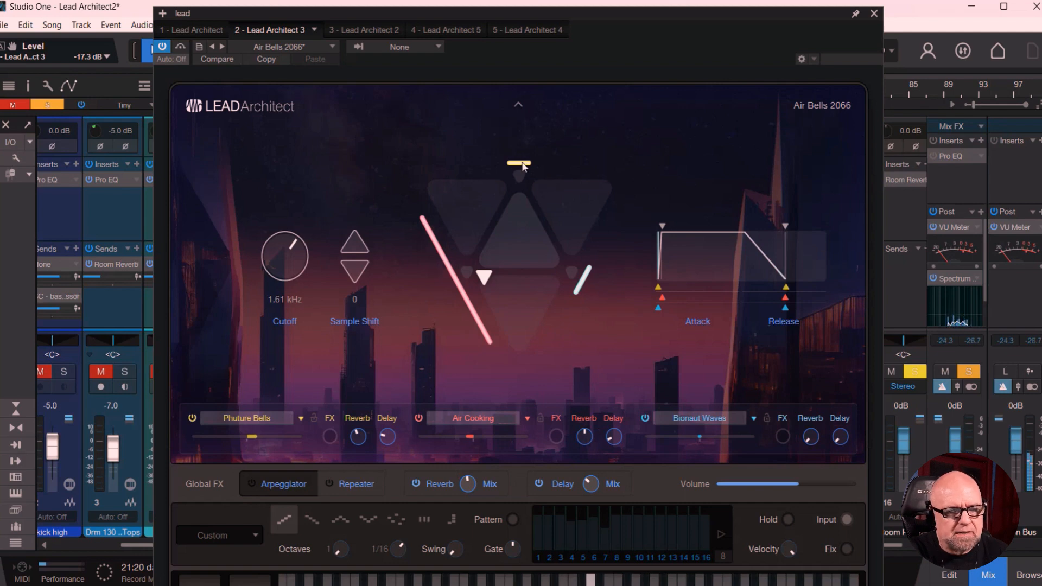
drag(484, 277, 519, 247)
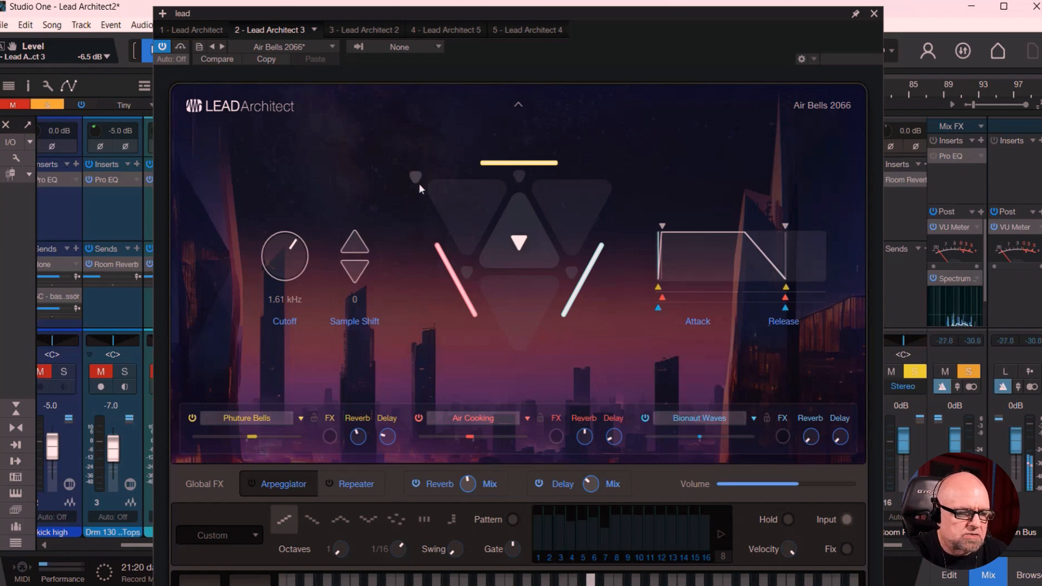
click(517, 102)
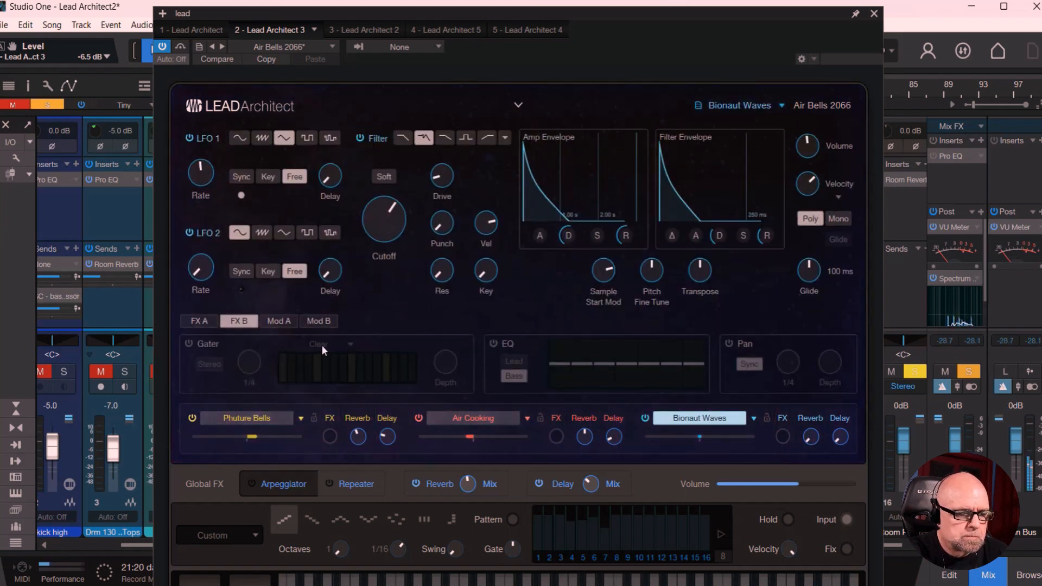
Step: Switch the Bionaut Waves layer's modulation effect to Flanger, lower its delay and speed, and set width to 84% and feedback to 78%
click(189, 323)
click(272, 369)
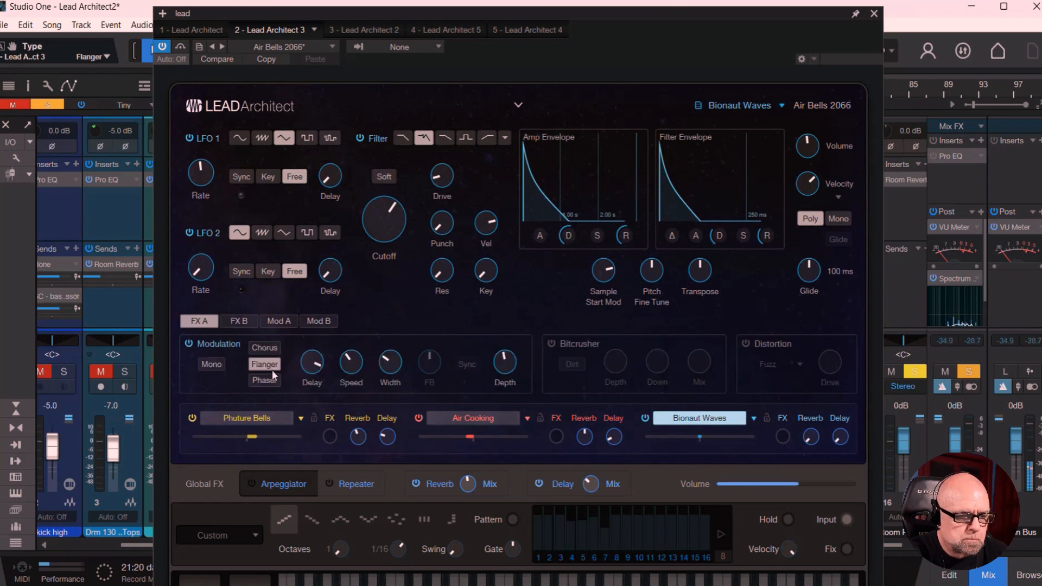
drag(351, 368, 405, 303)
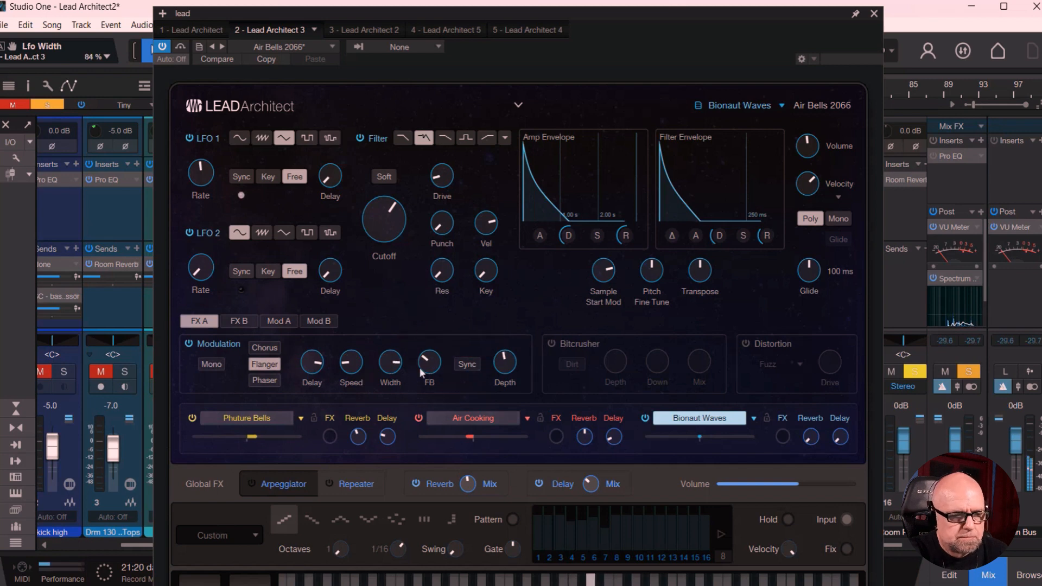
drag(419, 367, 427, 298)
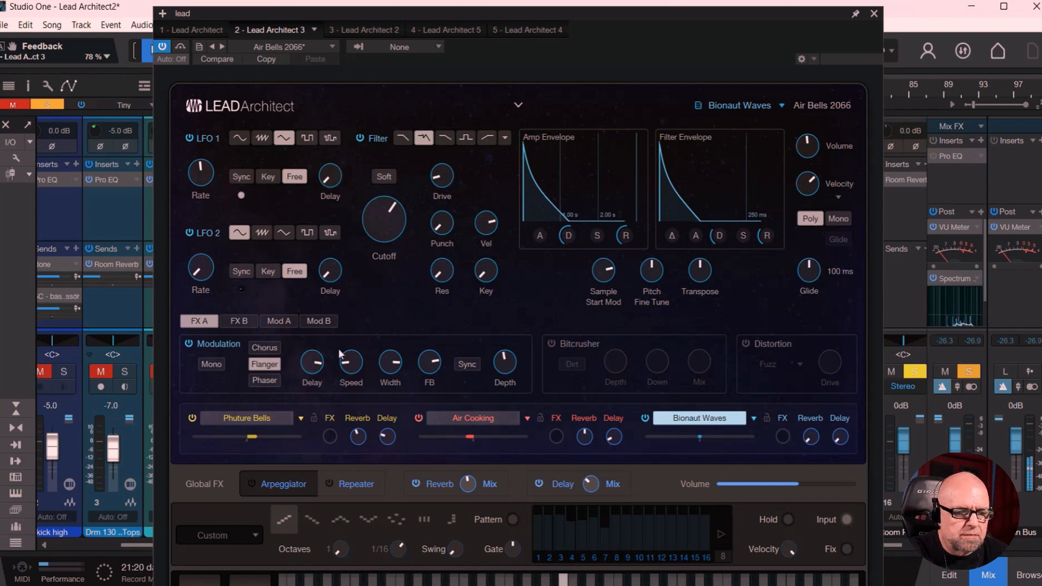
mouse_move(339, 350)
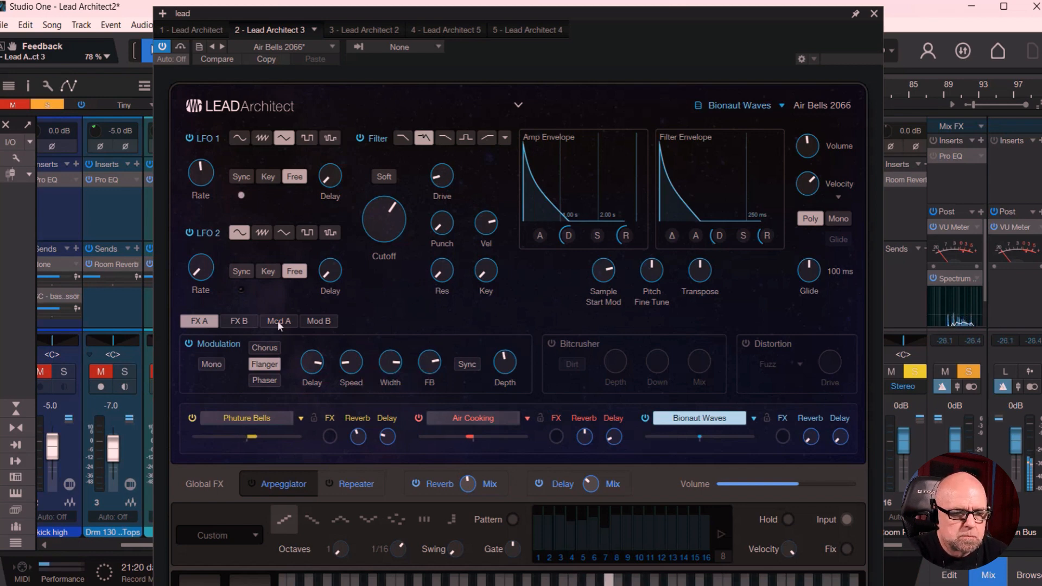
Step: Enable the Bionaut Waves layer's EQ, raise its fifth band to +3.0 dB, and compare it with the Phuture Bells and Air Cooking layers
click(251, 322)
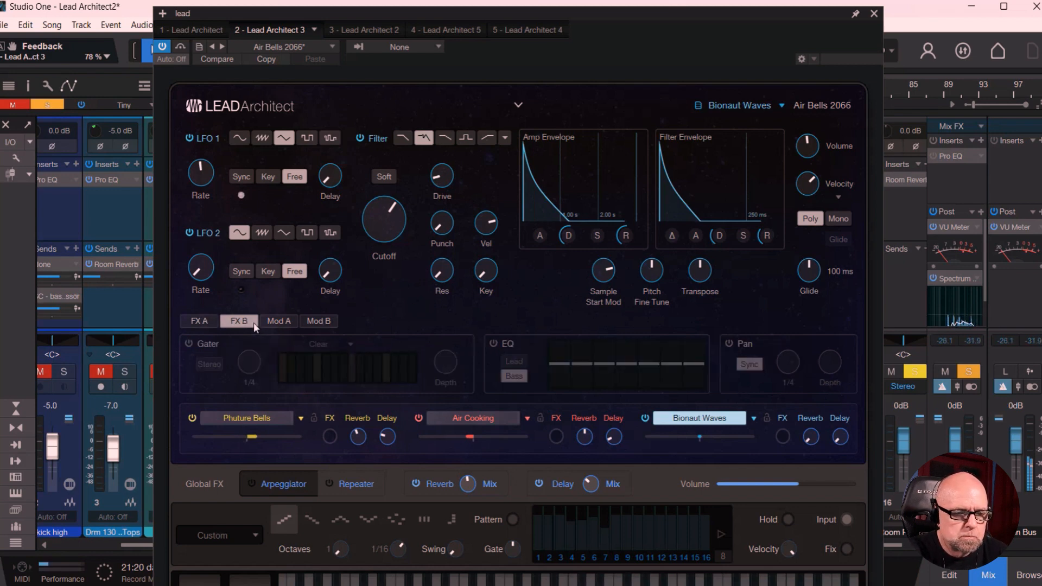
click(494, 344)
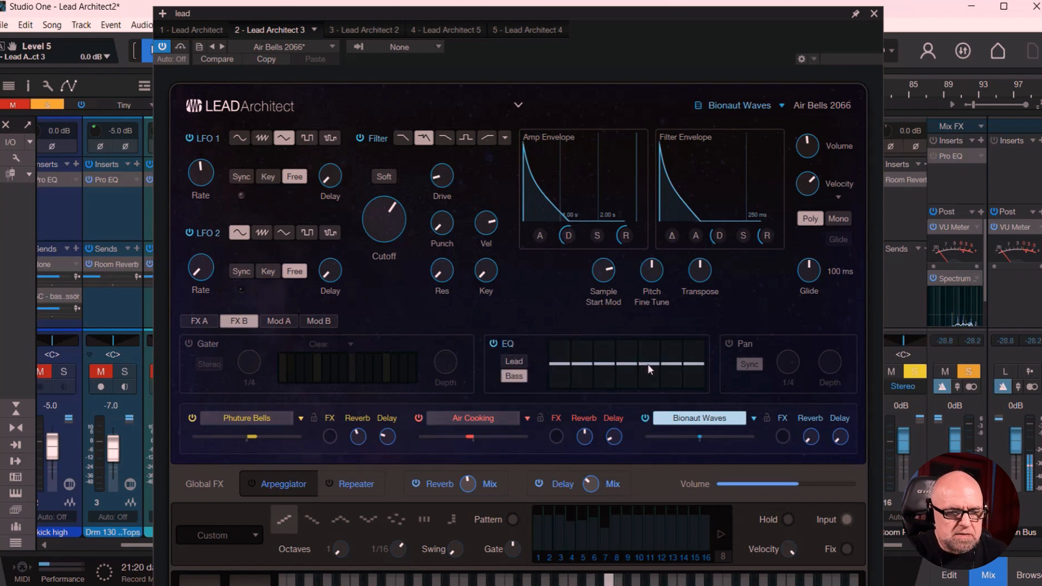
drag(647, 364, 648, 362)
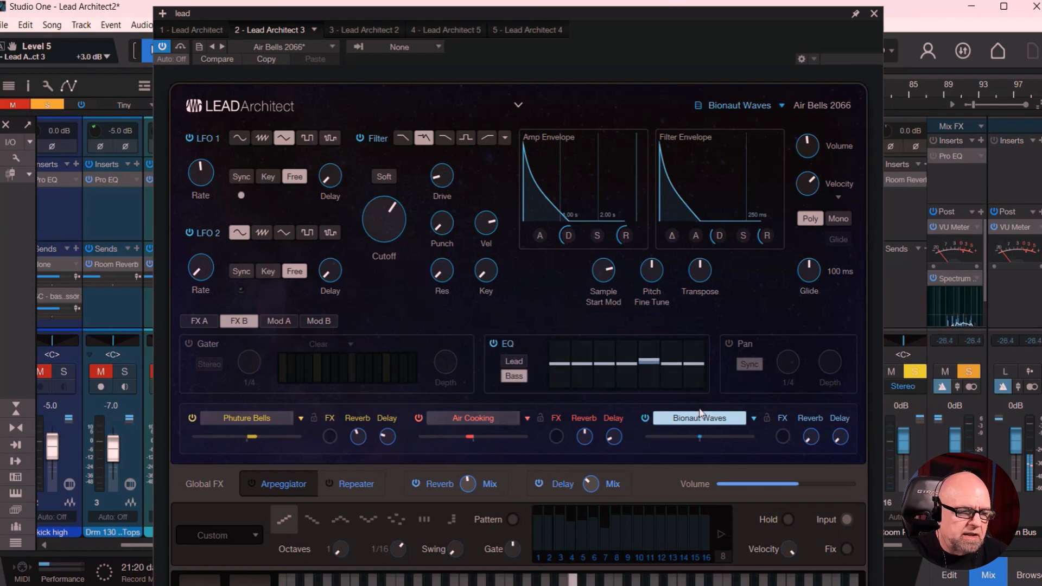
click(493, 415)
click(272, 420)
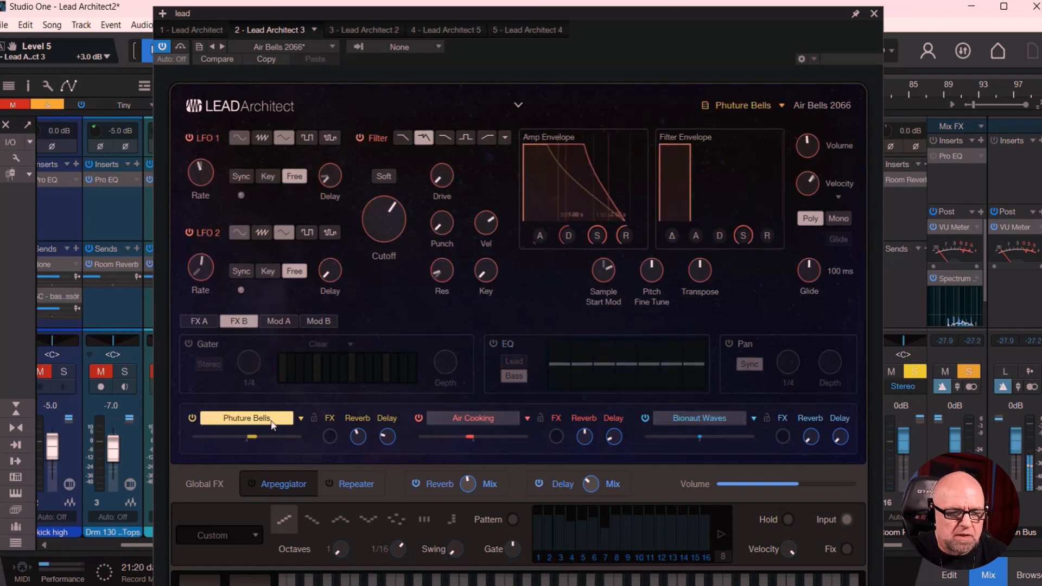
click(470, 420)
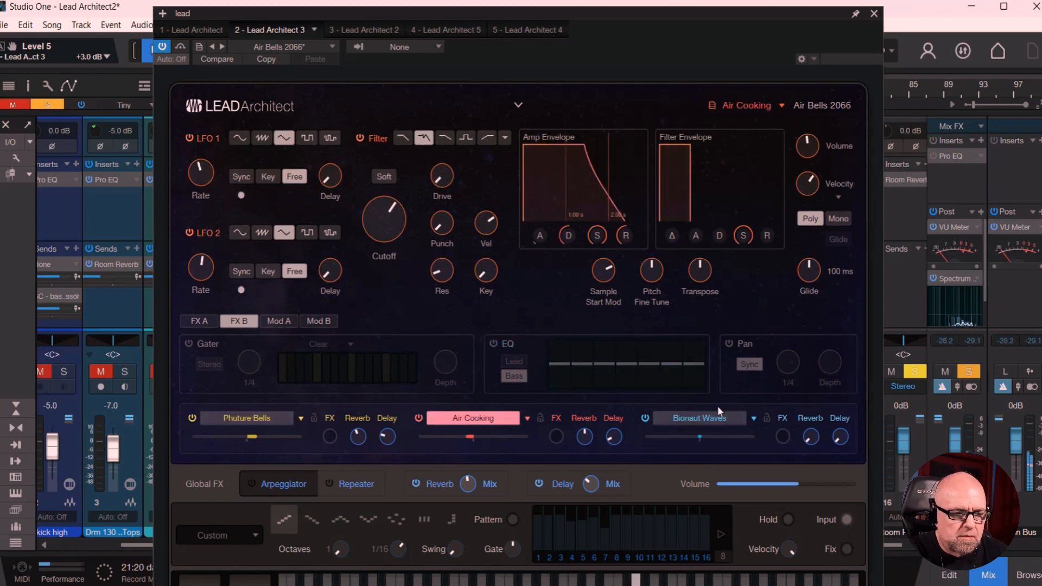
click(718, 420)
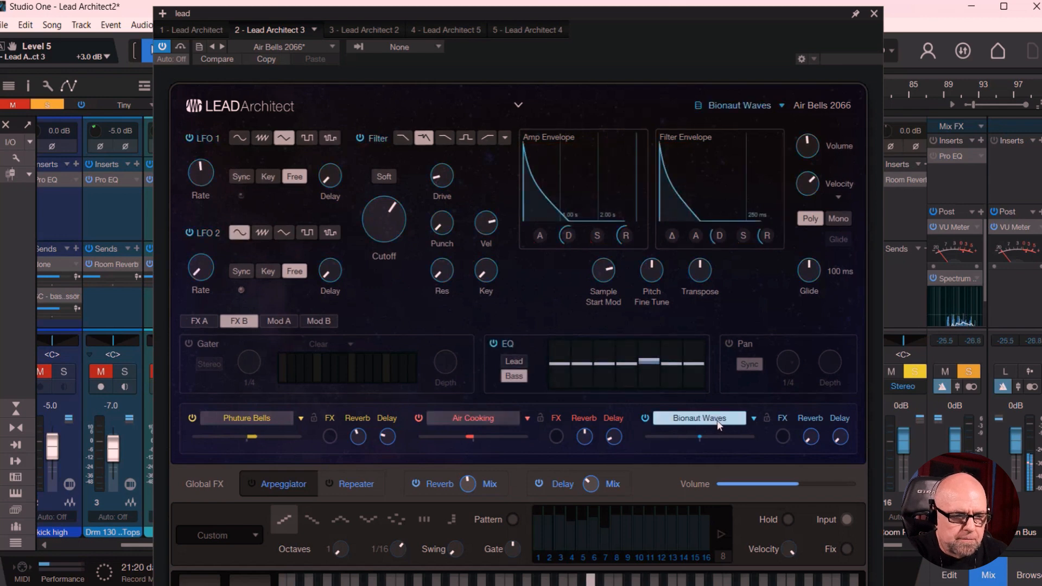
Step: Enable the EQ on the Air Cooking layer and raise its fifth band to +3.5 dB
click(494, 416)
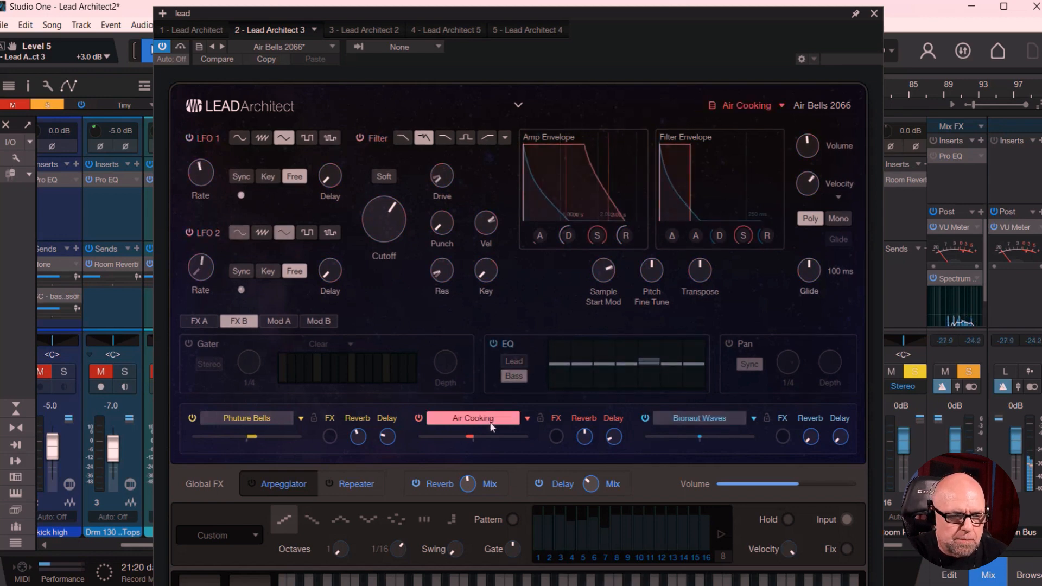
click(493, 344)
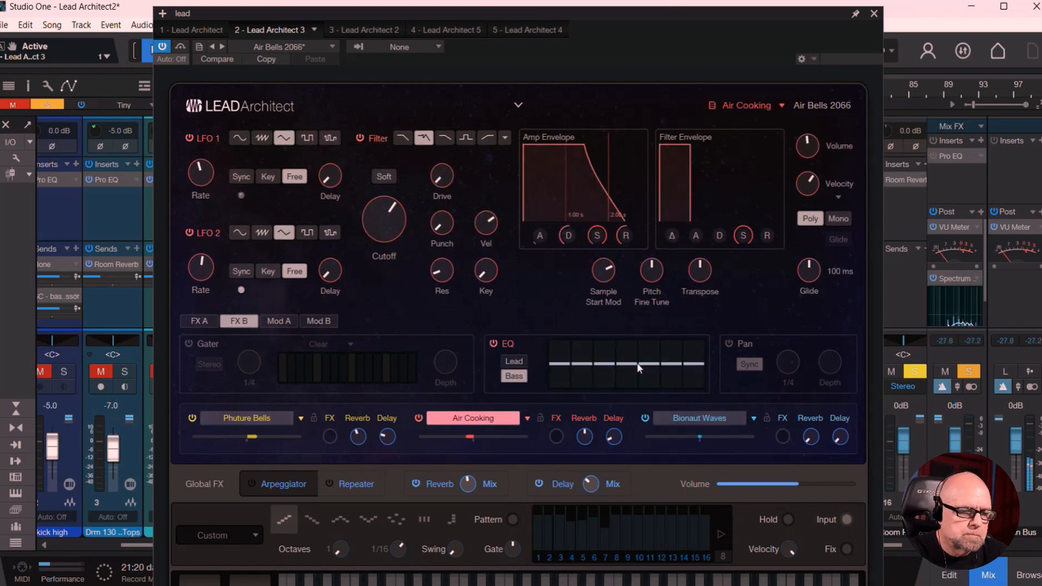
drag(643, 365, 643, 360)
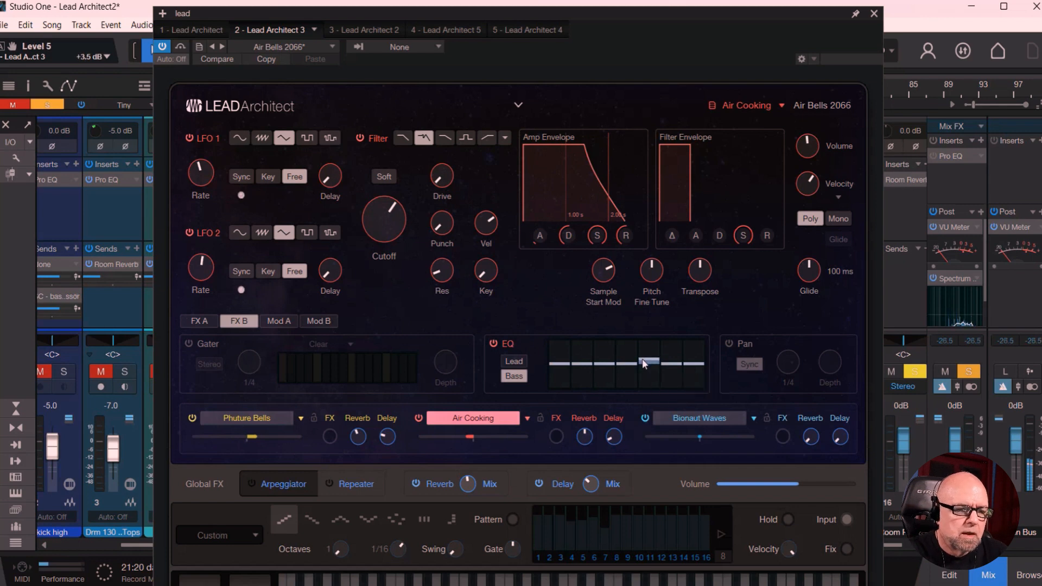
Step: Enable the Phuture Bells layer's EQ, try its fifth band at +6.0 and +0.5 dB, and set it to +4.0 dB after checking the other layers
click(263, 418)
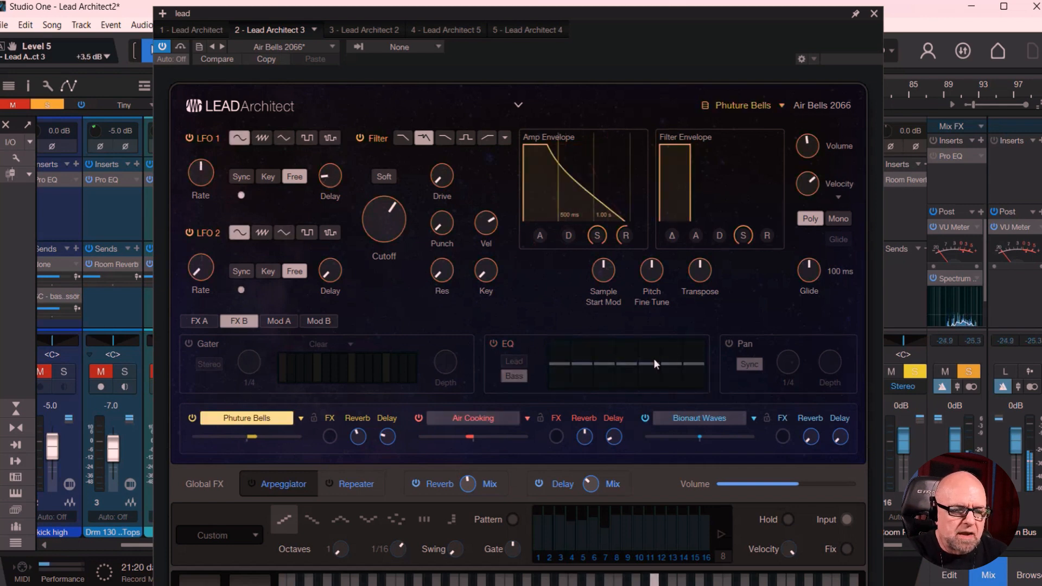
click(496, 343)
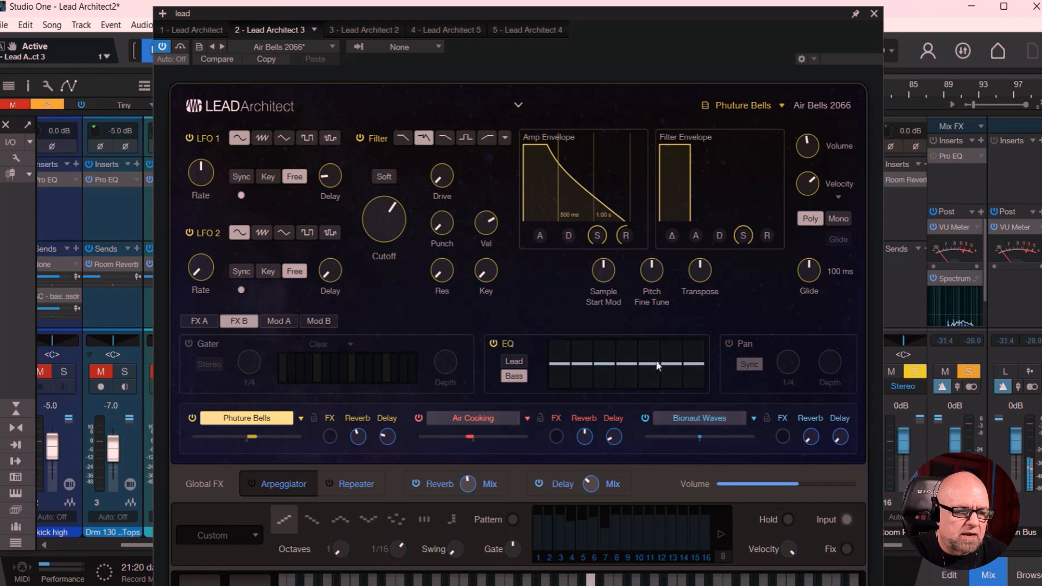
drag(652, 362, 650, 359)
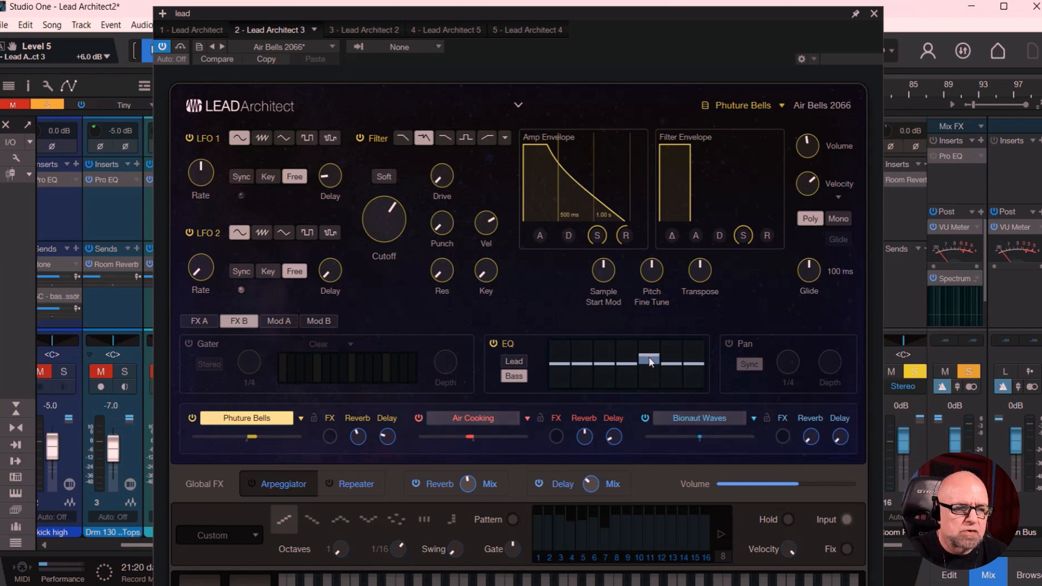
drag(649, 360, 650, 364)
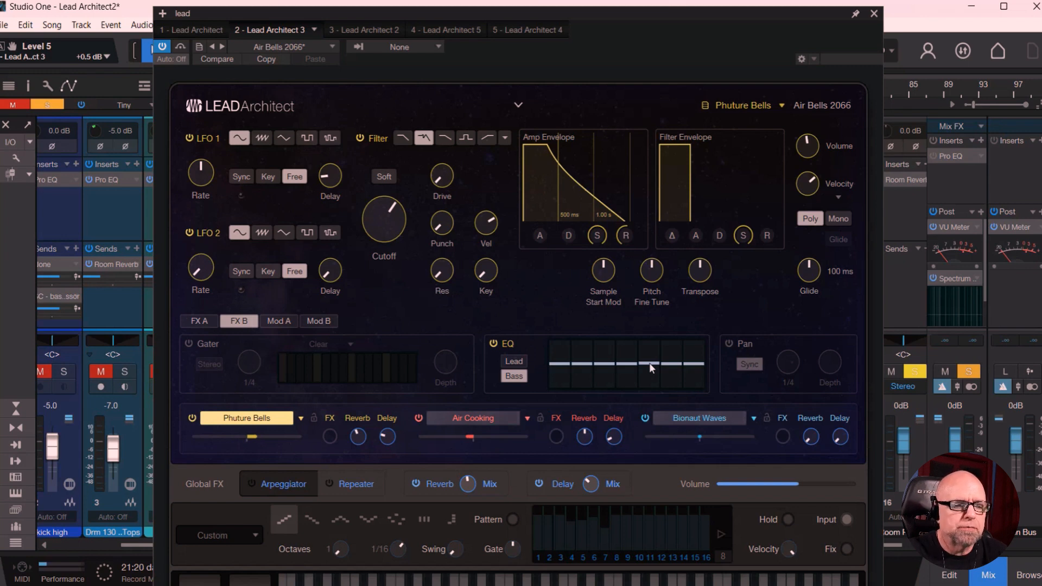
click(685, 415)
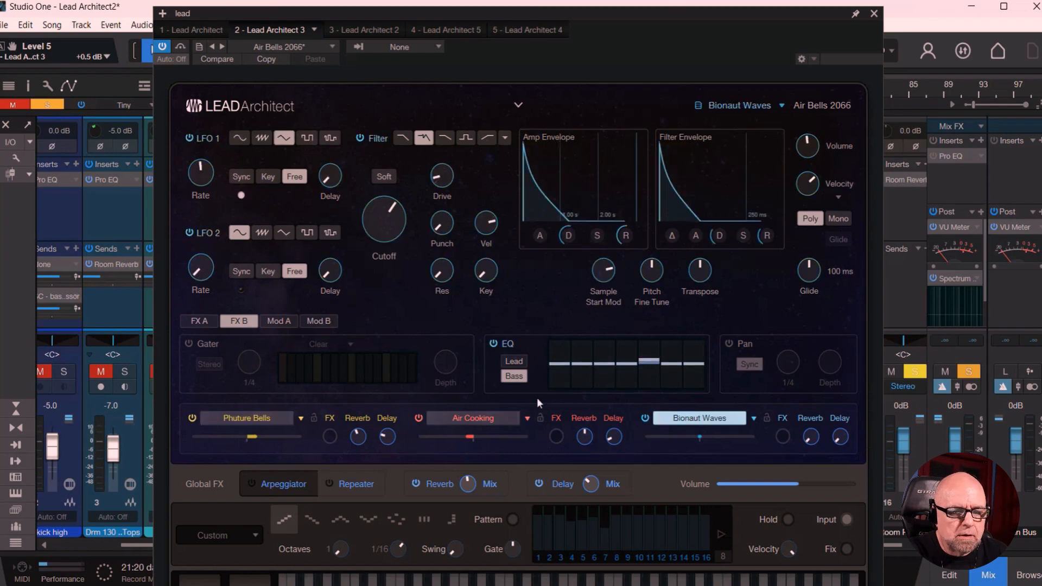
click(494, 417)
click(274, 418)
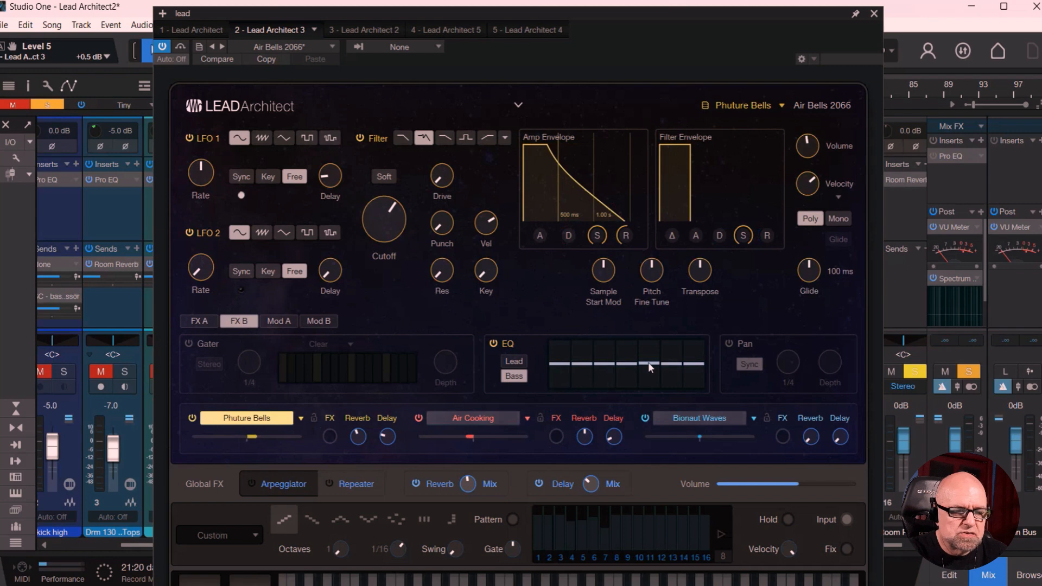
drag(648, 362, 646, 360)
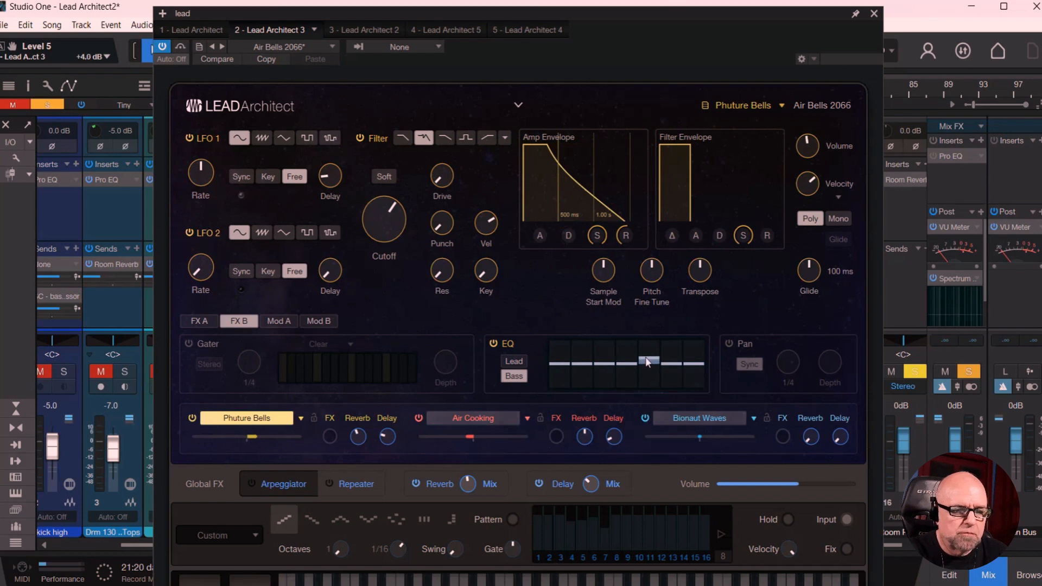
Step: Review the Air Cooking layer's EQ and disable the EQ on the Bionaut Waves layer
click(483, 418)
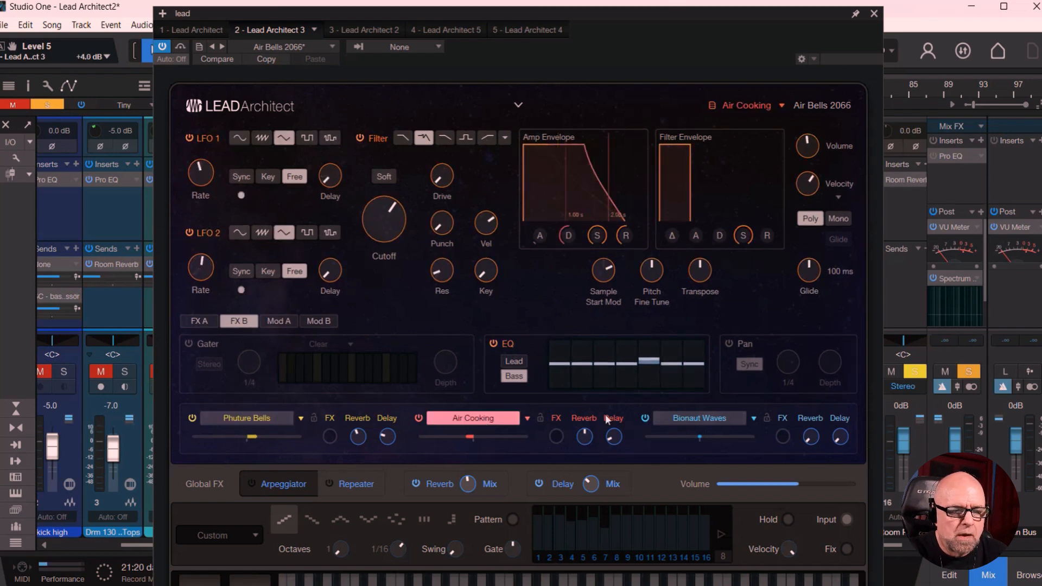
click(715, 417)
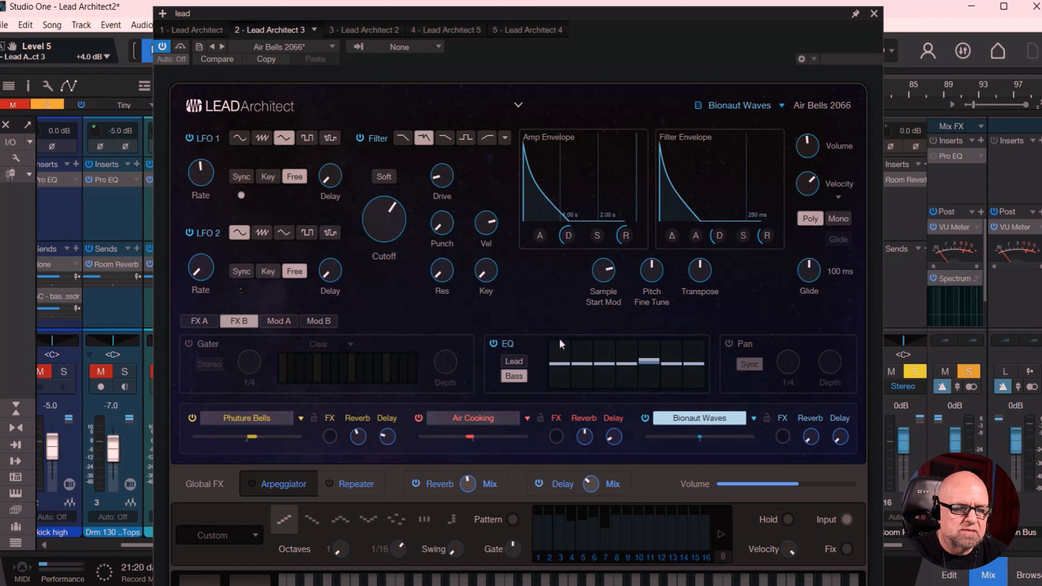
click(494, 344)
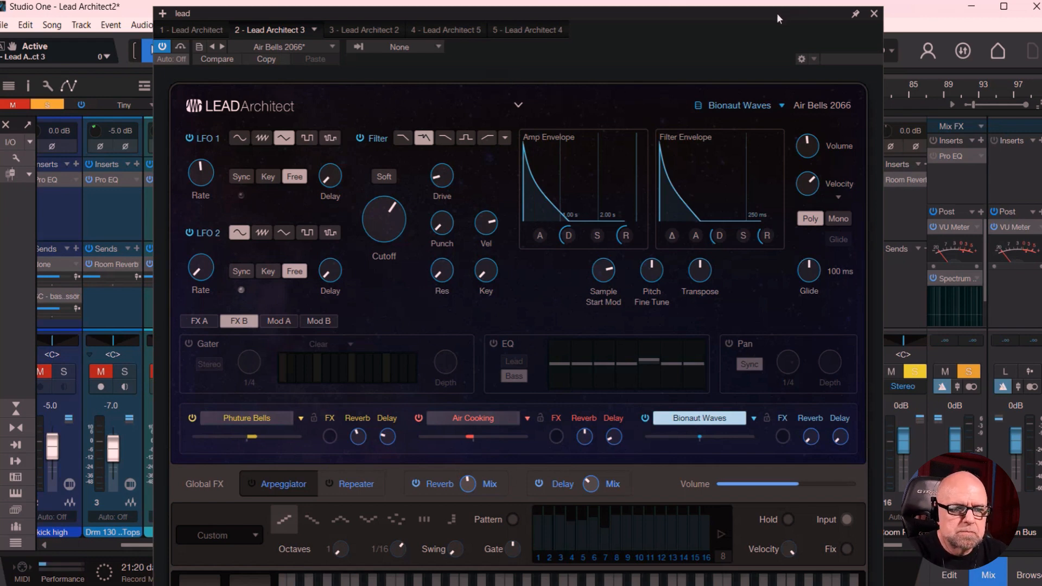
Step: Reposition the instrument window and audition the Bicycle Keys, FM Transients and Hangar presets from the Acoustic decaying category
drag(777, 13, 913, 9)
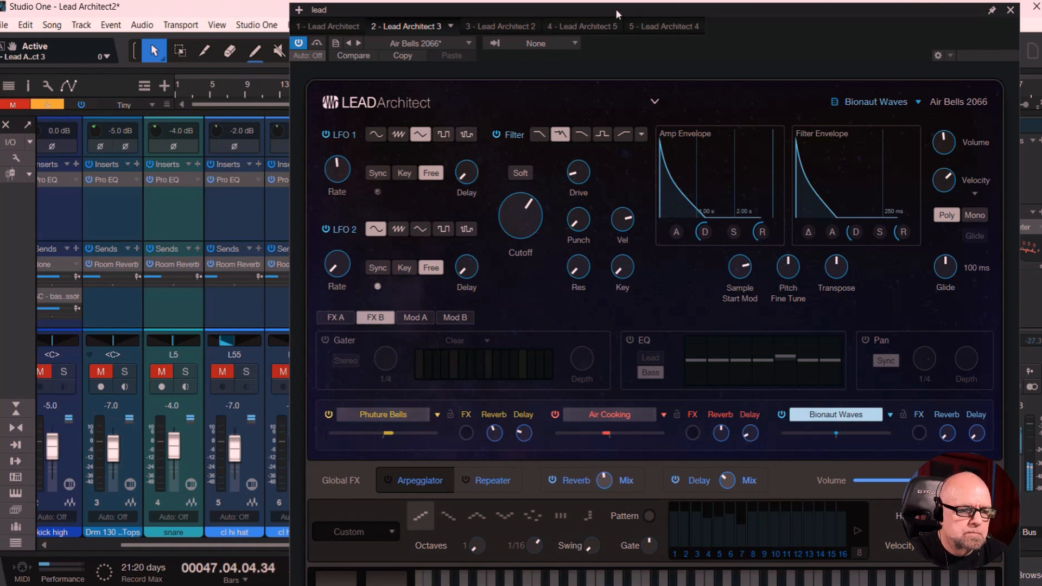
drag(682, 12, 593, 9)
click(342, 41)
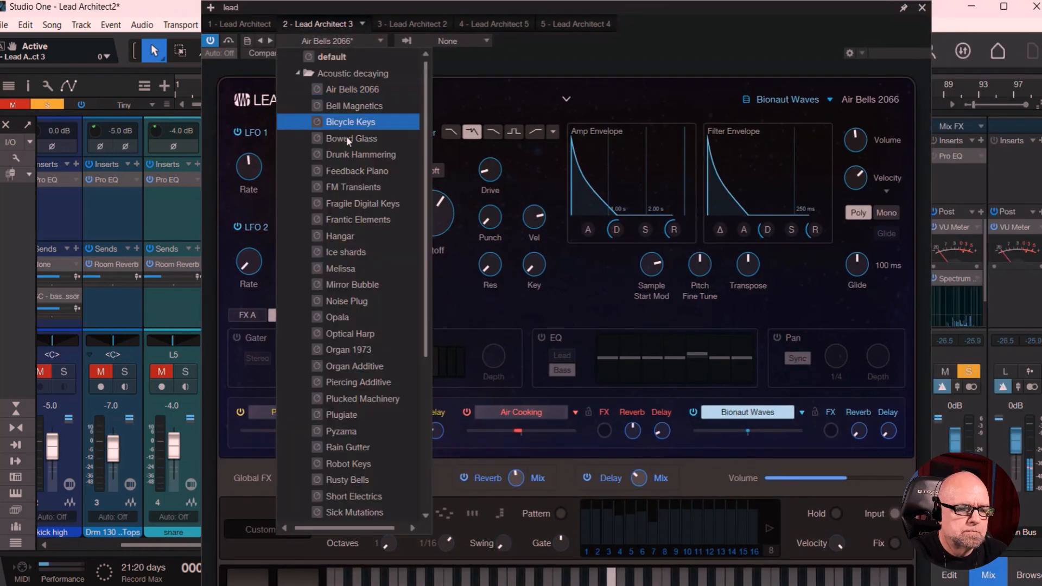
click(344, 123)
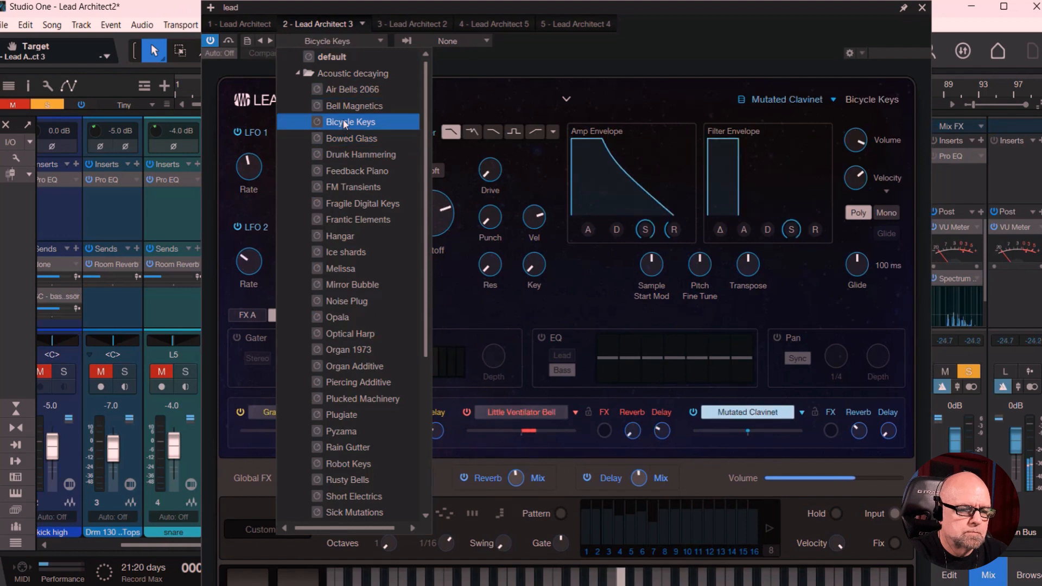
click(355, 187)
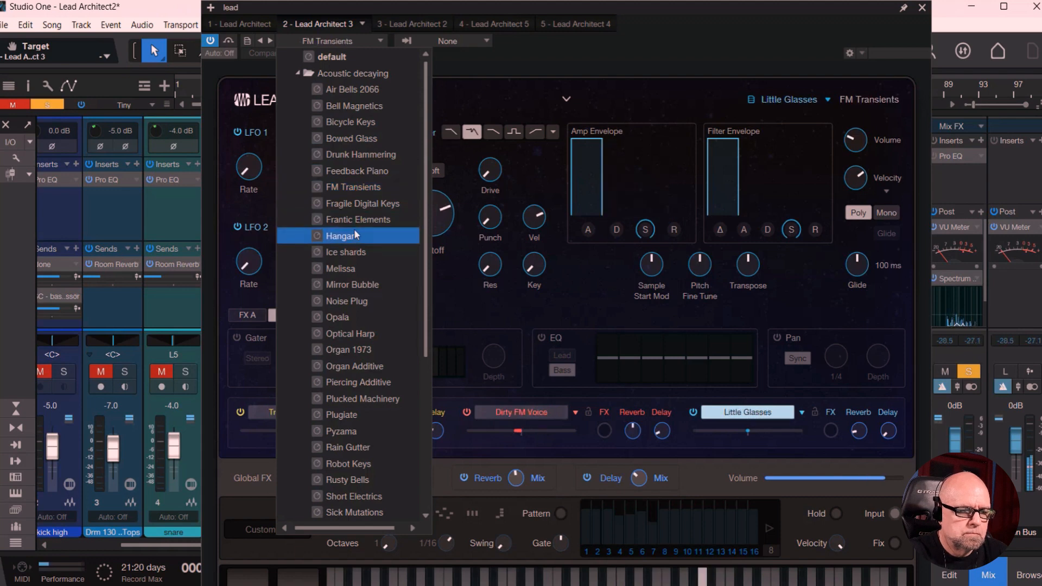
click(355, 234)
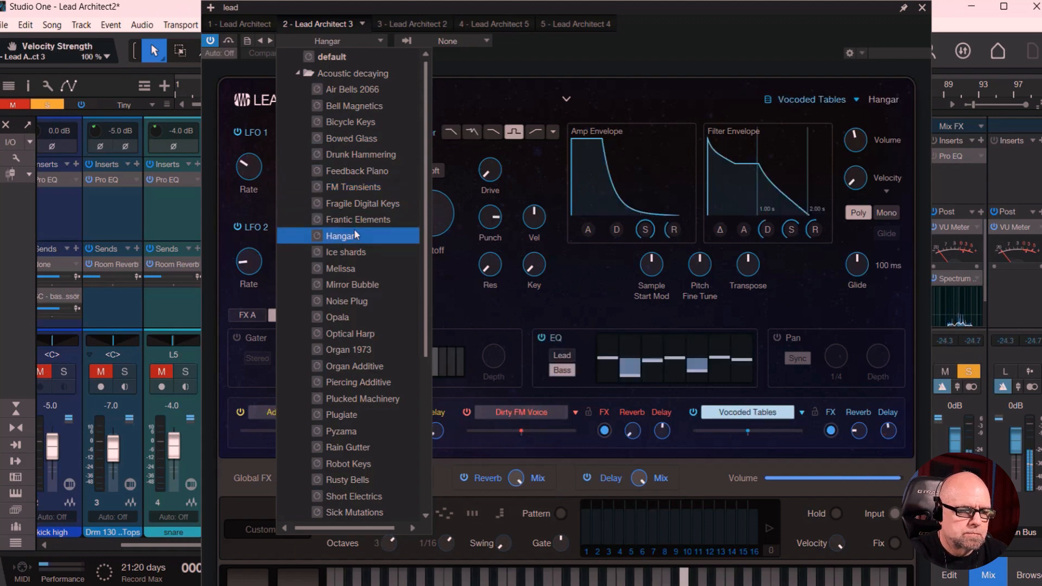
Step: Audition the presets Mirror Bubble, Melissa, Noise Plug, Optical Harp, Organ 1973 and Organ Additive, and load Plugiate
click(348, 285)
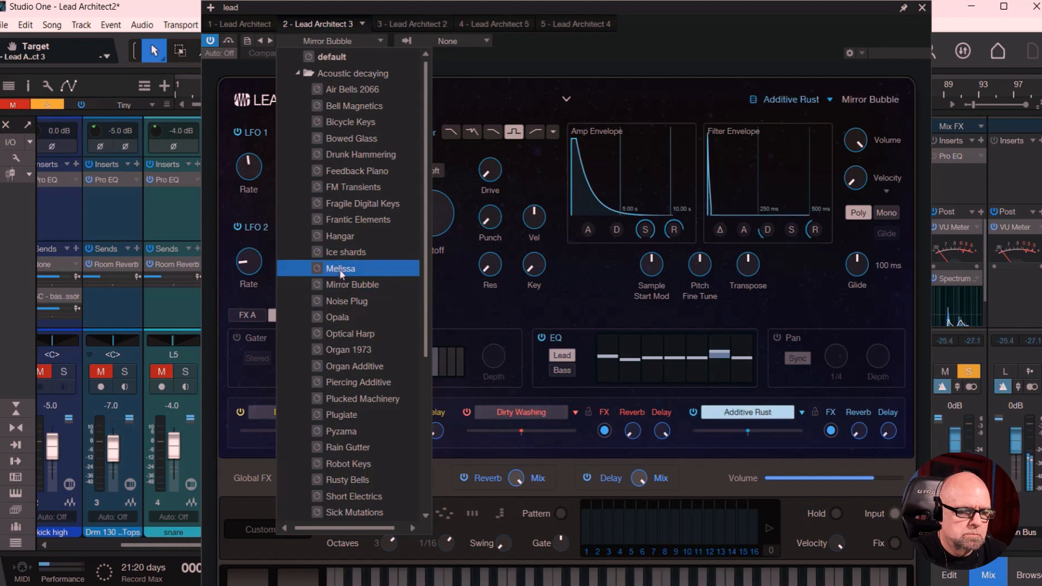
click(340, 270)
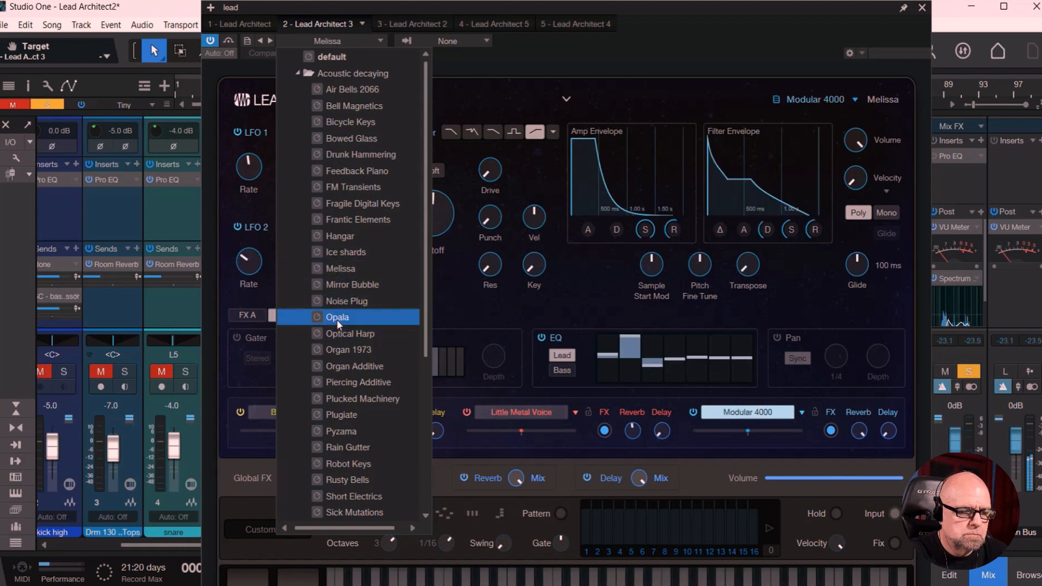
click(336, 301)
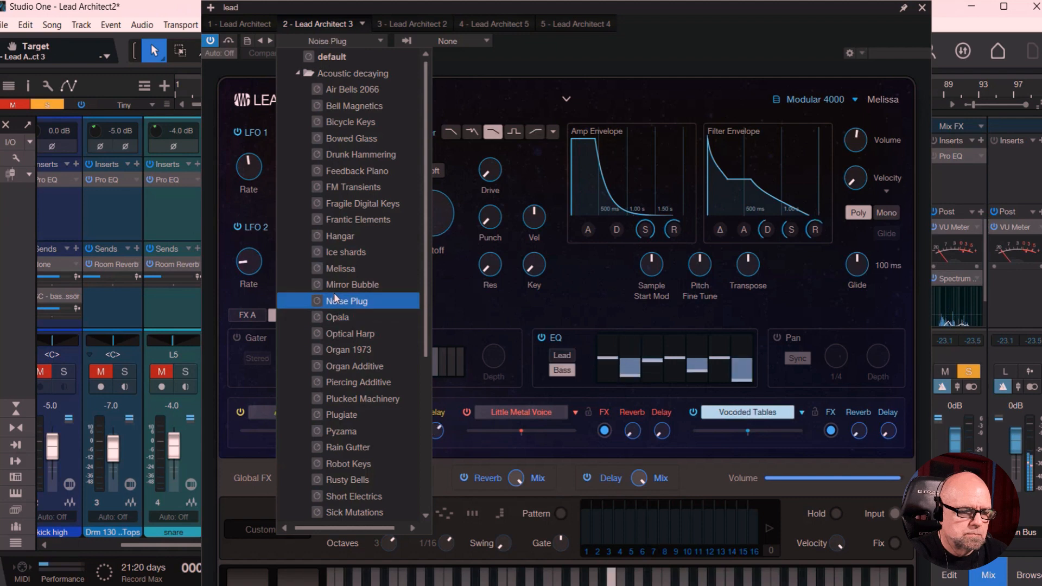
click(334, 334)
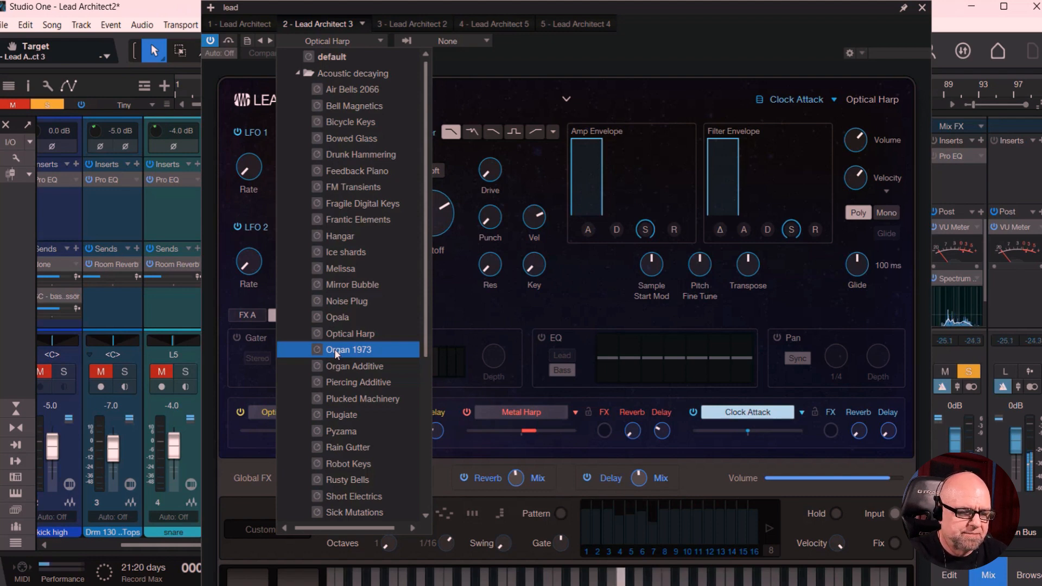
click(335, 350)
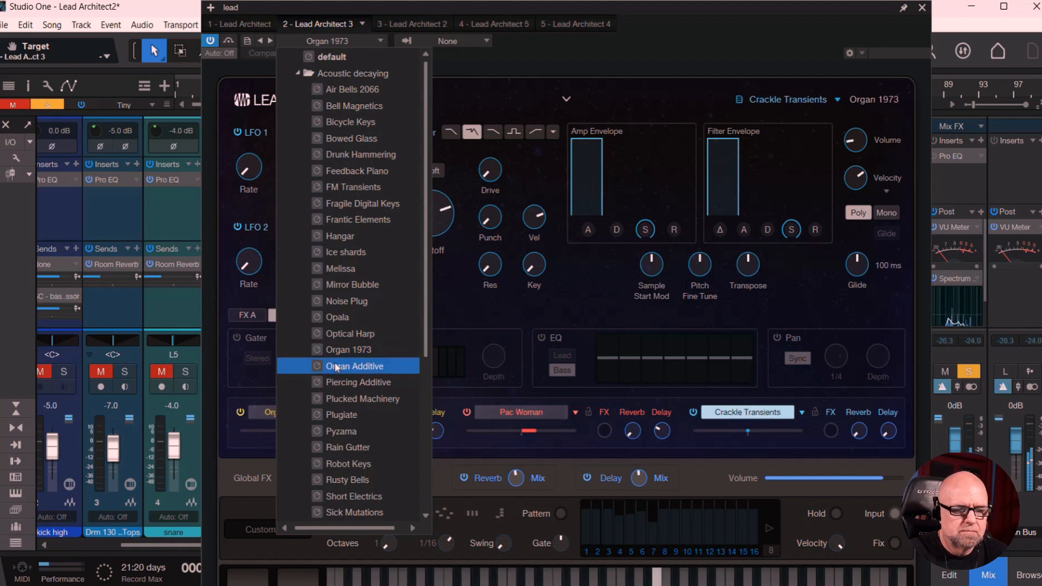
click(337, 367)
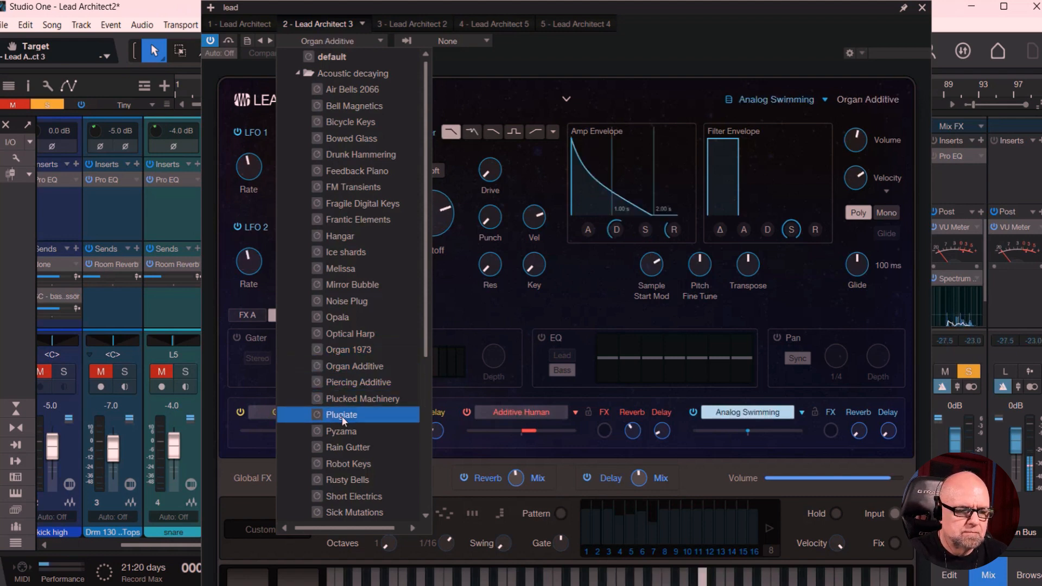
click(341, 416)
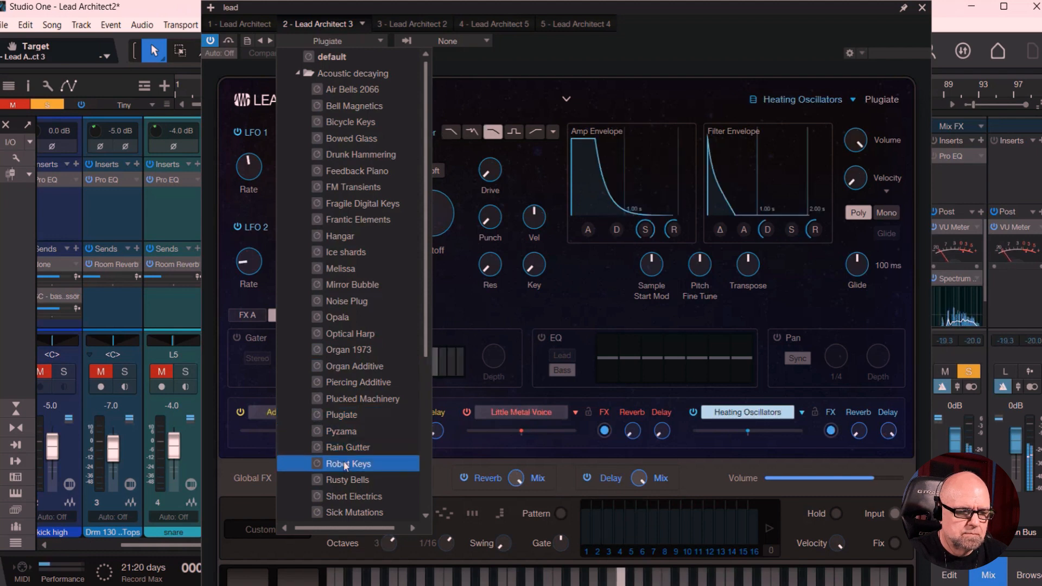
Step: Audition the Robot Keys, Rain Gutter, Short Electrics and Sick Mutations presets from the Acoustic decaying category
click(345, 464)
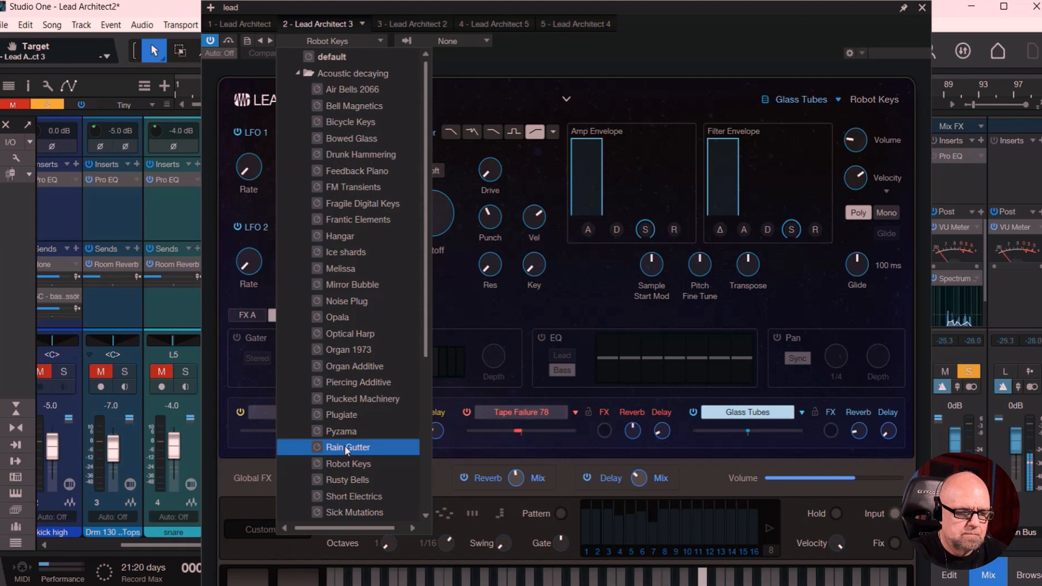
click(346, 447)
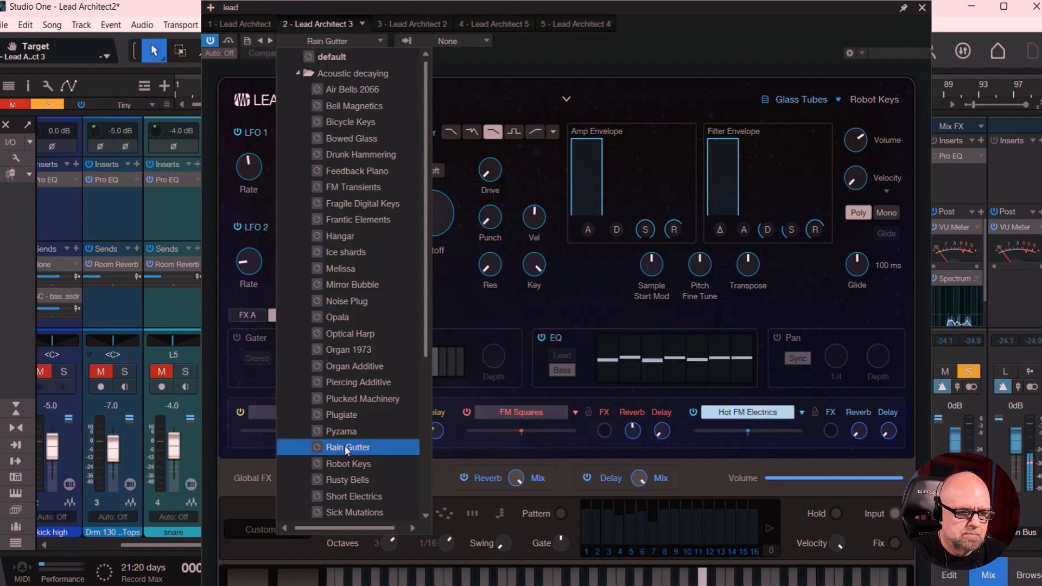
click(346, 496)
scroll(425, 472, down, 3)
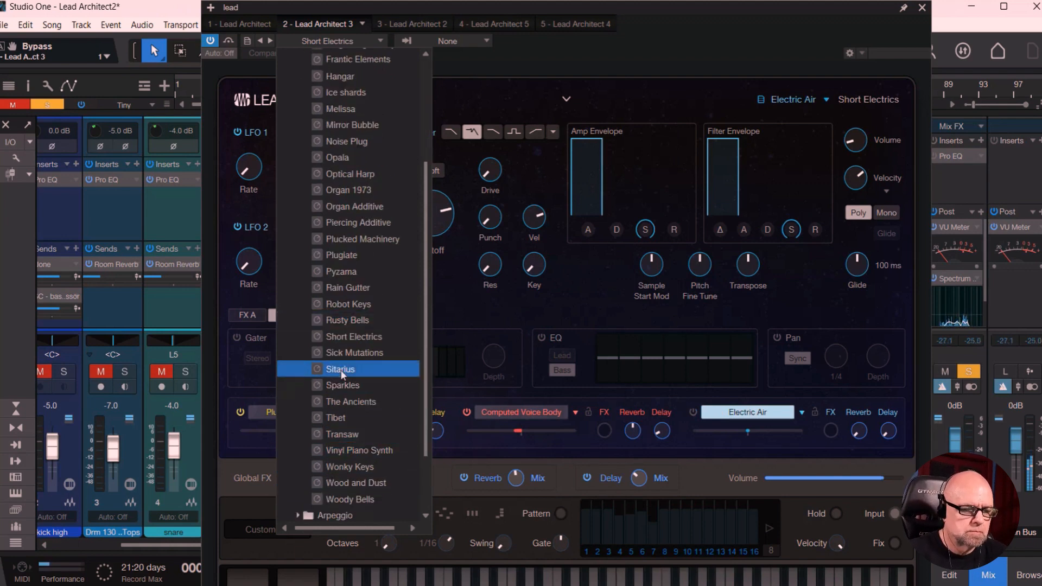
click(346, 352)
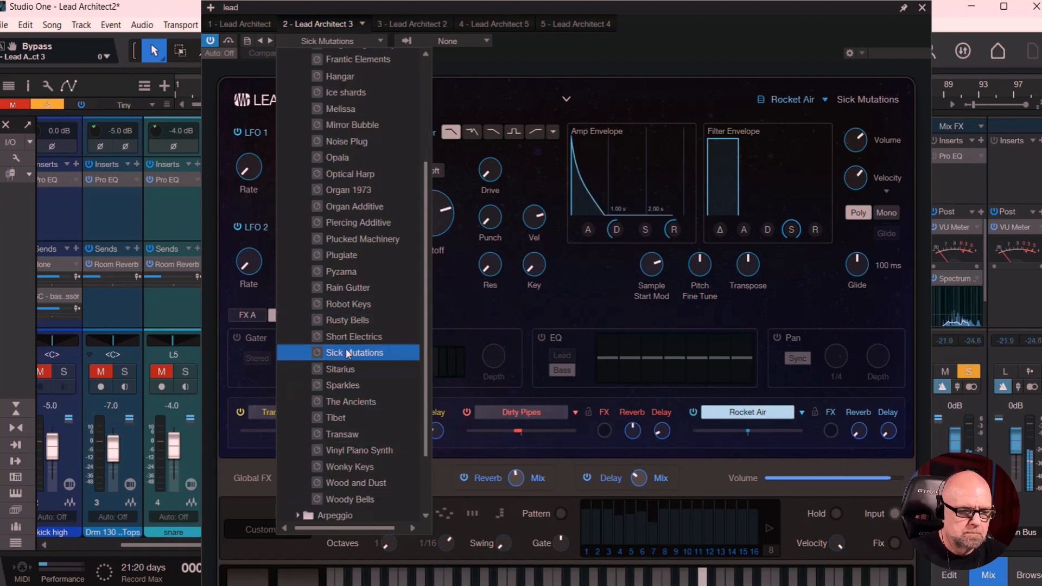
Step: Audition the Tibet, Wonky Keys and Woody Bells presets, and load Short Electrics
click(331, 417)
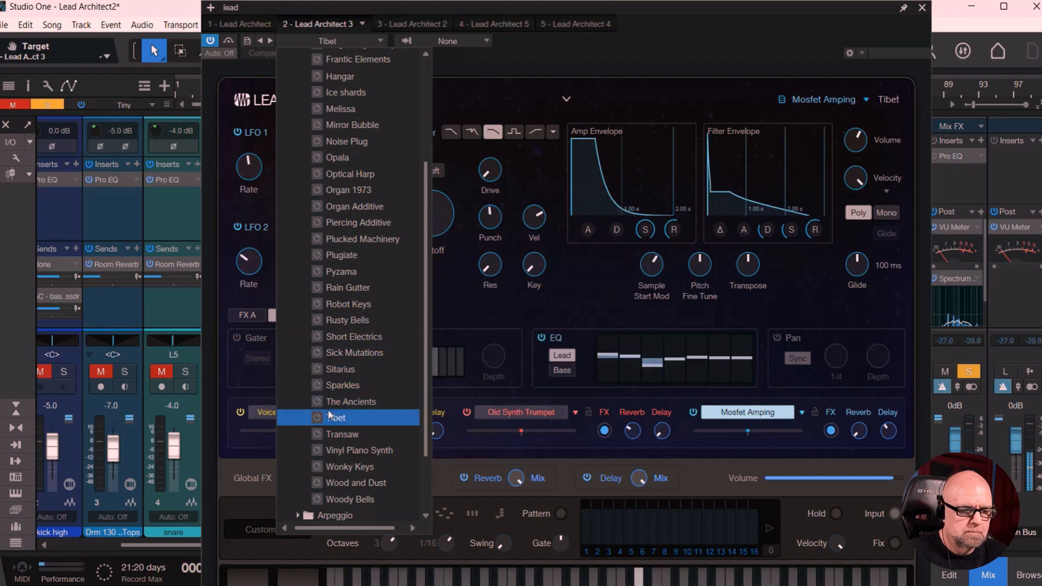
click(352, 468)
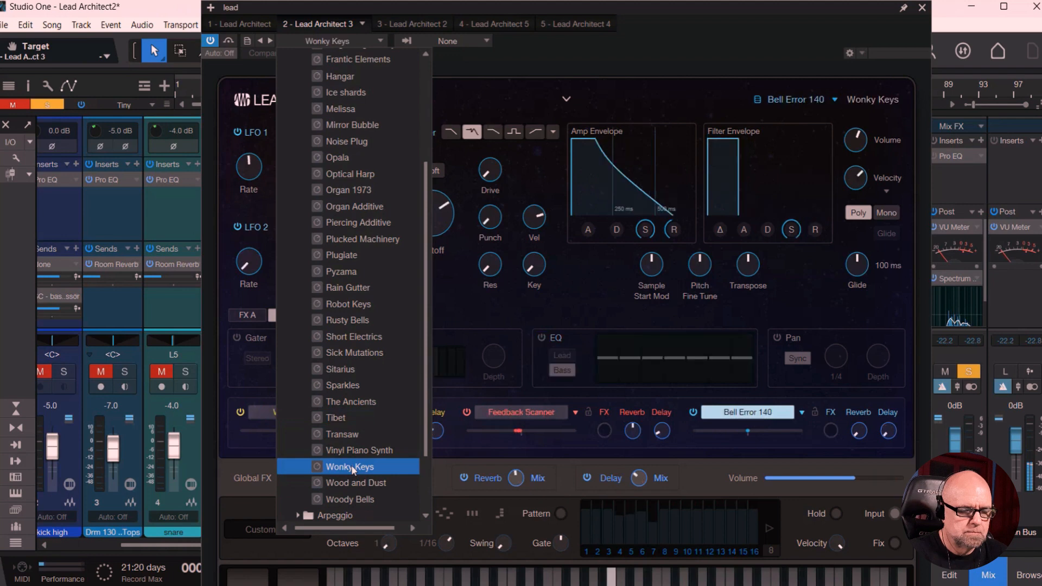
click(348, 500)
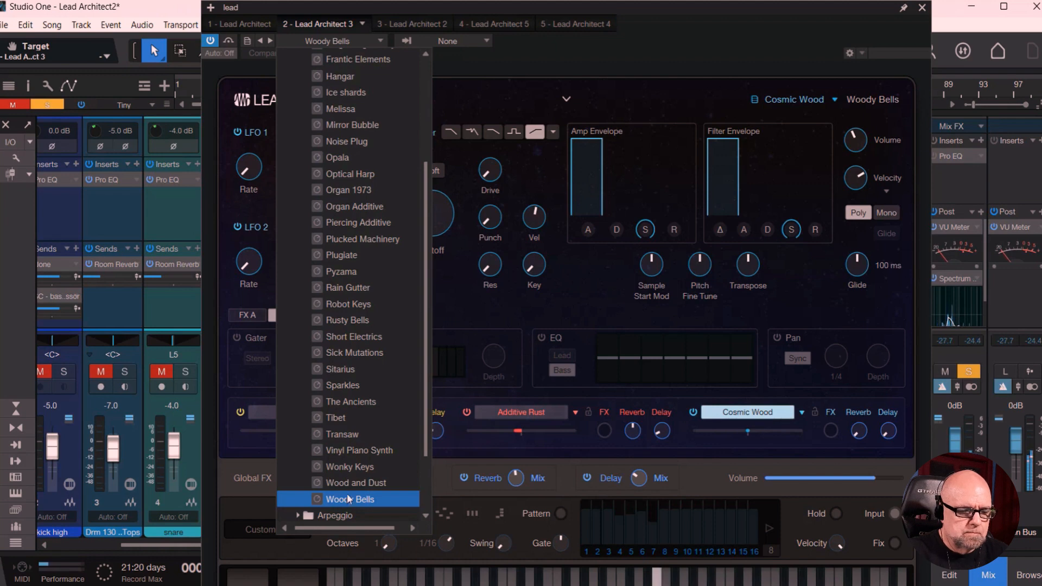
click(388, 338)
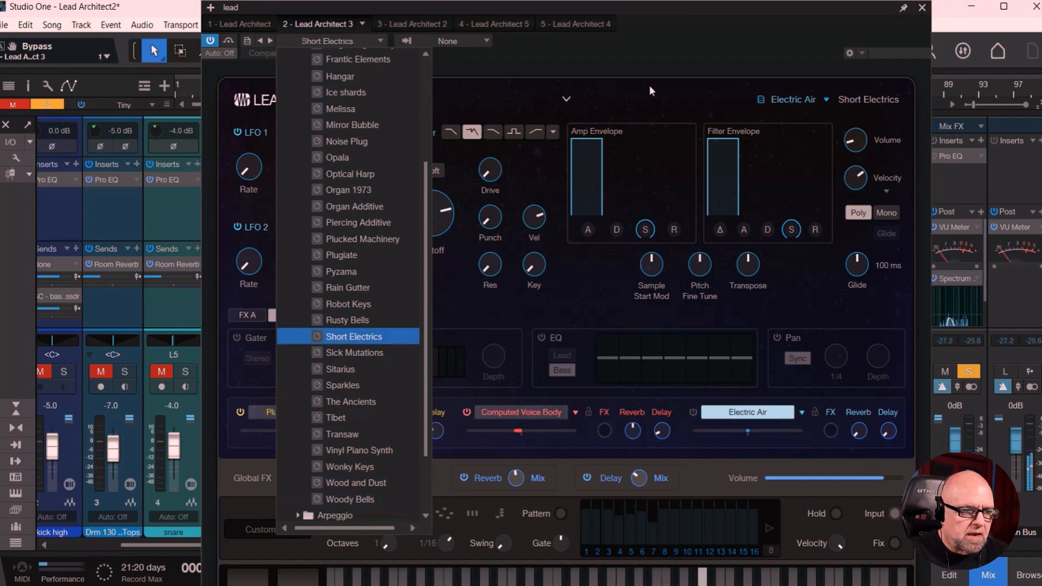
click(672, 43)
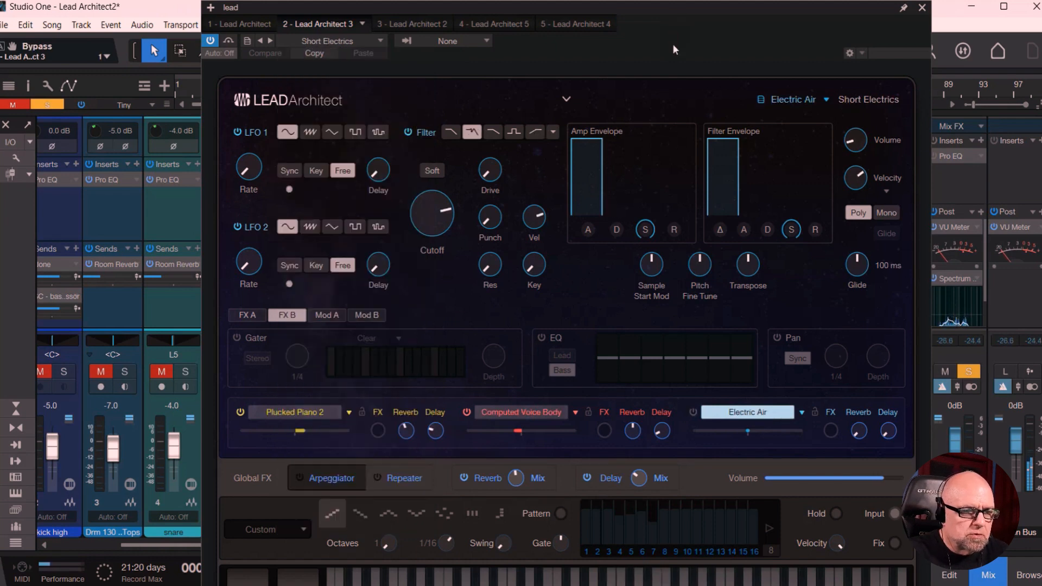
Step: Collapse the Acoustic decaying preset category and load 6 Bit Glass Disfunction from the Arpeggio category
click(338, 41)
scroll(428, 67, up, 3)
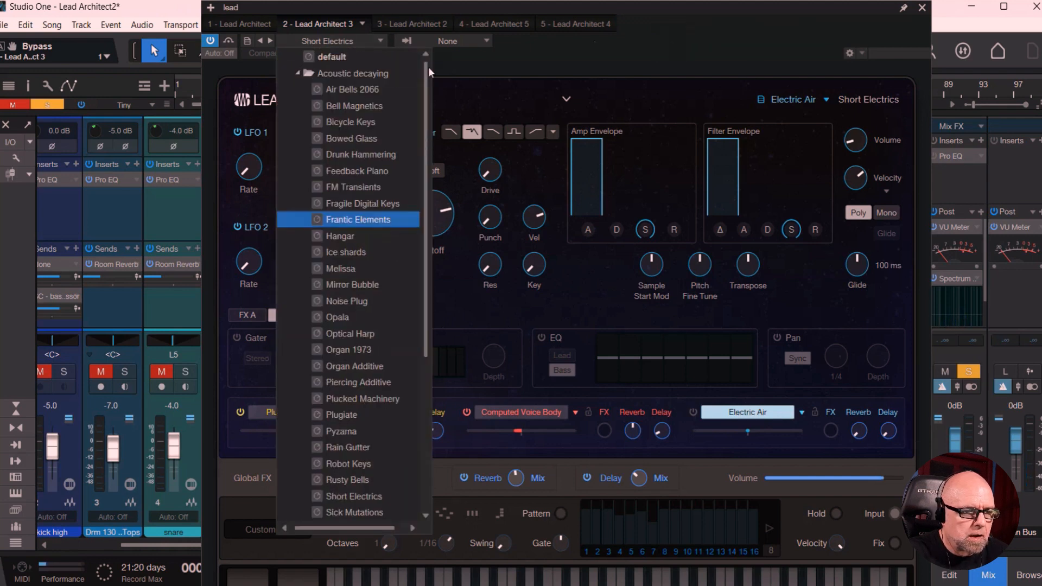
click(297, 74)
click(298, 90)
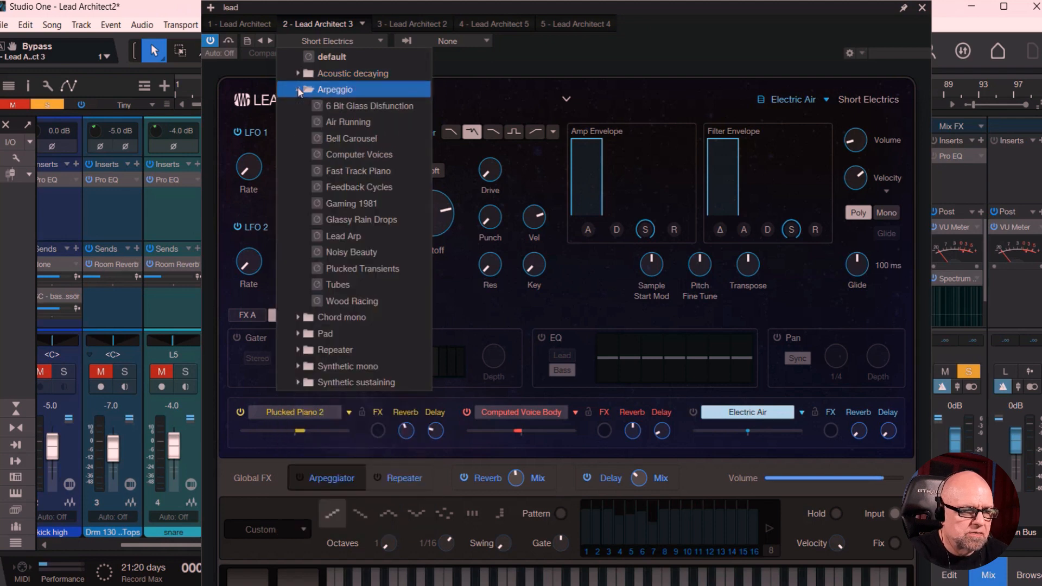
click(346, 90)
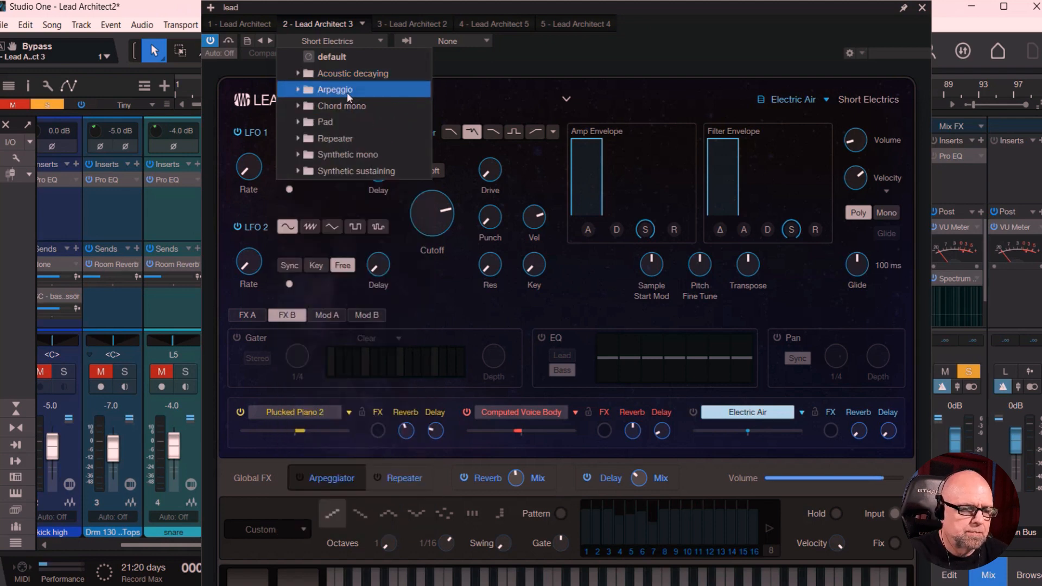
click(347, 90)
click(348, 106)
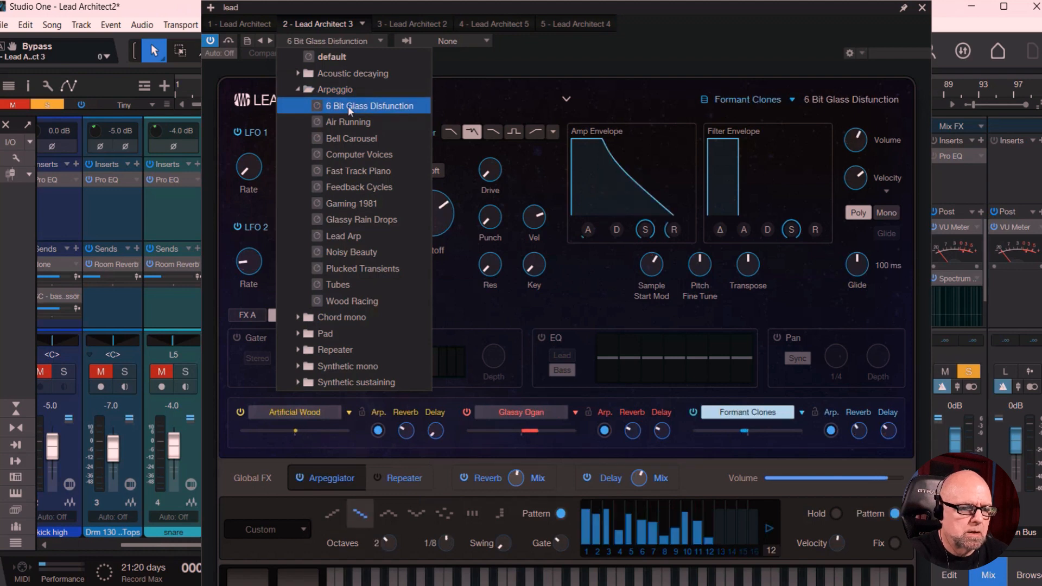
Step: Reload the 6 Bit Glass Disfunction preset on the lead track and set its arpeggiator play mode to Up
click(666, 49)
click(338, 40)
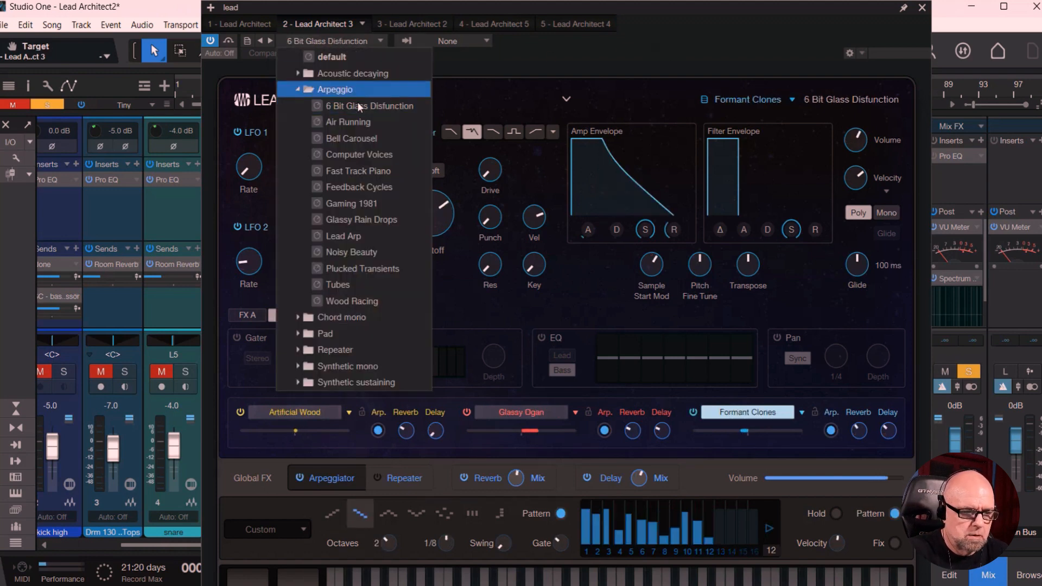
click(358, 105)
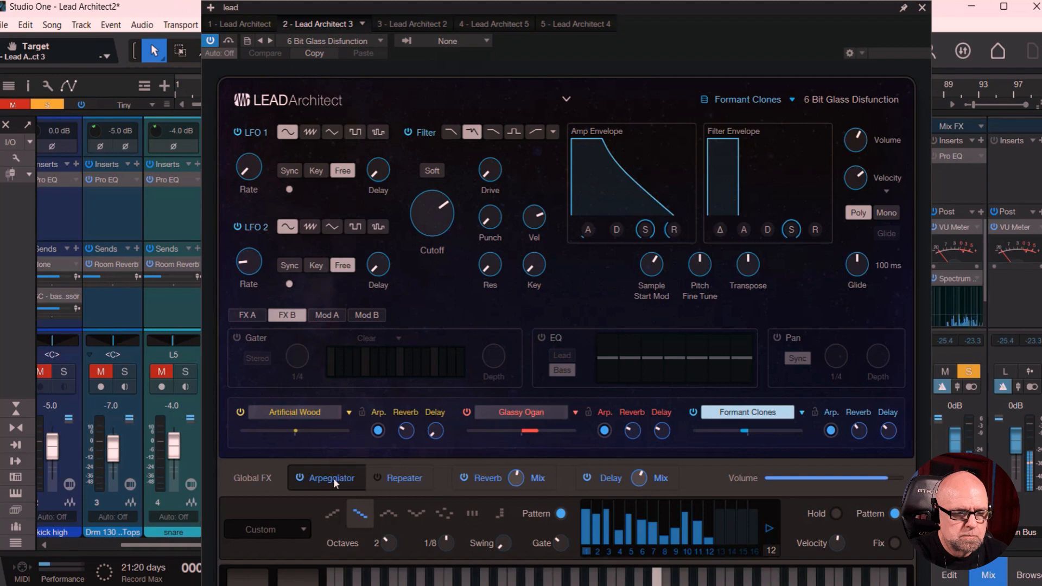
click(332, 516)
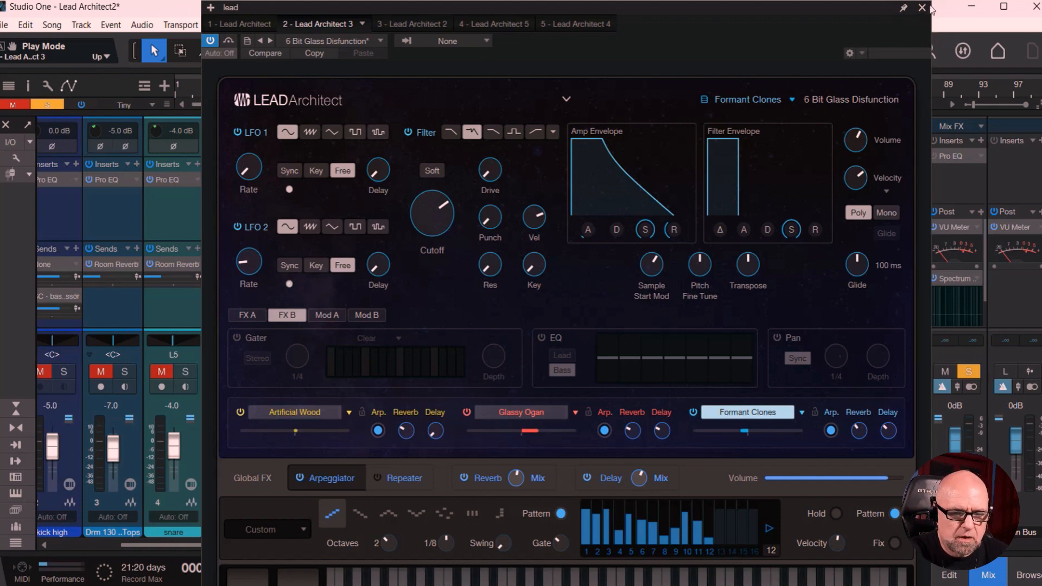
Step: Close the lead instrument window, move the solo from the lead track to the chords track, and open the chords instrument
click(921, 8)
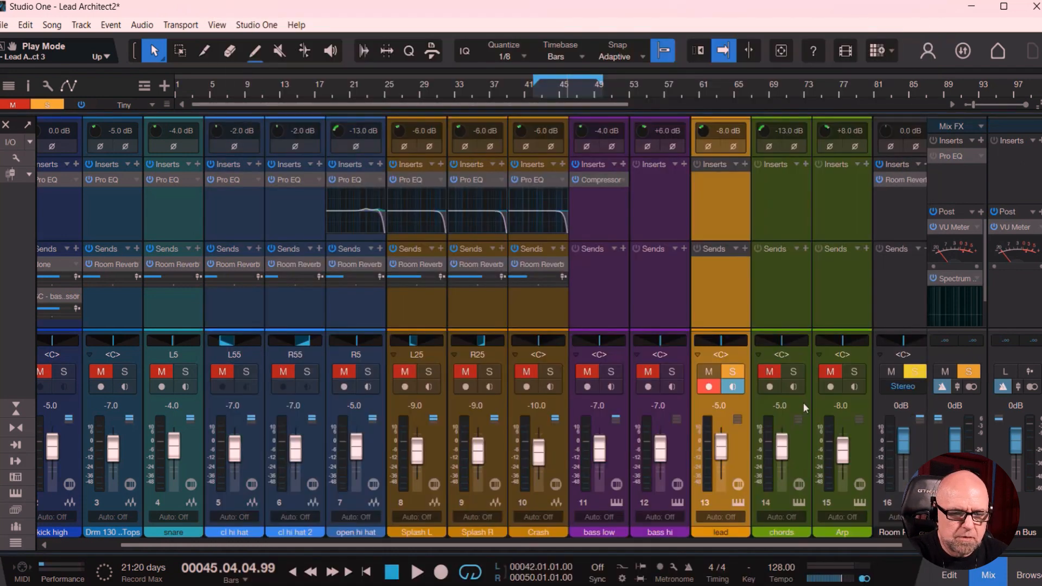
click(742, 371)
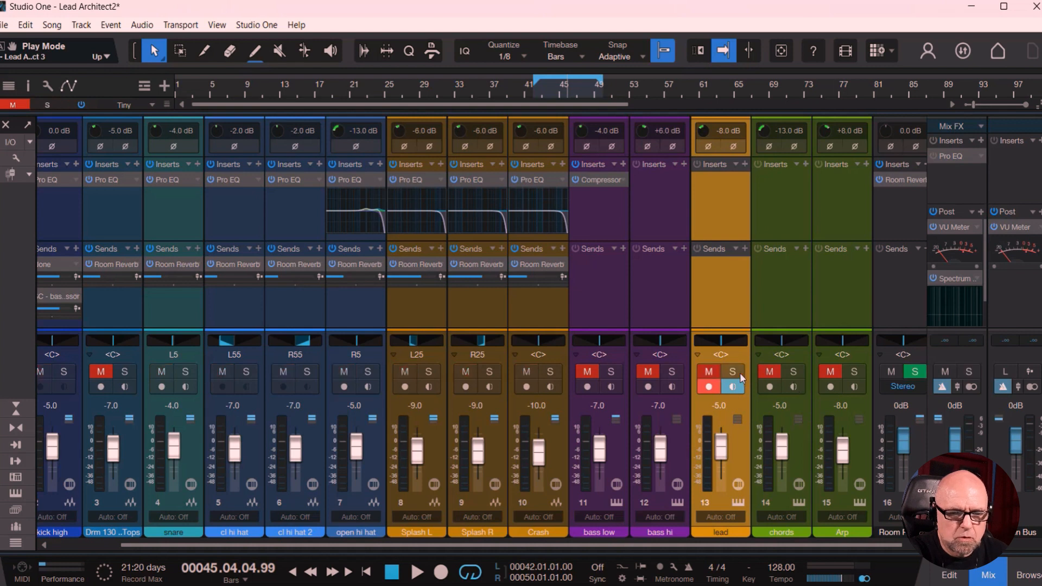
click(742, 372)
click(710, 373)
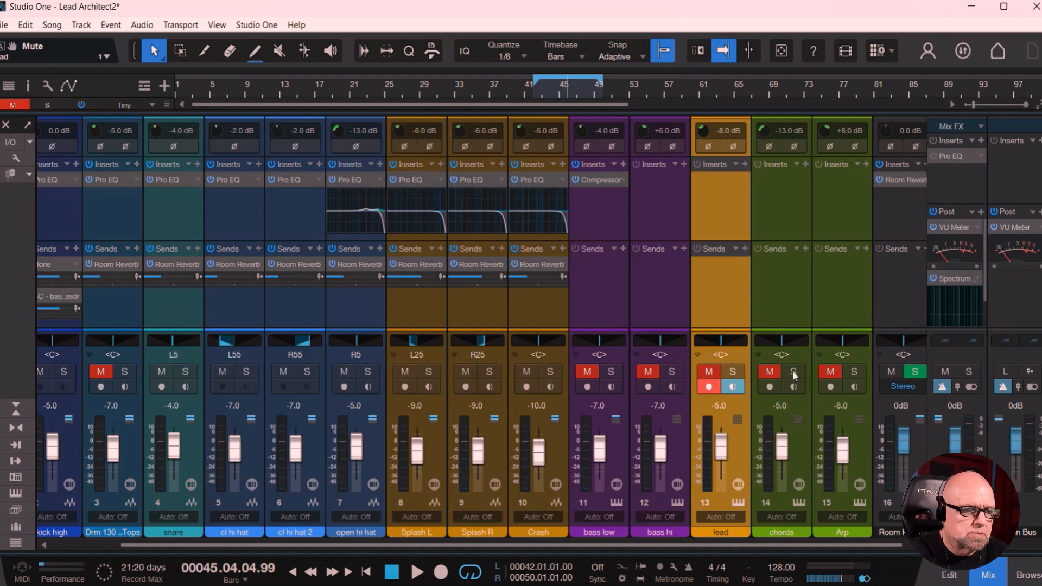
click(794, 372)
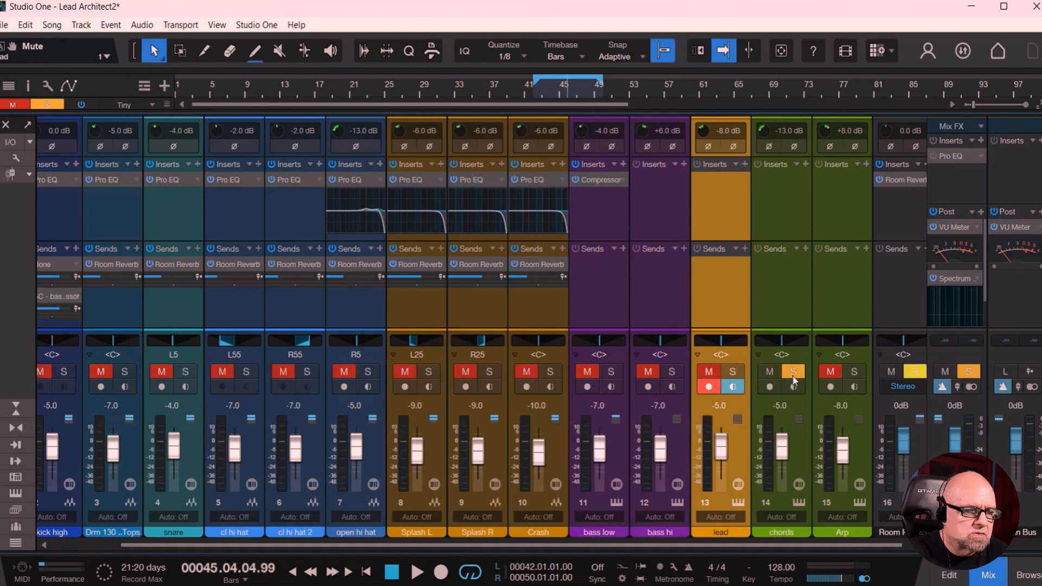
click(798, 502)
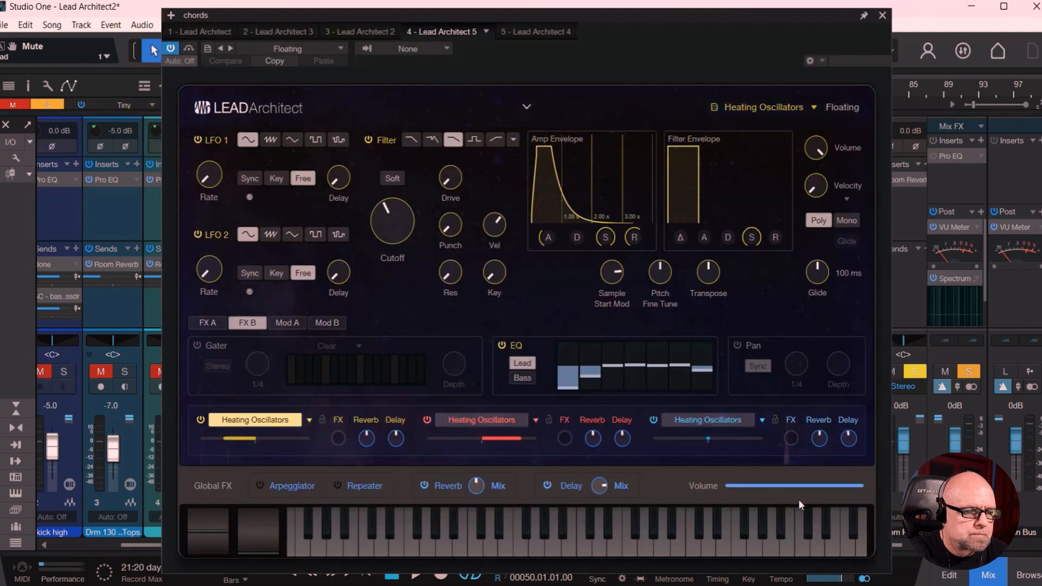
Step: Load the 6 Bit Glass Disfunction preset from the Arpeggio category into the chords instrument
click(320, 46)
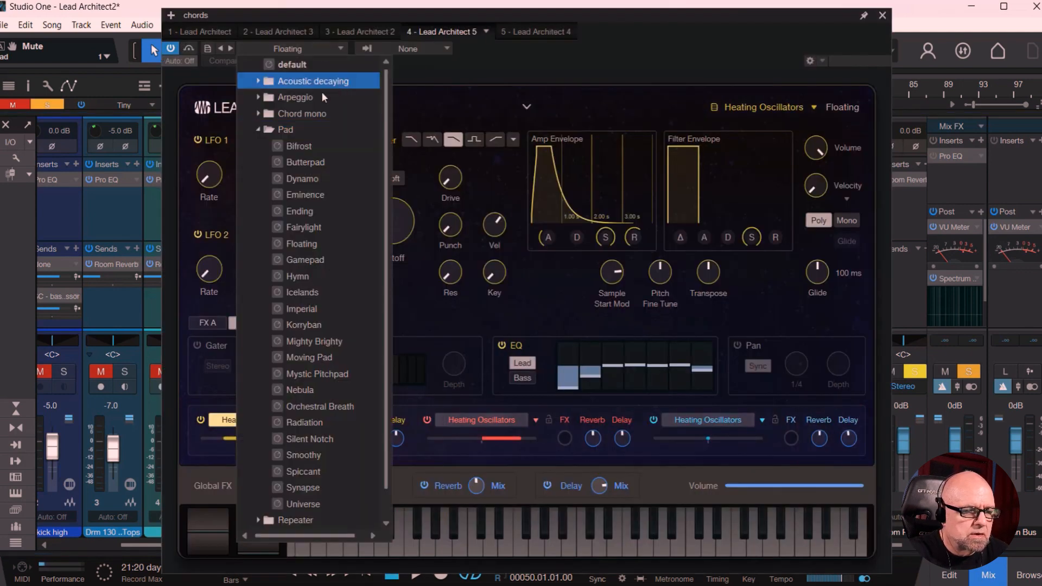
click(257, 128)
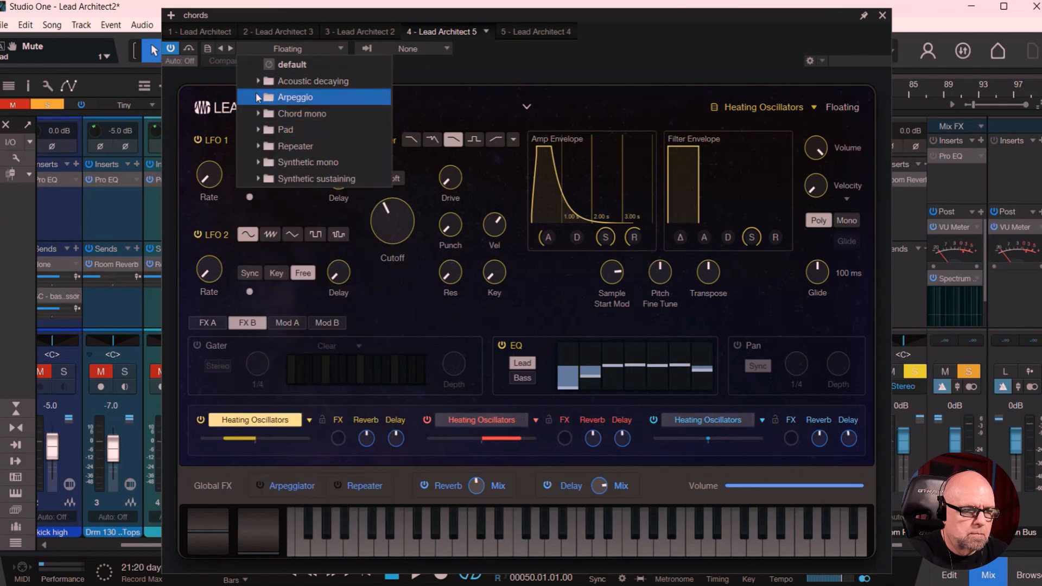
click(259, 98)
click(308, 113)
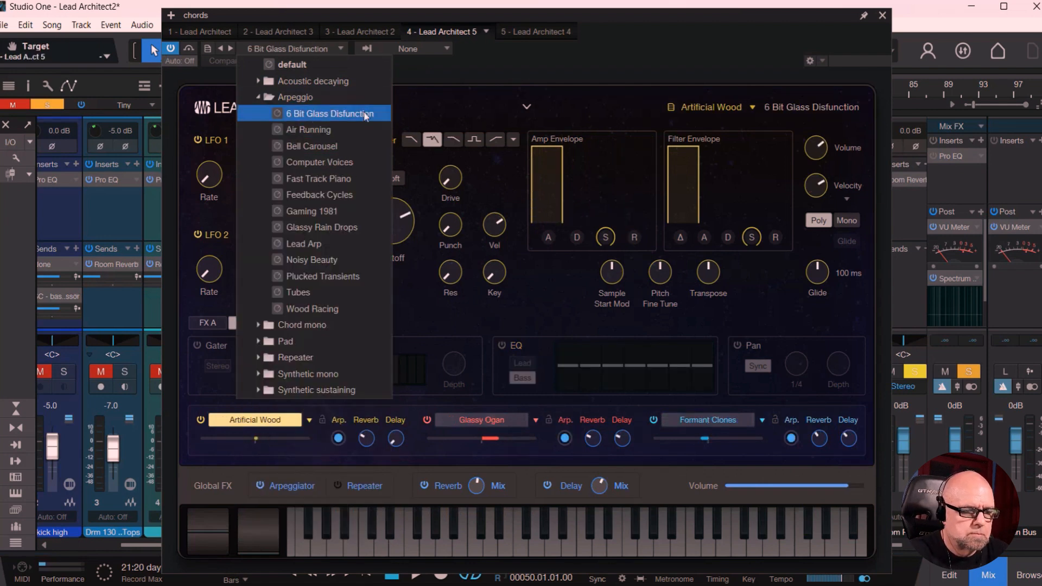
click(578, 85)
Step: Start playback, display the chords instrument's arpeggiator settings, and try the Up/Down, Down/Up and Random play modes
key(space)
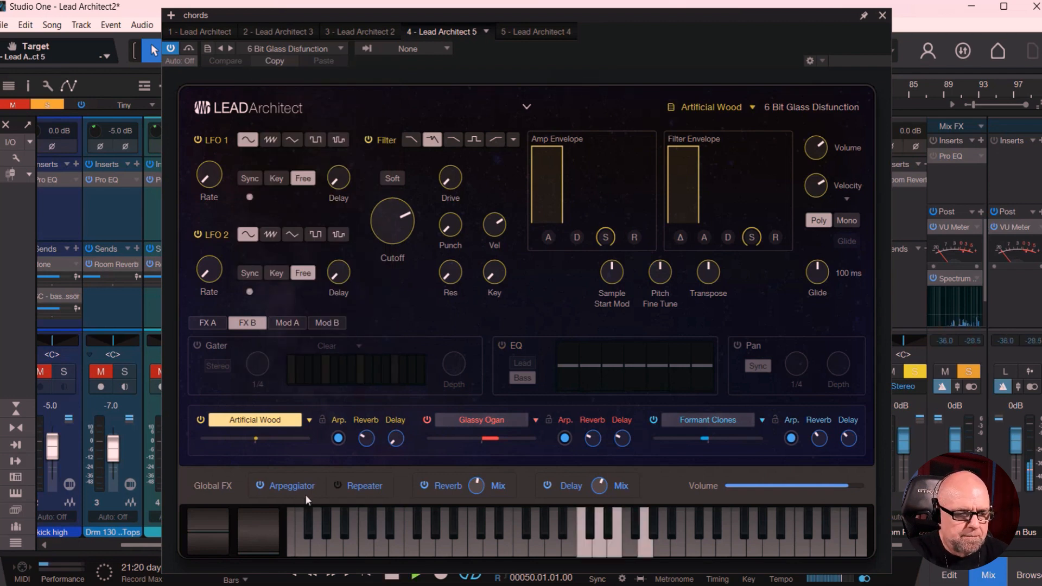
click(291, 487)
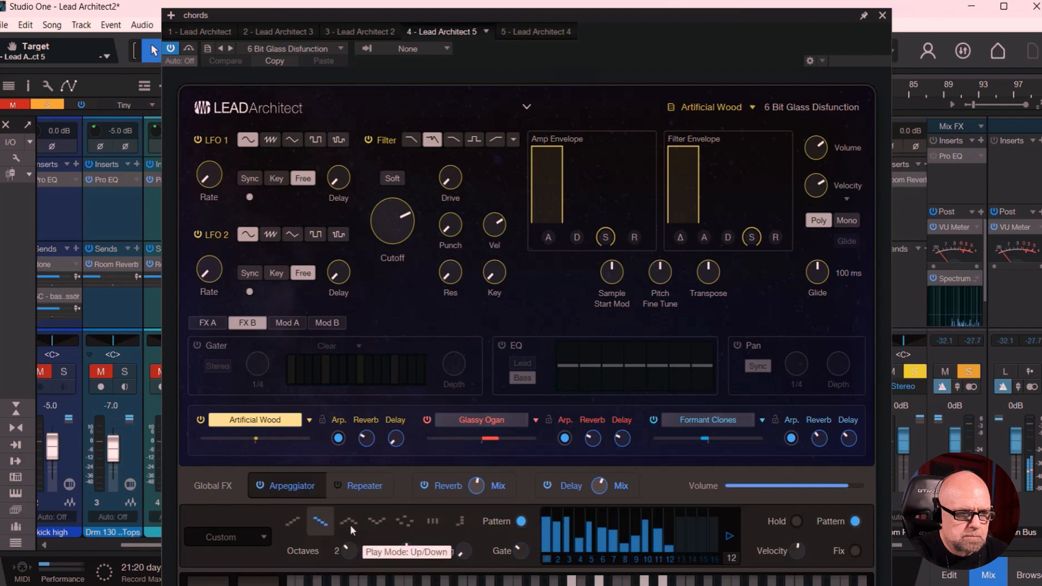
click(350, 526)
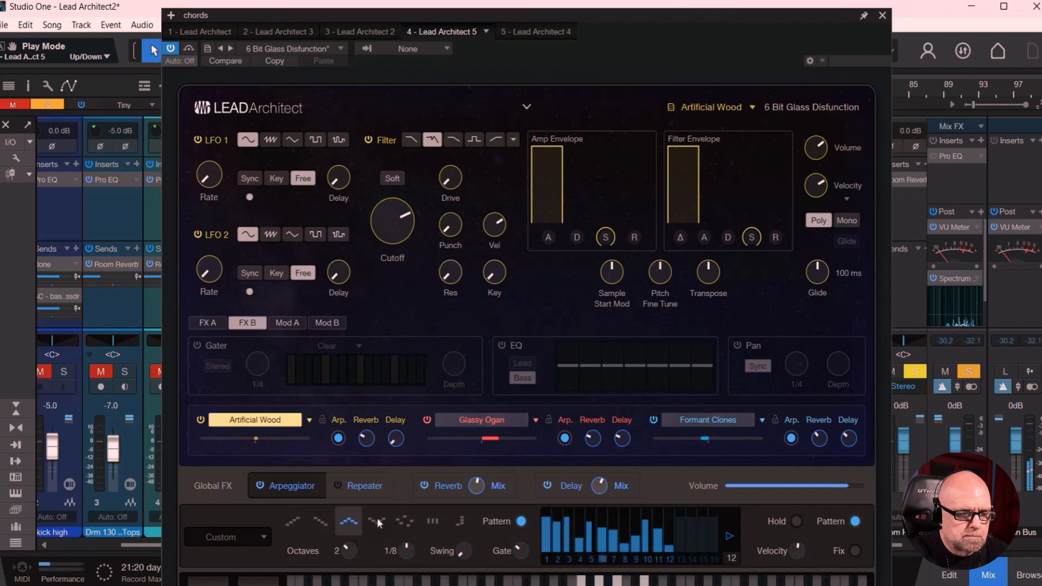
click(377, 519)
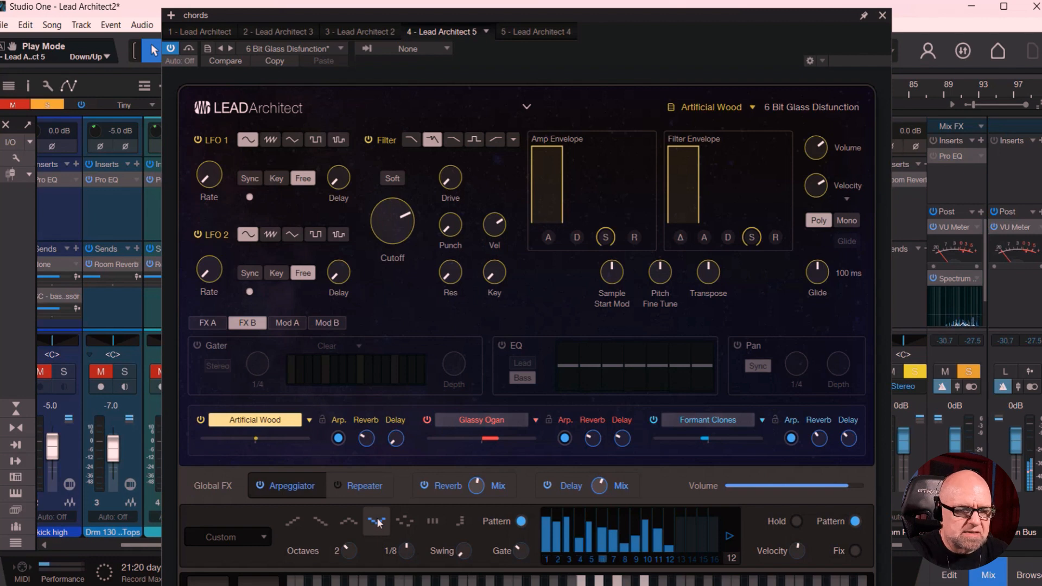
click(408, 520)
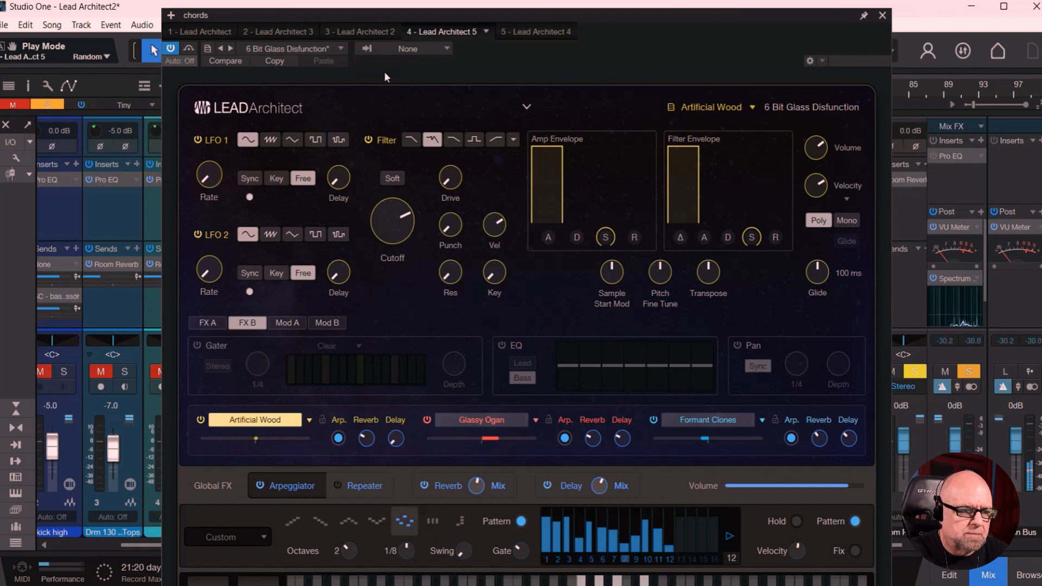
Step: Audition the Air Running arpeggio preset on the chords track and load Bell Carousel
click(317, 52)
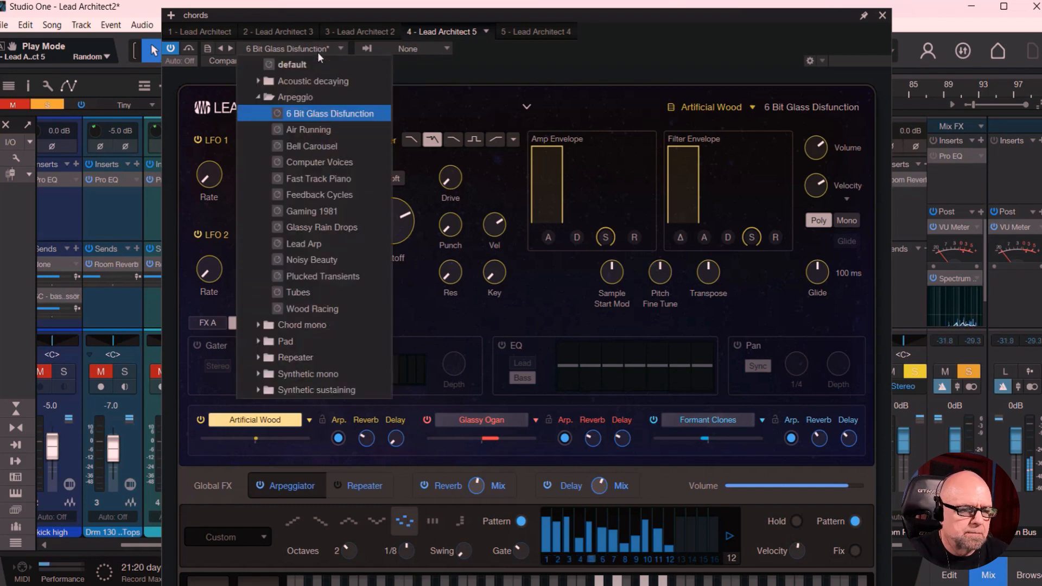
click(320, 130)
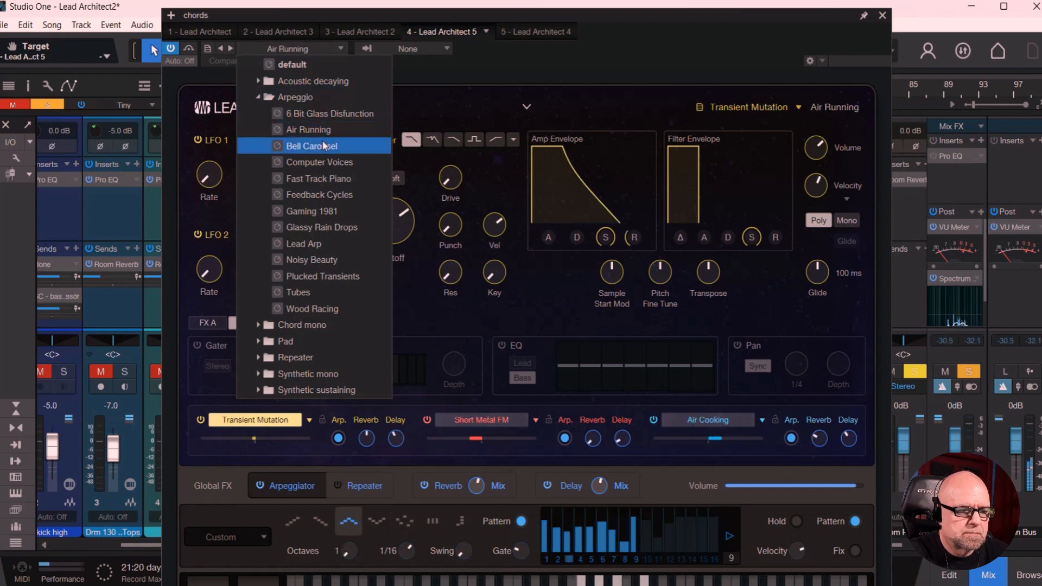
click(324, 145)
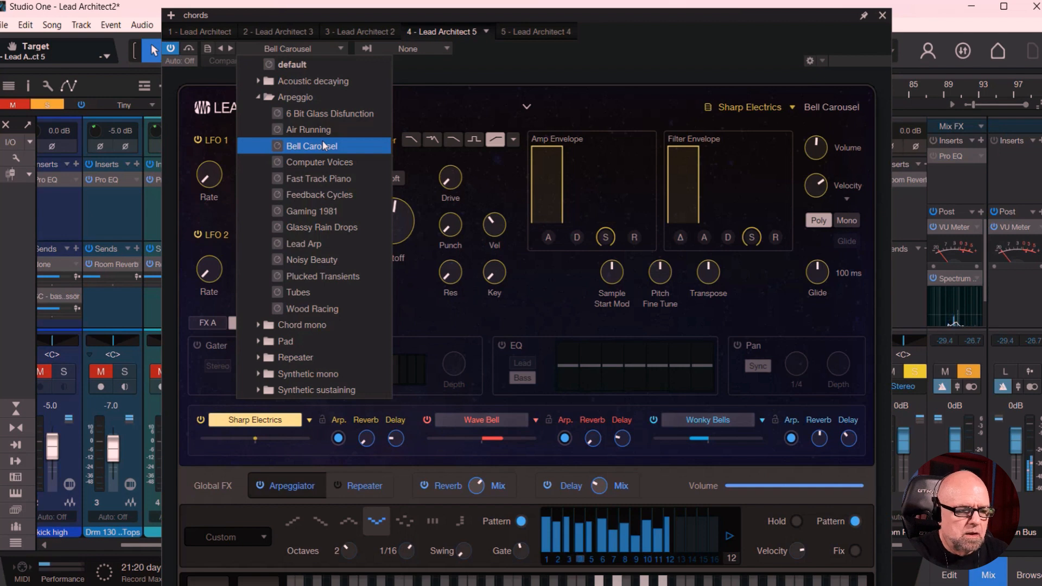
click(584, 69)
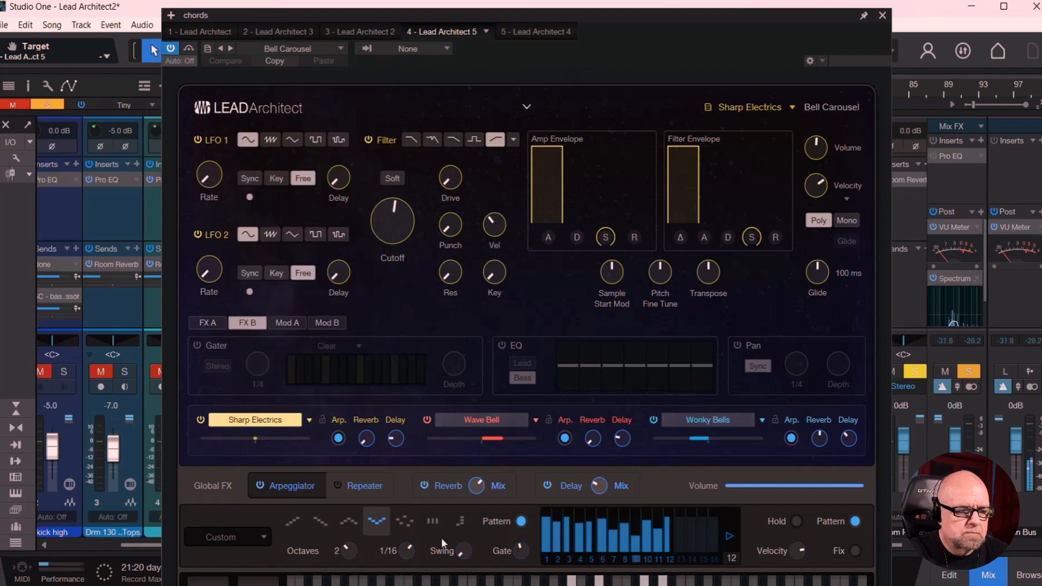
Step: Try the Up play mode on Bell Carousel's arpeggiator and switch it to Down
click(297, 525)
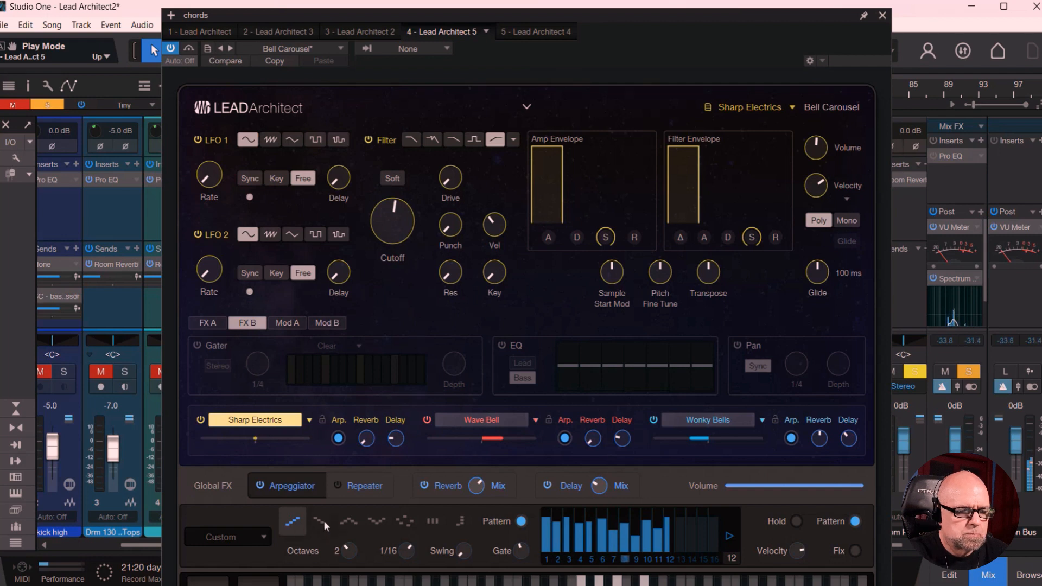
click(324, 521)
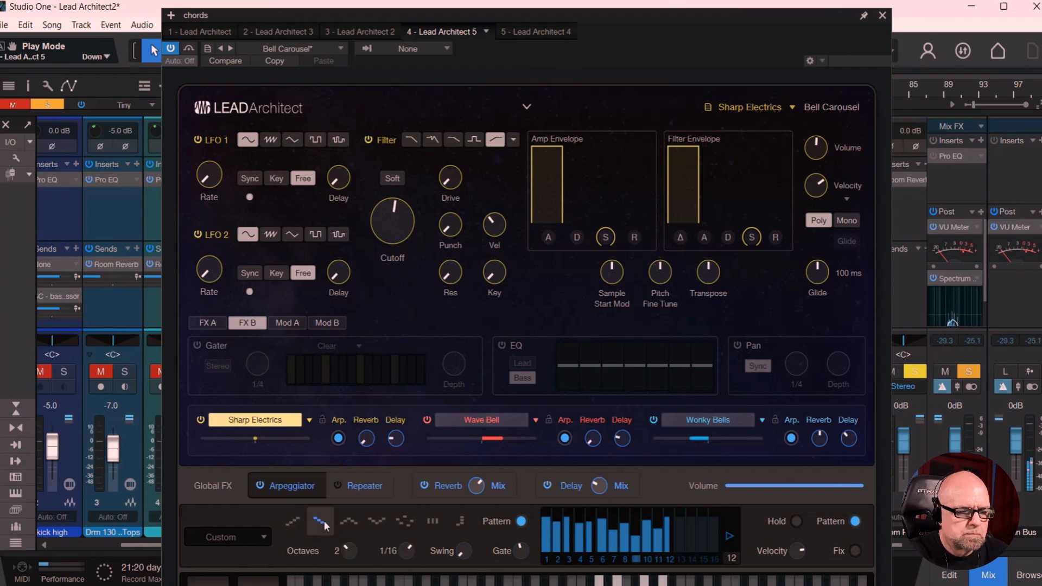
Step: Try the Up/Down, Down/Up, Random, As played and Chord Mode play modes on Bell Carousel's arpeggiator
click(348, 525)
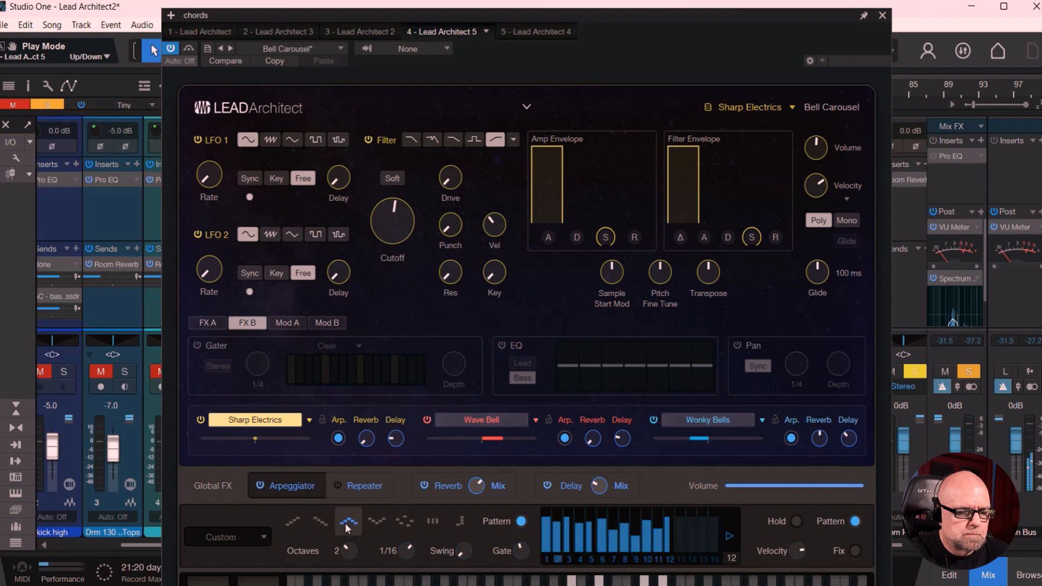
click(377, 522)
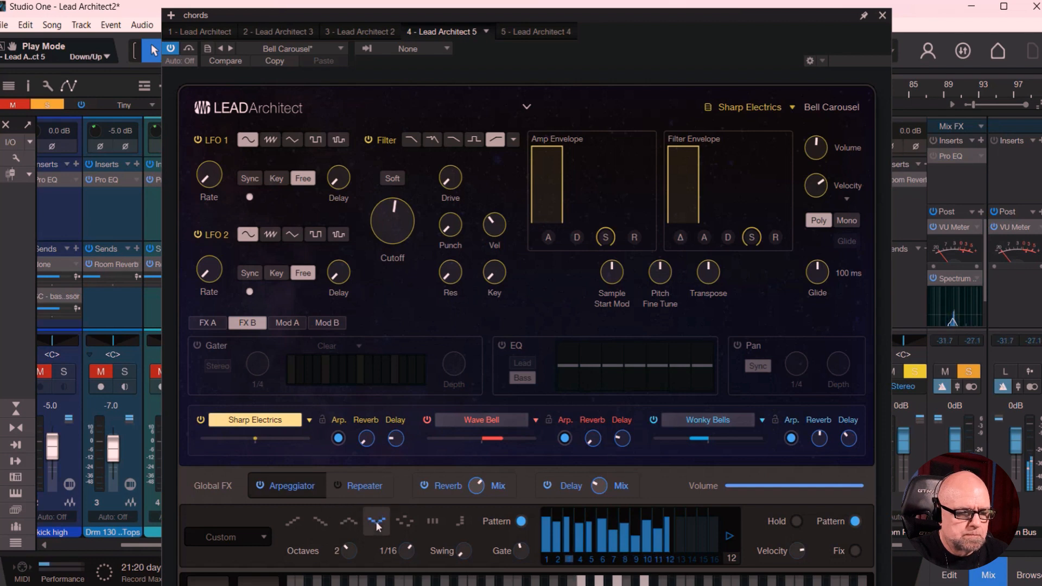
click(406, 522)
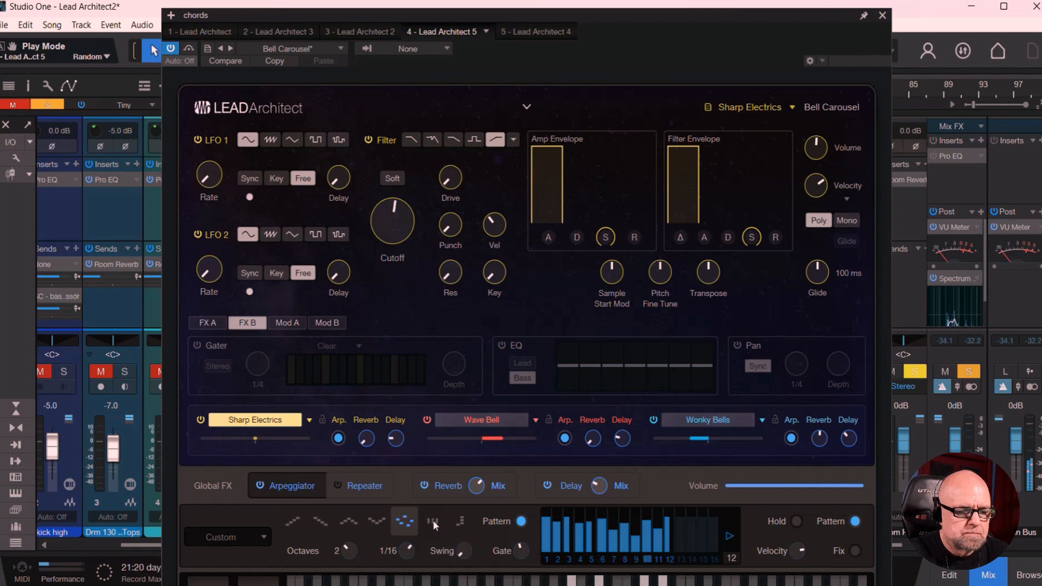
click(433, 520)
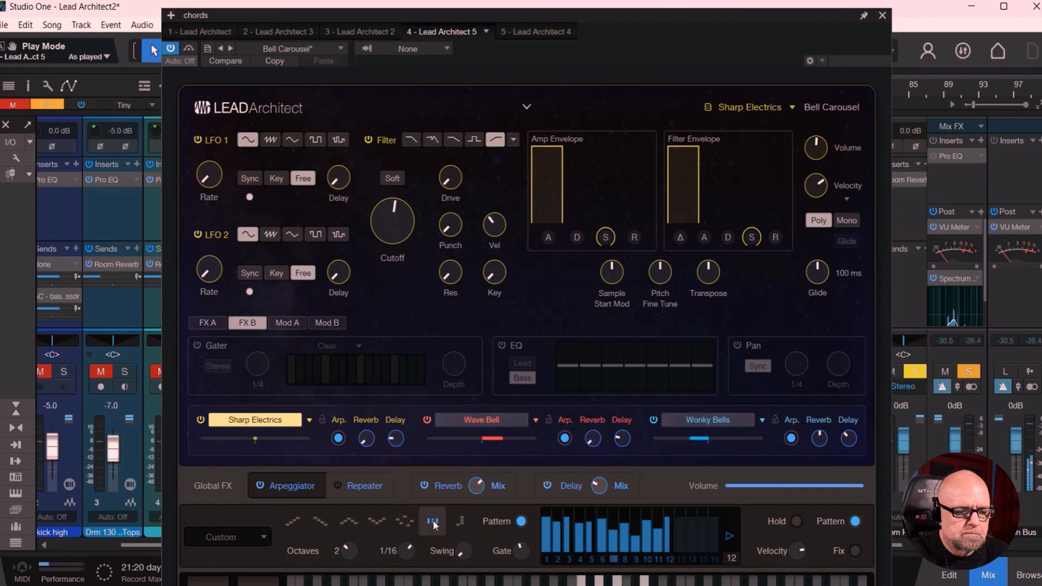
click(462, 521)
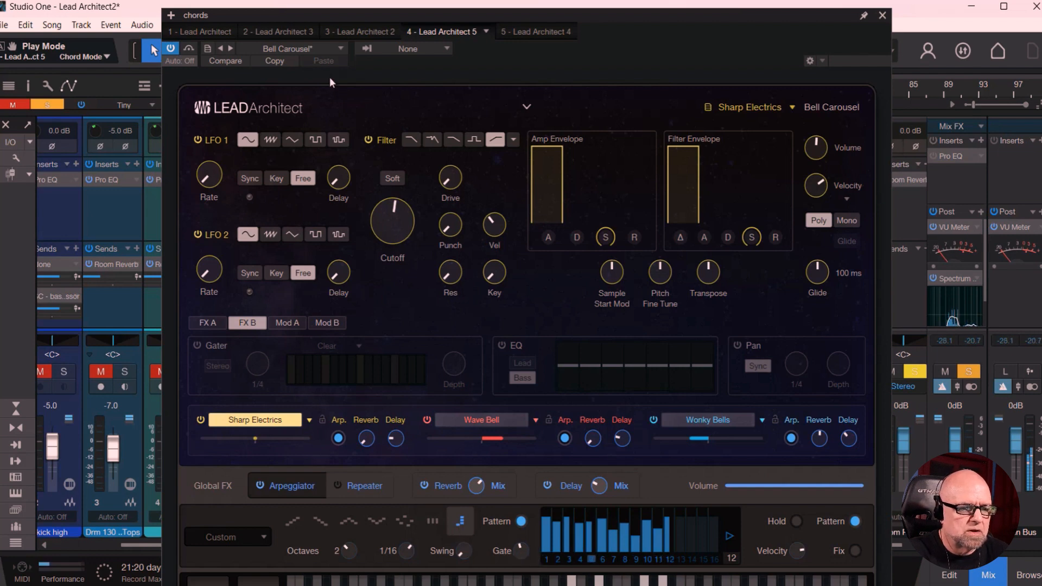
Step: Audition the Fast Track Piano, Feedback Cycles, Glassy Rain Drops and Lead Arp presets from the Arpeggio category on the chords instrument
click(317, 47)
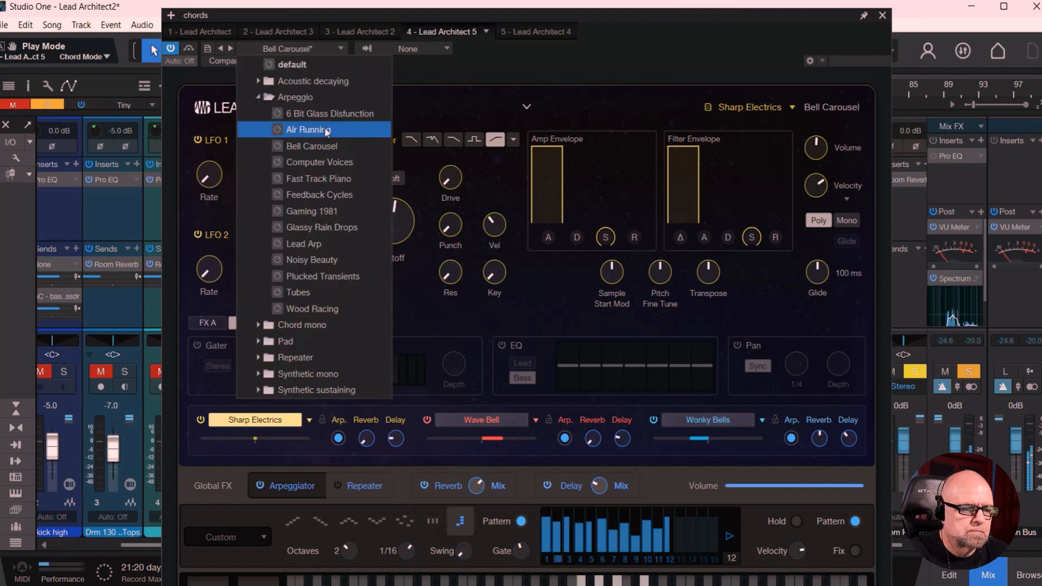
click(330, 181)
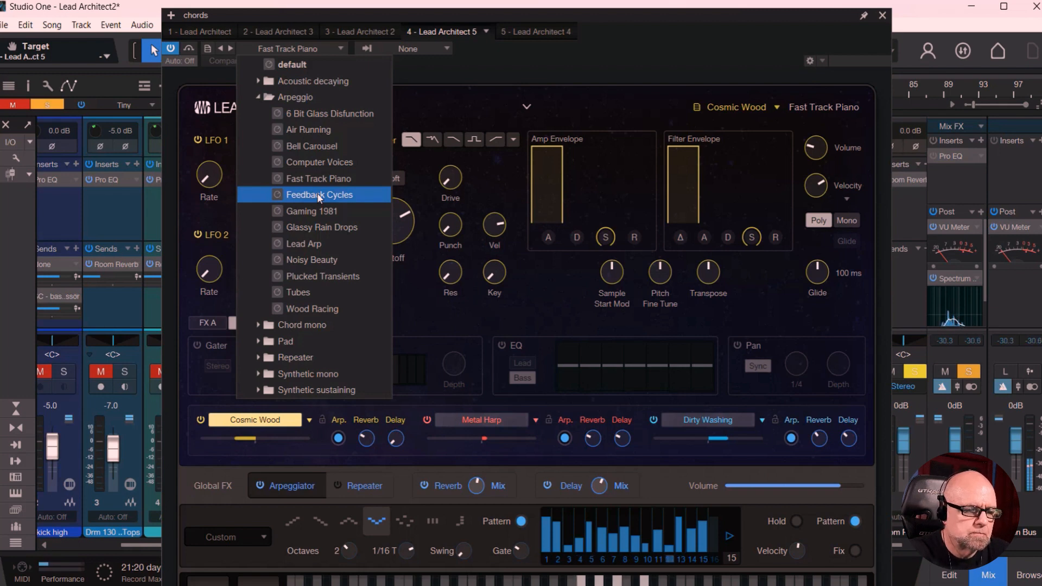
click(317, 193)
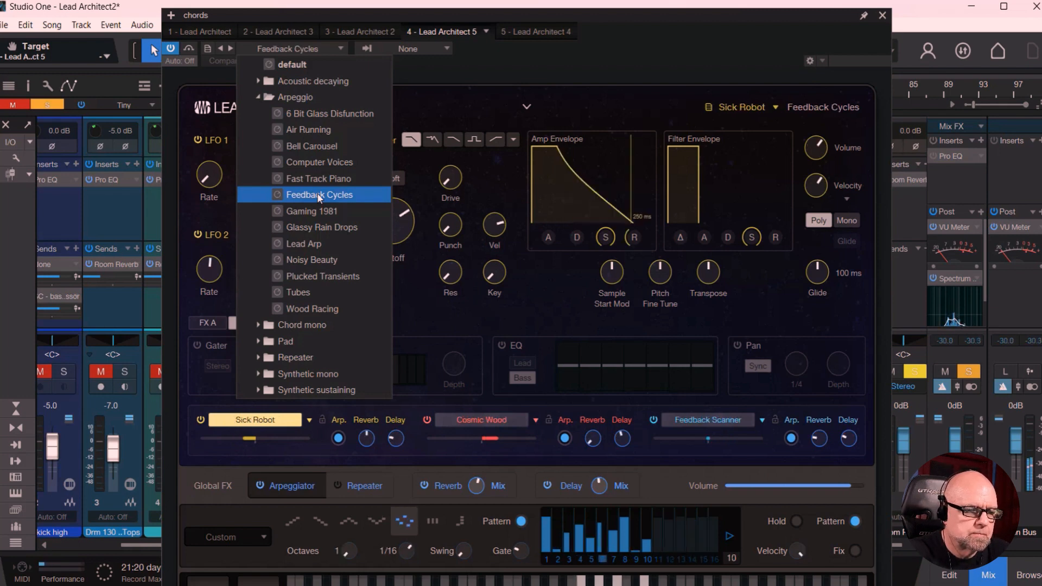
click(319, 228)
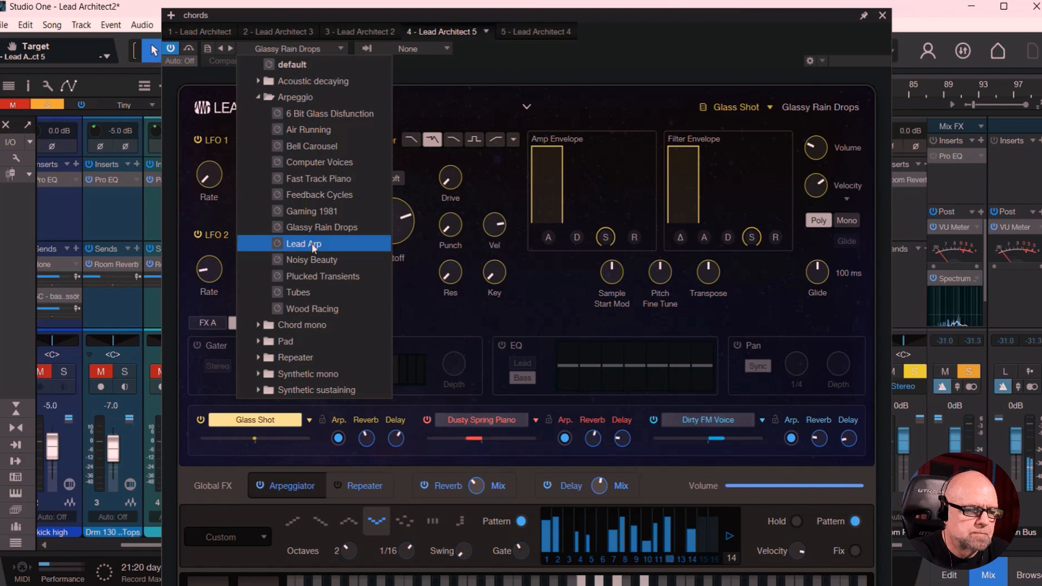
click(313, 245)
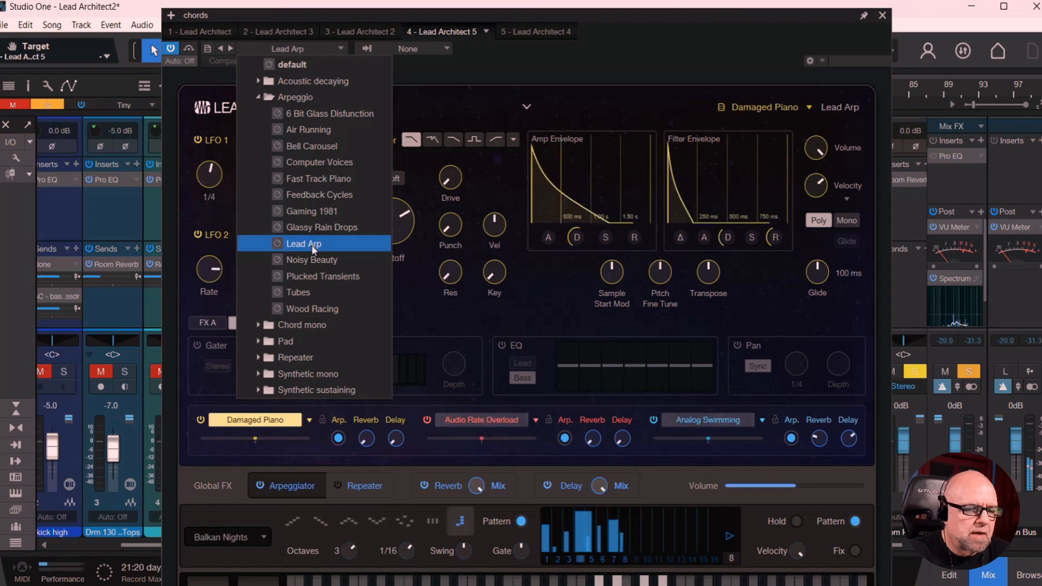
Step: Audition the Plucked Transients and Tubes arpeggio presets and load Wood Racing on the chords instrument
click(318, 275)
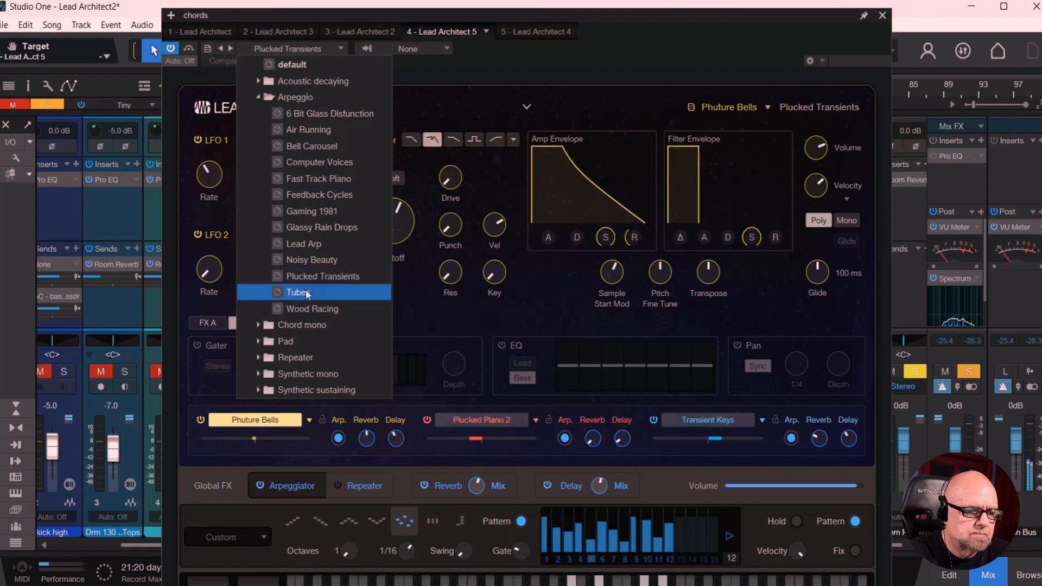
click(307, 293)
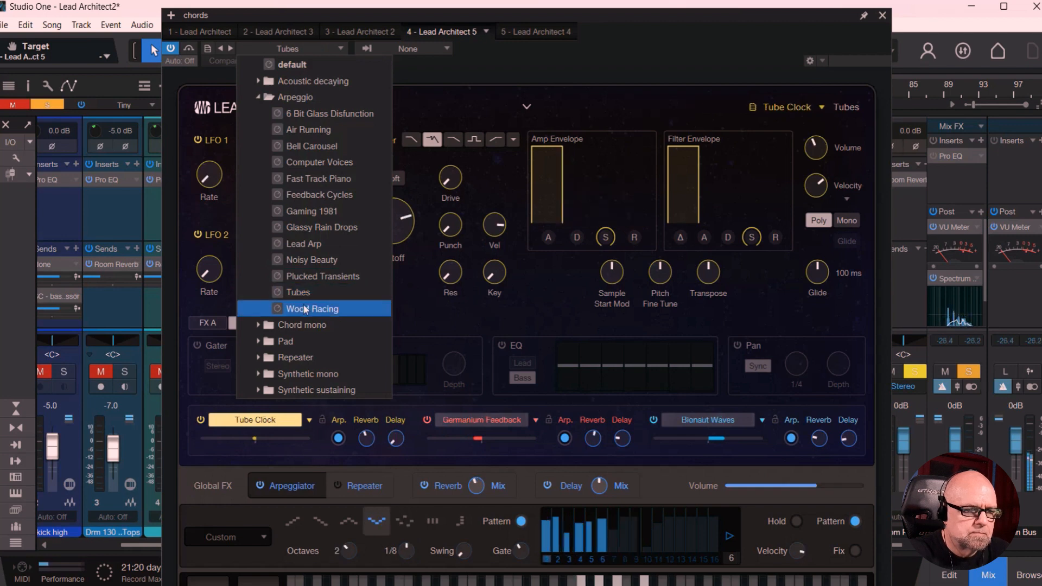
click(306, 309)
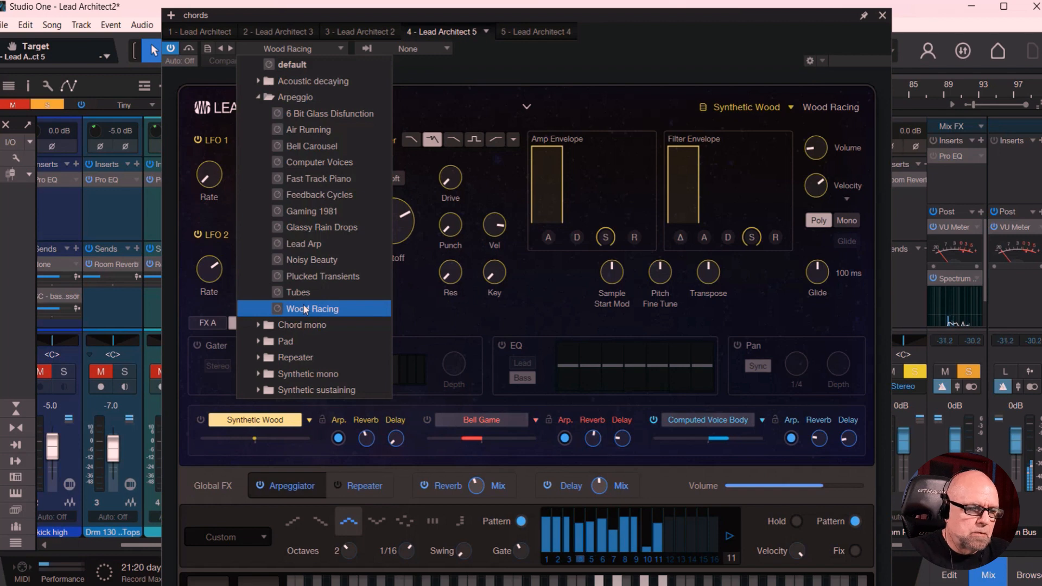
click(599, 71)
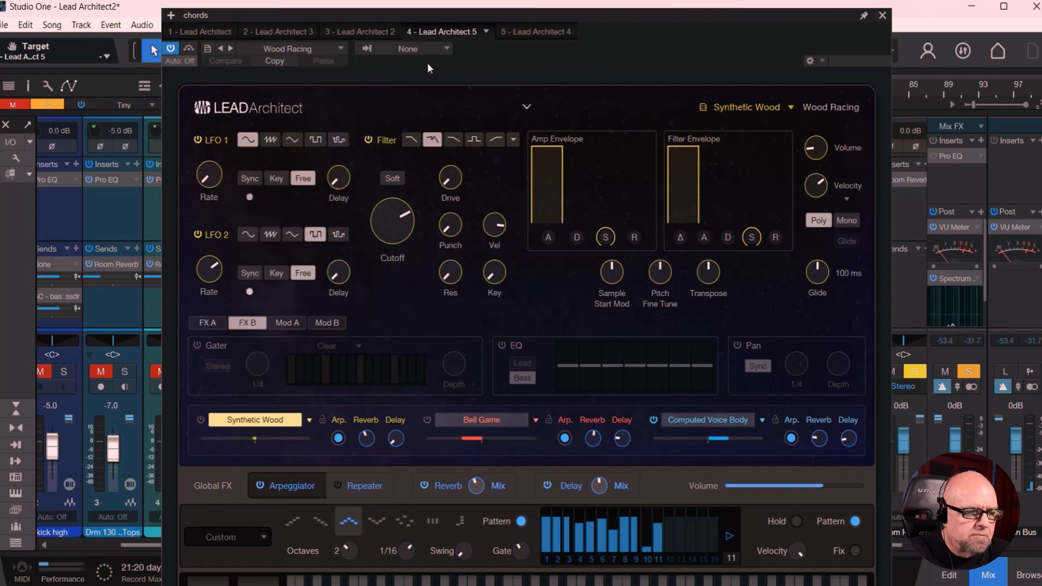
Step: Load the Additive Bells preset from the Chord mono category into the chords instrument
click(343, 49)
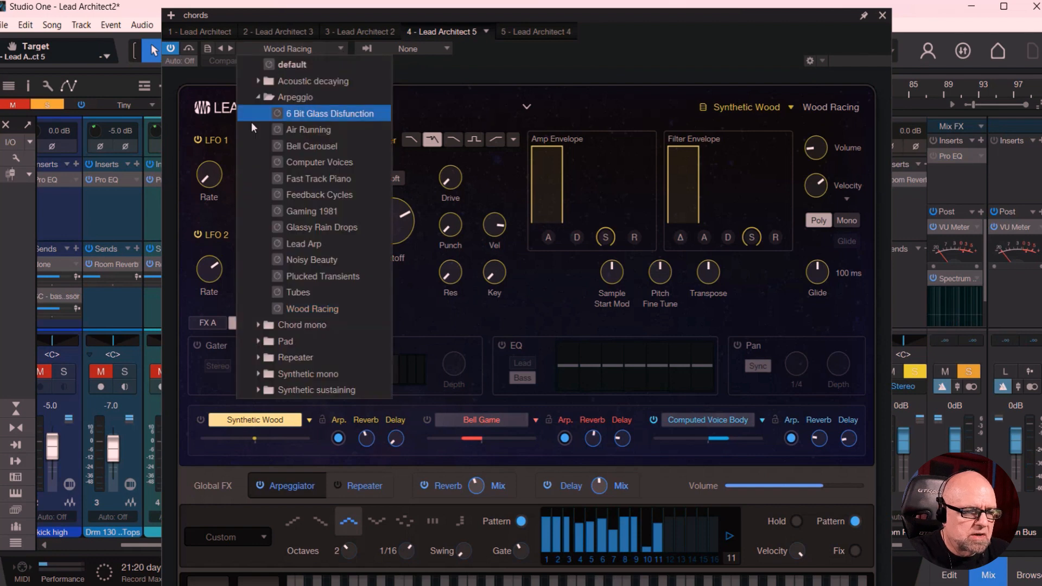
click(260, 95)
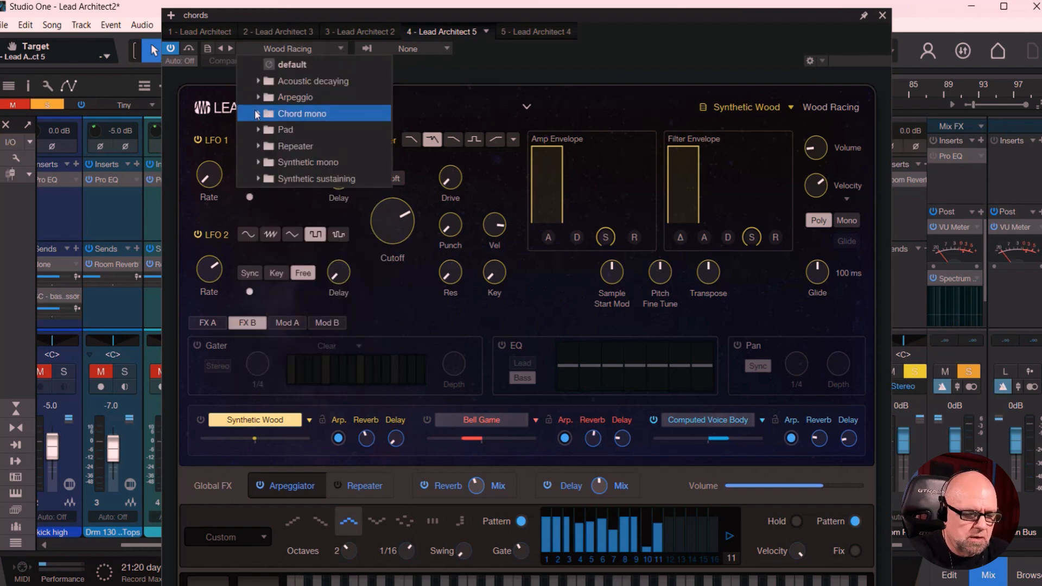
click(259, 113)
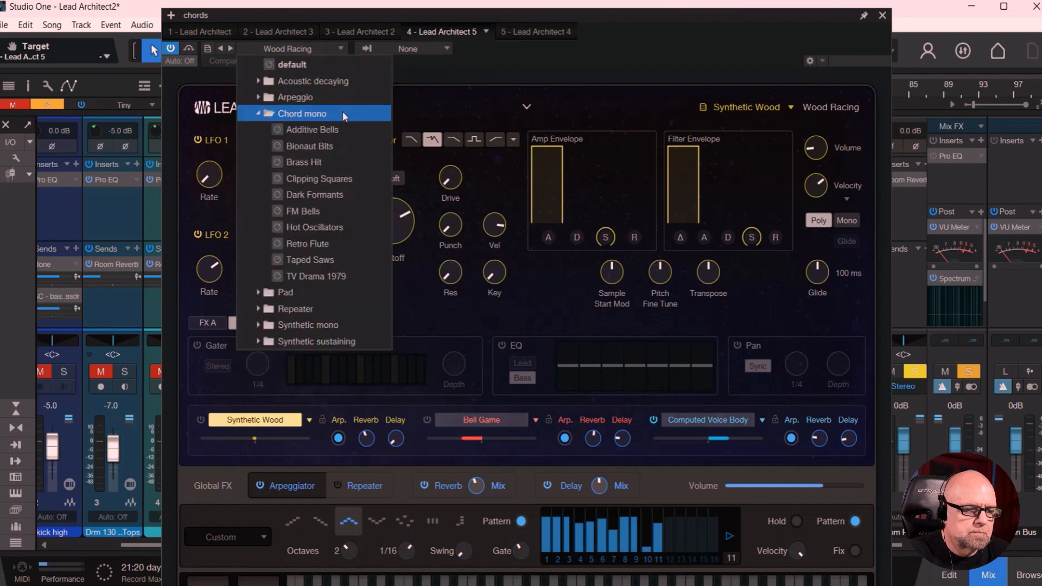
click(315, 128)
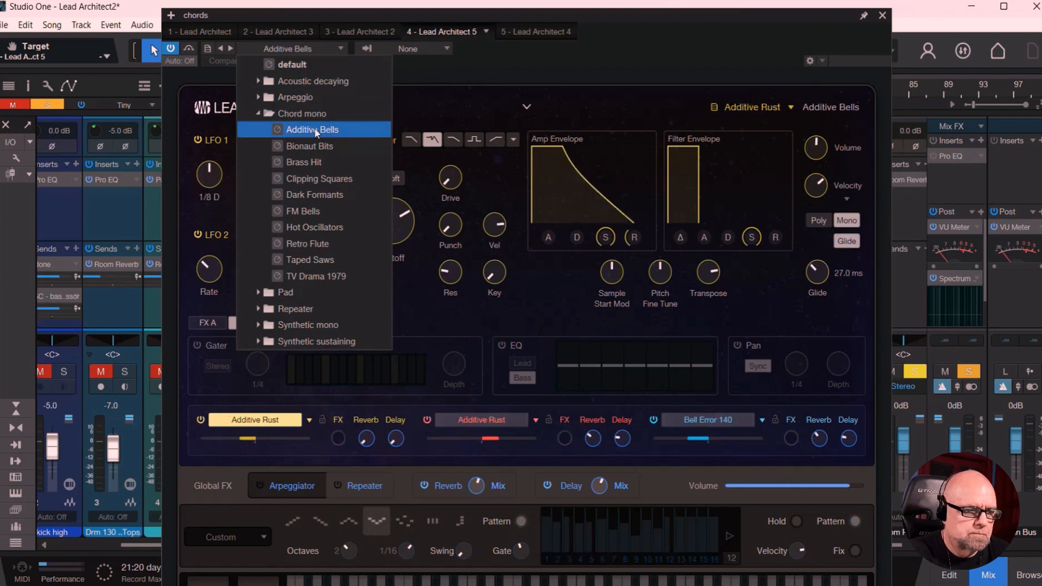
click(605, 53)
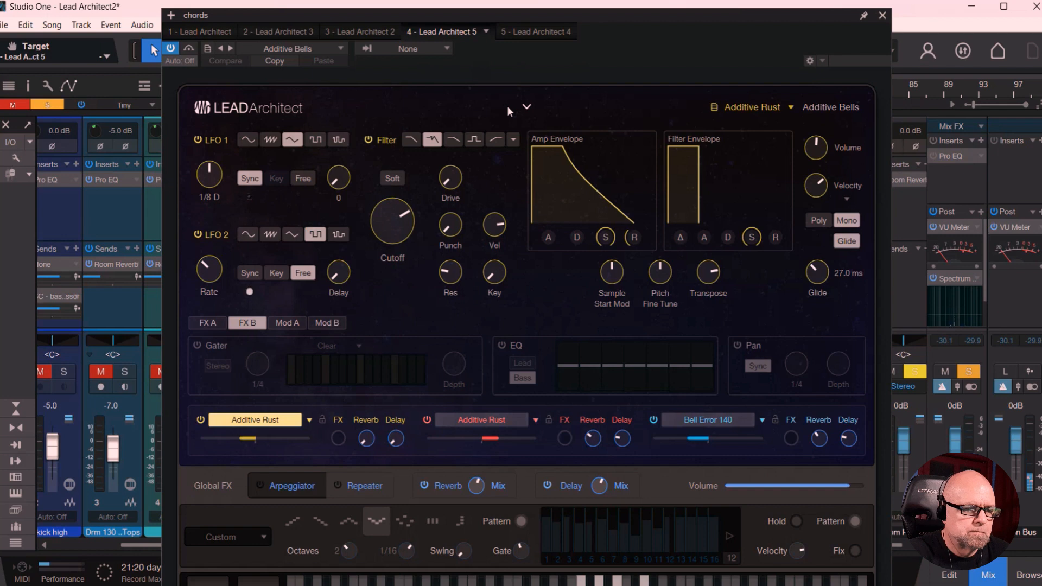
Step: Audition the Bionaut Bits, Brass Hit, Clipping Squares and FM Bells presets from the Chord mono category
click(334, 49)
click(324, 147)
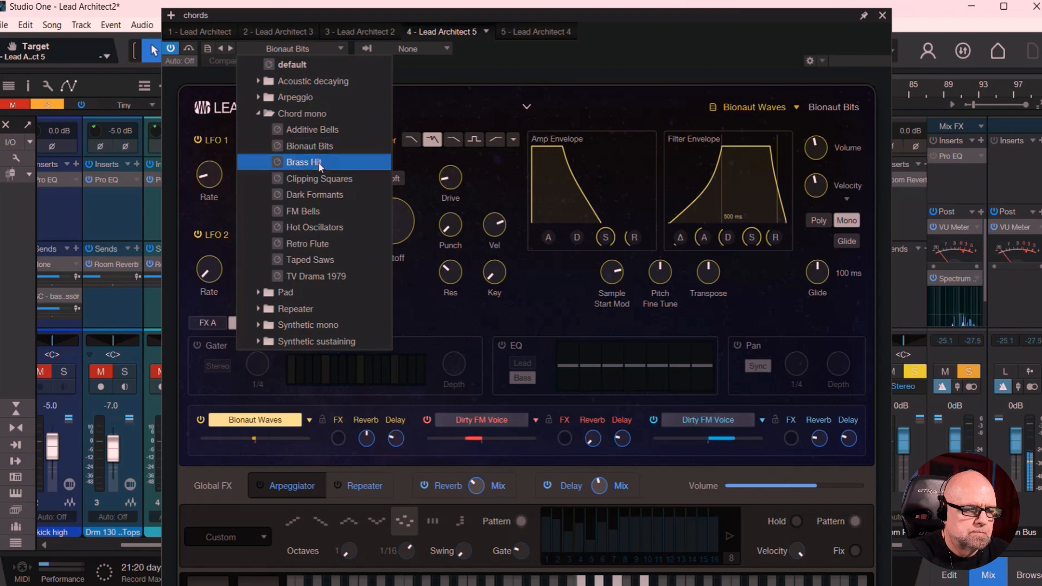
click(319, 163)
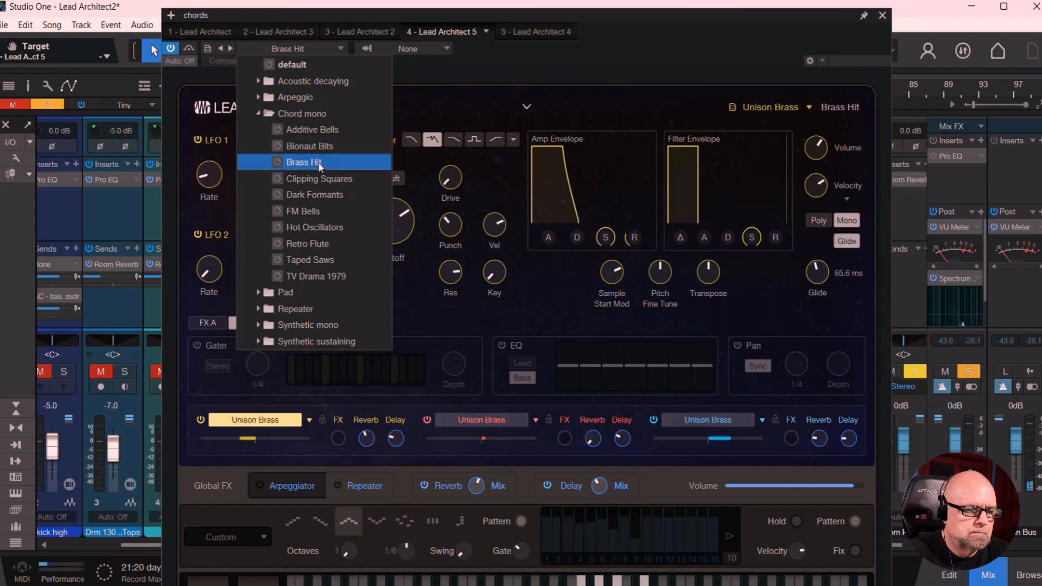
click(318, 183)
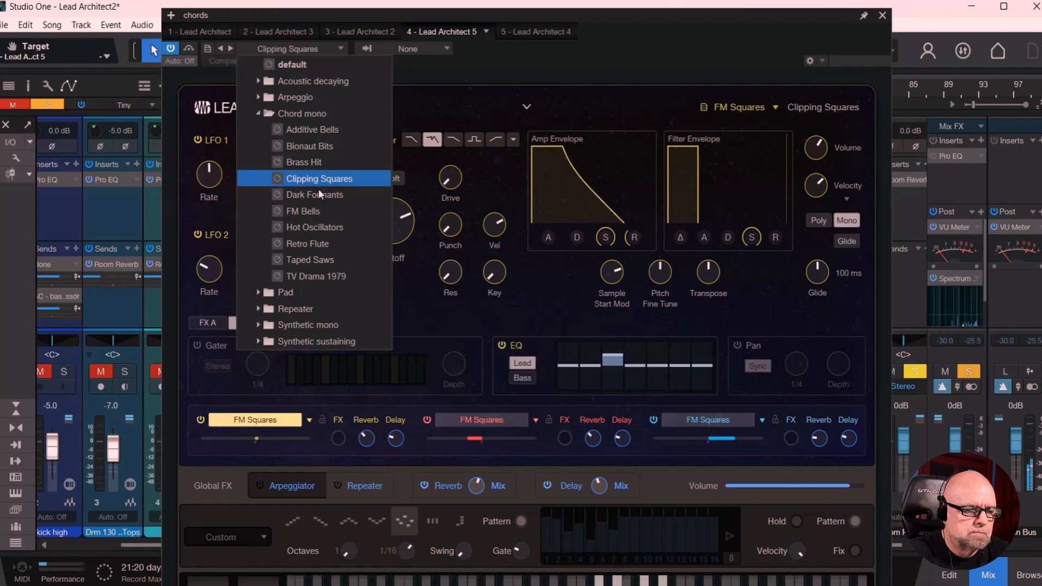
click(311, 216)
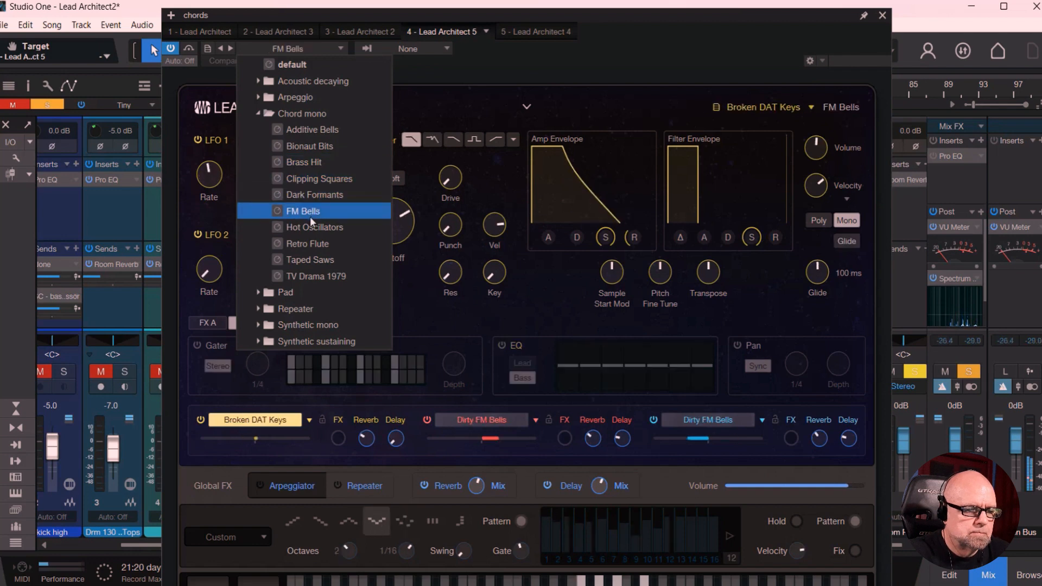
Step: Audition the Hot Oscillators, Retro Flute and Taped Saws presets from Chord mono and load TV Drama 1979
click(310, 229)
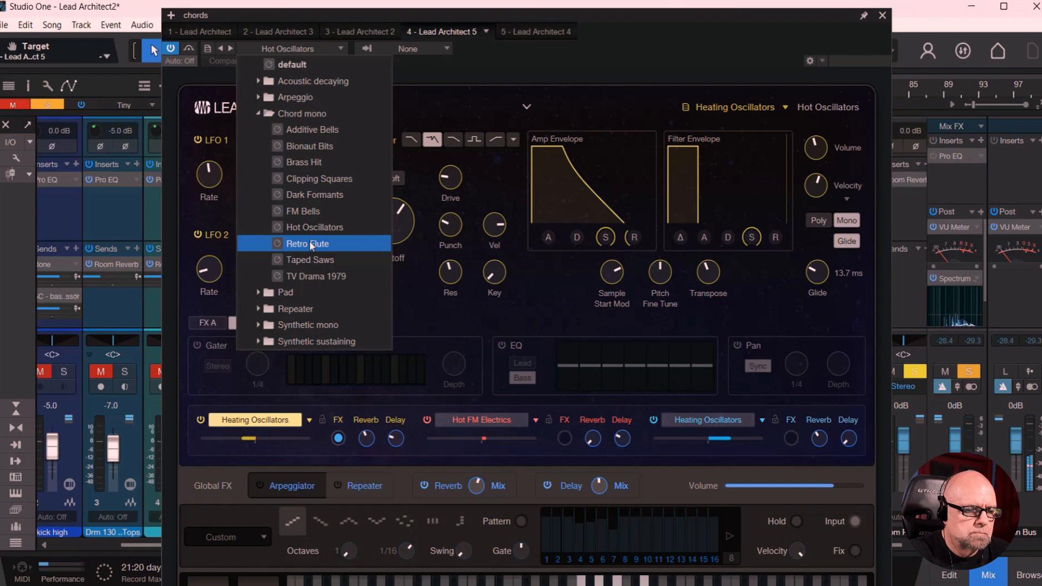
click(311, 246)
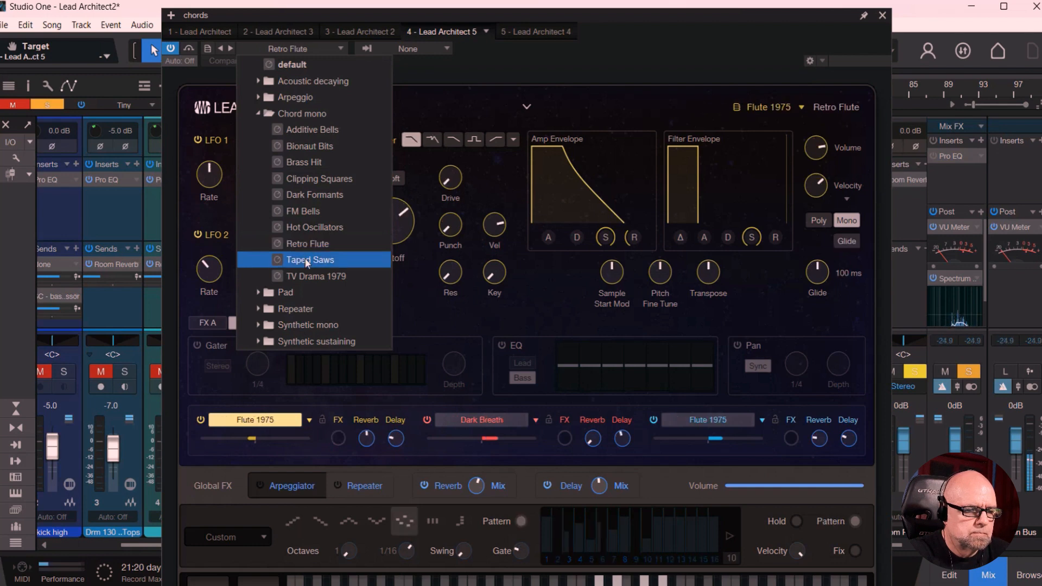
click(305, 259)
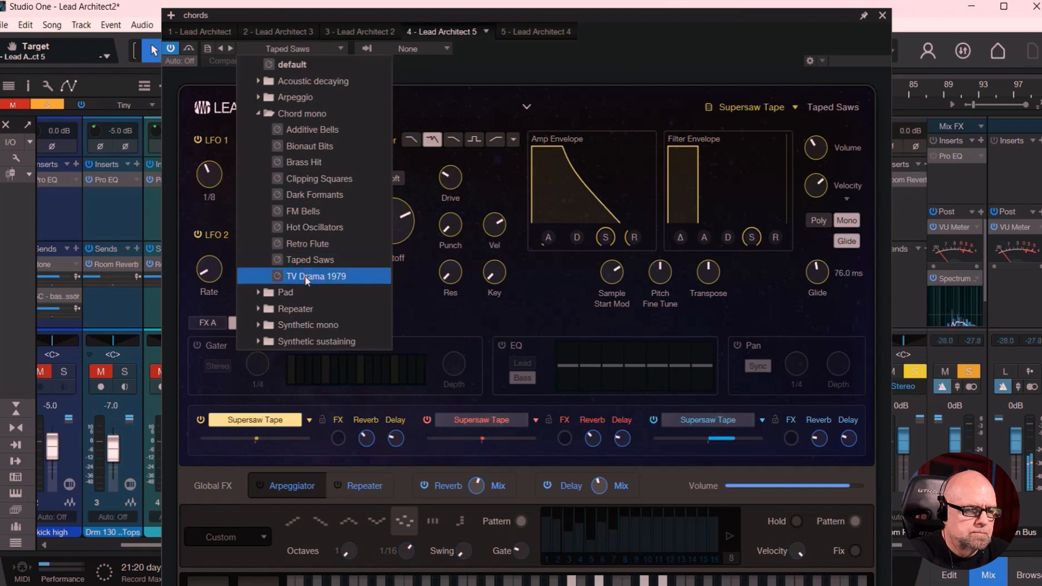
click(306, 277)
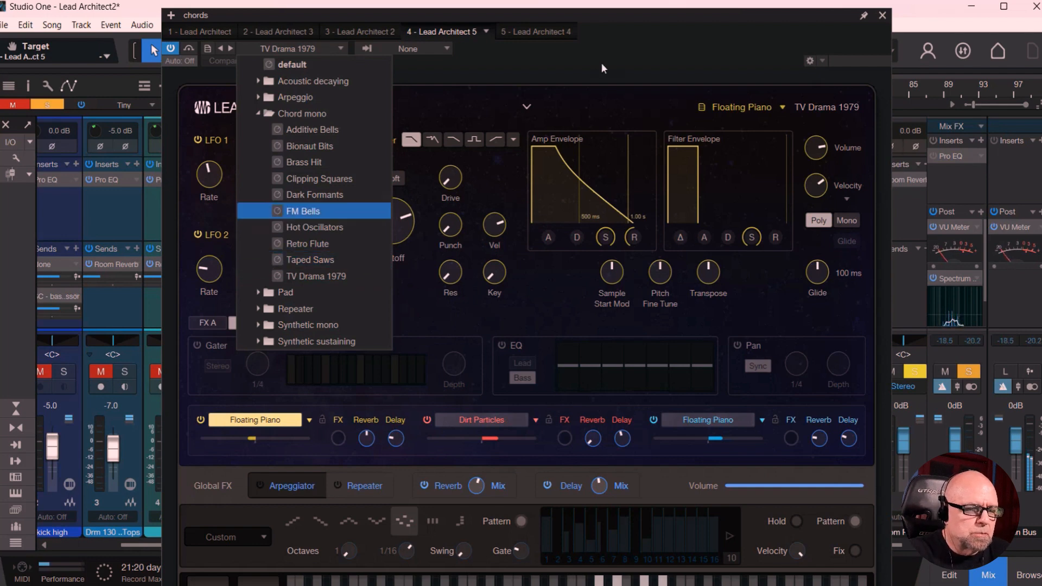
click(435, 102)
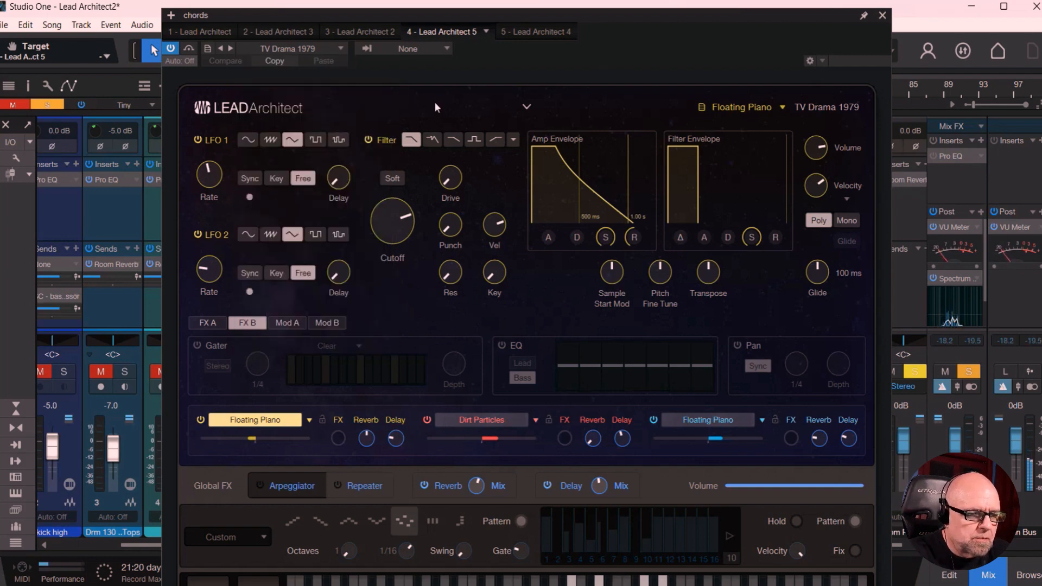
Step: Load the Bifrost preset from the Pad category and move the instrument window aside to uncover the chords and Arp mixer channels
click(291, 51)
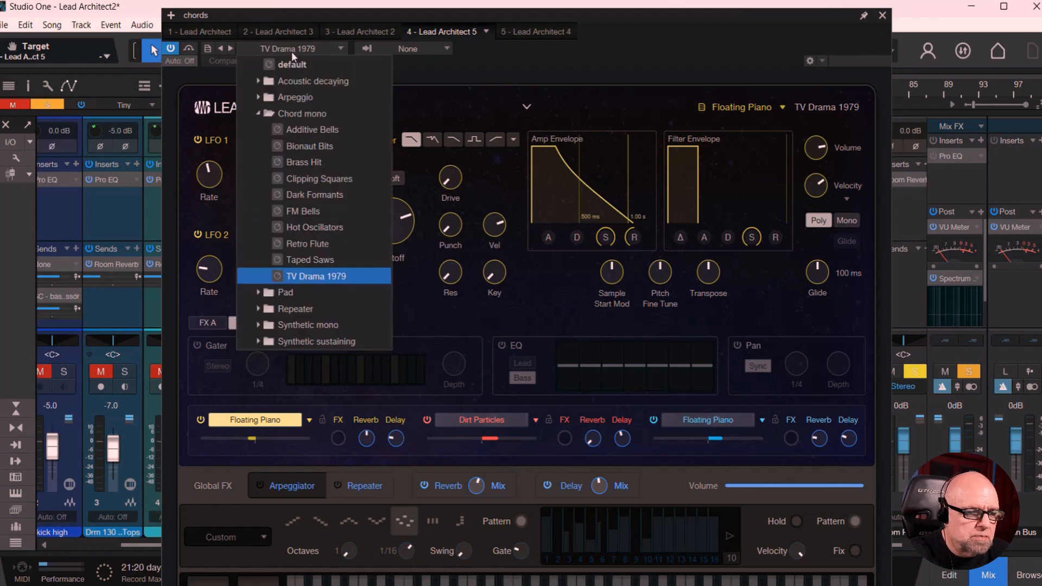
click(258, 114)
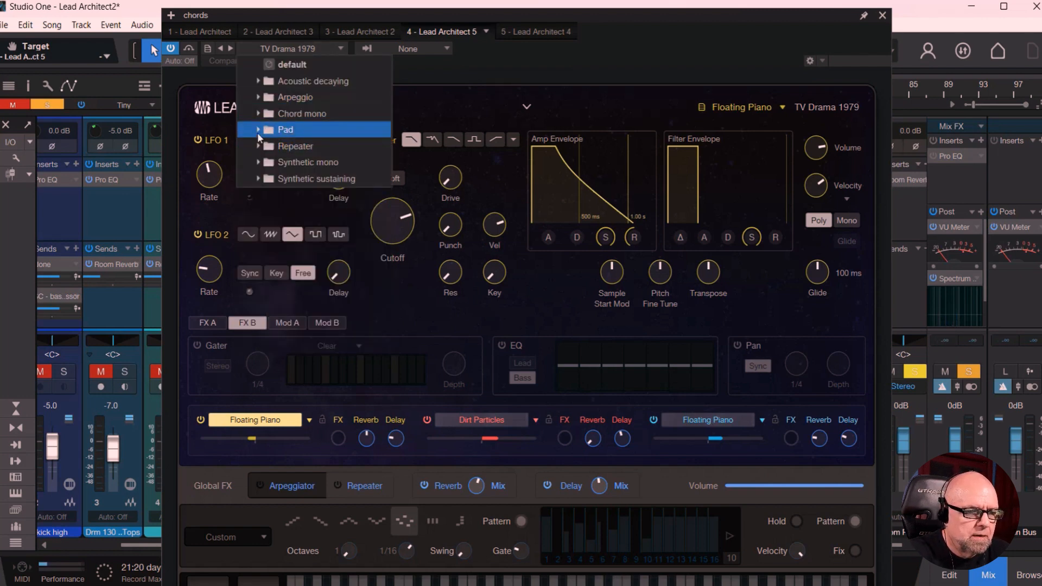
click(258, 132)
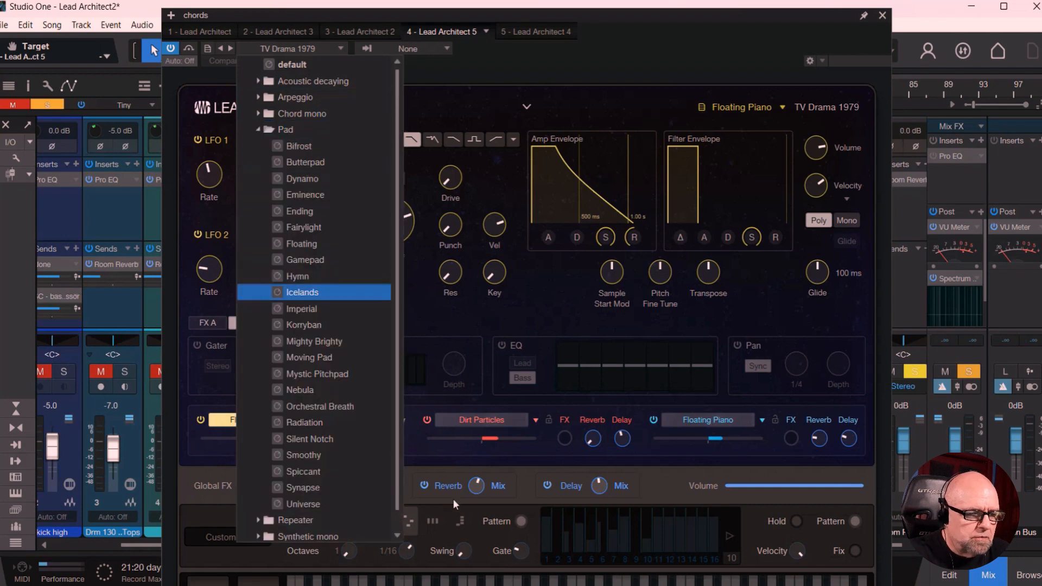
scroll(396, 525, down, 1)
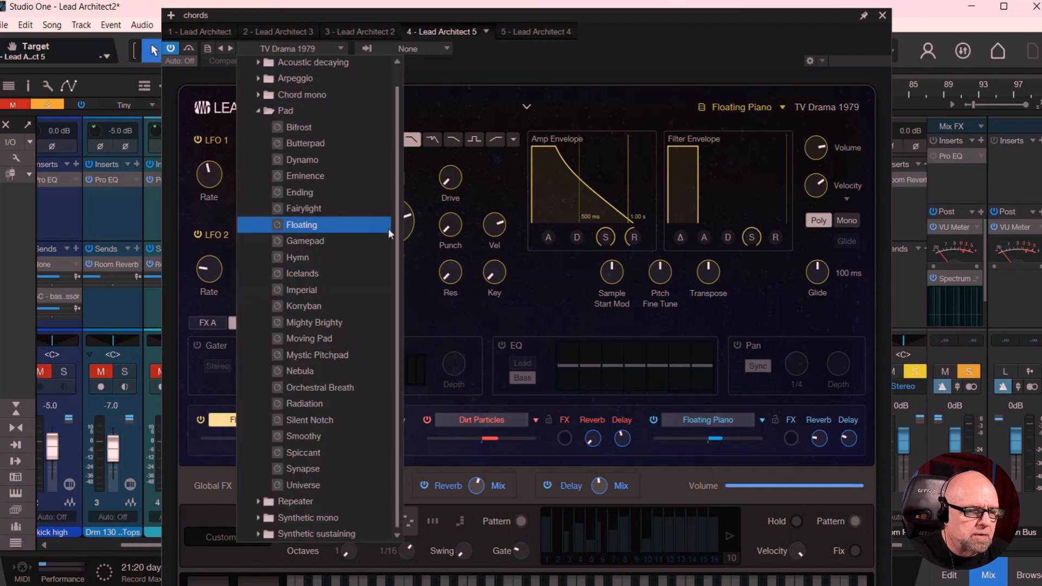
click(324, 129)
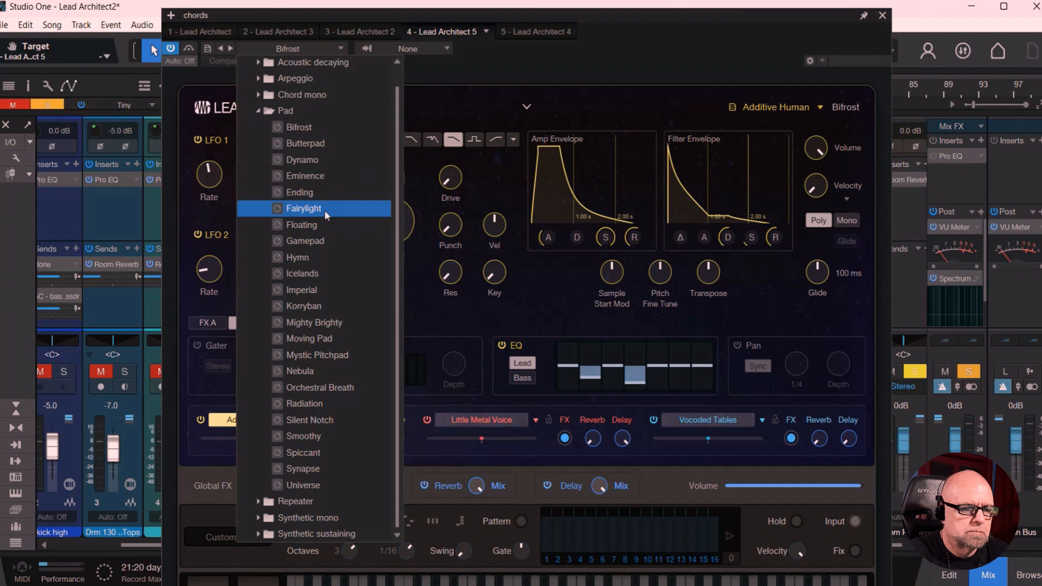
click(304, 127)
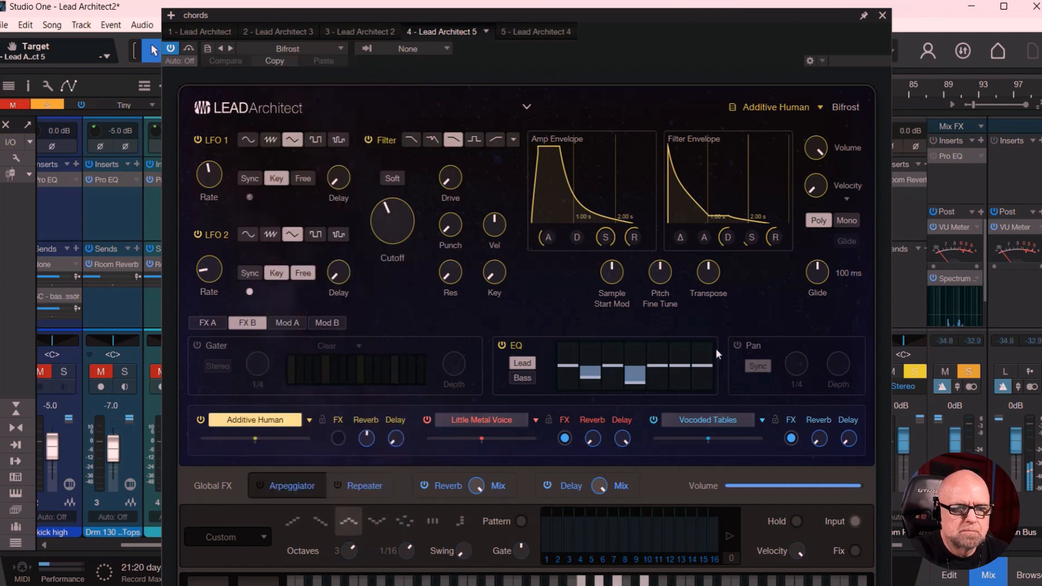
drag(766, 17, 601, 36)
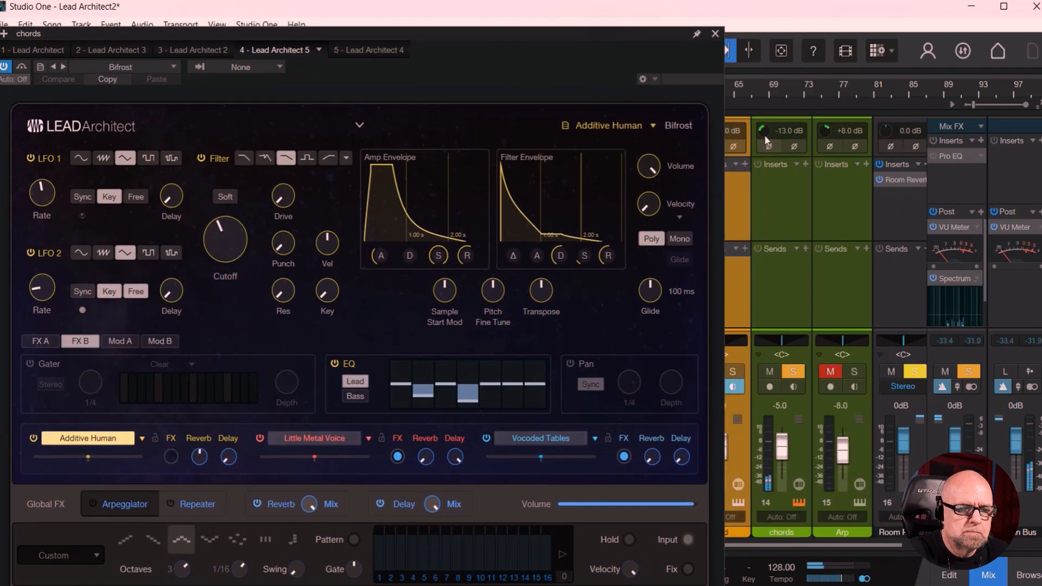
Step: Raise the chords channel's input gain to -5.6 dB and move the instrument window back over the mixer
drag(763, 131, 765, 107)
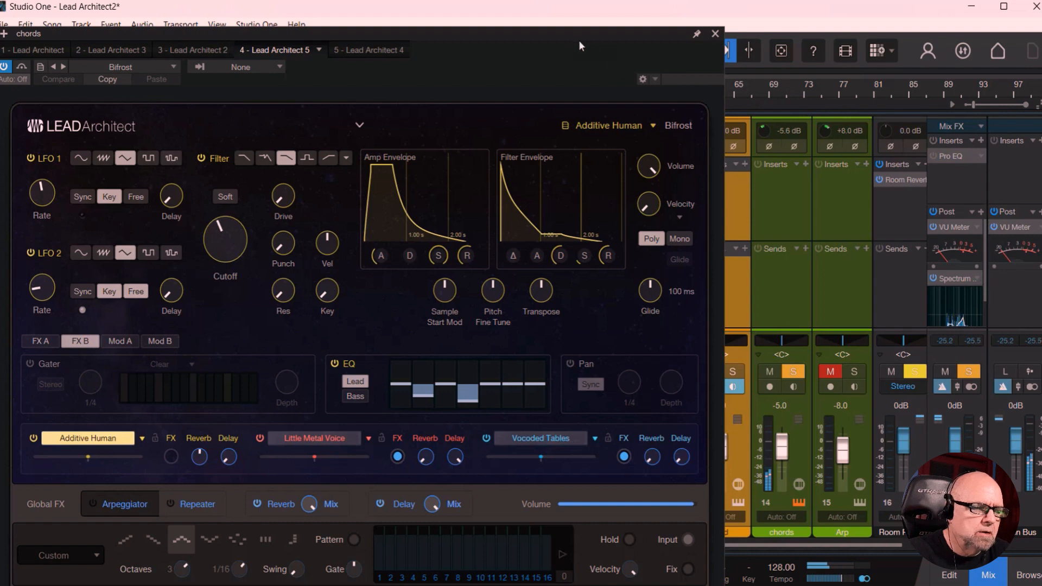
drag(578, 40, 698, 35)
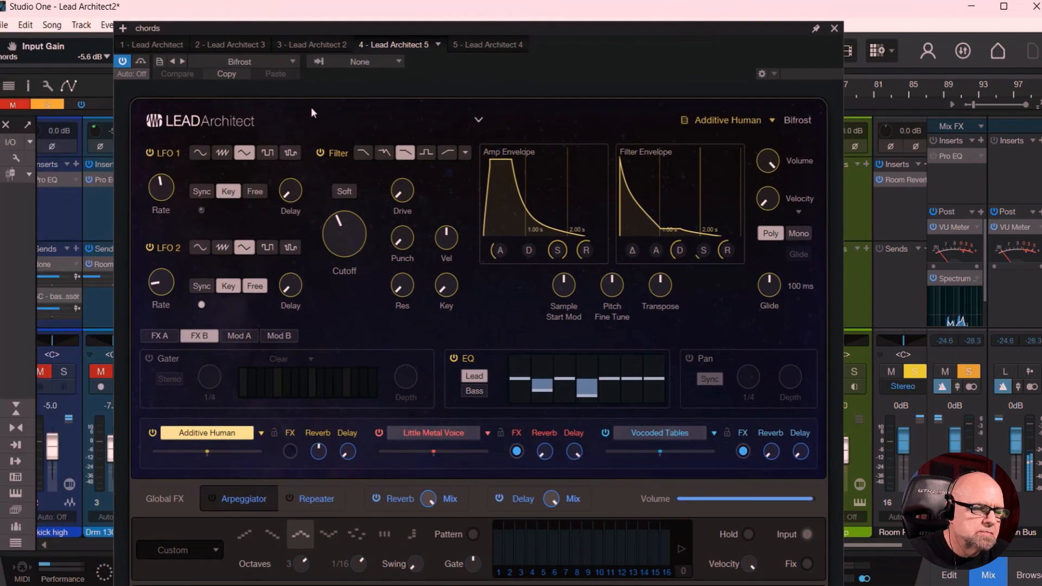
Step: Load the Butterpad preset from the Pad category into the chords instrument
click(284, 63)
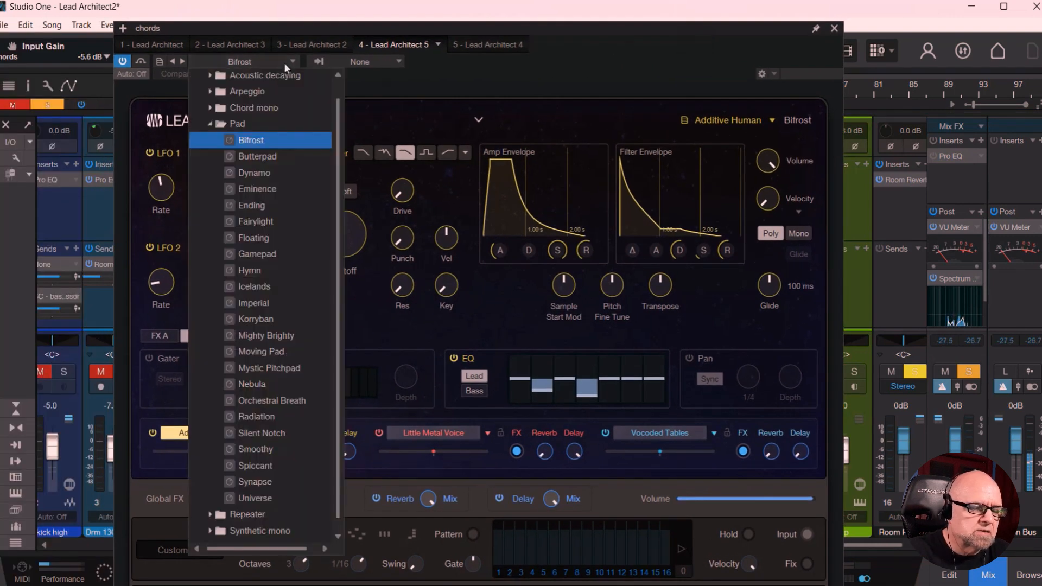
click(272, 155)
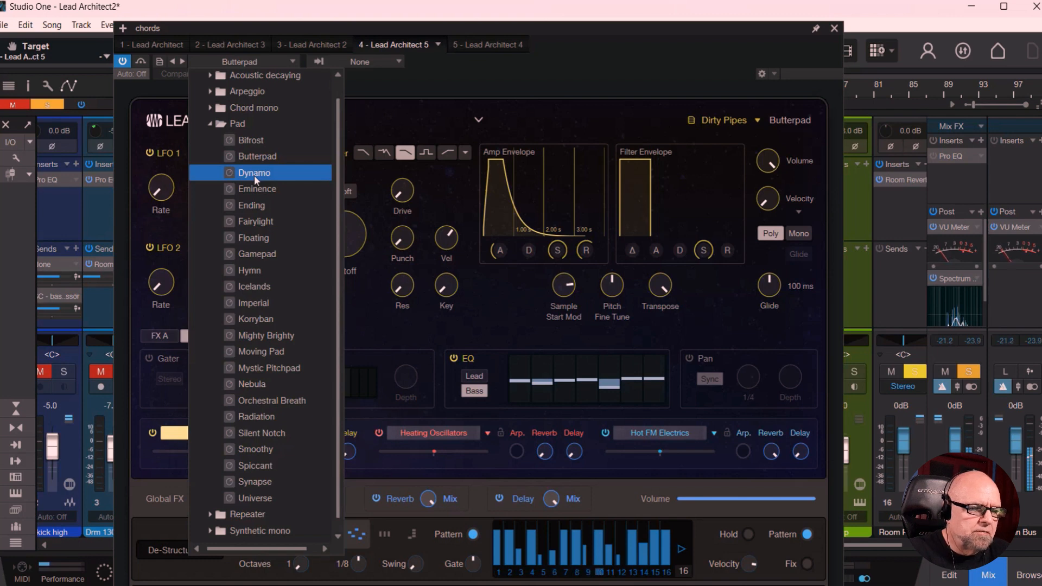
click(573, 67)
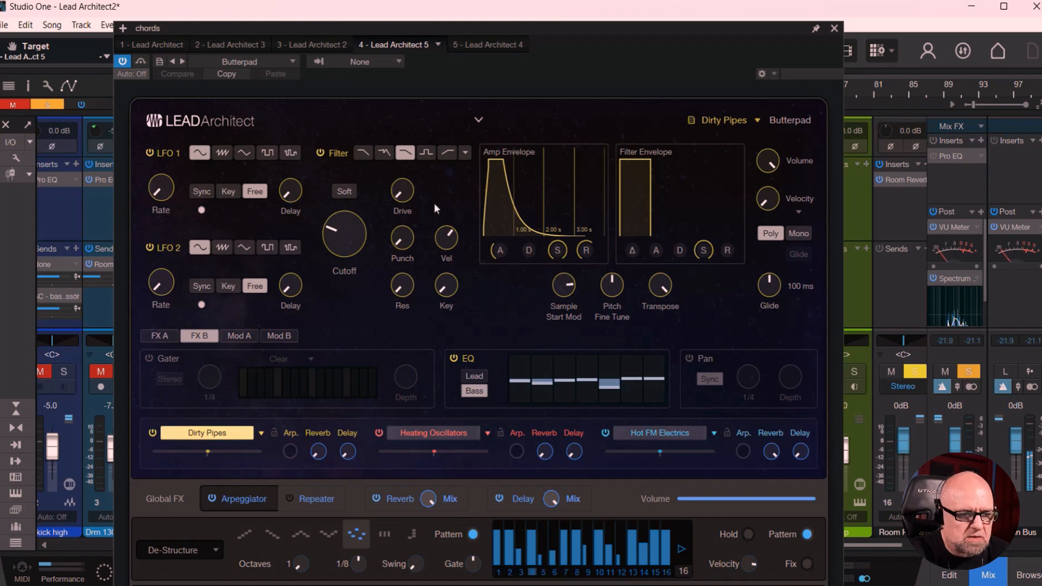
Step: Examine the Butterpad preset's Heating Oscillators, Hot FM Electrics and Dirty Pipes layers and their settings
click(439, 432)
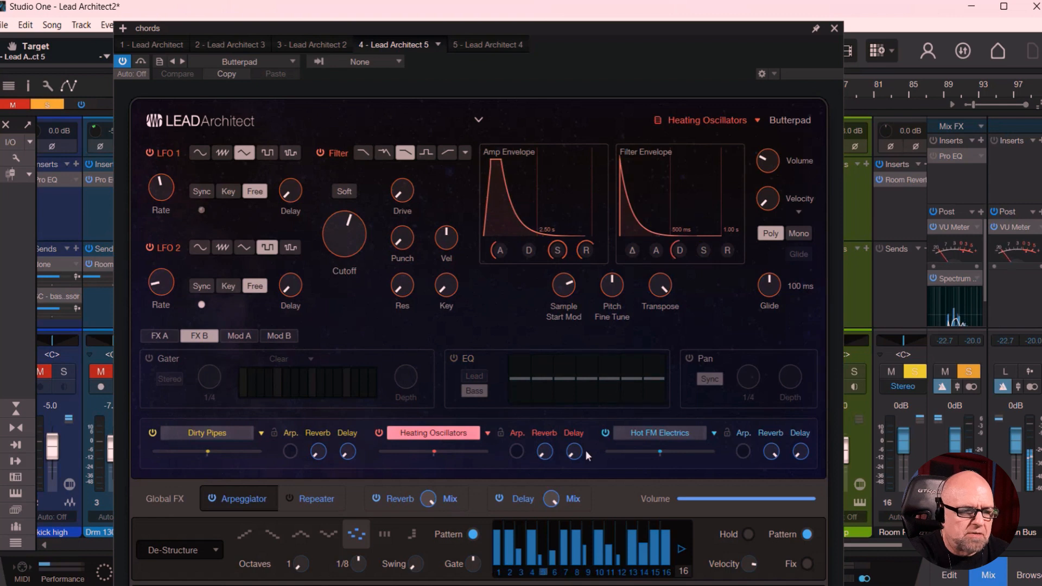
click(634, 429)
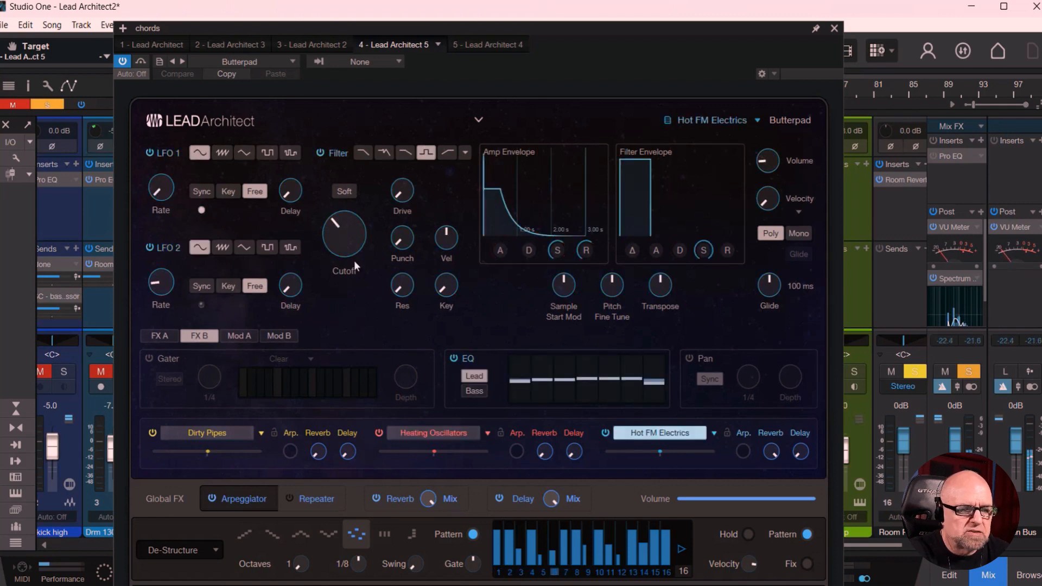
click(412, 434)
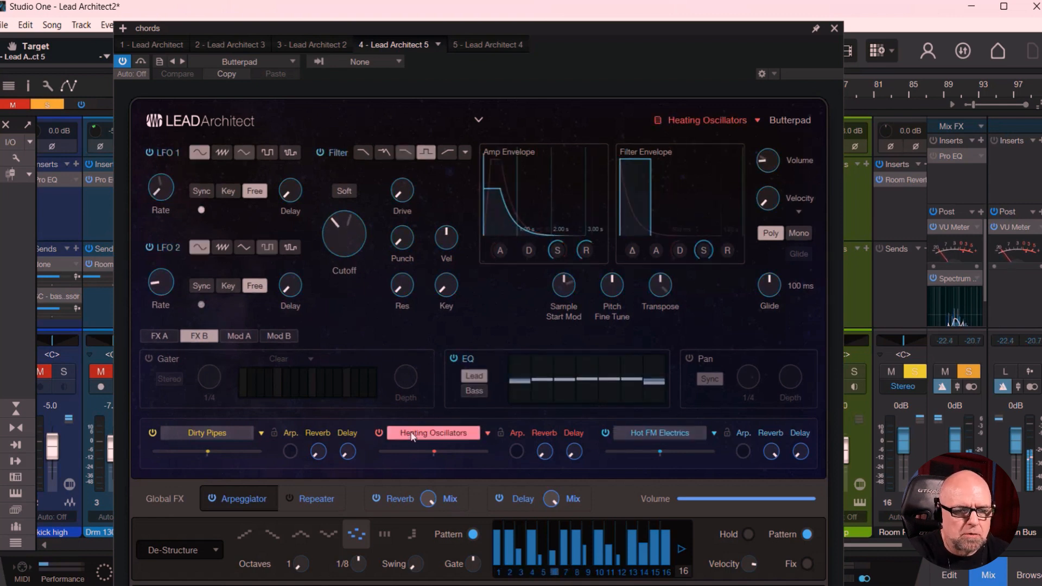
click(204, 433)
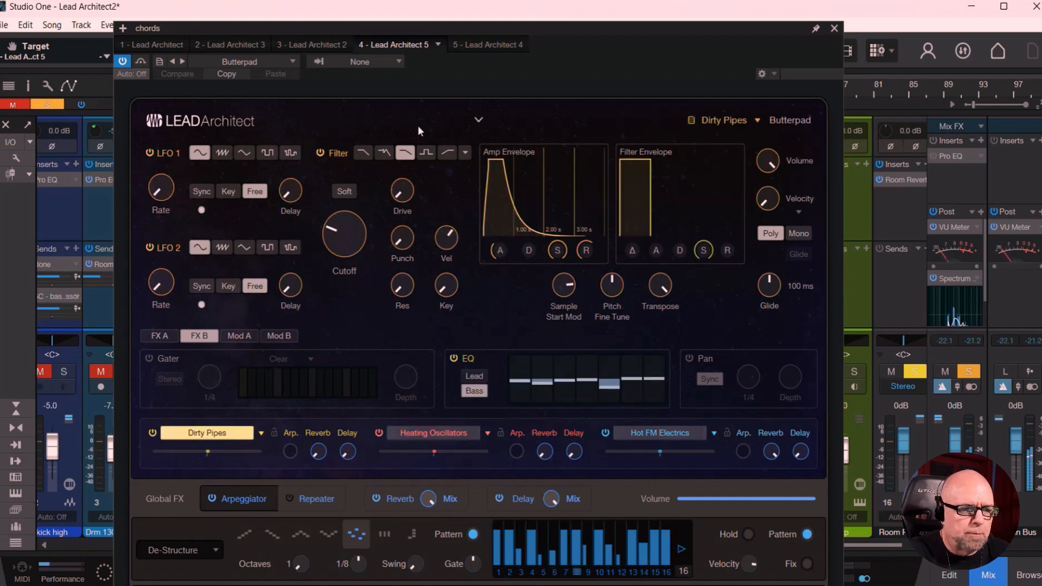
mouse_move(437, 237)
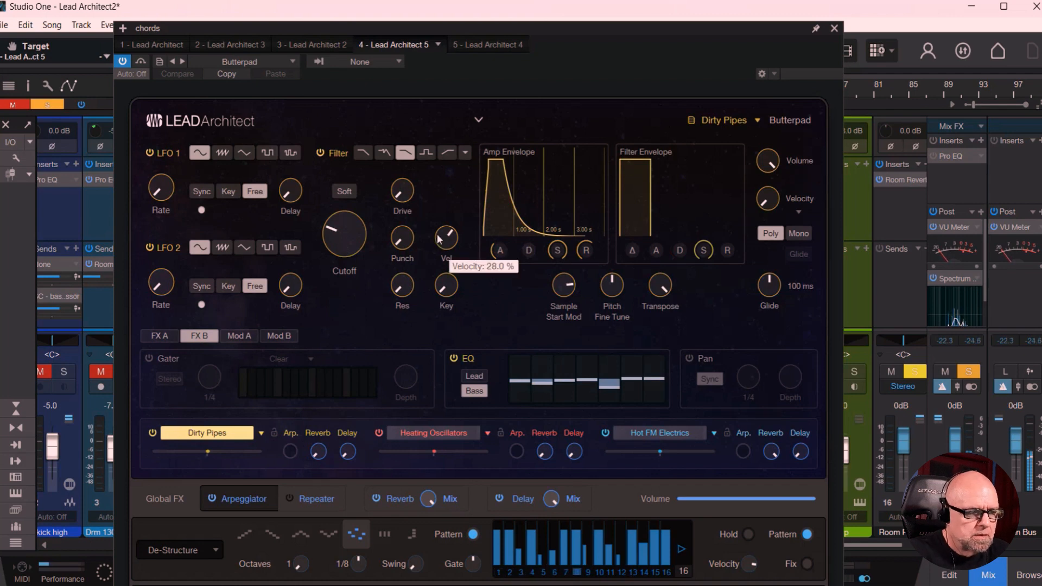
Step: Audition the Dynamo, Eminence, Fairylight and Hymn presets from the Pad category and load Floating
click(286, 63)
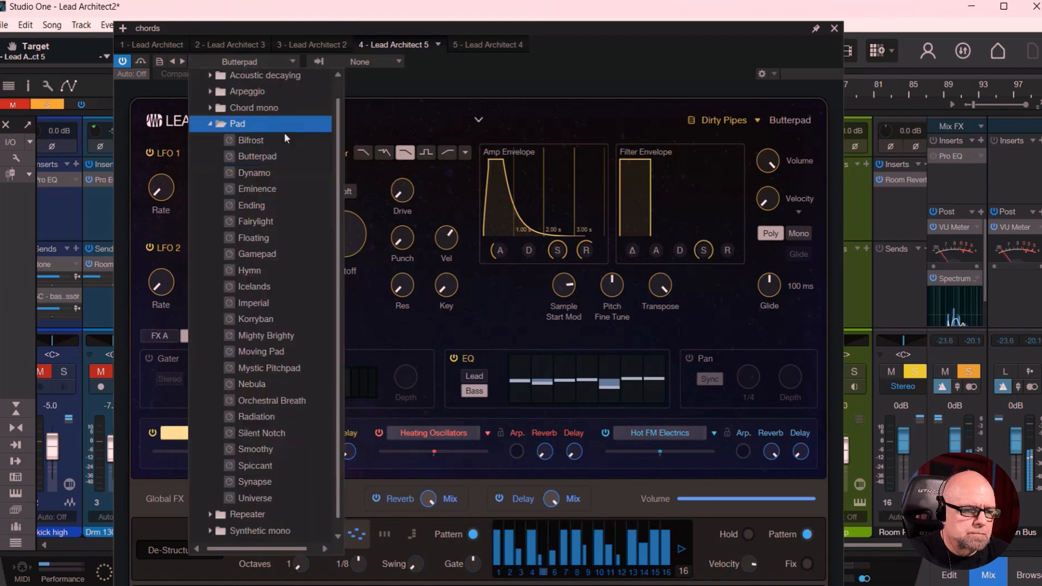
click(271, 173)
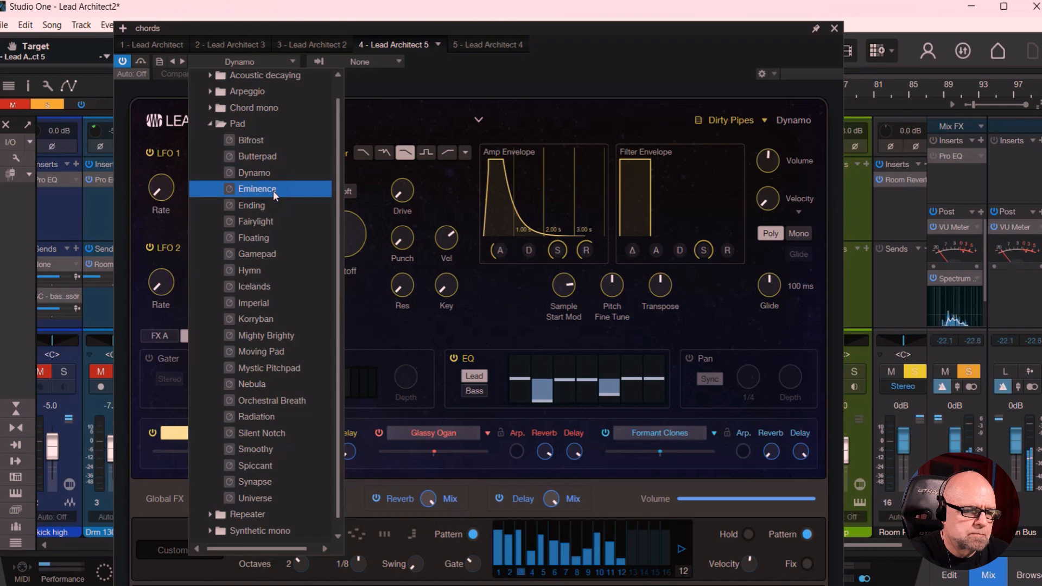
click(272, 190)
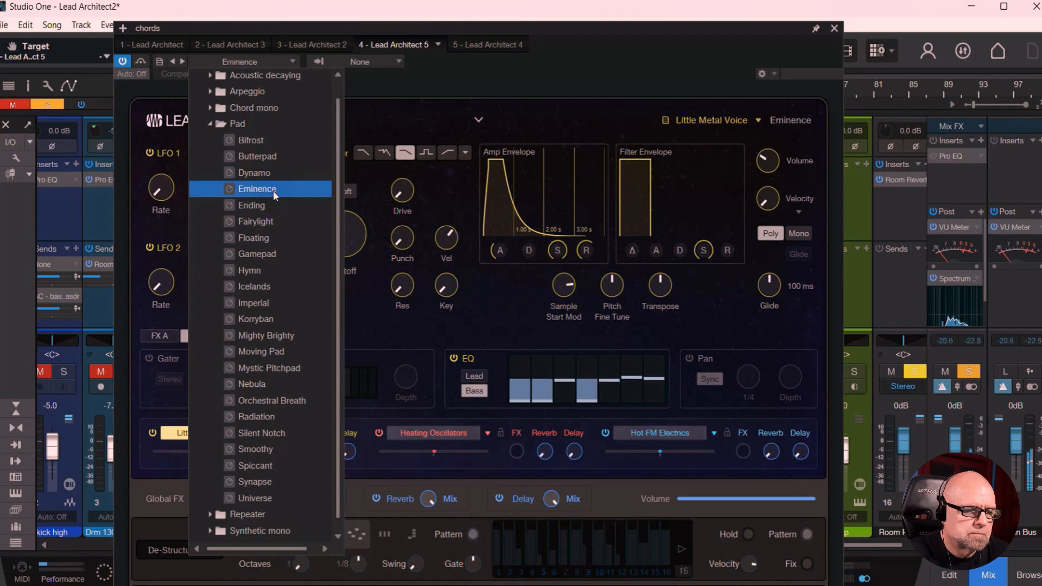
click(272, 223)
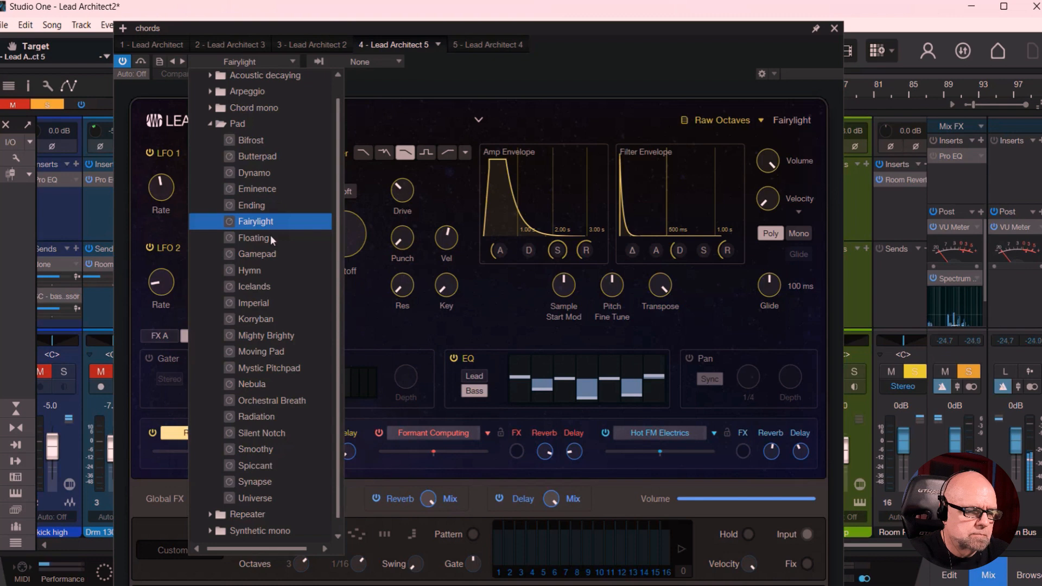
click(259, 272)
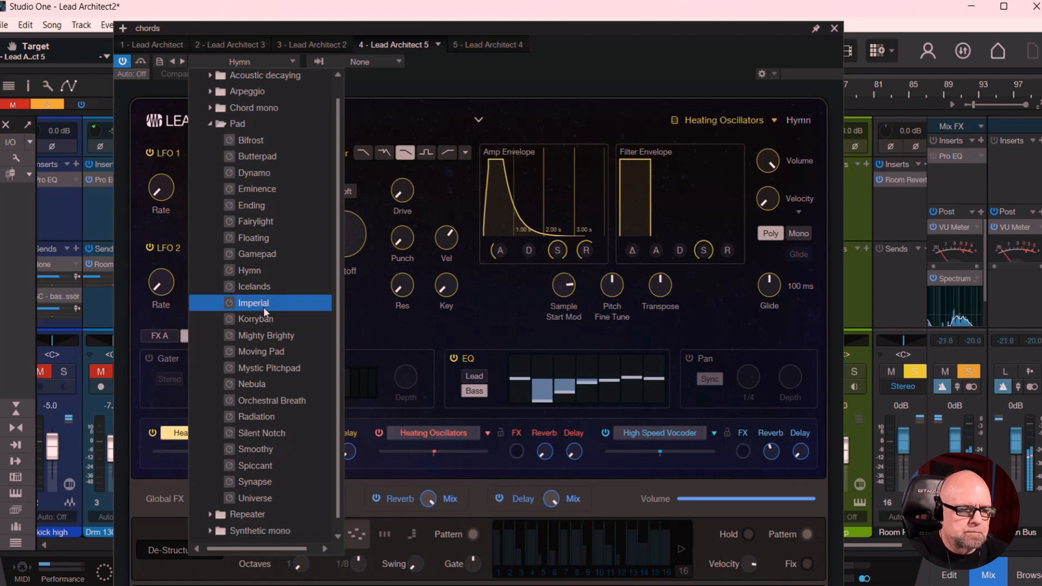
click(258, 242)
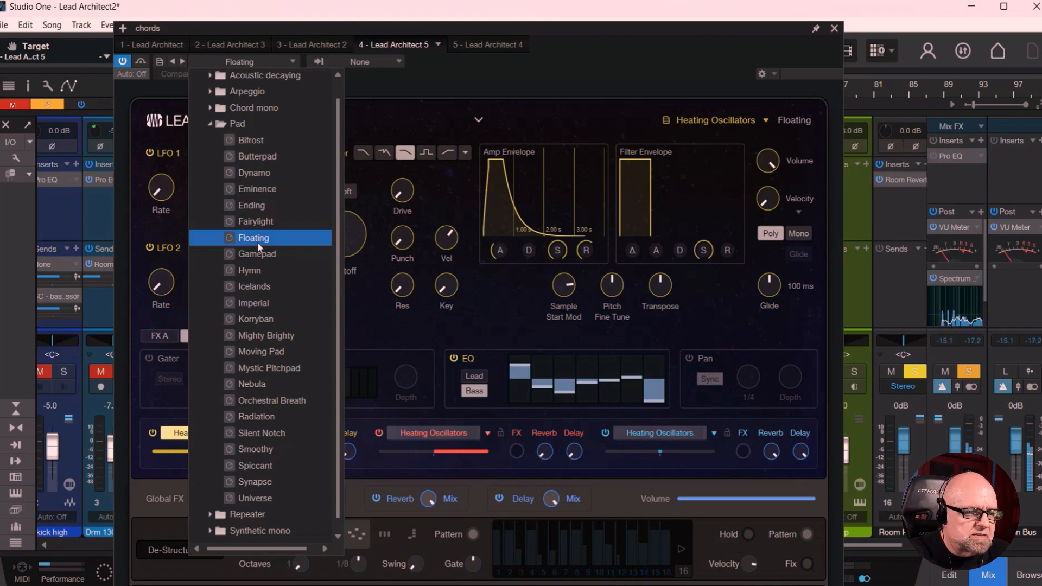
key(Up)
key(Escape)
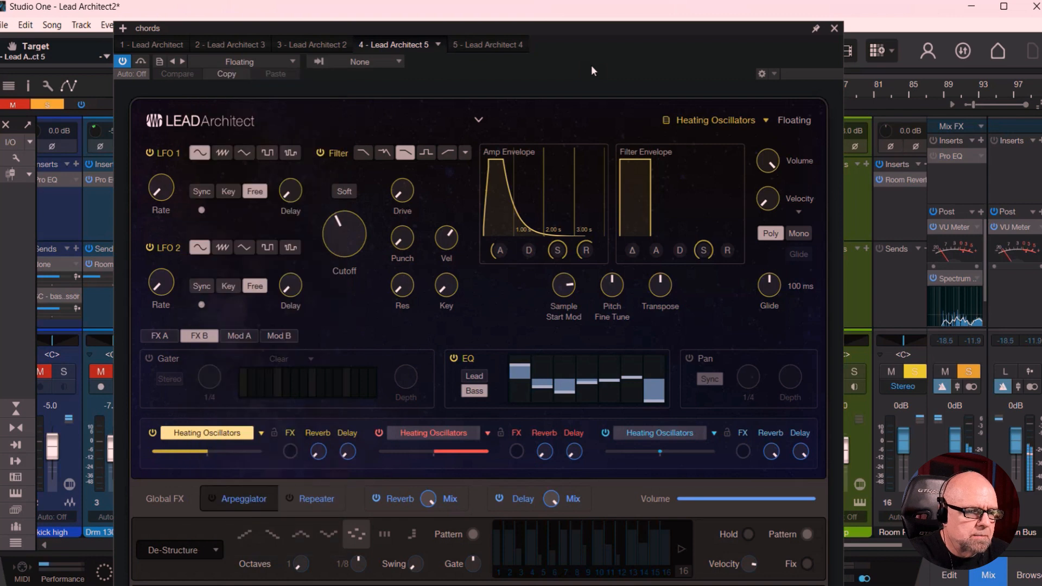
click(274, 59)
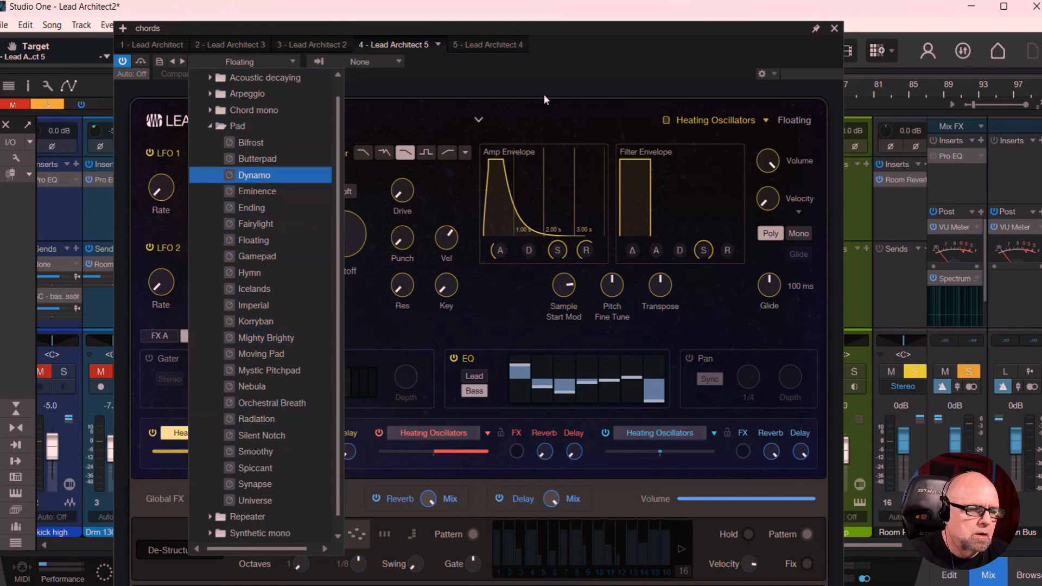
click(548, 79)
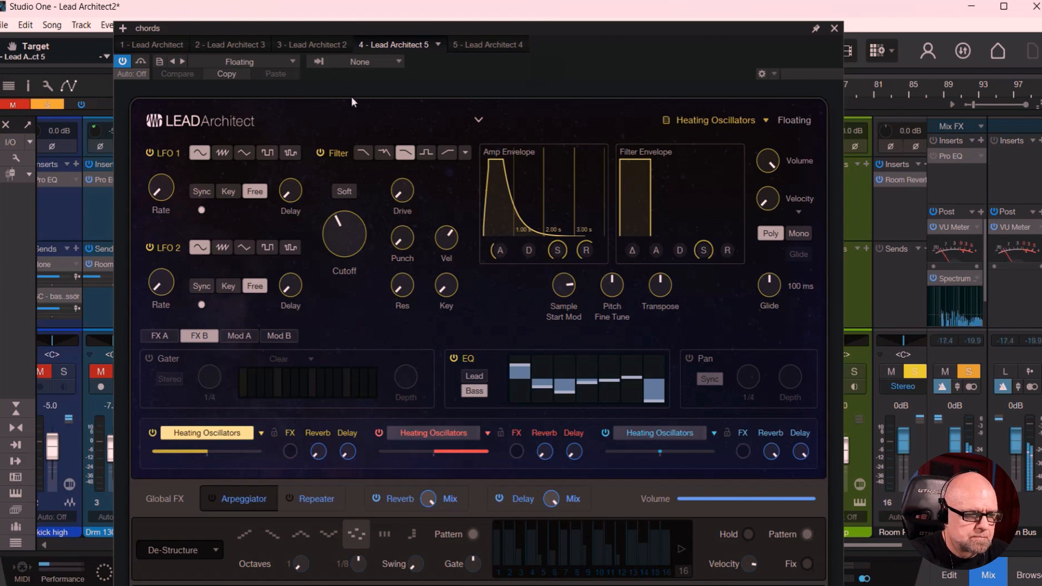
click(276, 60)
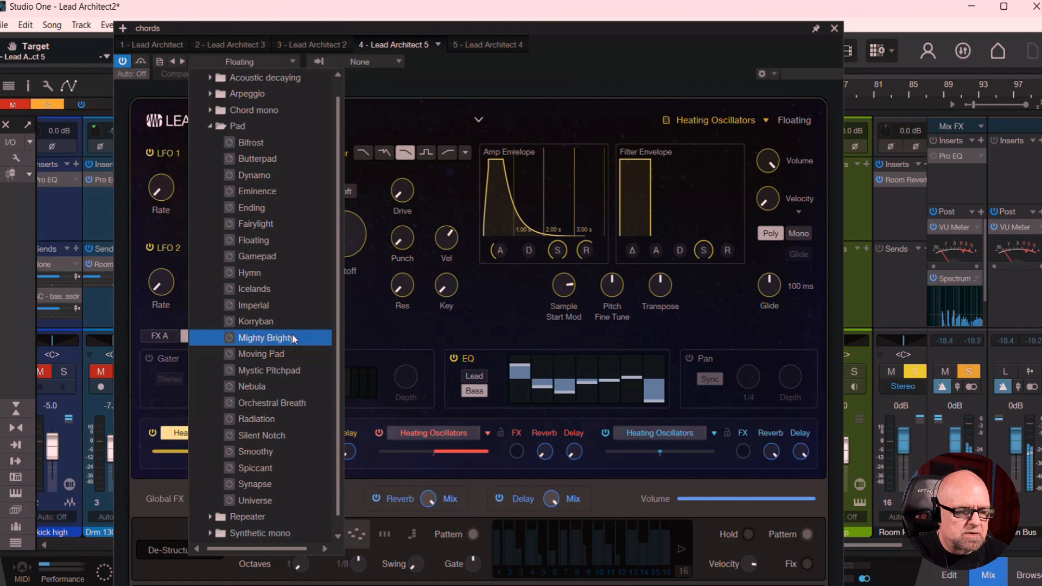
click(599, 86)
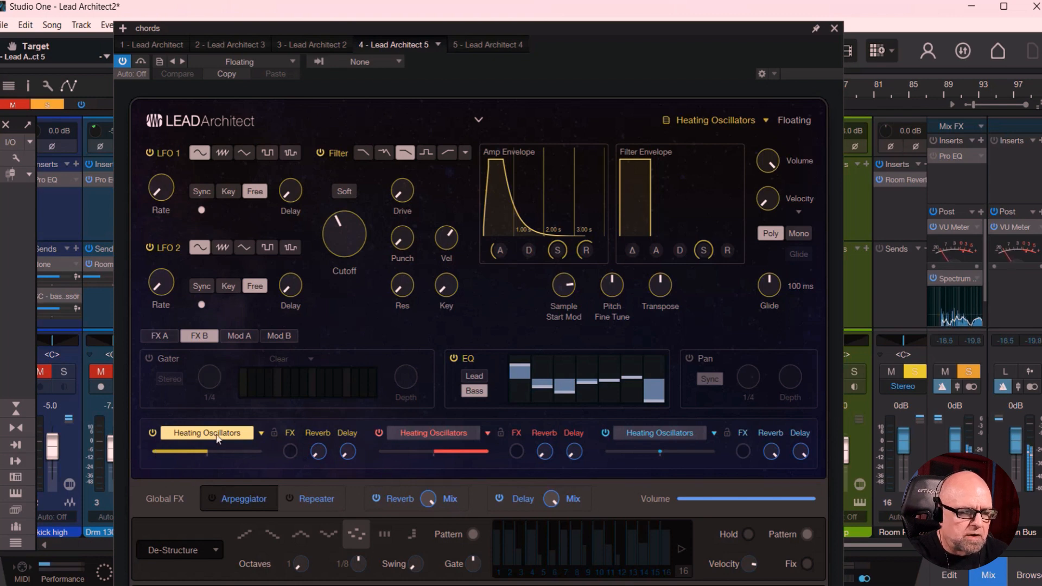
Step: Set the pan of the first Heating Oscillators layer in the Floating preset to L18
click(158, 454)
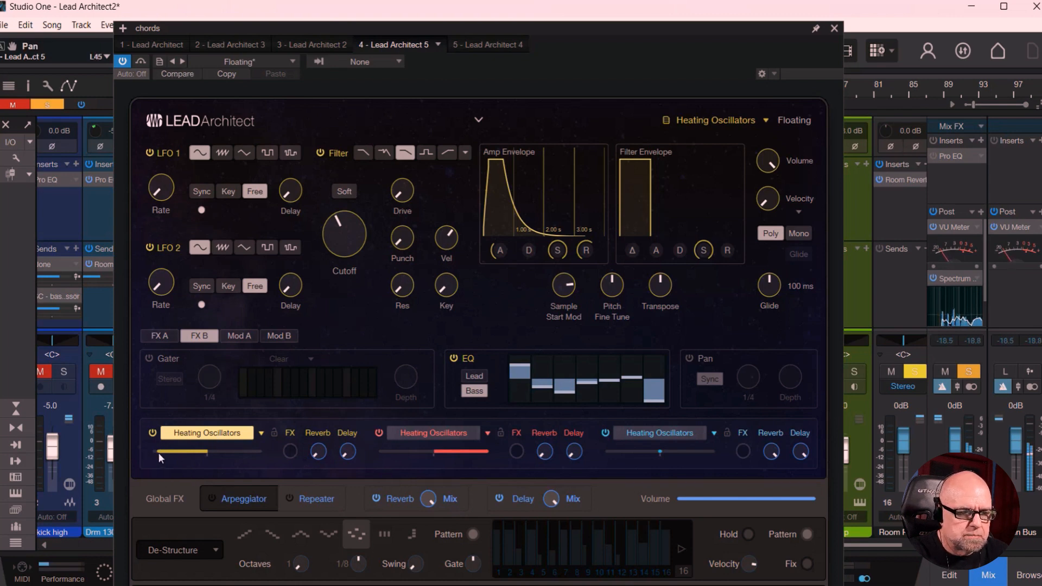
drag(165, 451, 178, 454)
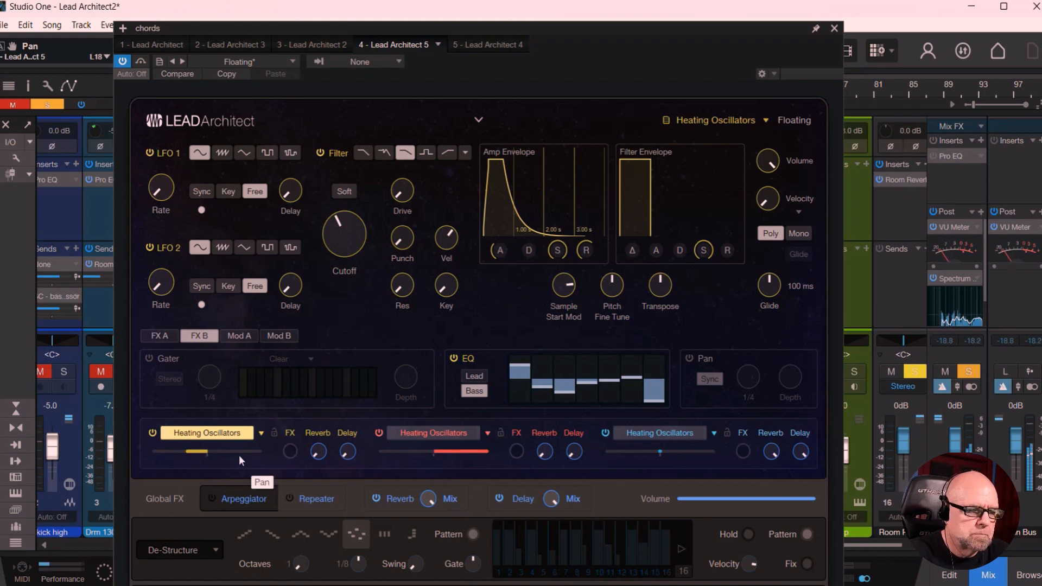
Step: Audition the Gamepad, Korryban and Nebula presets from the Pad category on the chords instrument
click(280, 63)
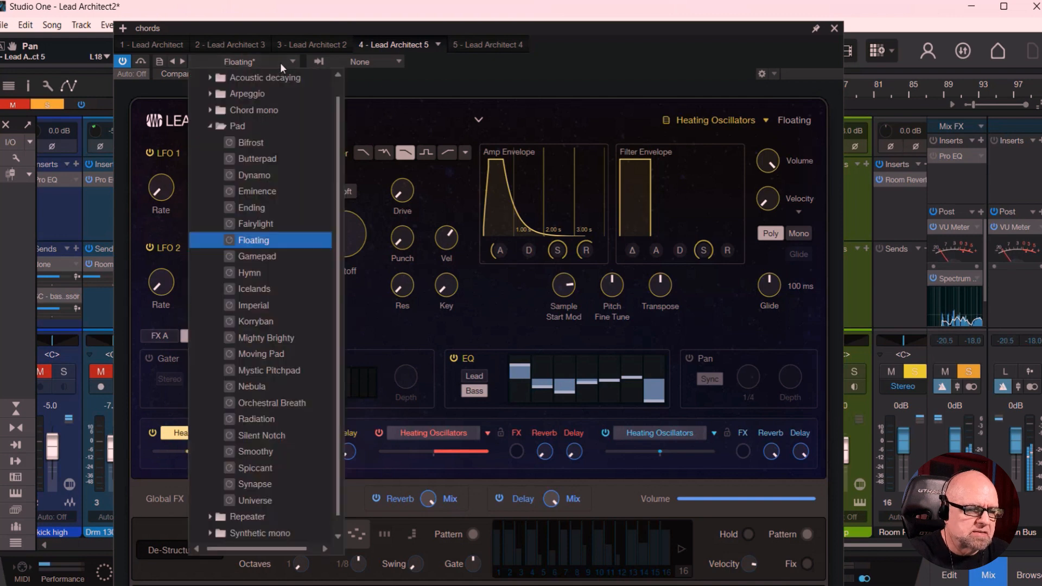
click(279, 255)
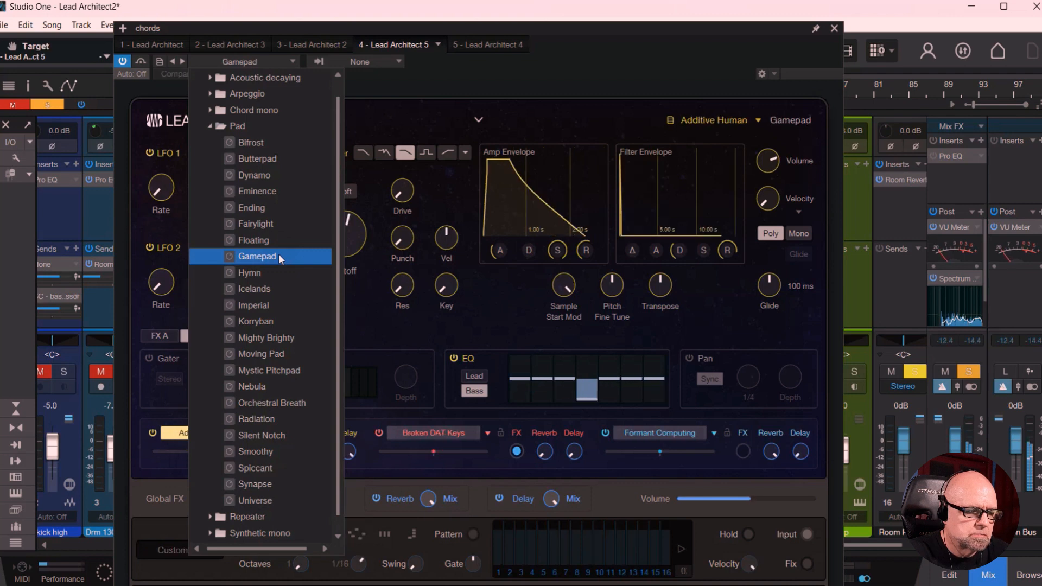
click(269, 322)
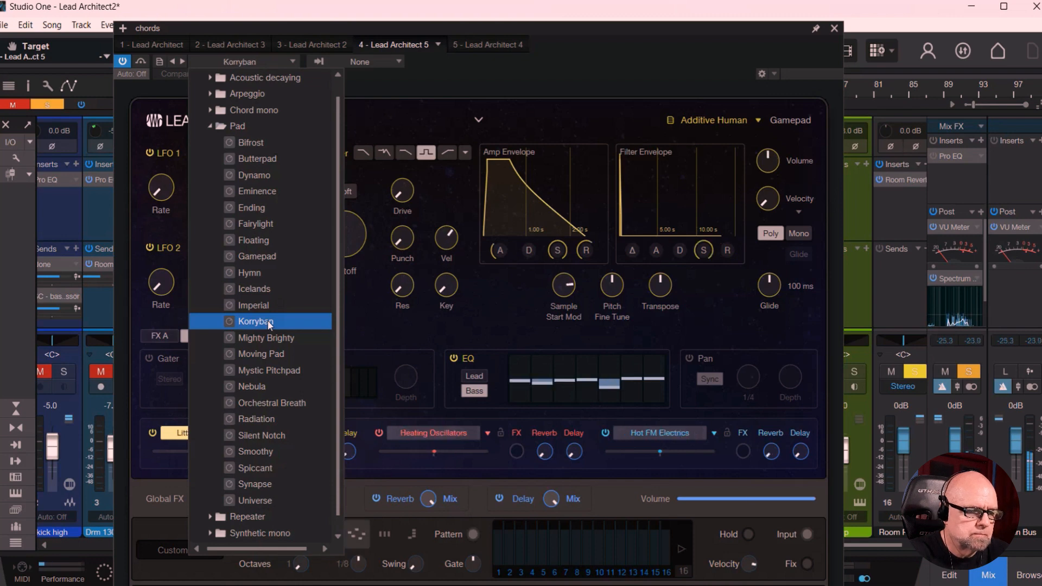
click(255, 389)
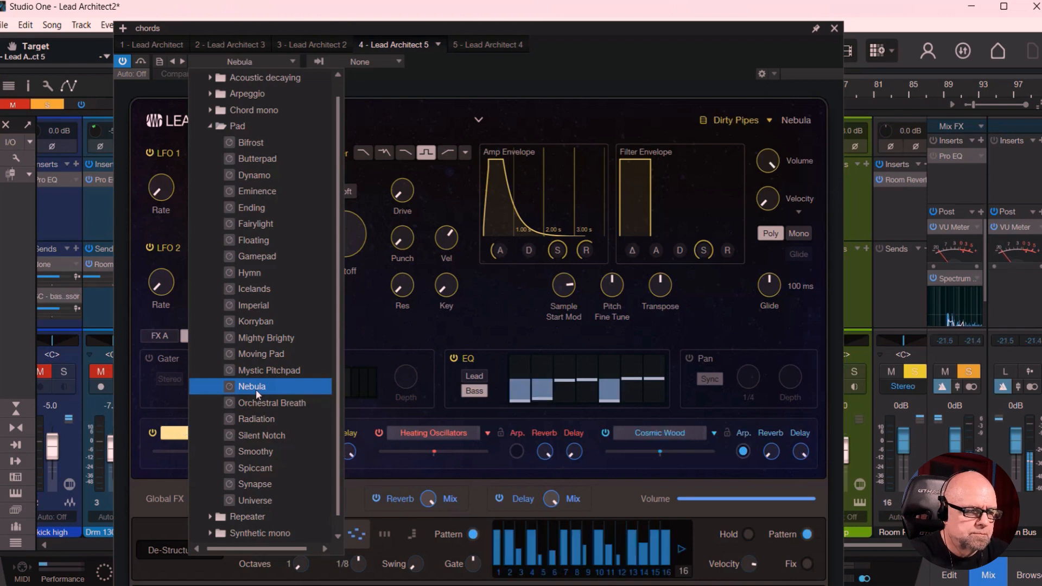
Step: Try the presets near the end of the Pad category and load Universe into the chords instrument
click(256, 465)
click(255, 483)
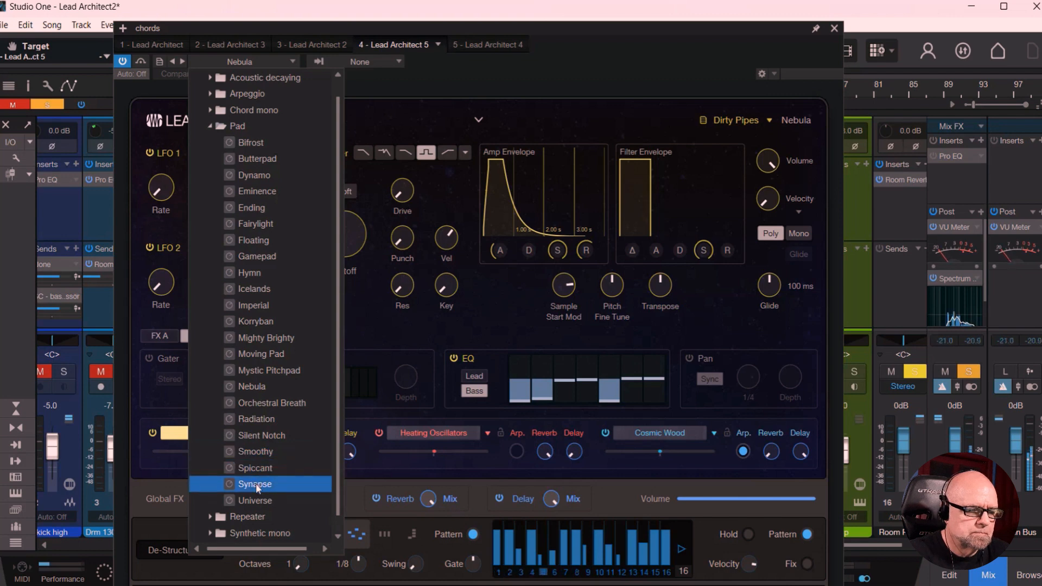
click(256, 500)
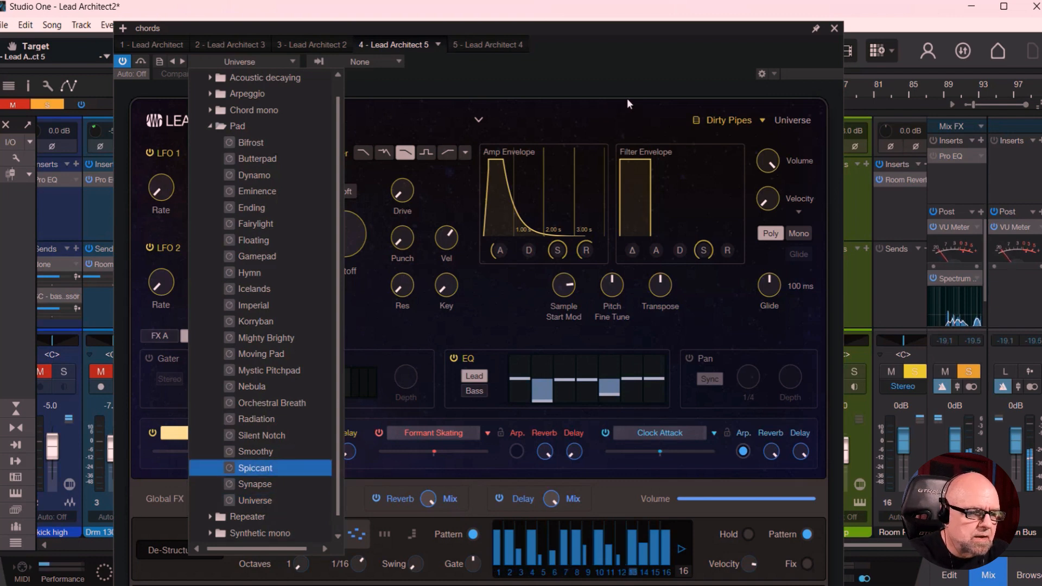
click(637, 78)
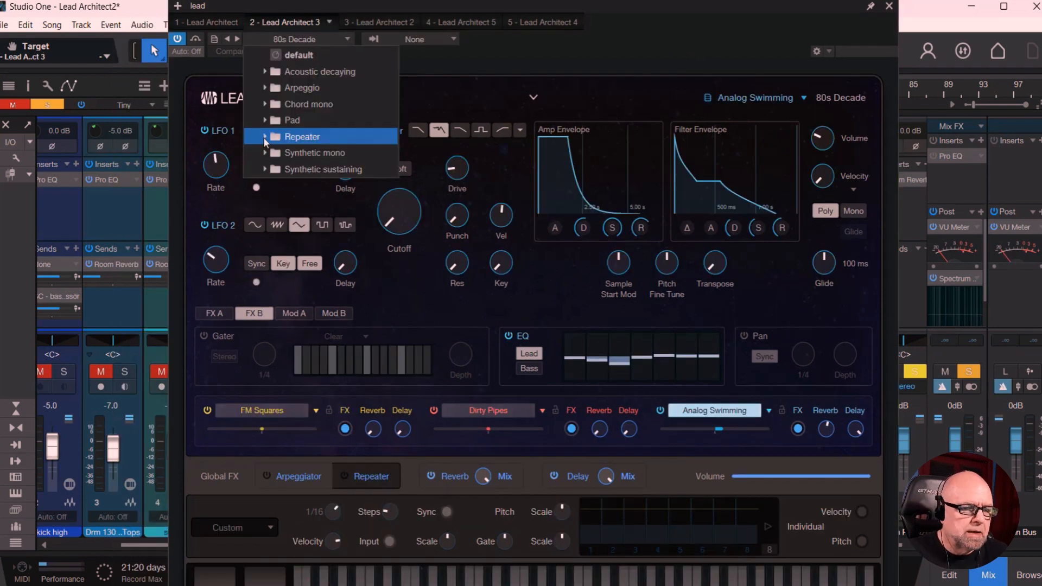
Step: Audition the Amped Rockets, Bell Pattern, Feedback Overload and Gated Ghosts presets from the Repeater category on the lead instrument
click(265, 138)
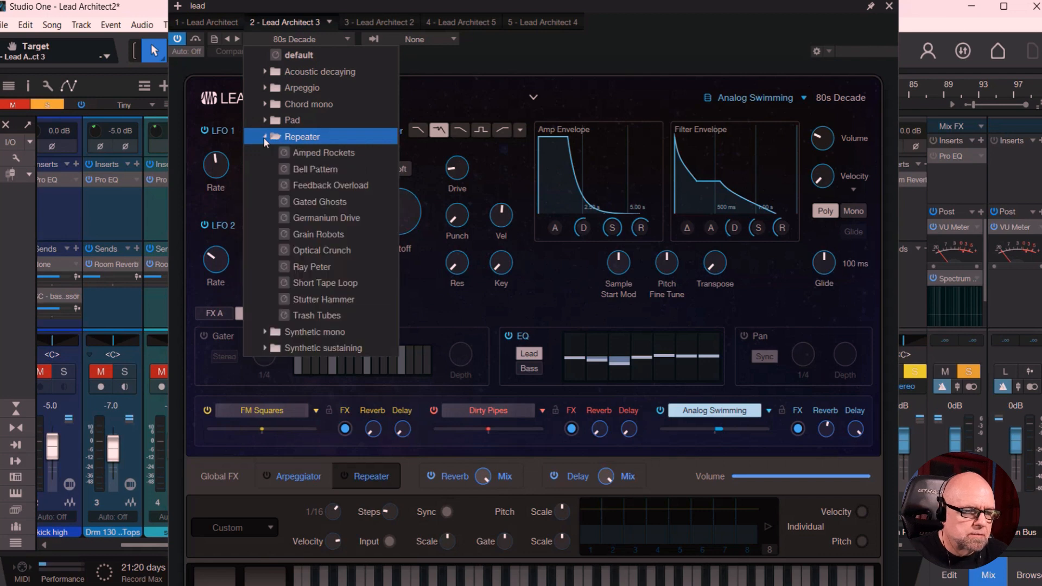
click(298, 154)
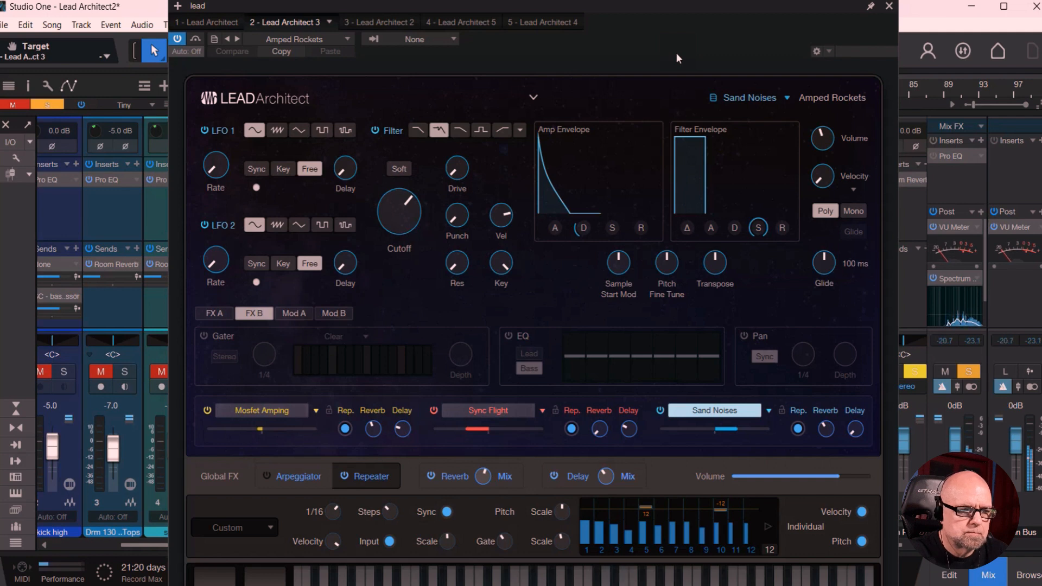
click(317, 40)
click(327, 169)
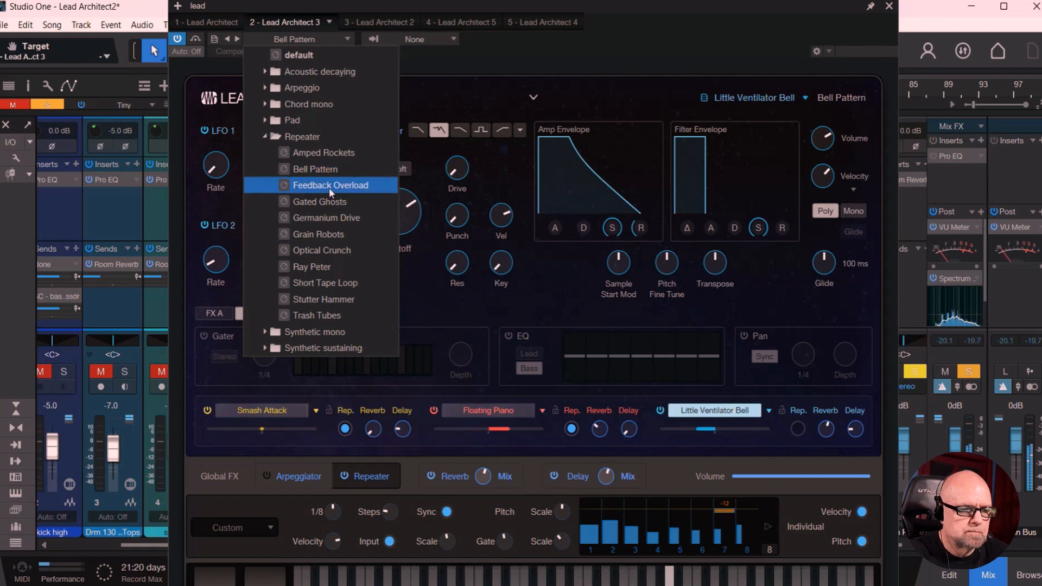
click(329, 187)
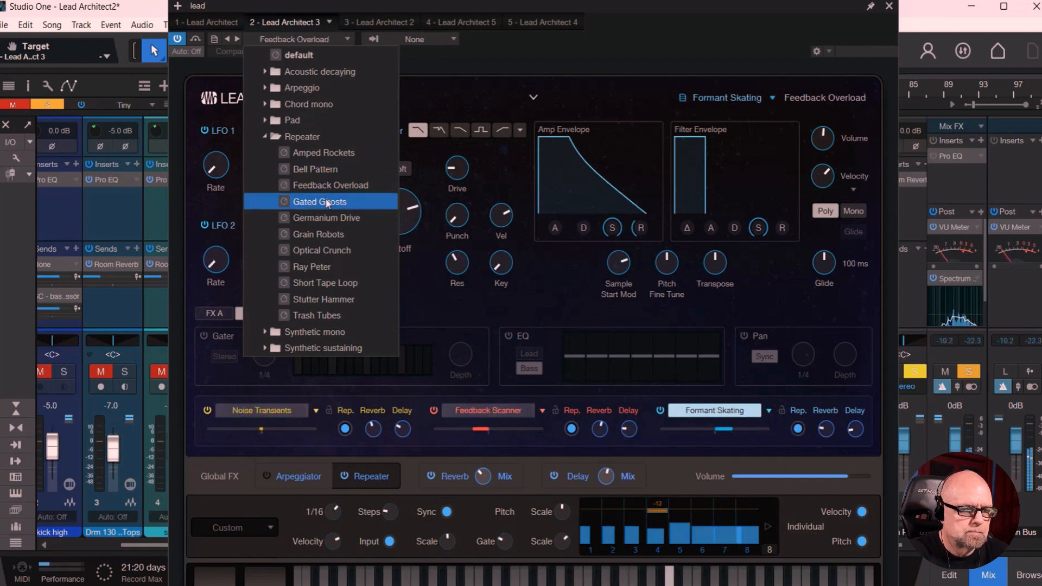
click(327, 203)
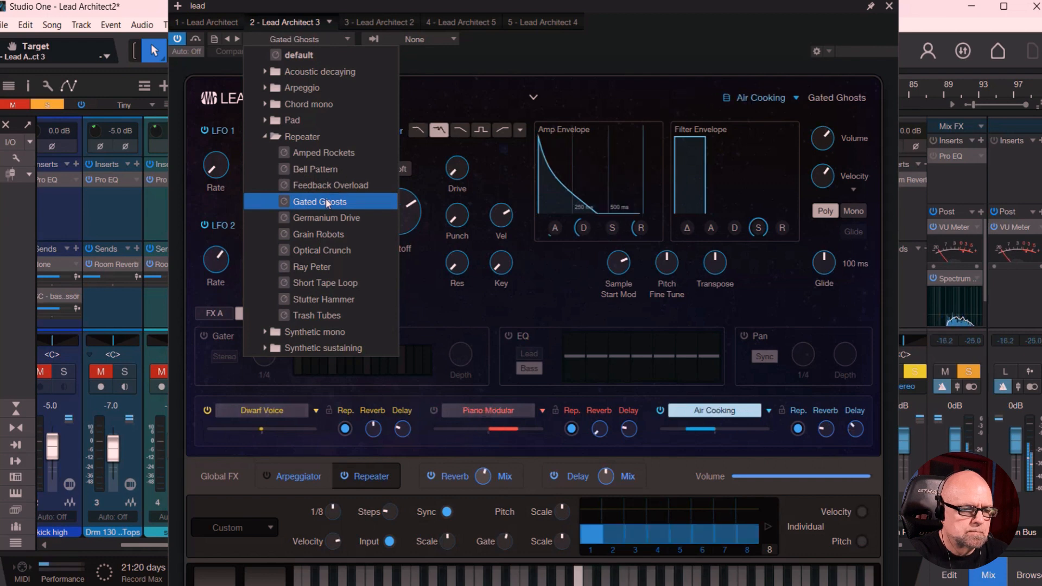
Step: Audition the Germanium Drive, Grain Robots, Optical Crunch, Ray Peter, Stutter Hammer and Trash Tubes presets from the Repeater category on the lead instrument
click(320, 219)
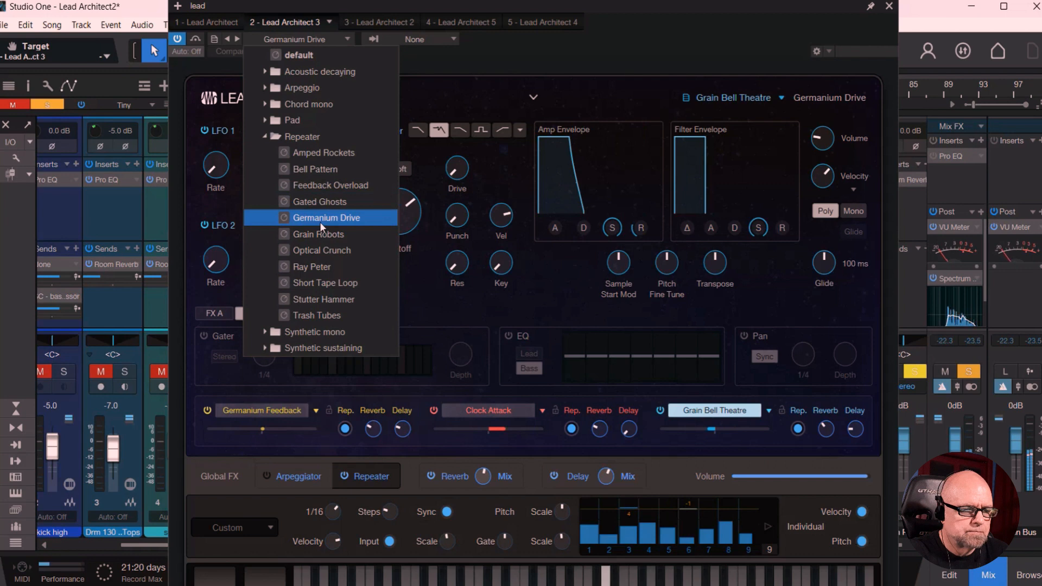
click(319, 233)
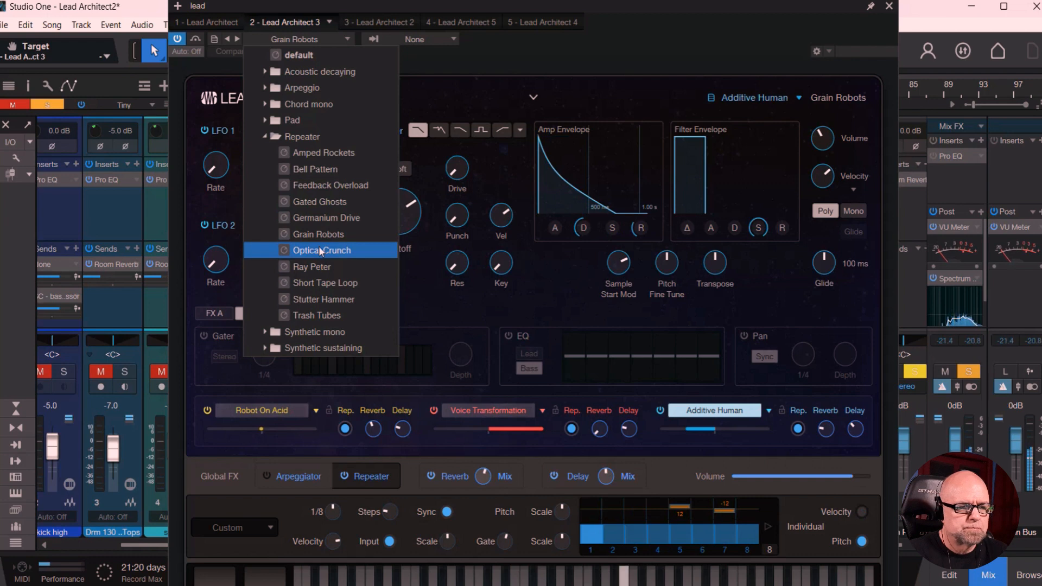
click(318, 246)
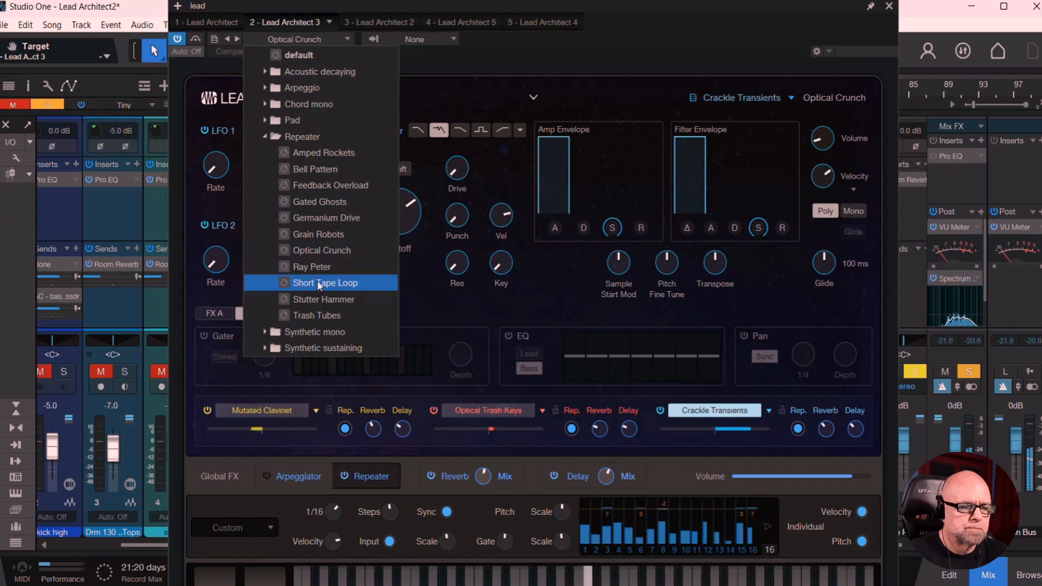
click(310, 266)
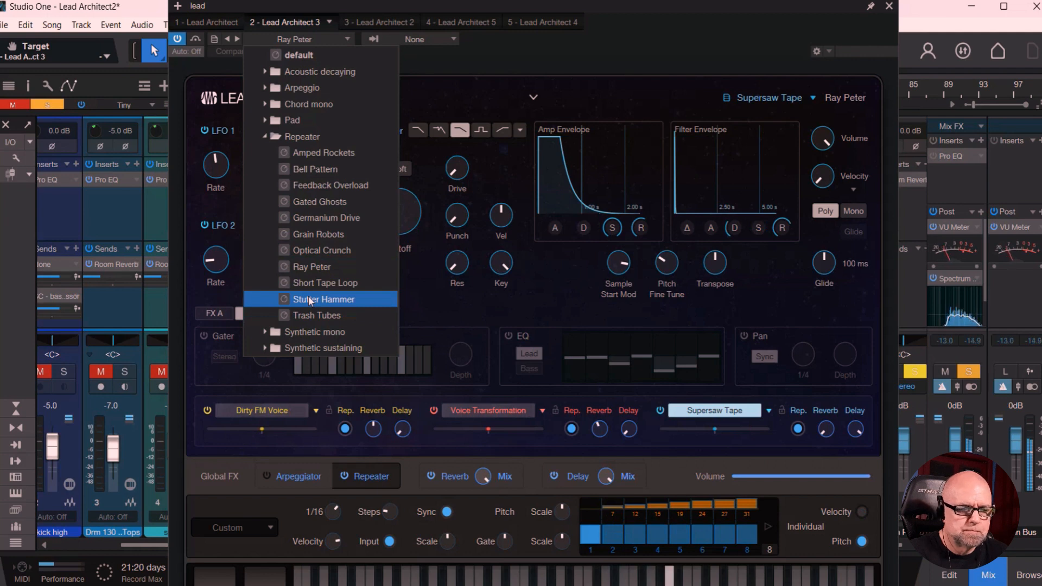
click(308, 298)
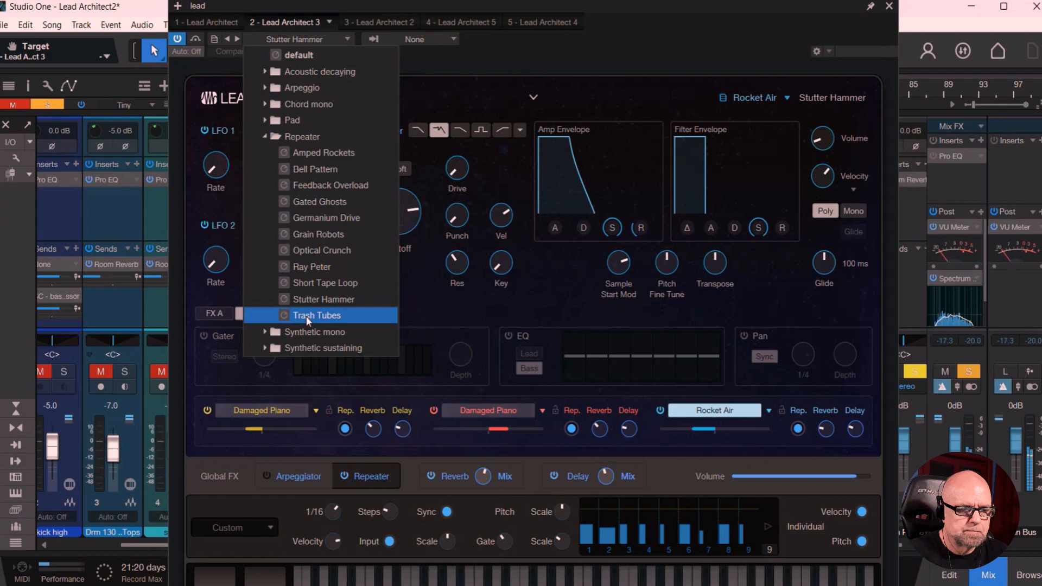
click(305, 316)
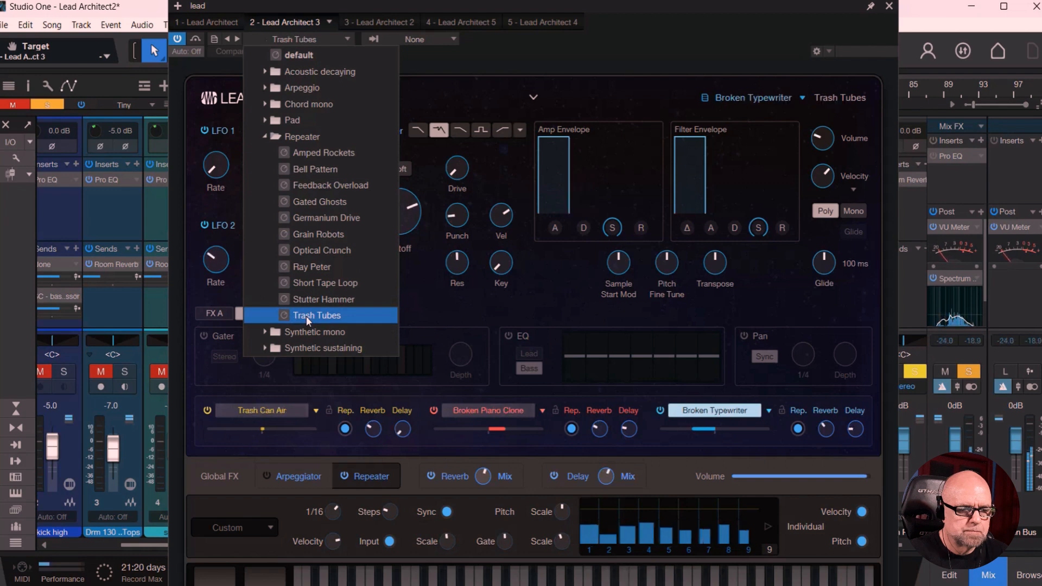
Step: Try Repeater rates of 1/16 D and 1/2 T on the Trash Tubes preset, briefly hiding the Repeater settings in between
click(350, 528)
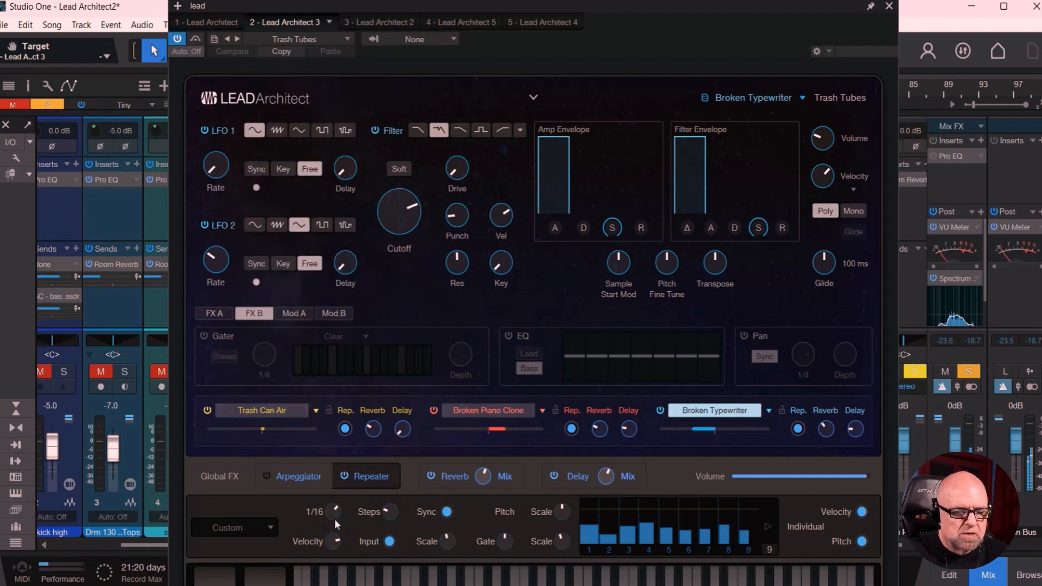
drag(332, 514, 333, 533)
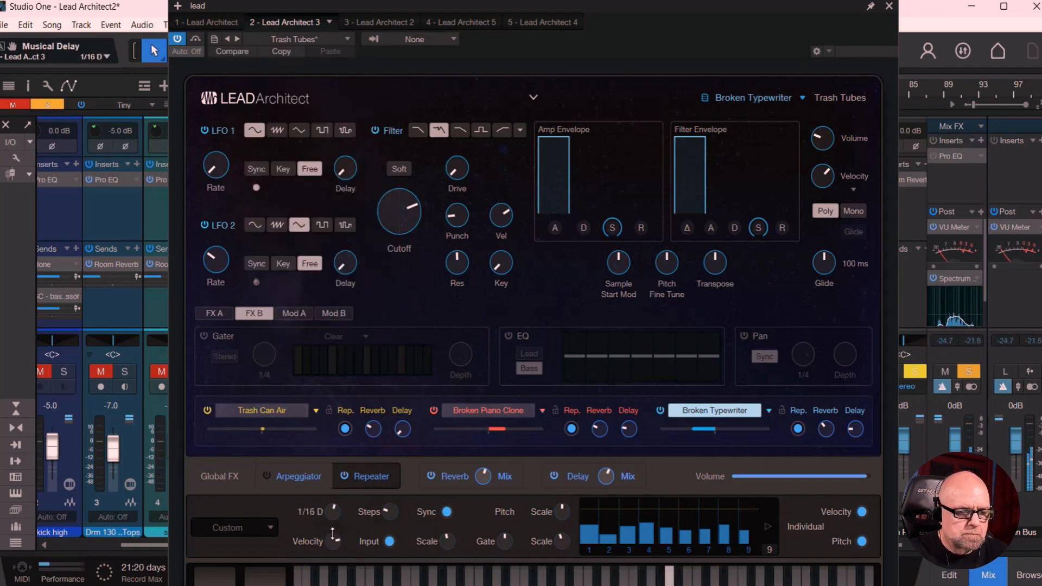
click(374, 479)
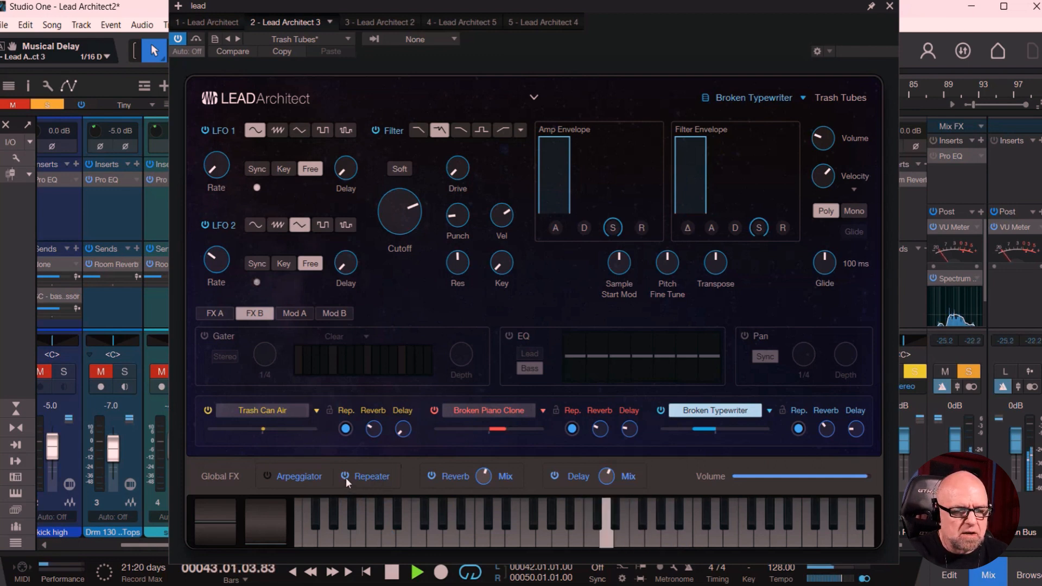
click(376, 475)
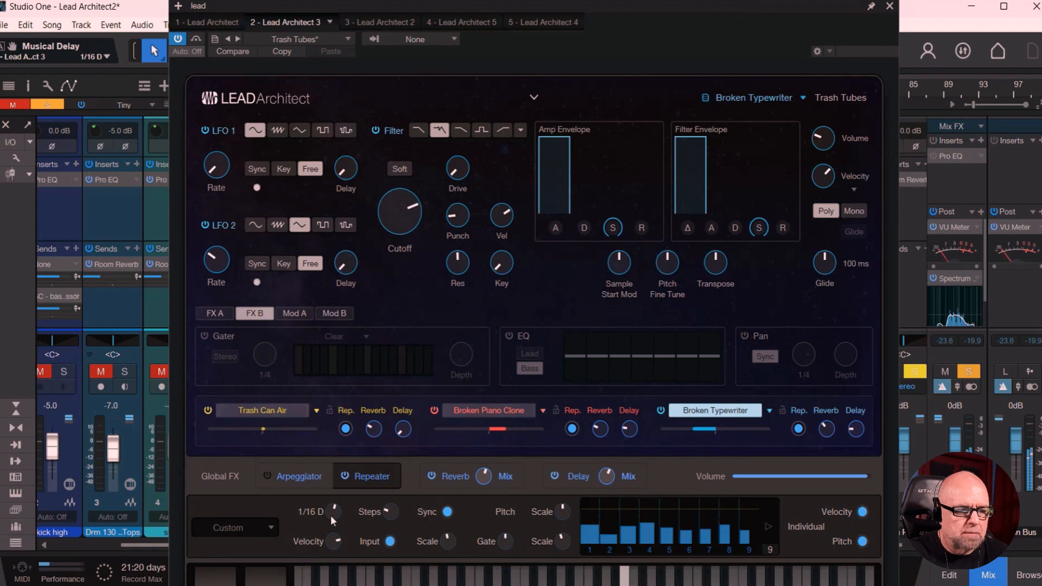
drag(331, 516, 329, 526)
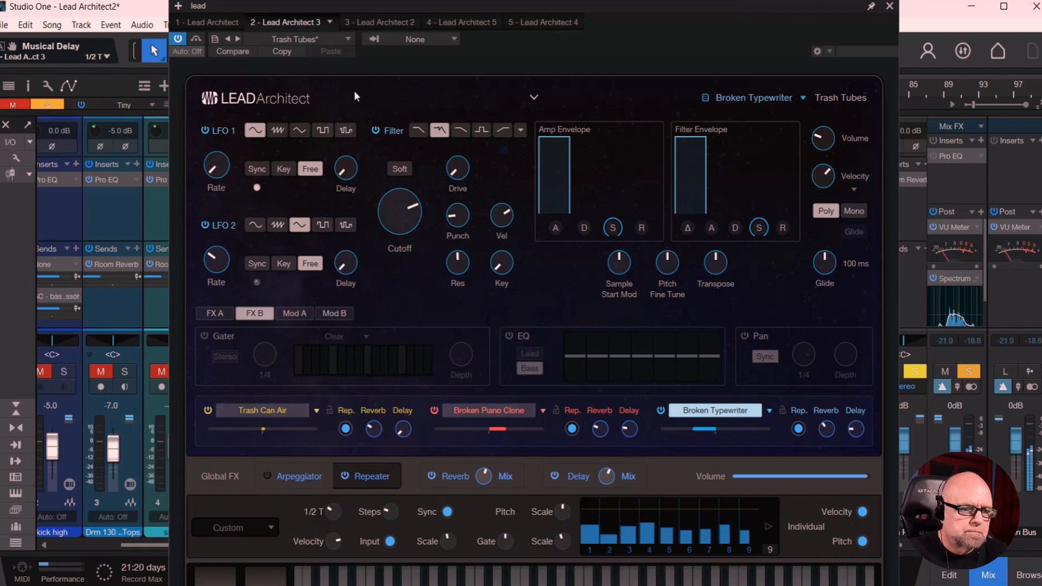
Step: Audition the Short Tape Loop preset from the Repeater category on the lead instrument
click(336, 41)
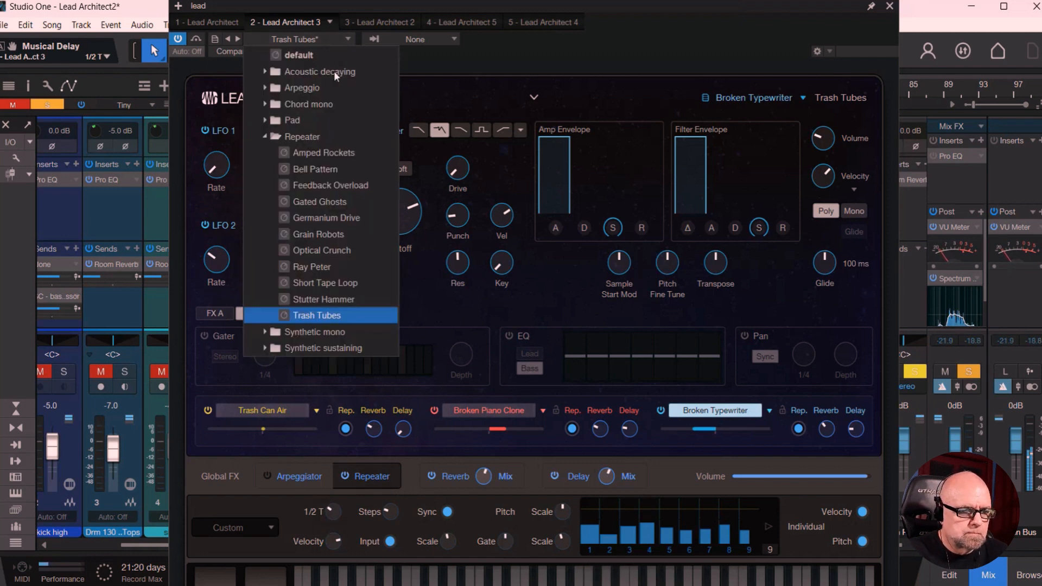
click(326, 283)
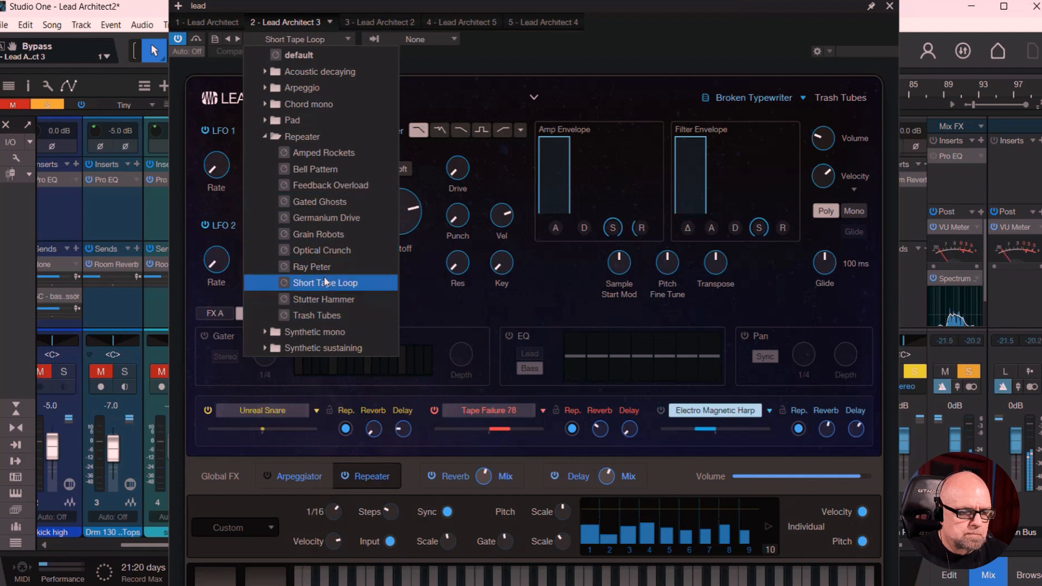
click(645, 58)
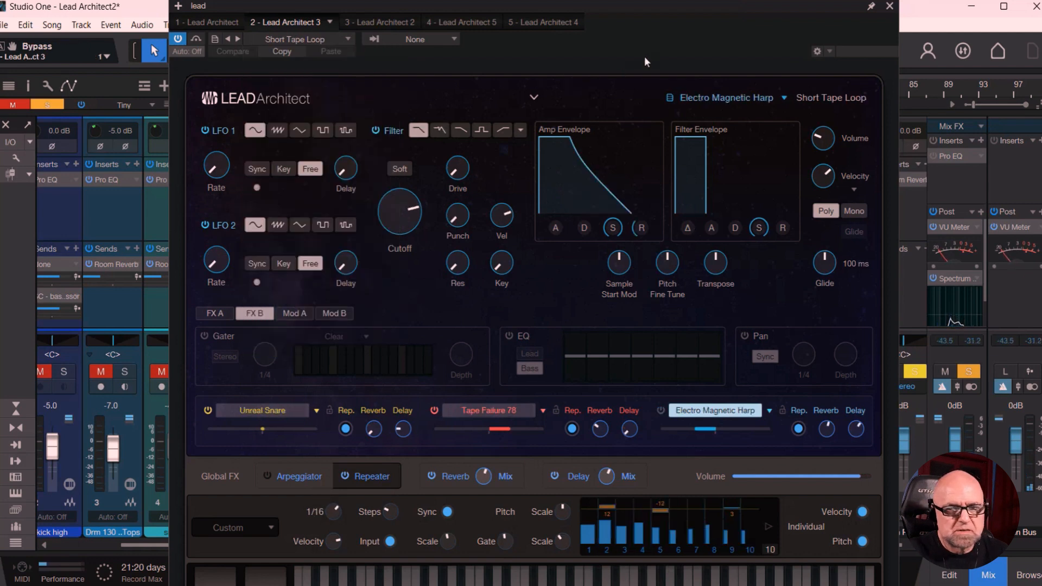
Step: Collapse the Repeater category and audition the Bad Computing preset from the Synthetic mono category on the lead instrument
click(333, 41)
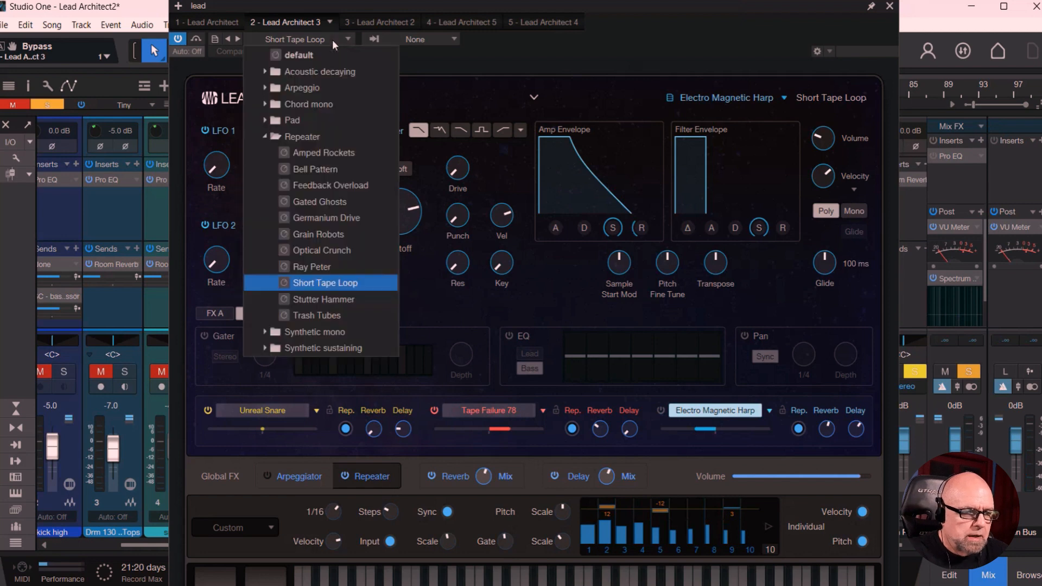
click(265, 136)
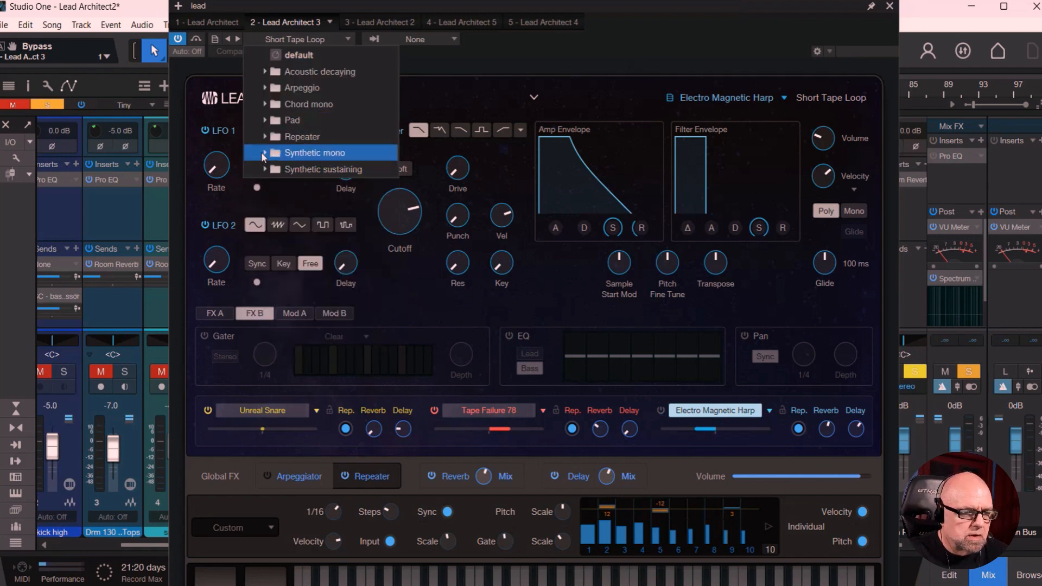
click(263, 152)
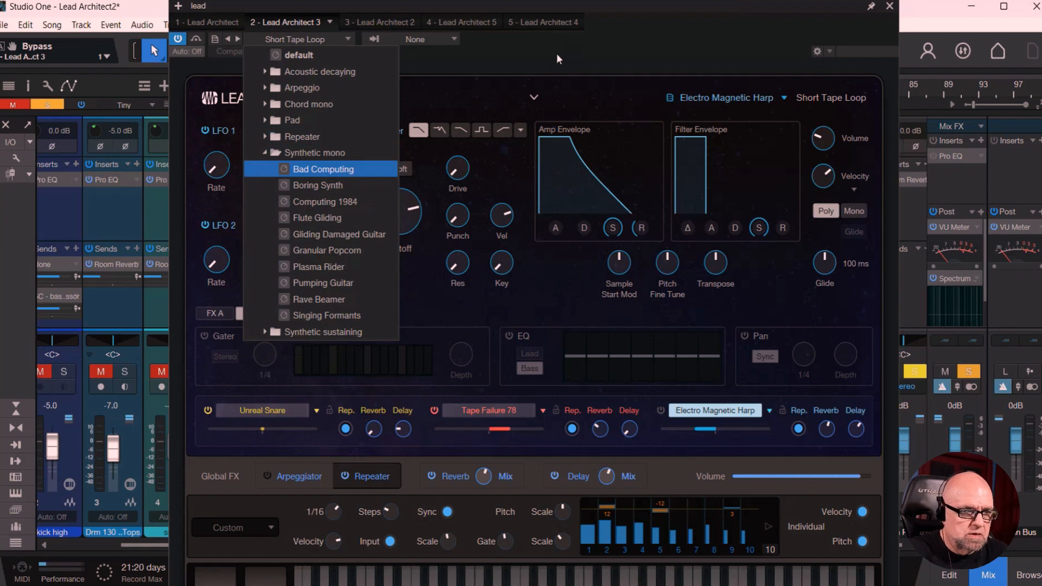
click(353, 171)
click(616, 66)
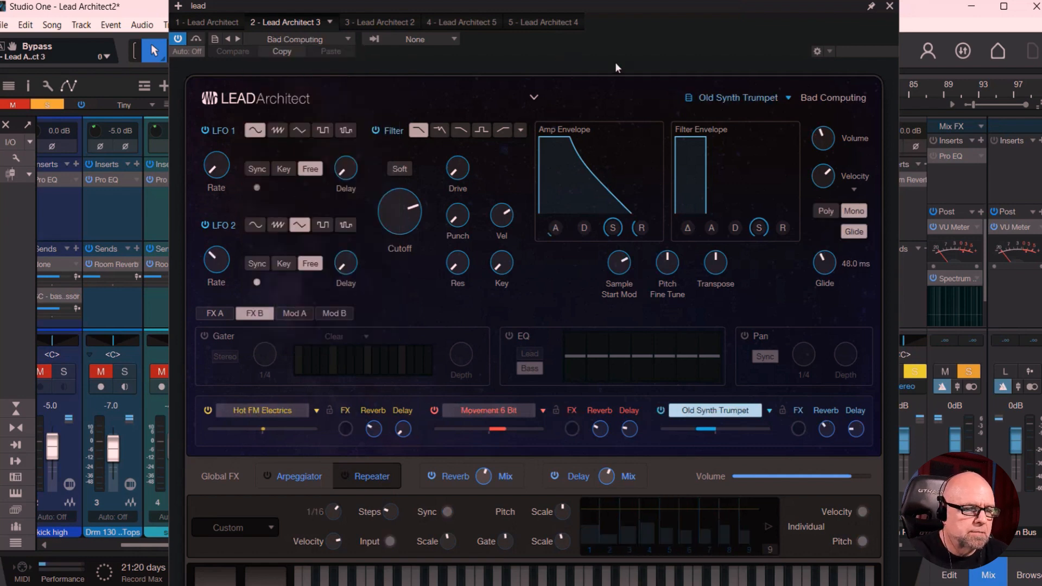
click(308, 39)
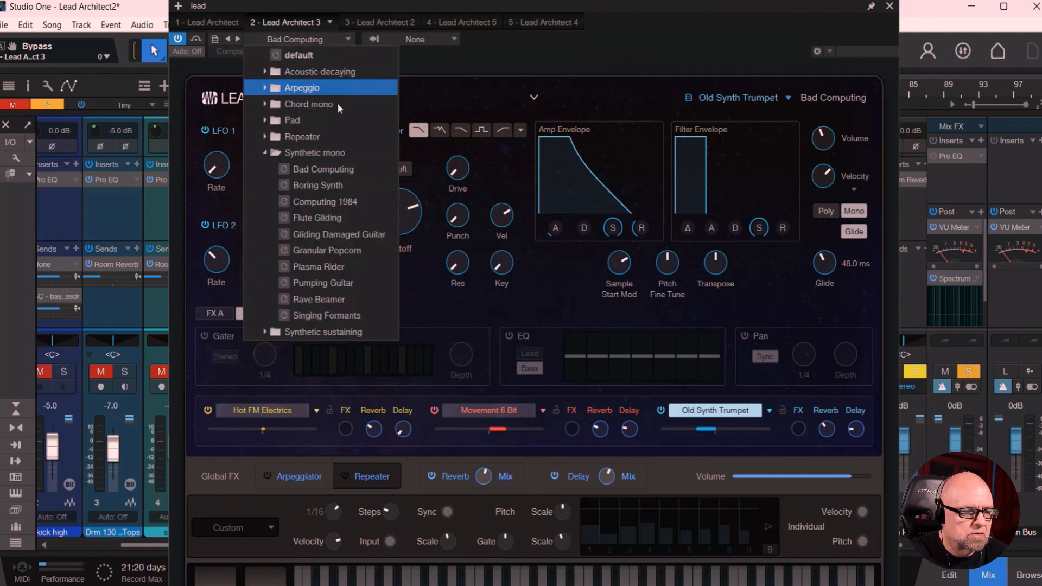
click(341, 172)
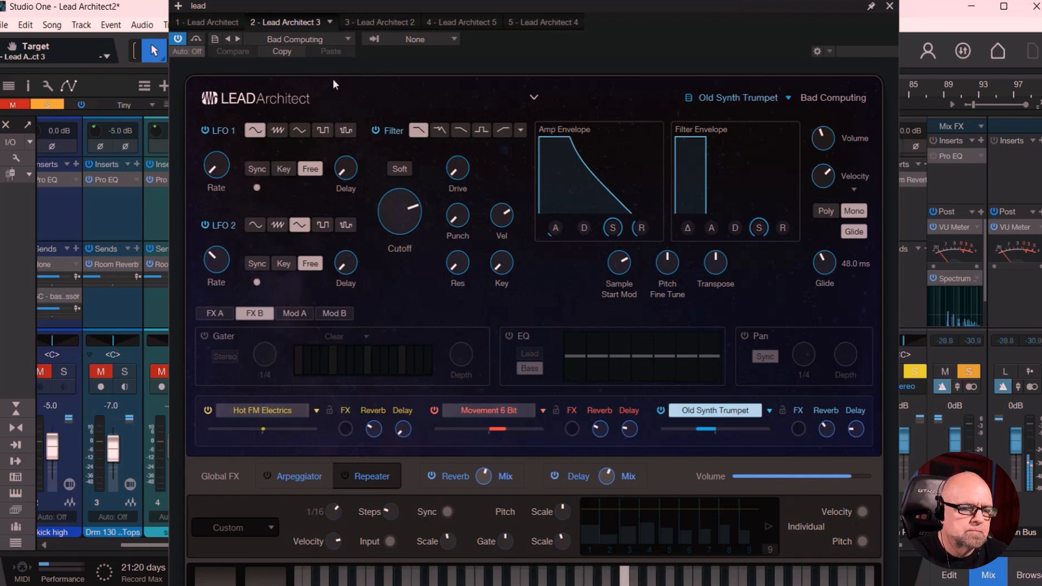
Step: Audition the Boring Synth, Computing 1984, Gliding Damaged Guitar and Granular Popcorn presets from the Synthetic mono category
click(336, 42)
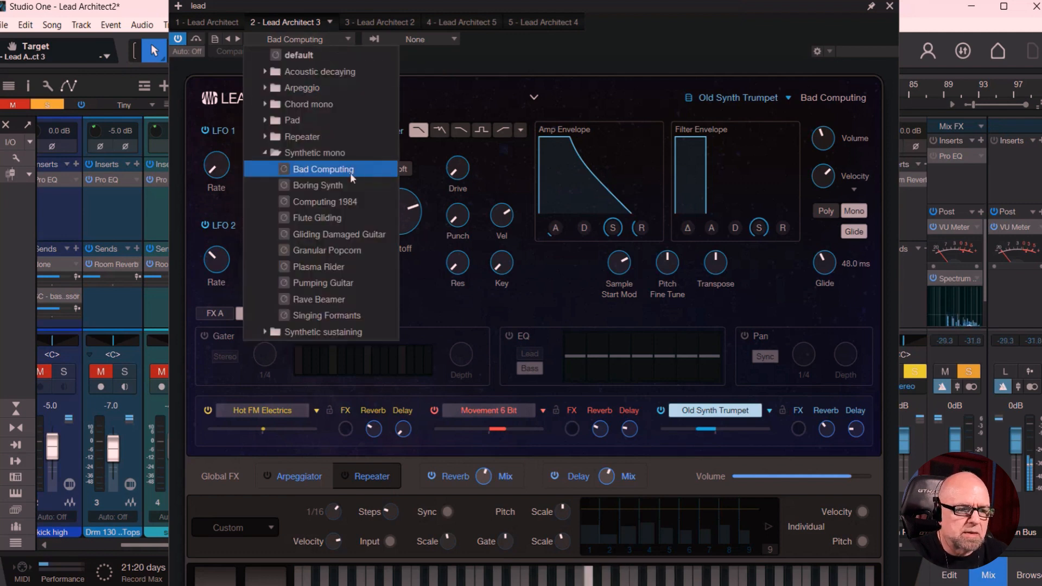
click(343, 185)
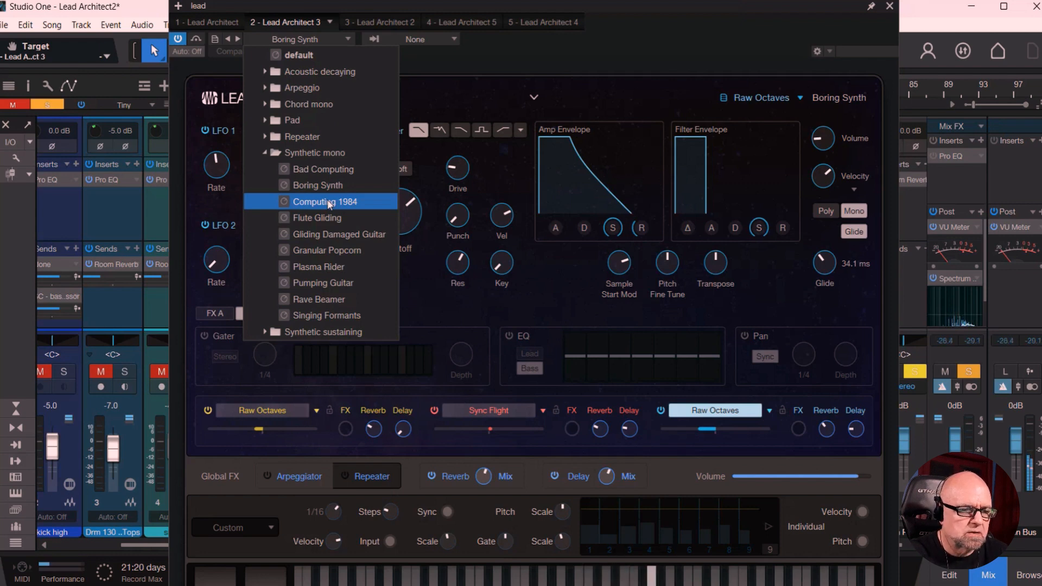
click(328, 202)
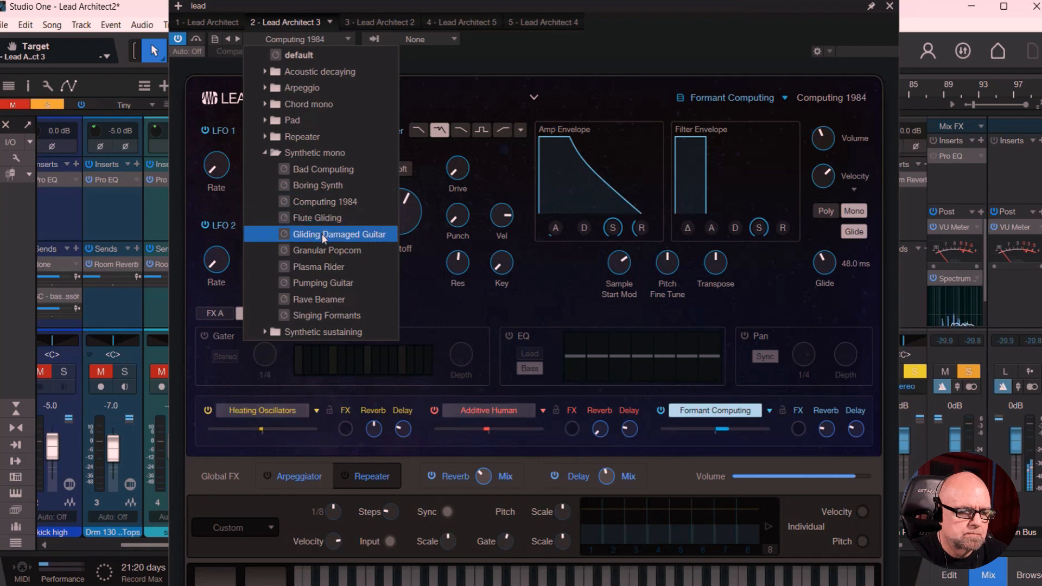
click(321, 234)
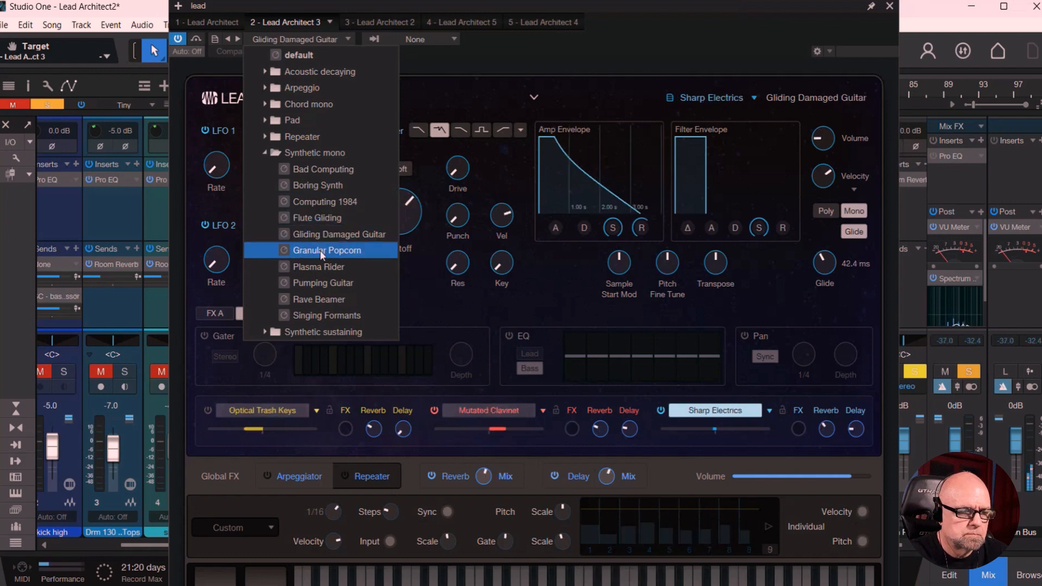
click(320, 250)
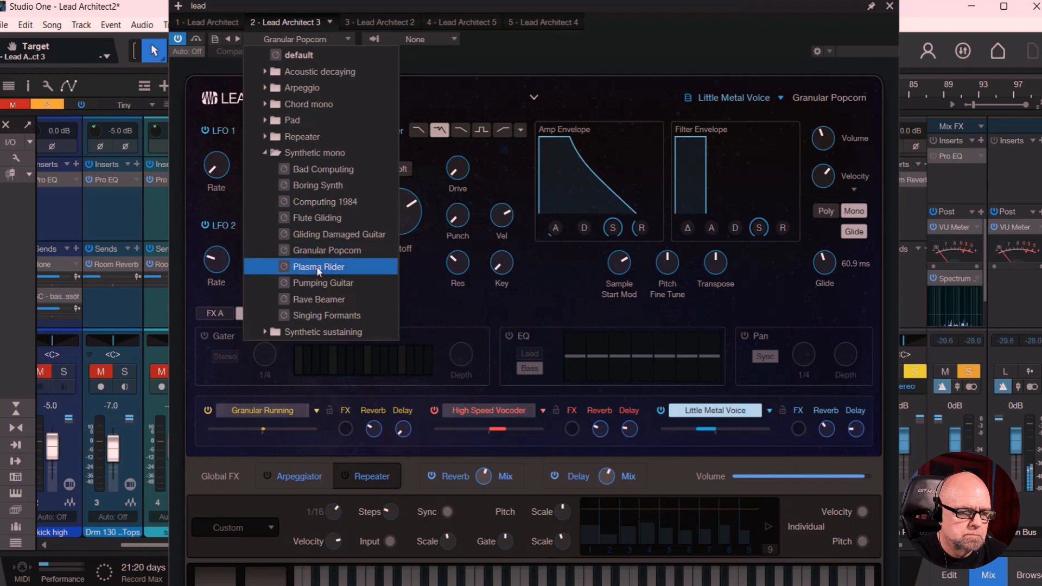
Step: Audition the Plasma Rider, Rave Beamer and Singing Formants presets from the Synthetic mono category and close the preset list
click(317, 266)
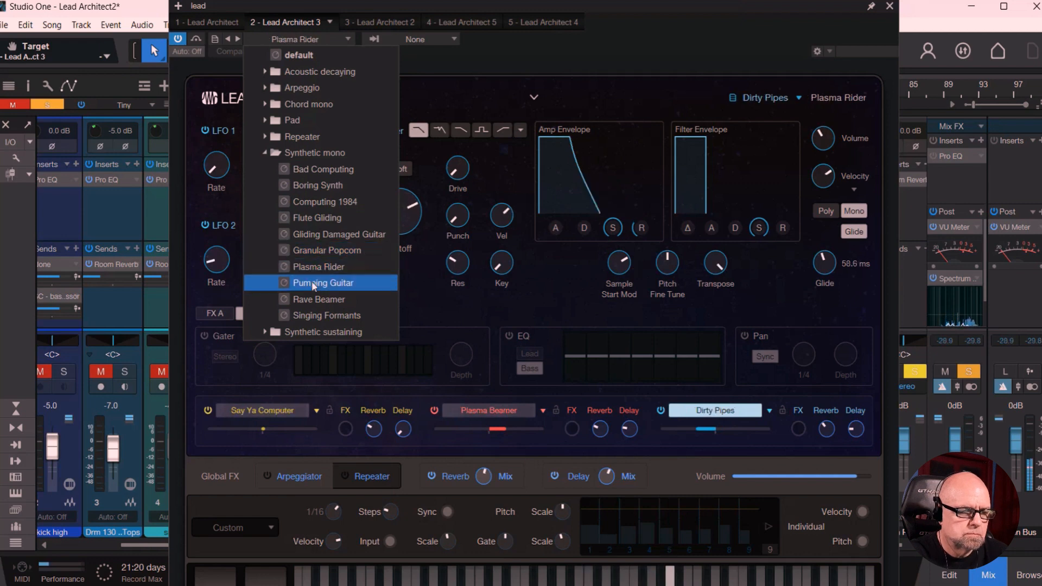
click(311, 301)
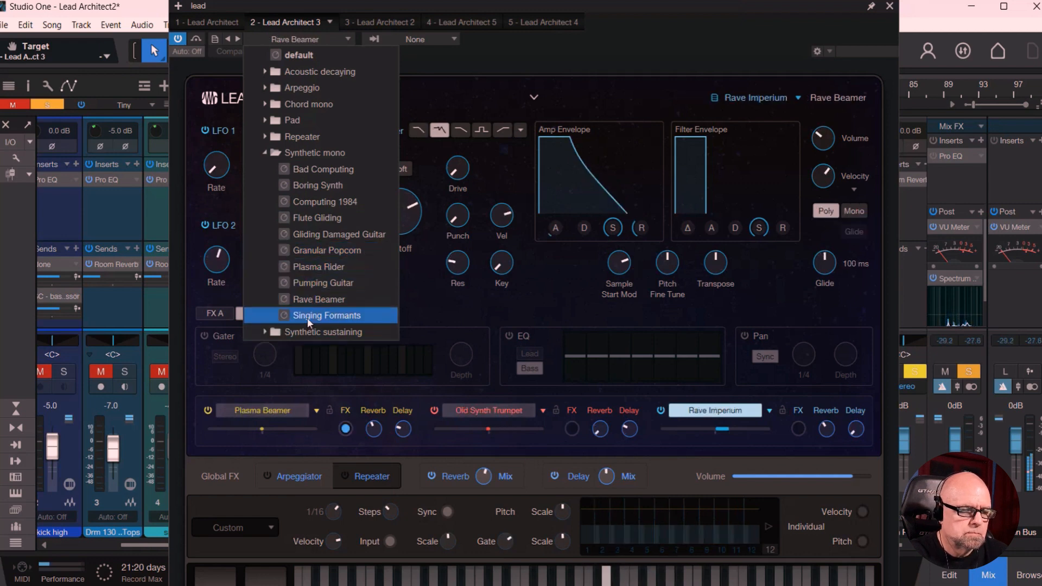
click(308, 317)
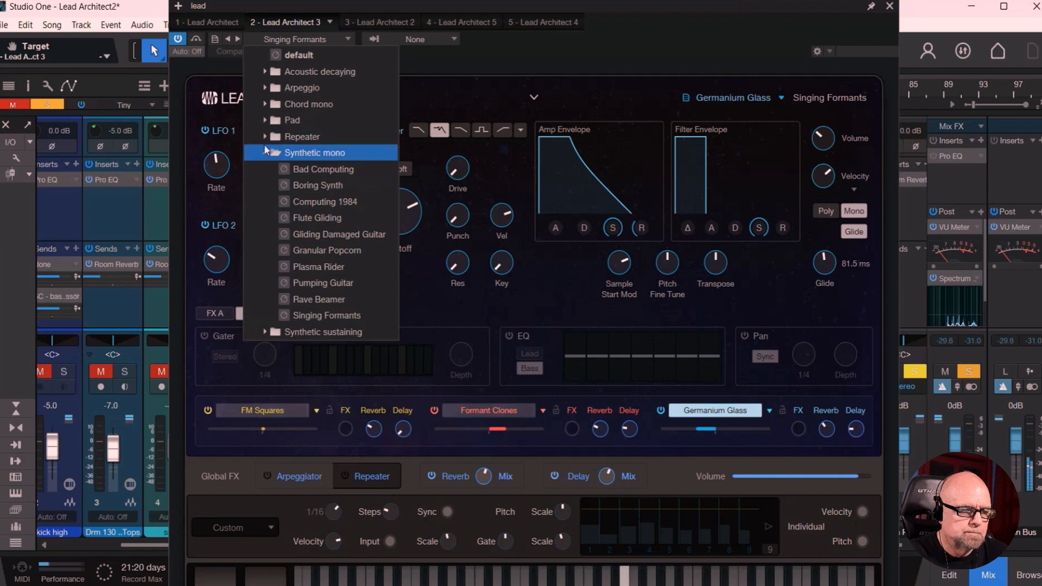
click(542, 44)
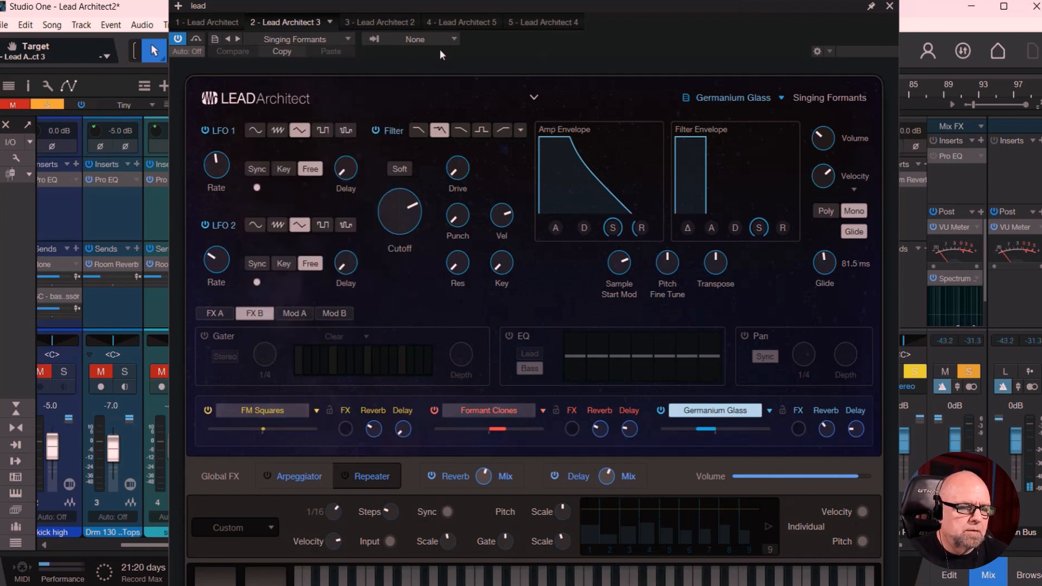
Step: Expand the Synthetic sustaining category and audition its 80s Decade and AirFM presets on the lead instrument
click(340, 38)
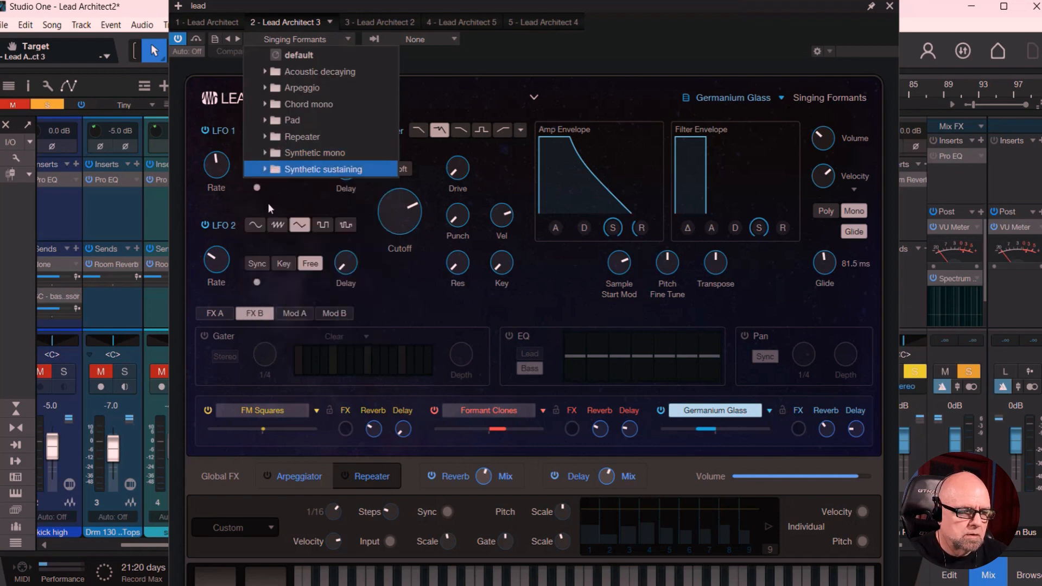
click(263, 169)
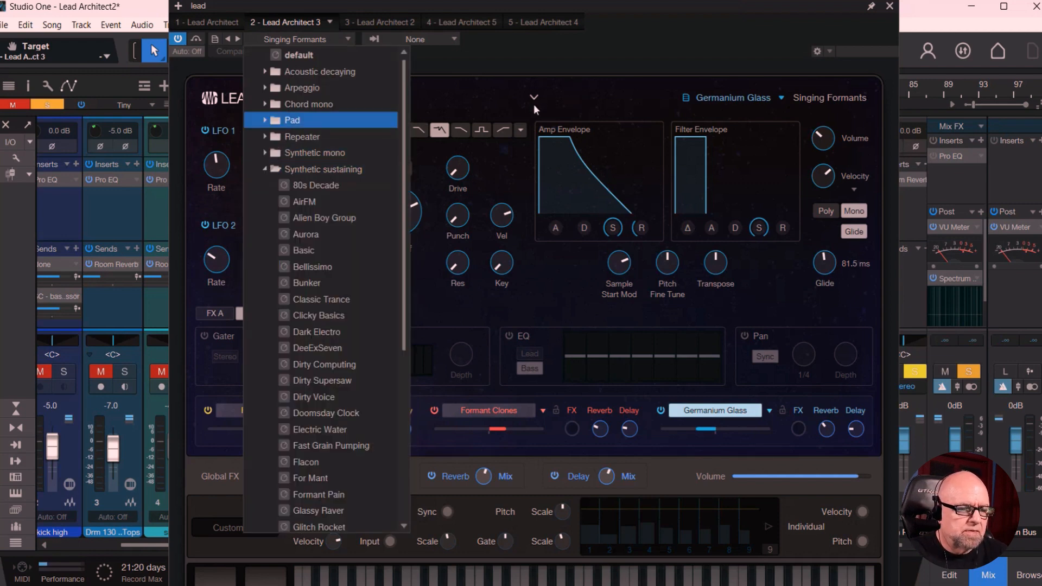
click(326, 187)
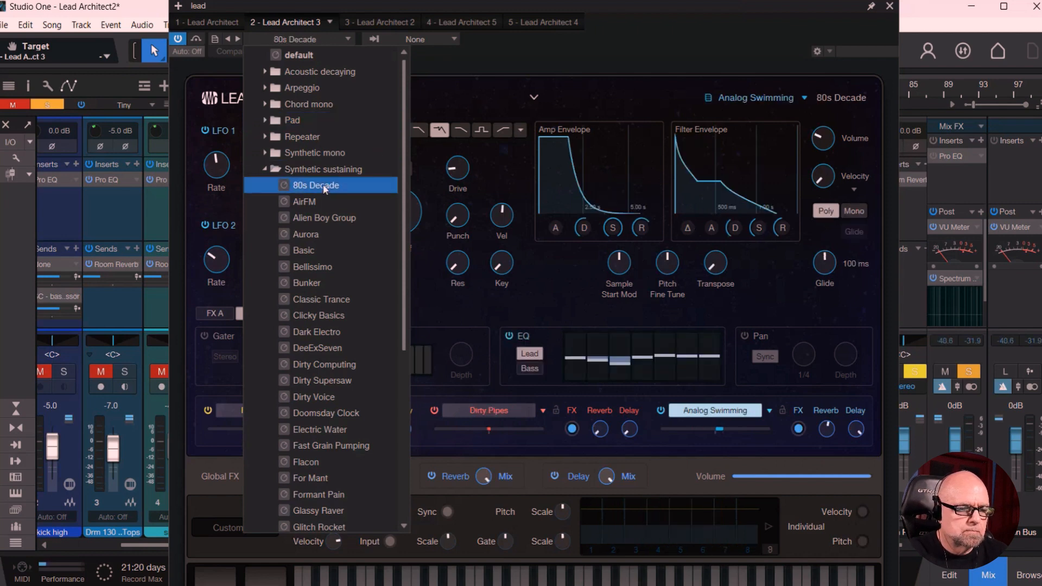
click(324, 186)
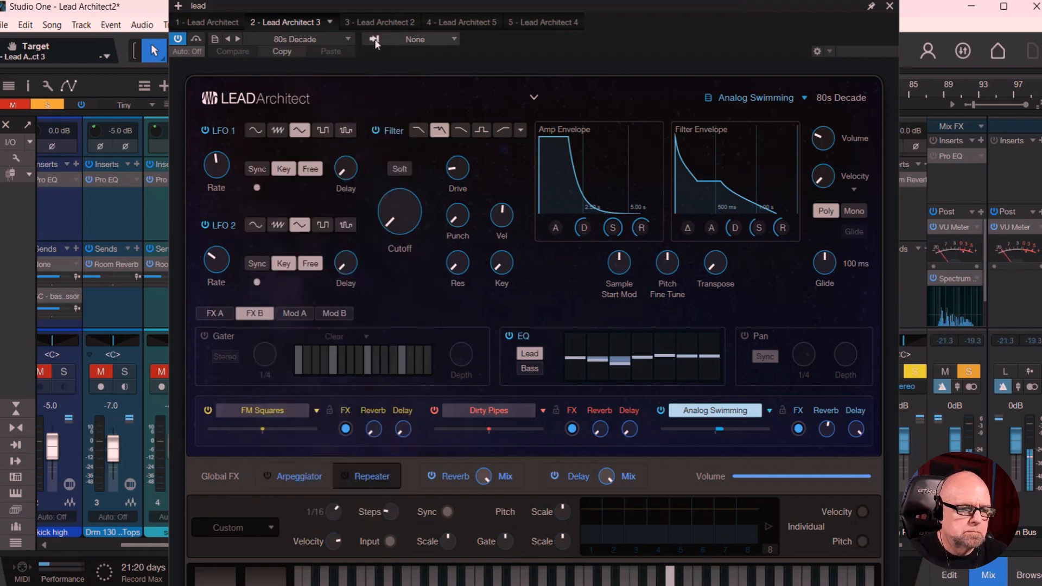
click(331, 41)
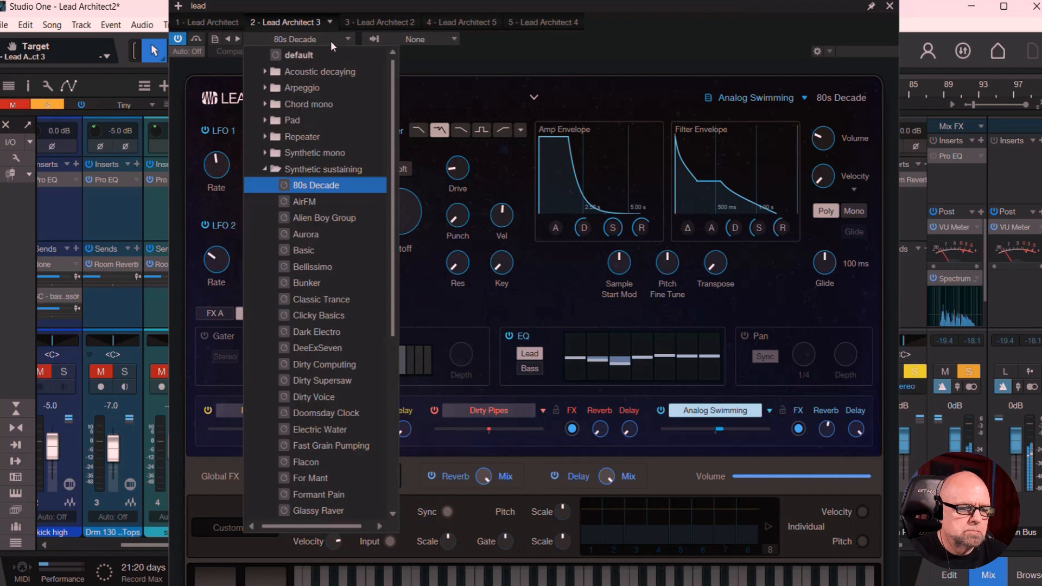
click(314, 200)
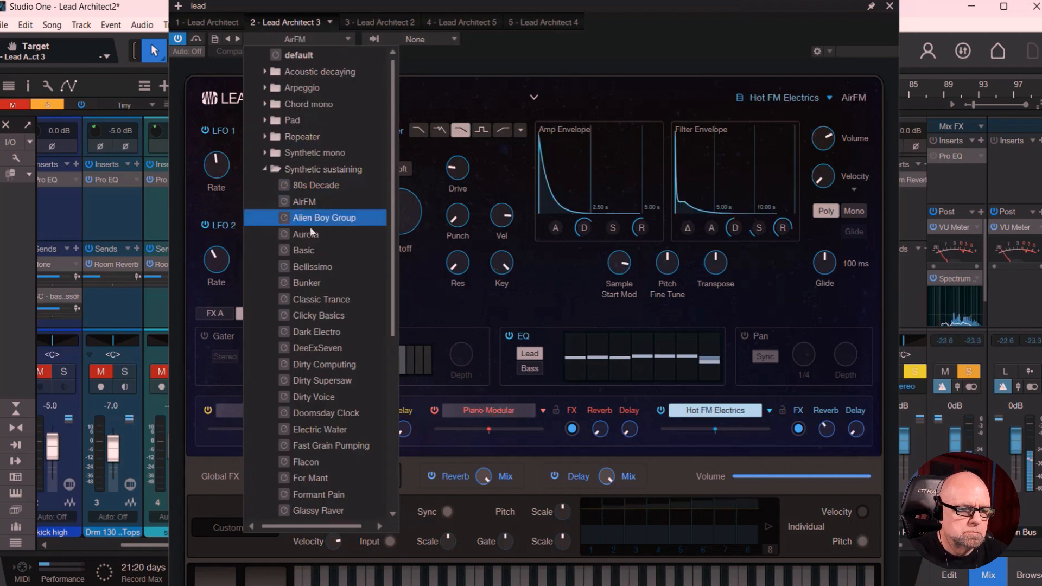
Step: Audition the Alien Boy Group, Aurora, Basic and Classic Trance presets from the Synthetic sustaining category on the lead instrument
click(311, 217)
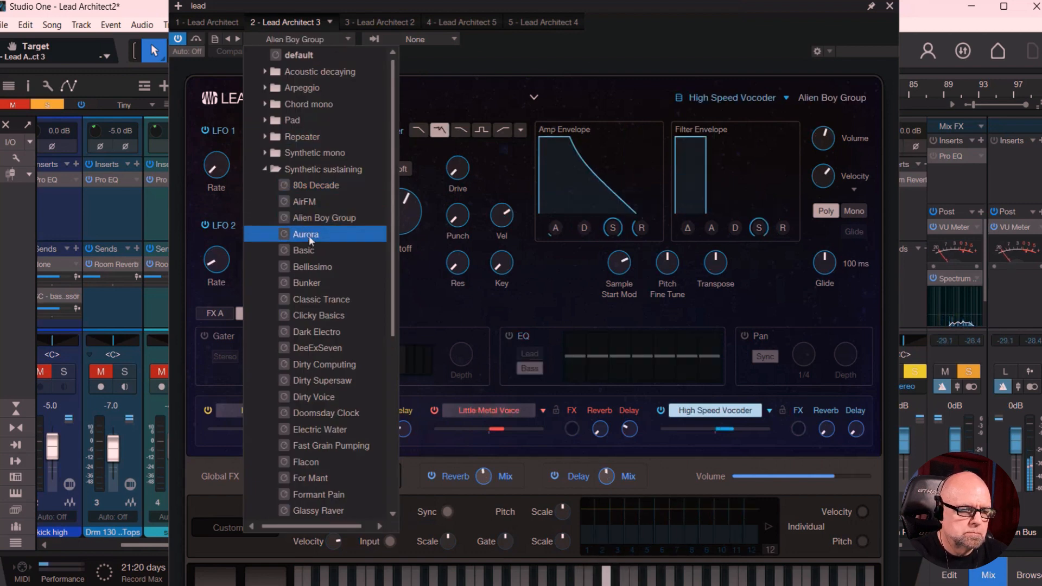
click(309, 235)
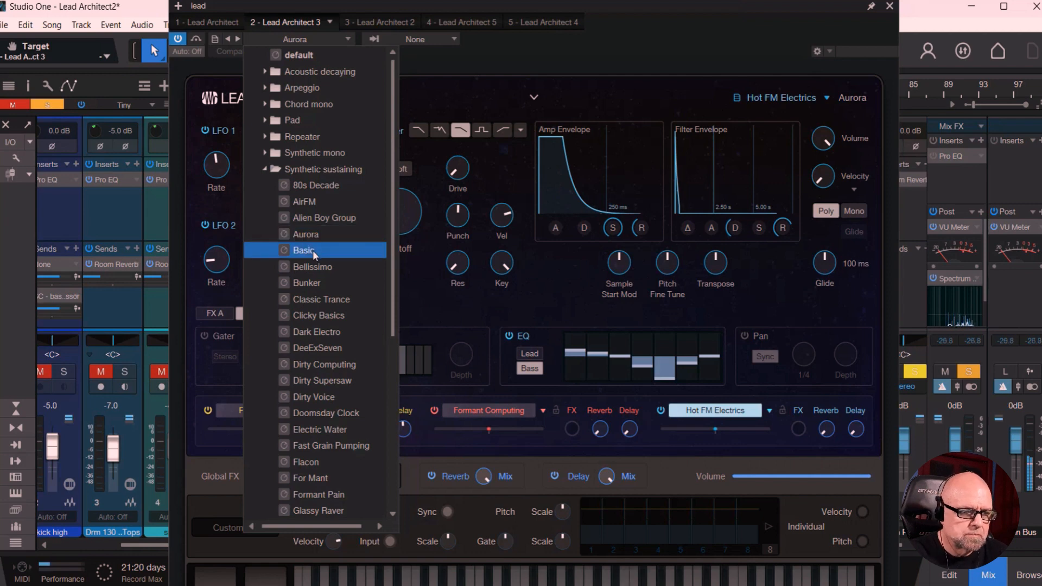
click(312, 249)
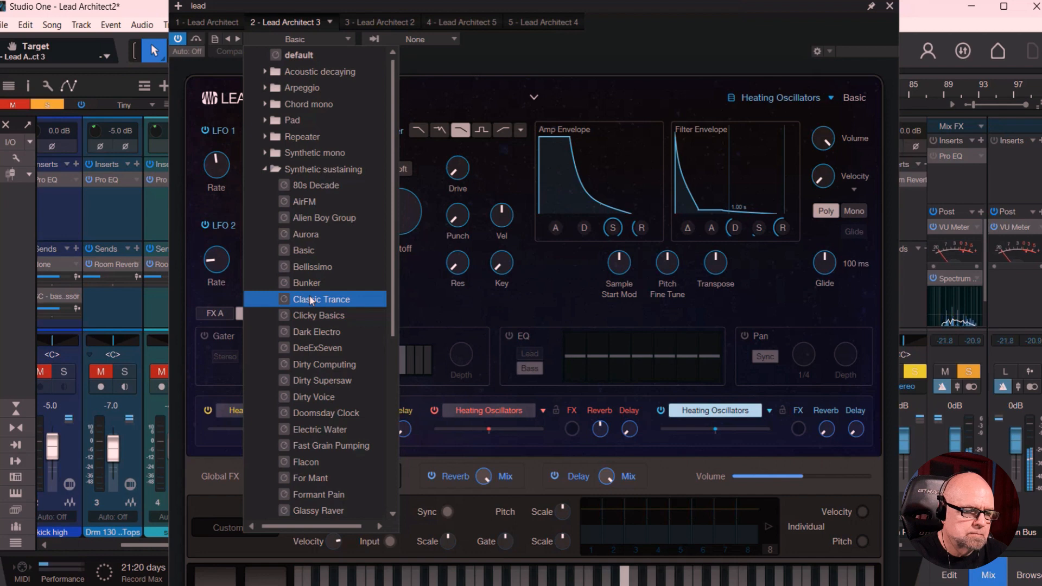
click(310, 298)
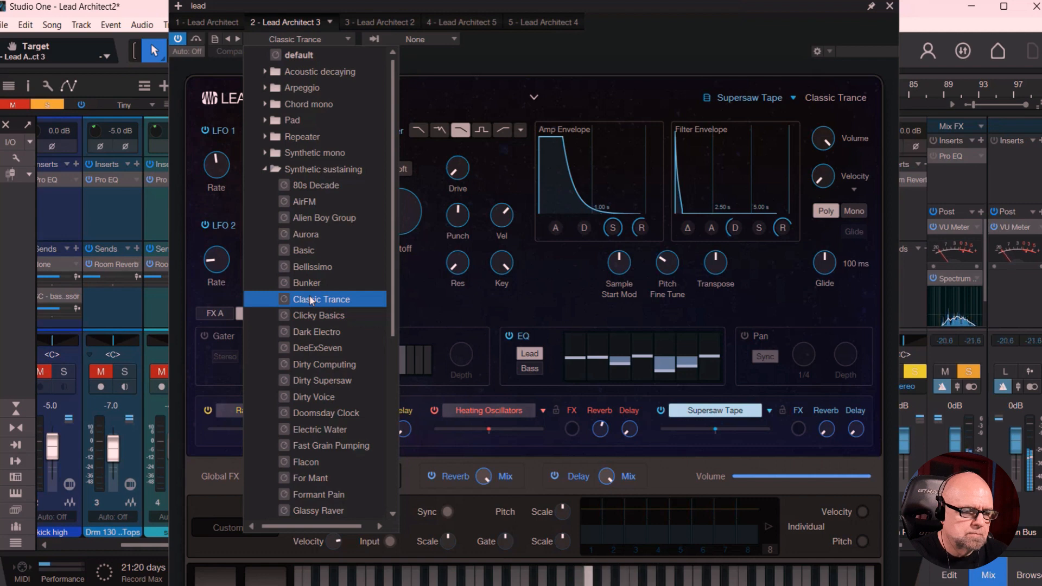
Step: Audition the Clicky Basics and DeeExSeven presets from the Synthetic sustaining category on the lead instrument
click(308, 313)
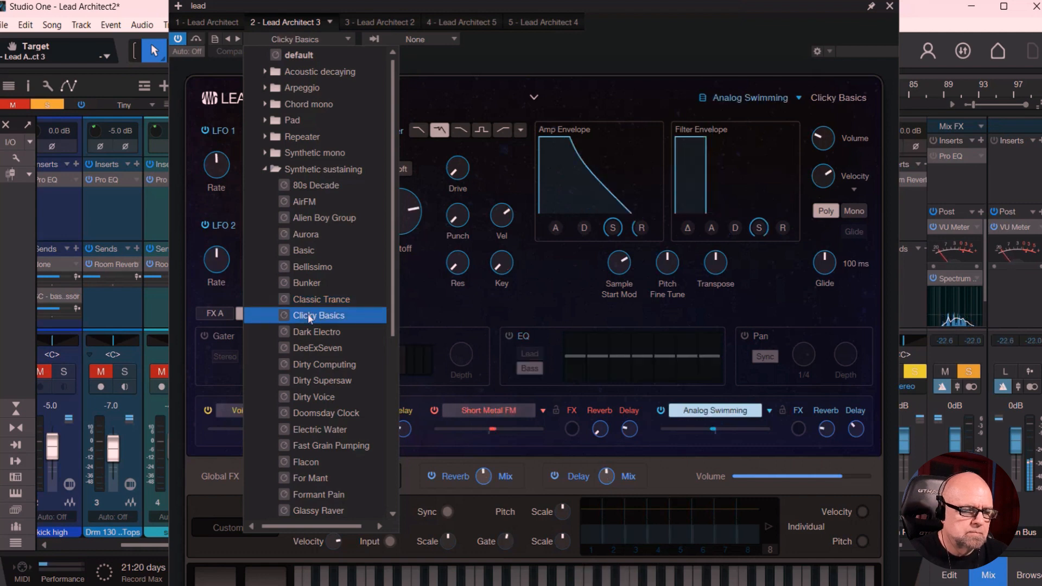
click(302, 347)
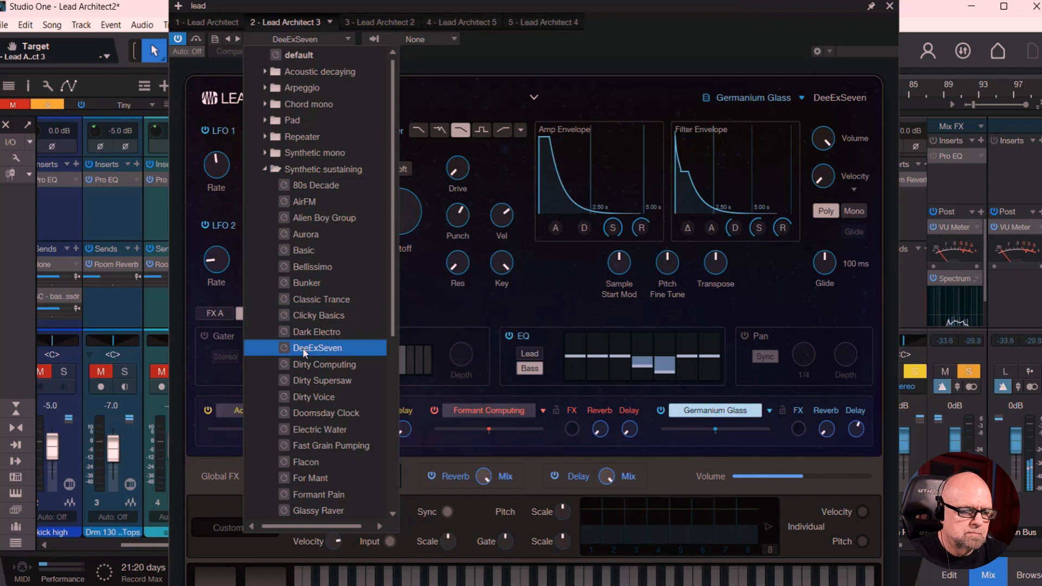
click(304, 382)
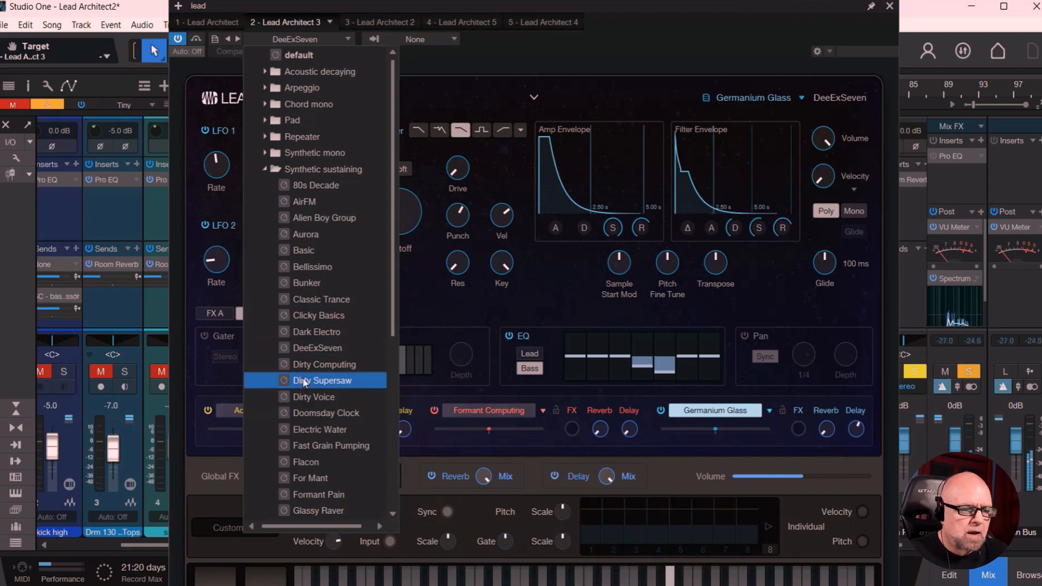
click(326, 185)
click(307, 169)
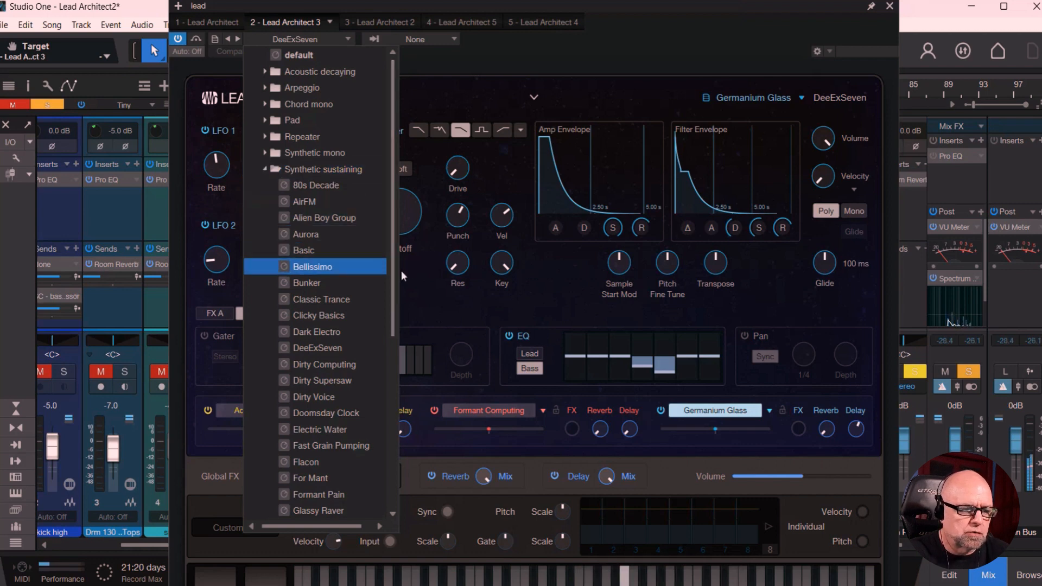
Step: Audition the Fast Grain Pumping, Glitch Rocket, Oldtimer, Richsynth and Speed Heating presets on the lead instrument and close the preset list
drag(394, 271, 397, 381)
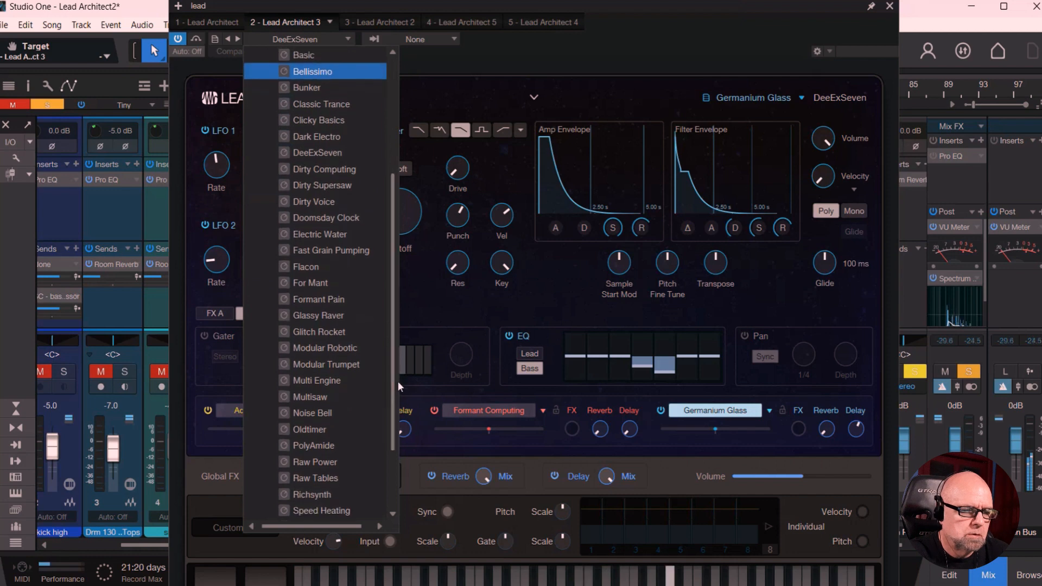
click(341, 251)
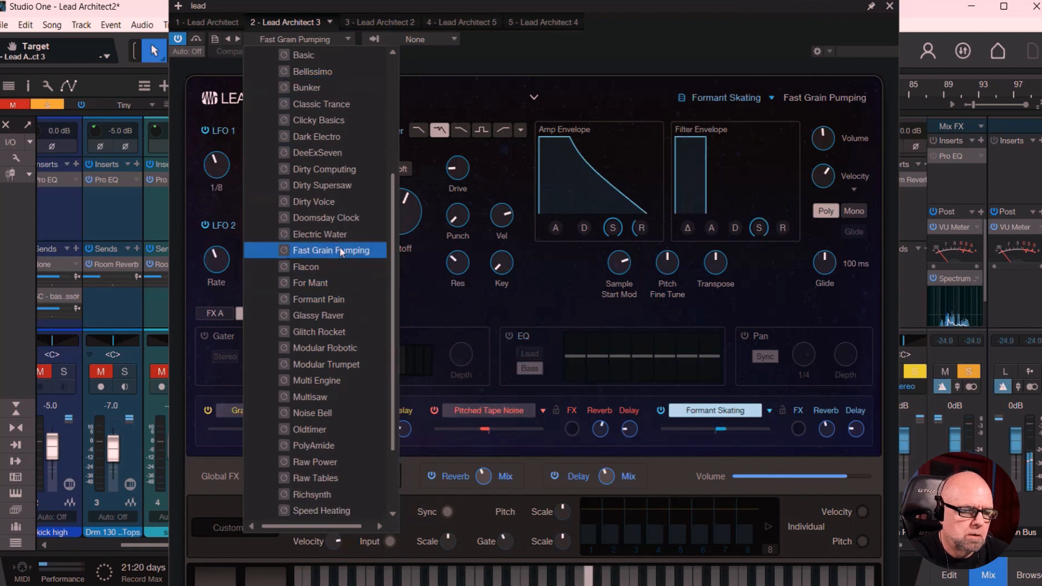
click(323, 333)
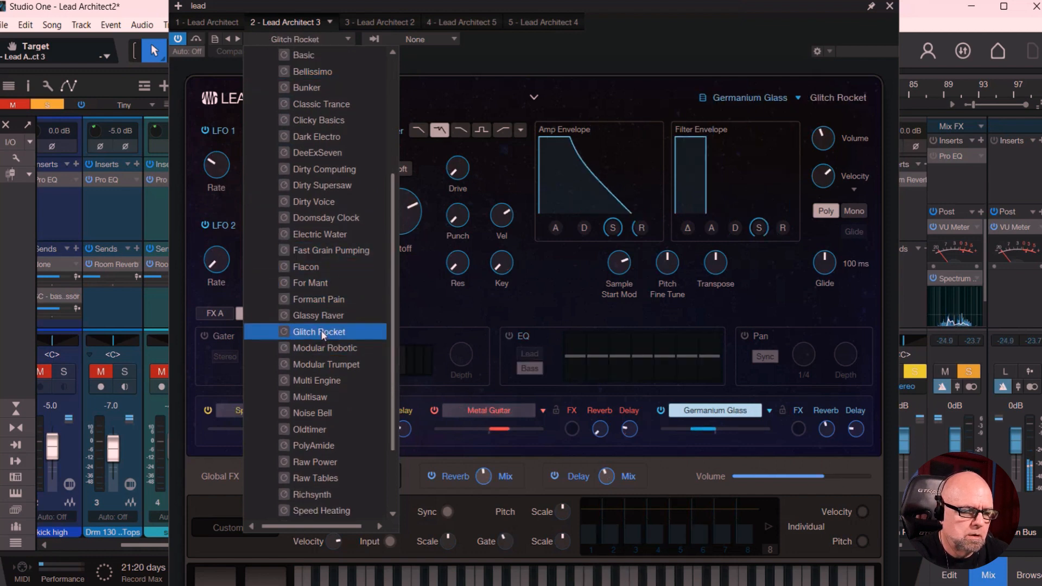
click(316, 430)
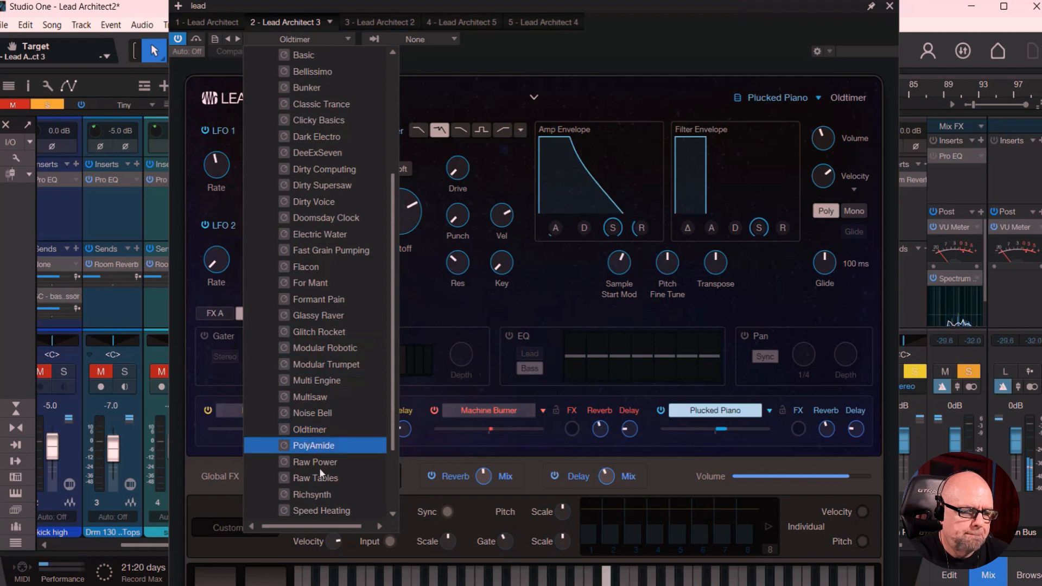
click(320, 496)
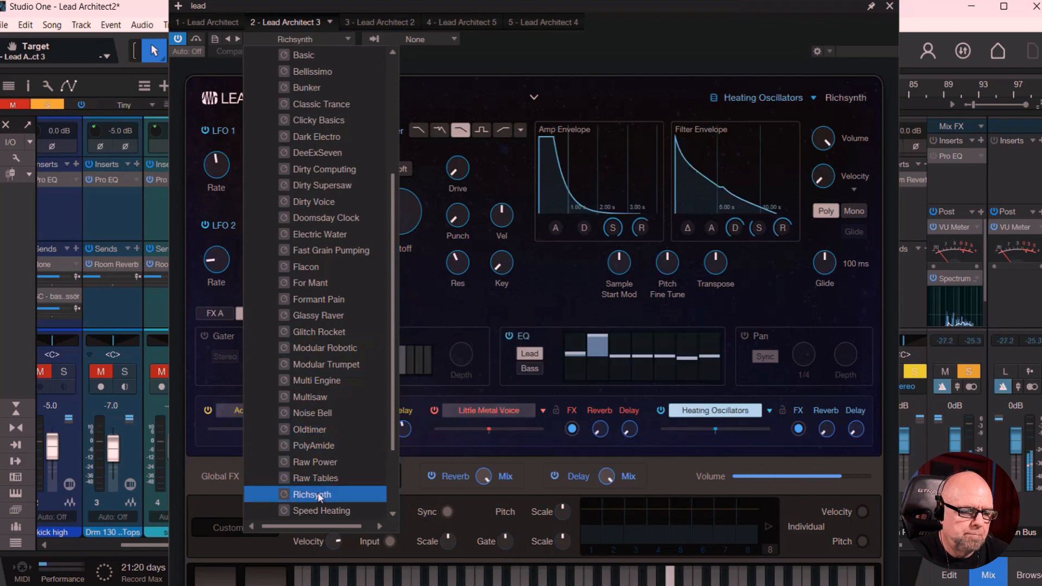
click(320, 512)
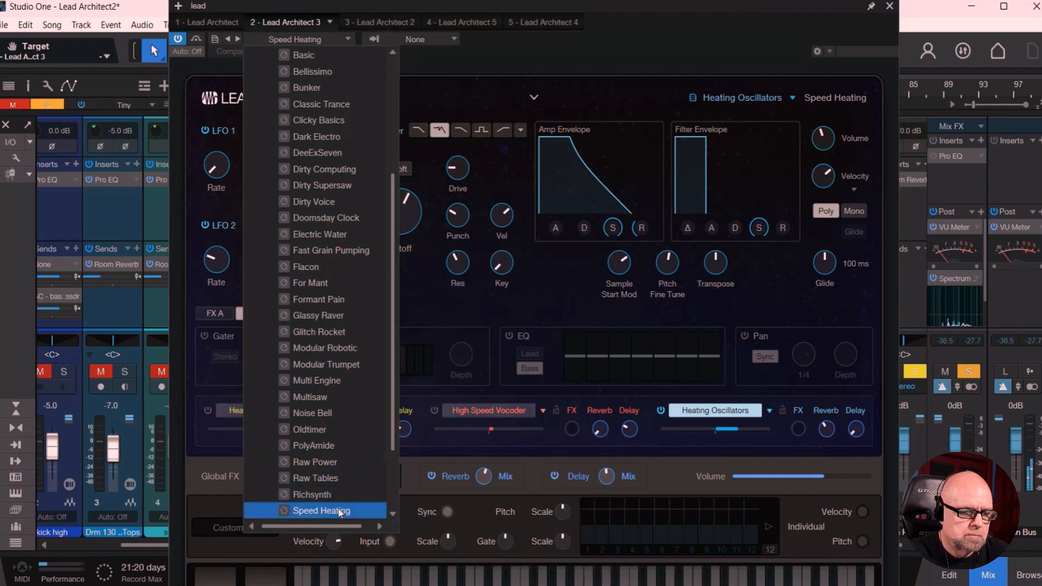
click(458, 438)
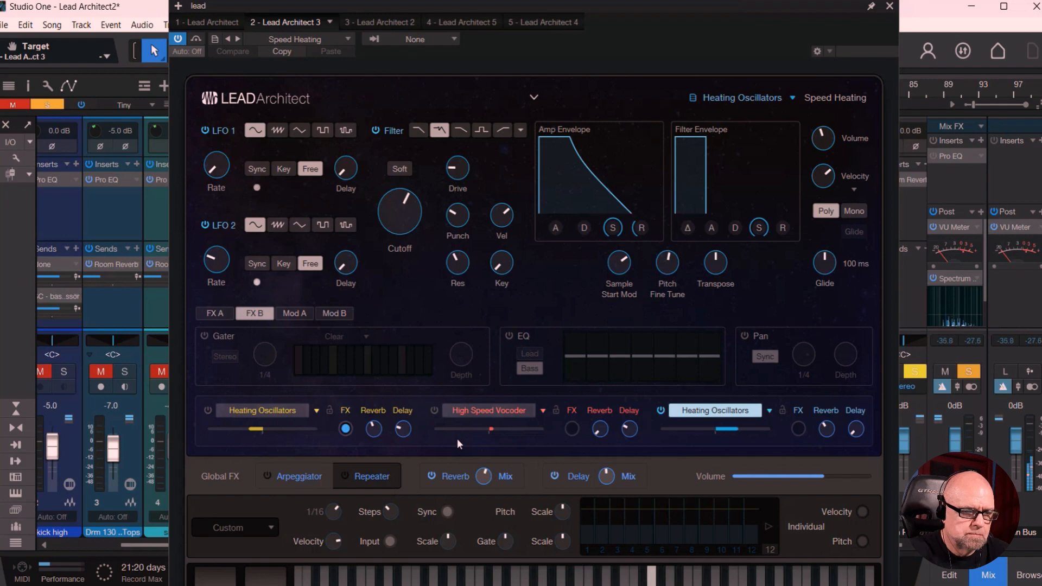
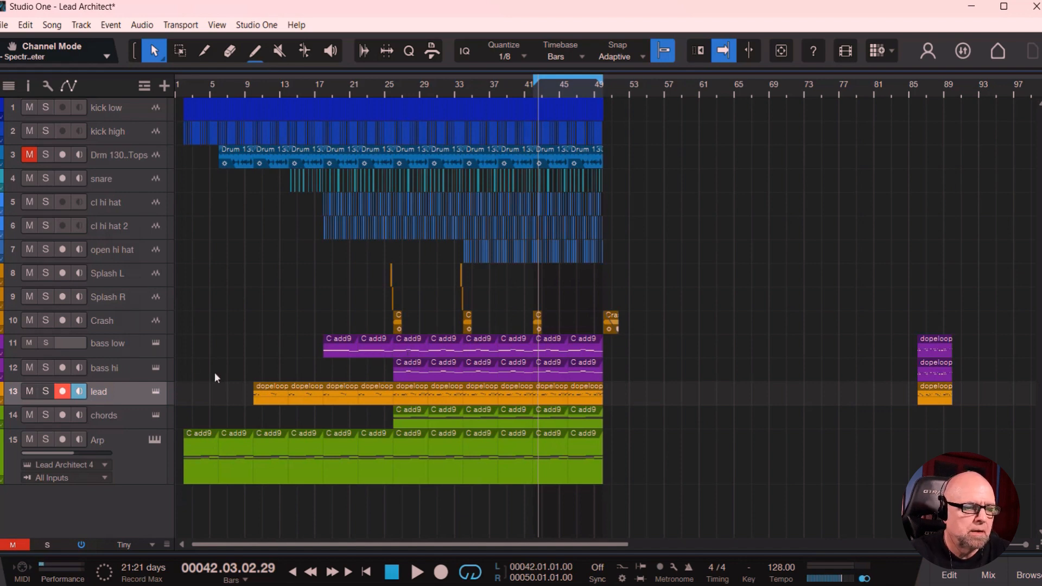
Step: Show the mixer and solo the bass hi channel, leaving the bass low channel unsoloed
click(992, 573)
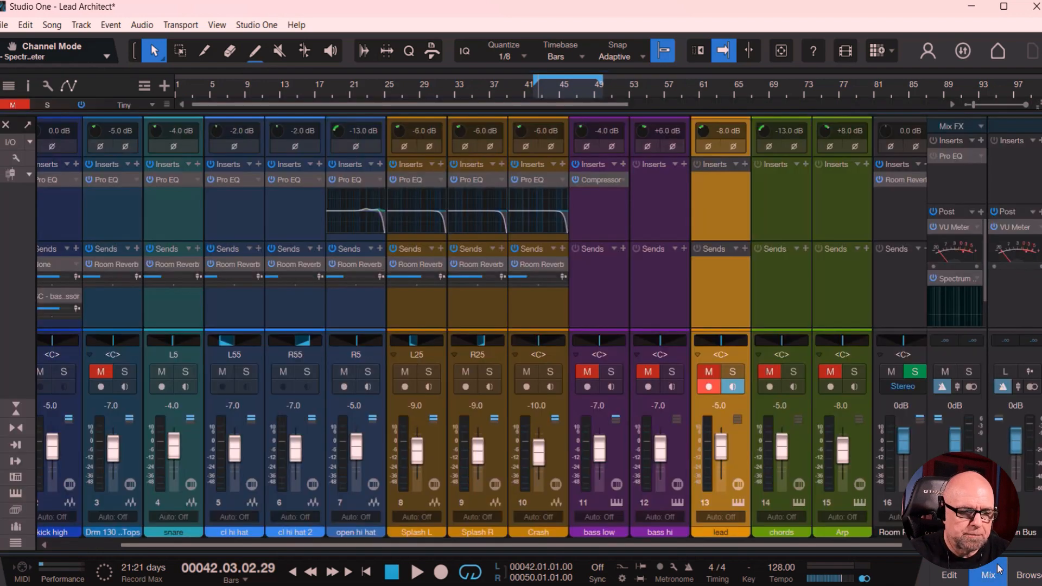
click(677, 374)
click(612, 372)
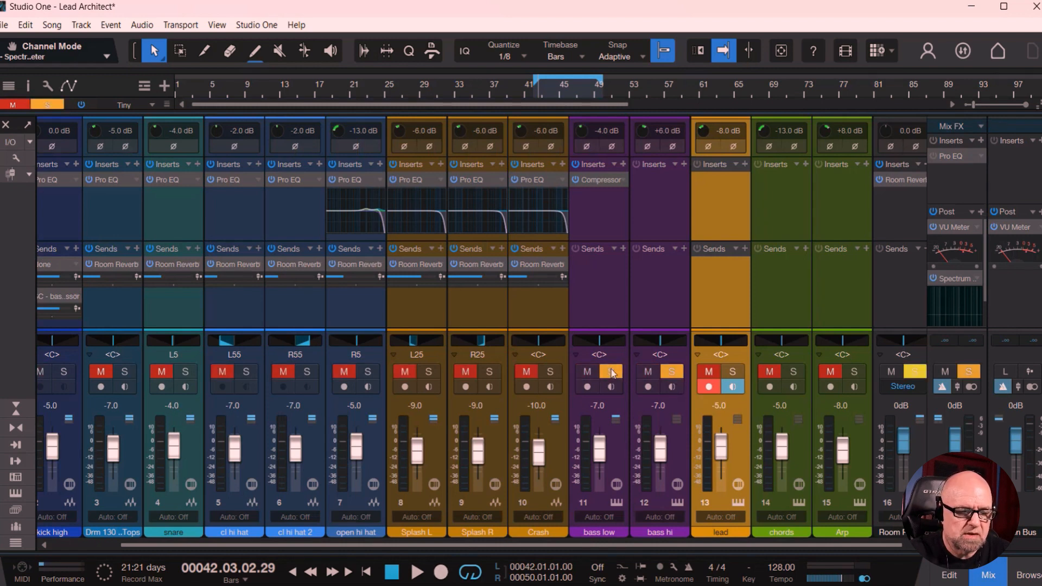
click(612, 373)
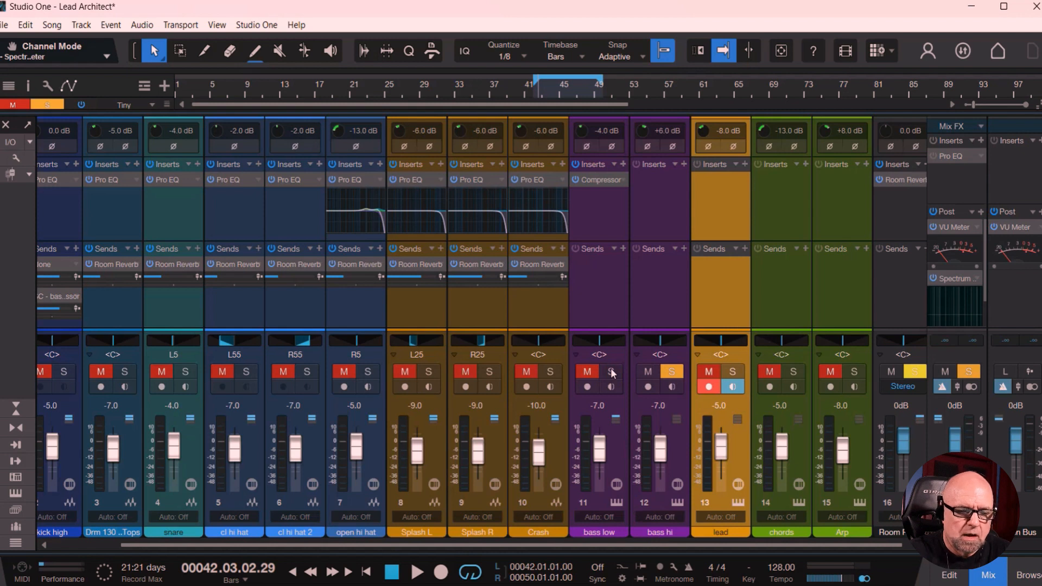
Step: Open the bass hi instrument, examine the EQ and effects of its Metal Guitar, Little Metal Voice and Additive Human layers, and close it
click(677, 504)
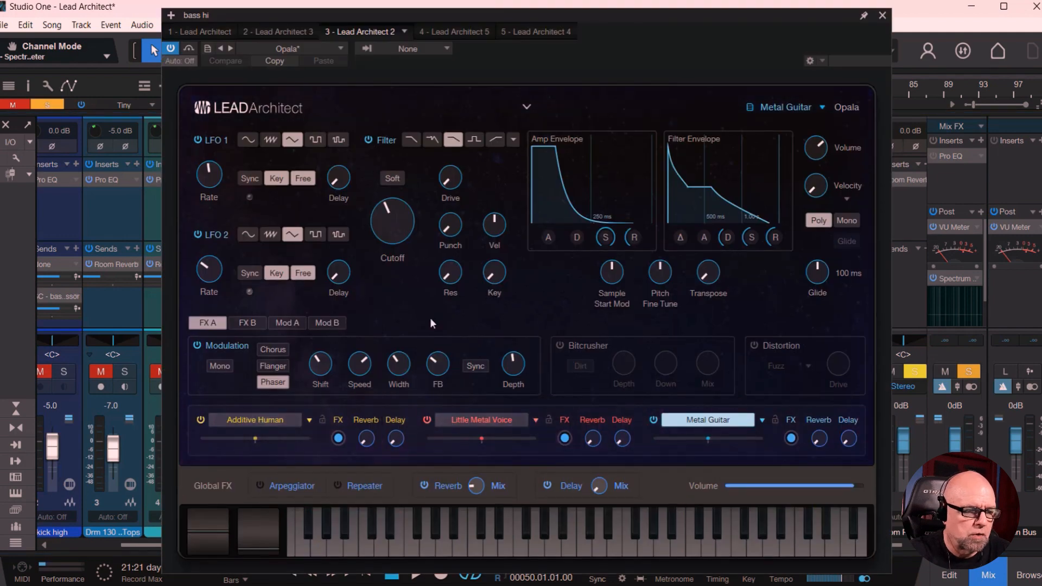
click(252, 323)
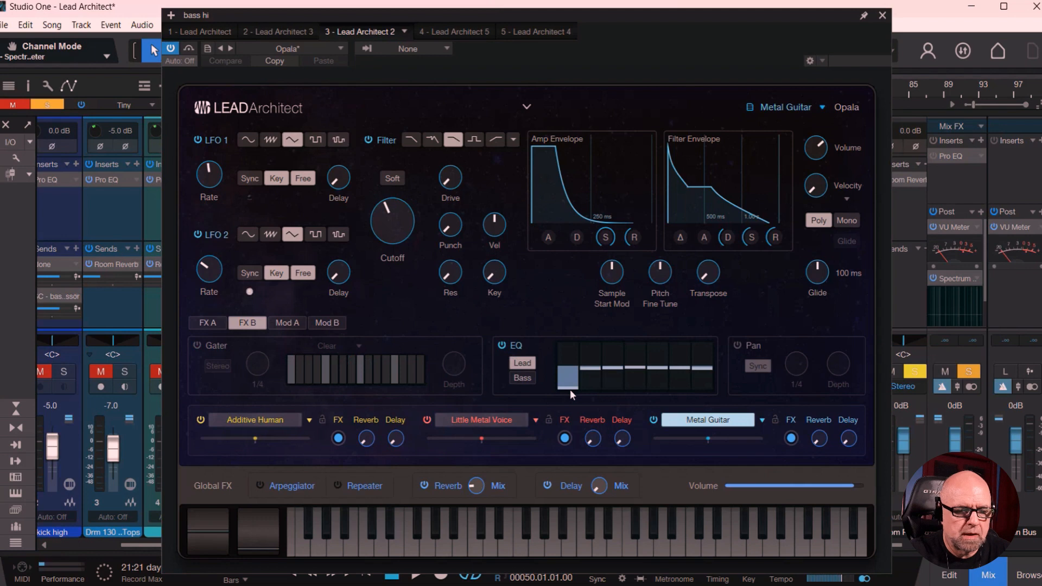
mouse_move(568, 391)
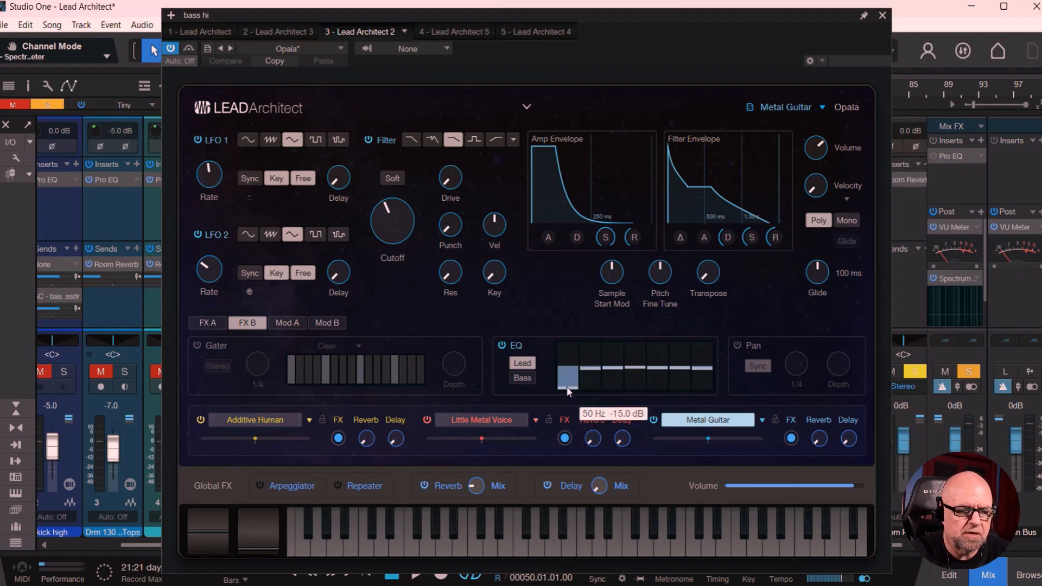
click(480, 421)
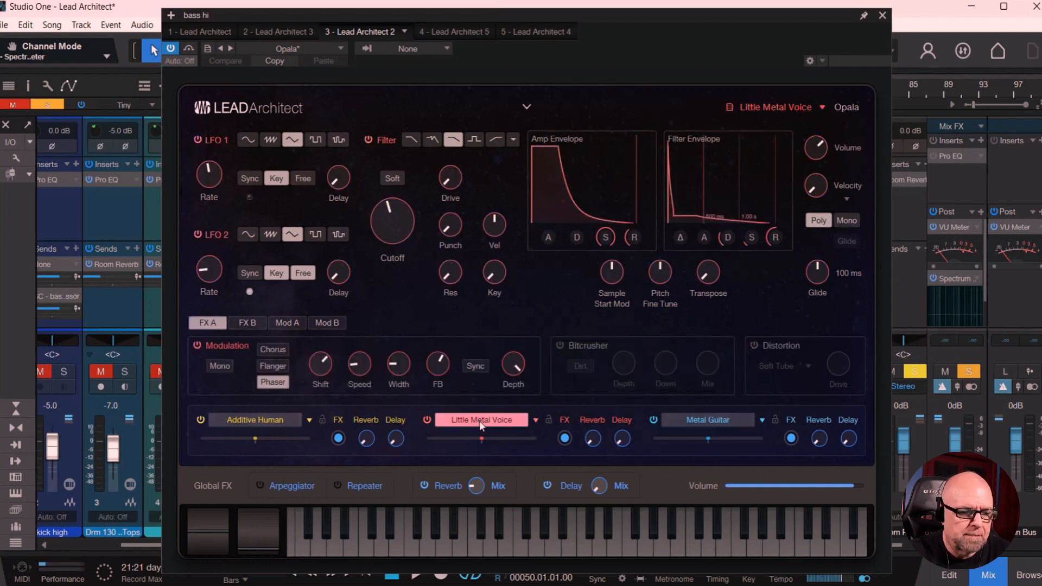
click(259, 322)
click(254, 420)
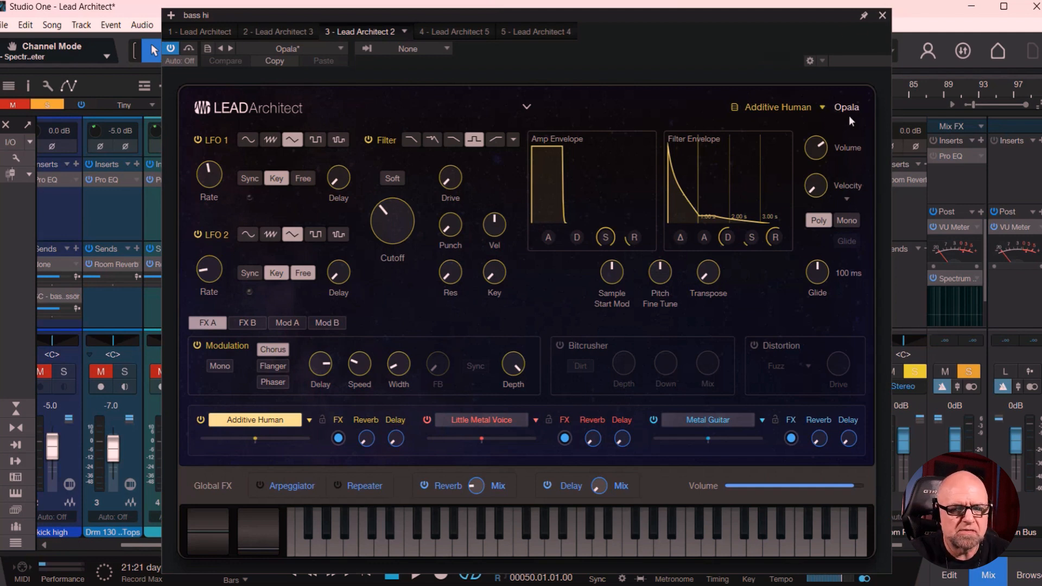
click(883, 15)
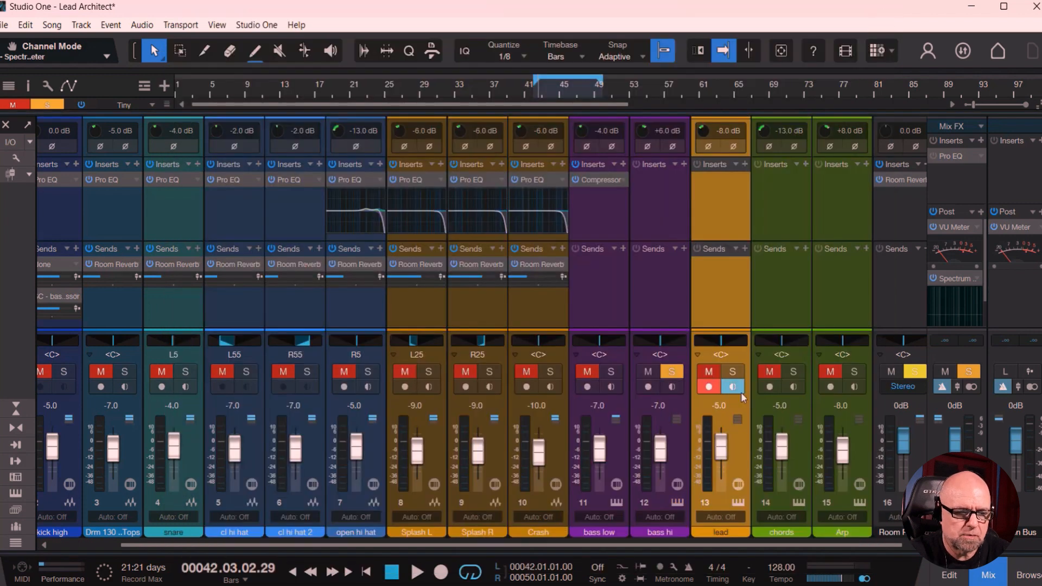
Step: Solo the bass low channel as well, open its instrument, and review the EQ settings of its three layers
click(612, 373)
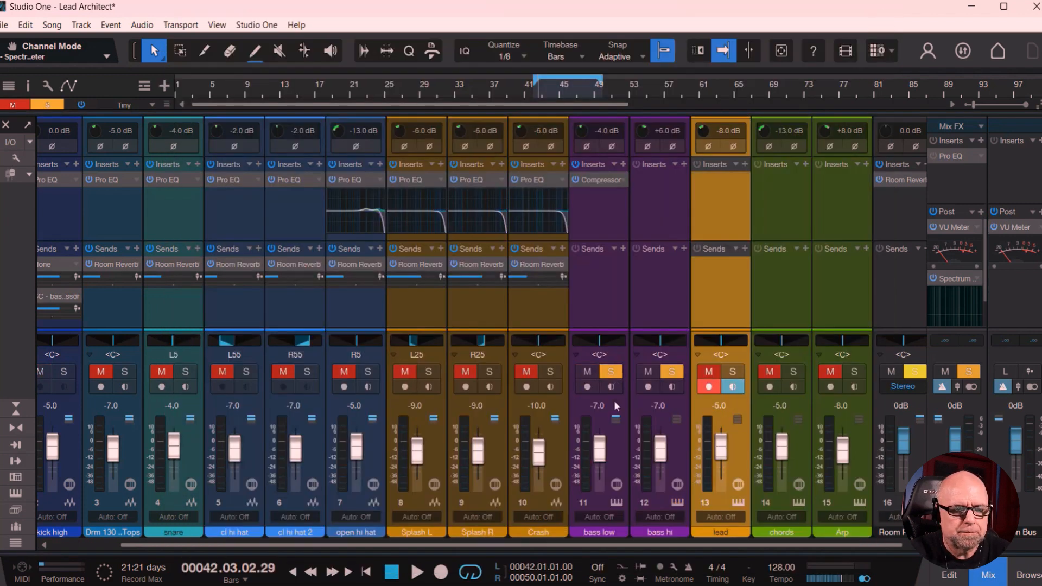
click(617, 504)
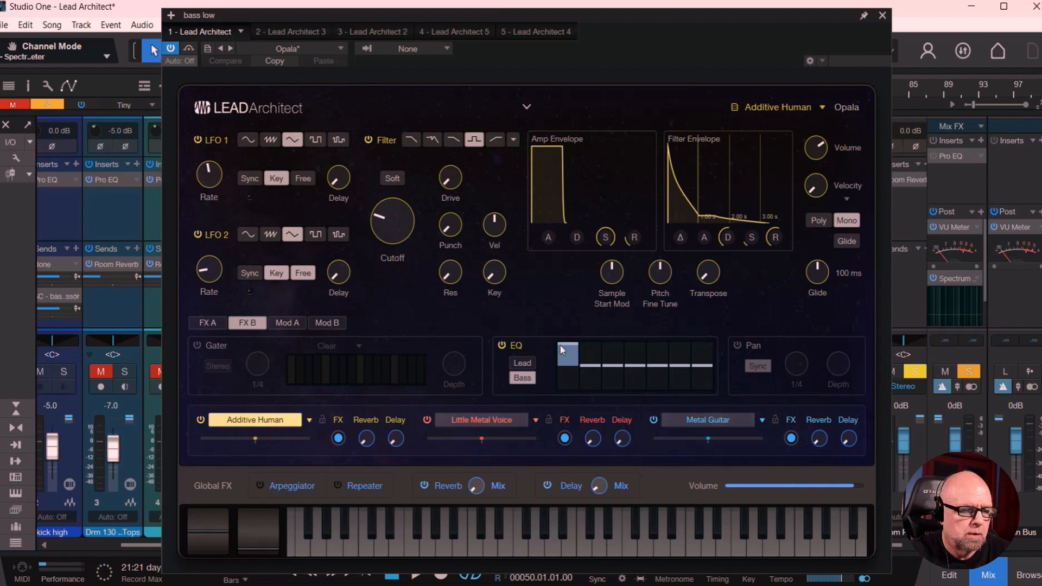
click(486, 421)
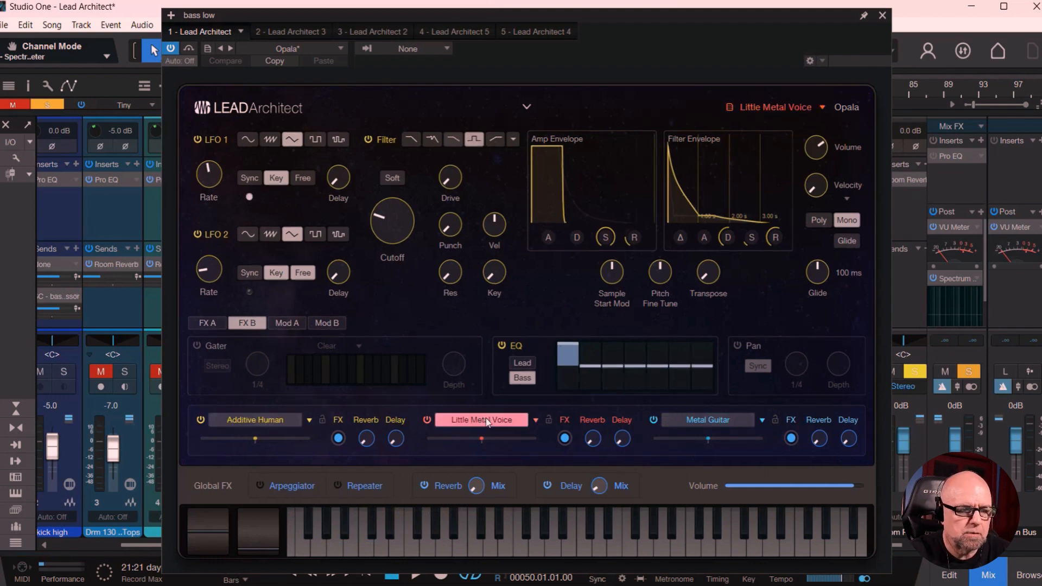
click(699, 421)
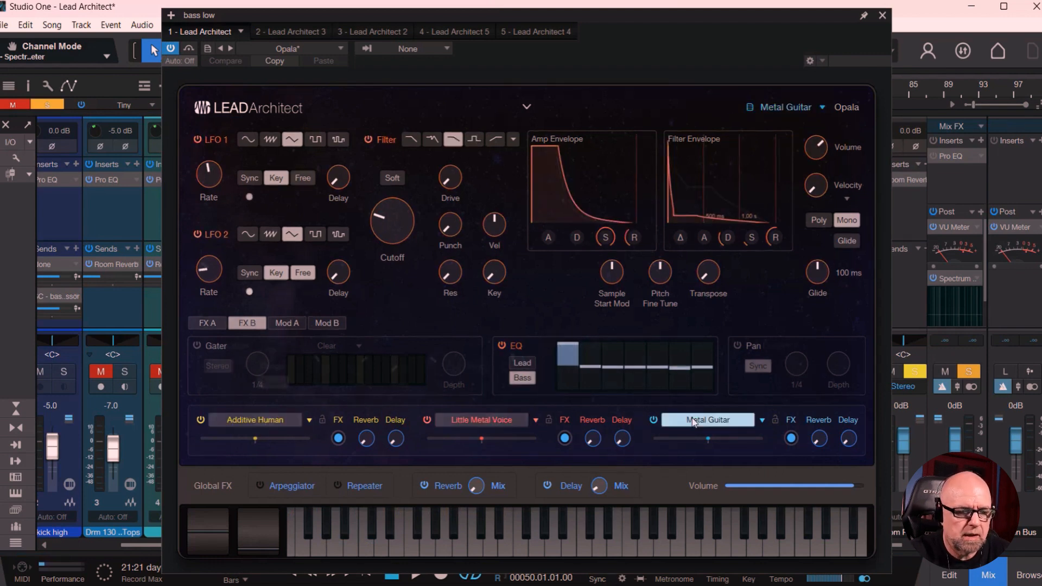
click(283, 424)
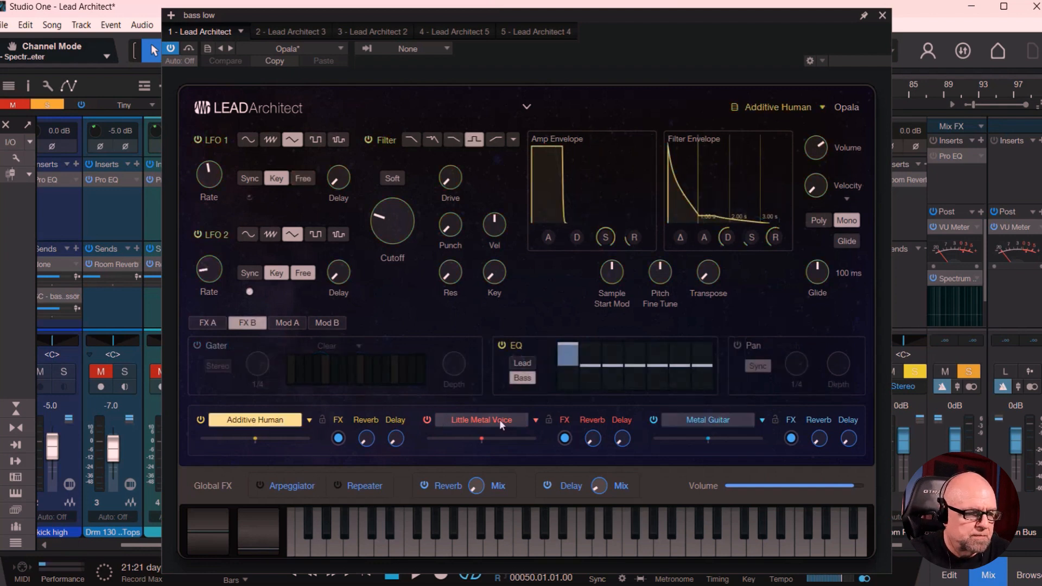
Step: Examine the modulation effects of the Additive Human, Little Metal Voice and Metal Guitar layers in the bass low instrument
click(218, 324)
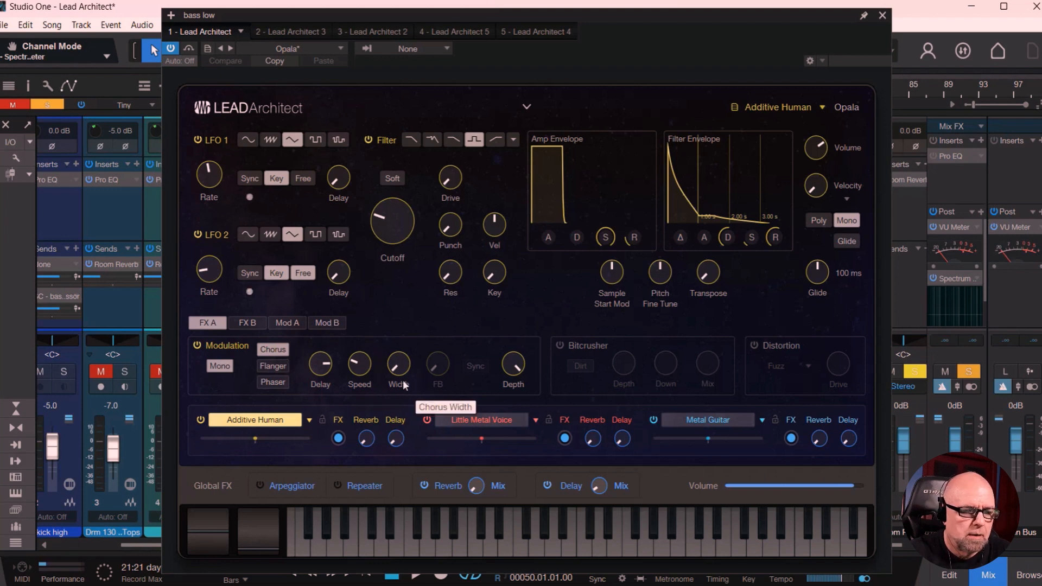
click(479, 419)
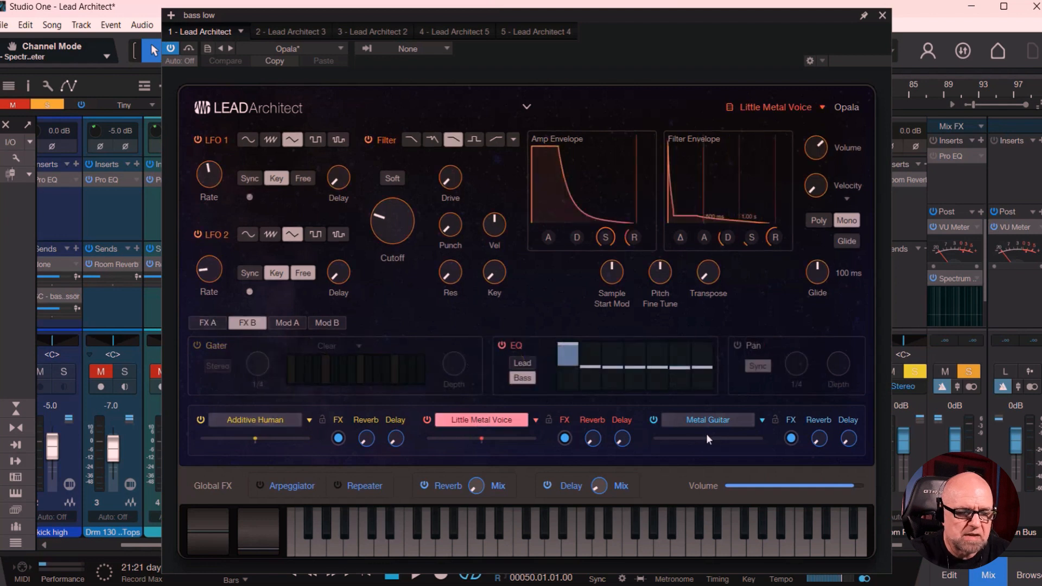
click(205, 325)
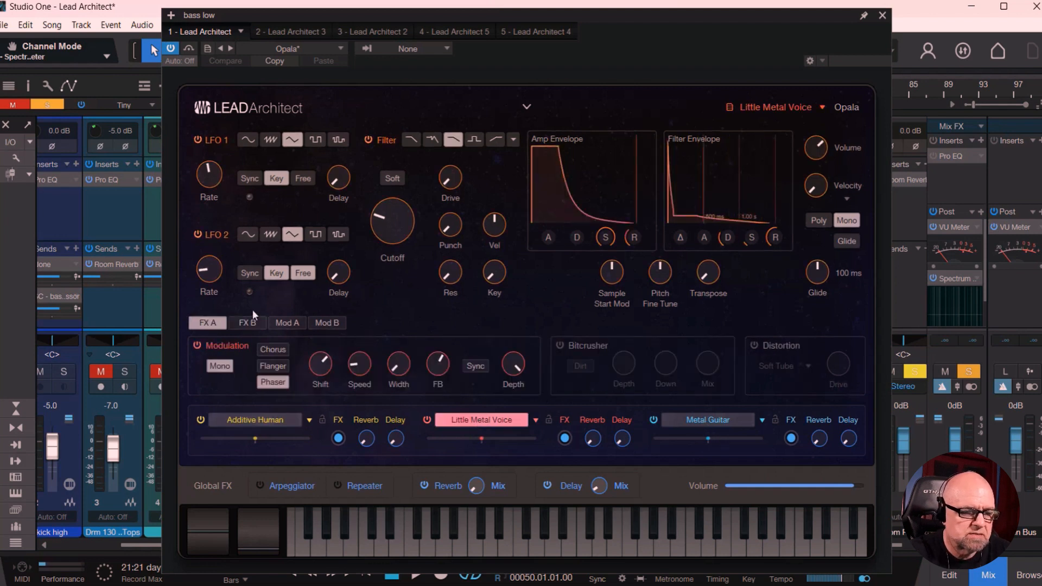
click(705, 416)
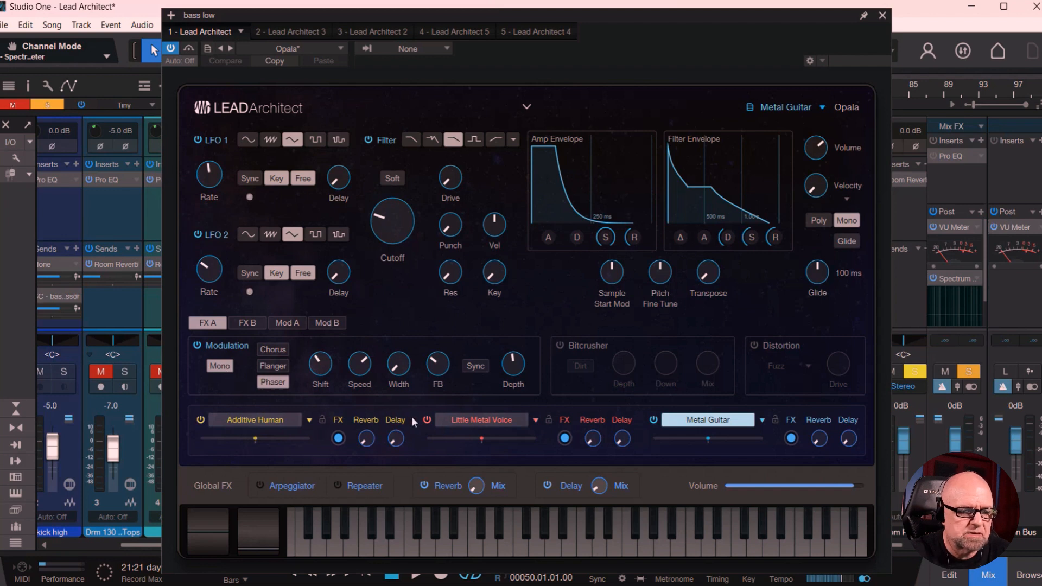
click(486, 418)
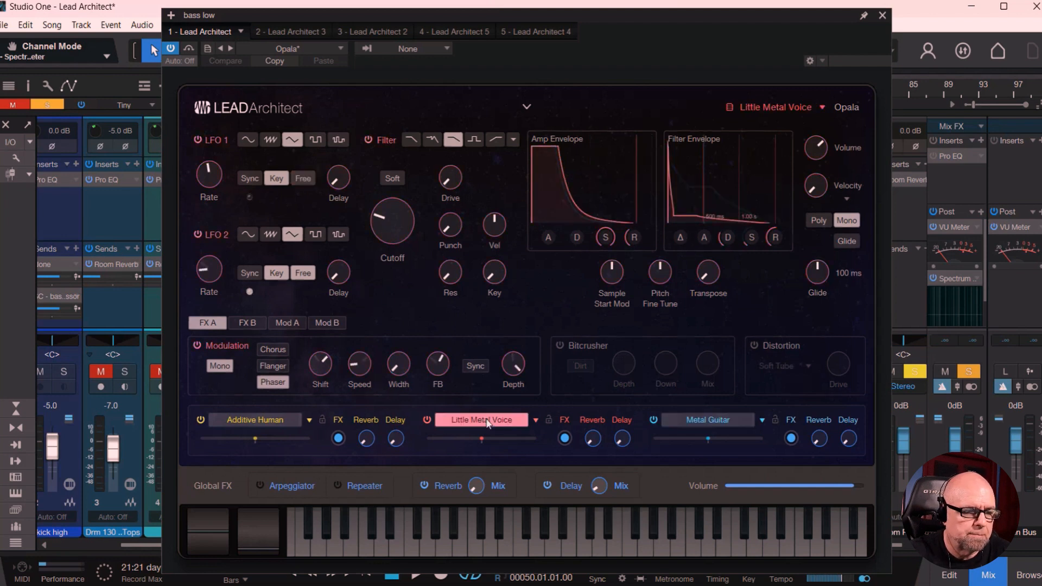
Step: Check the Additive Human layer in bass low, switch to the bass hi instrument, and examine the EQ of its three layers
click(279, 417)
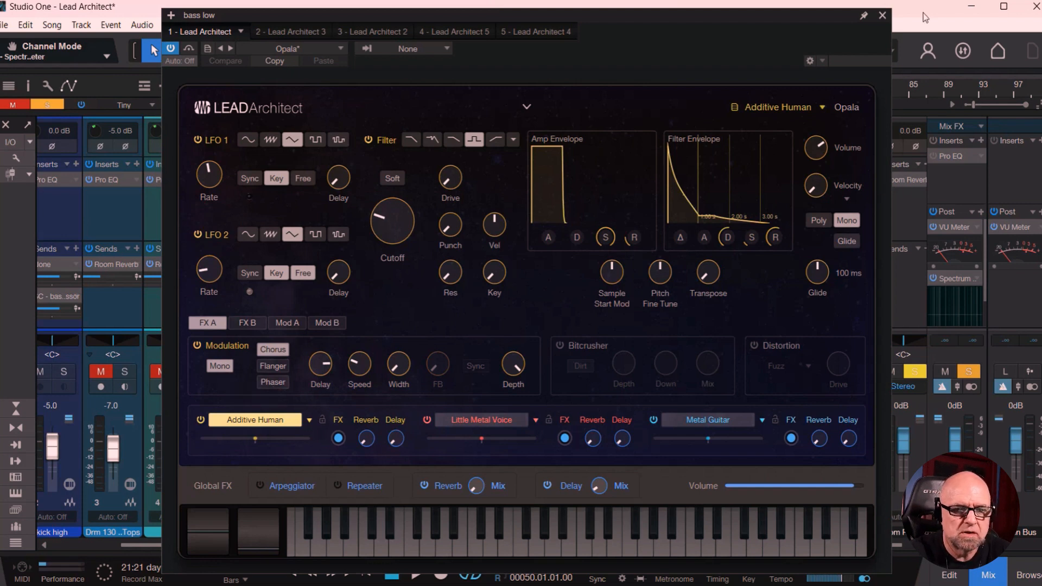
click(883, 17)
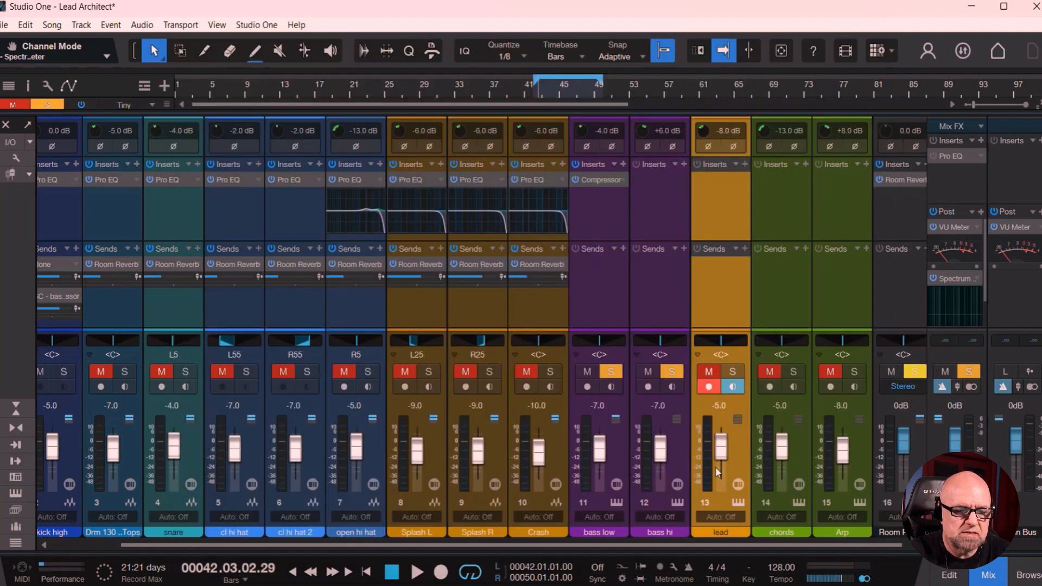
click(676, 504)
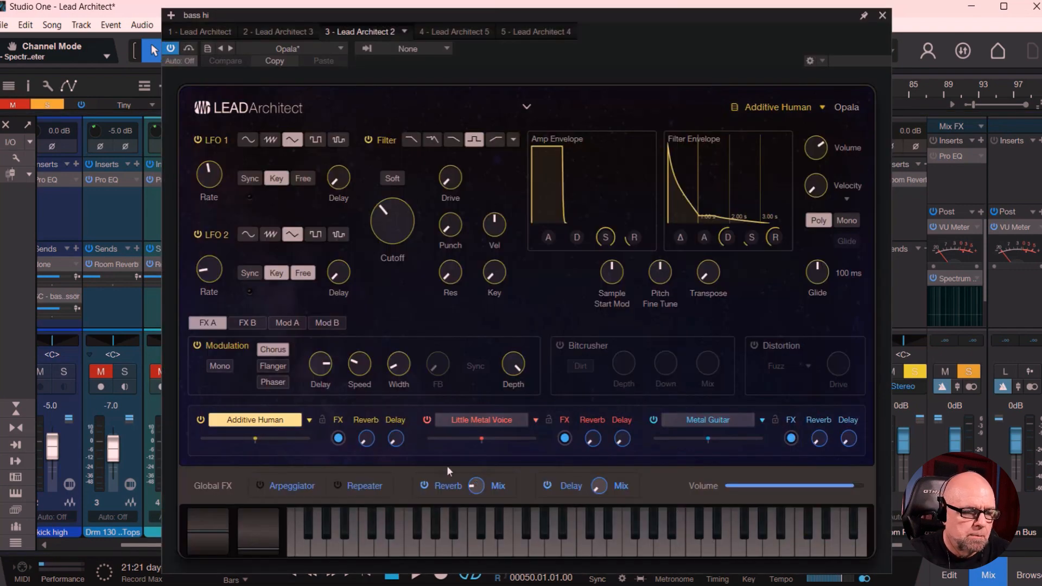
click(262, 323)
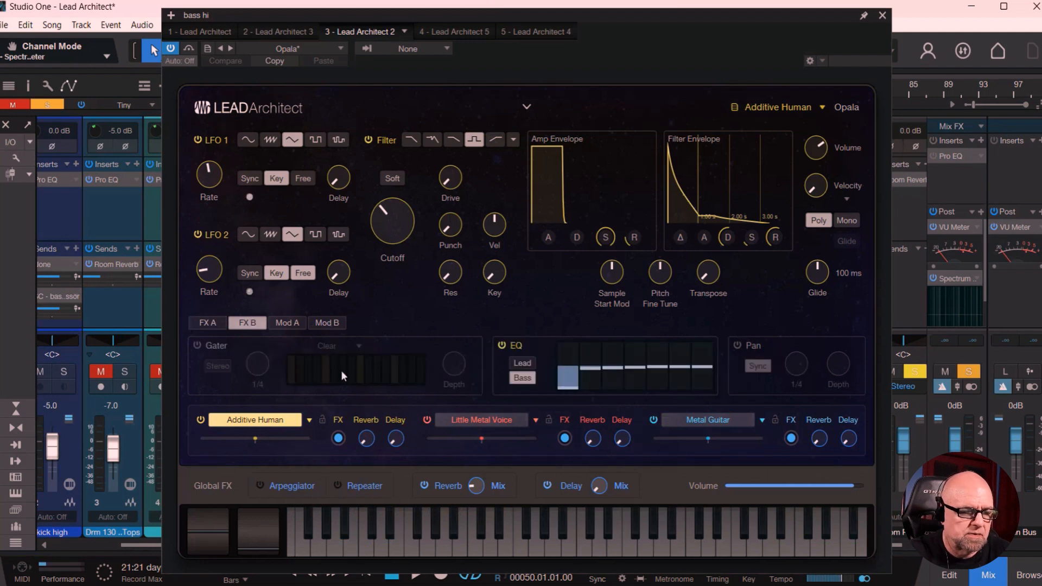
click(459, 421)
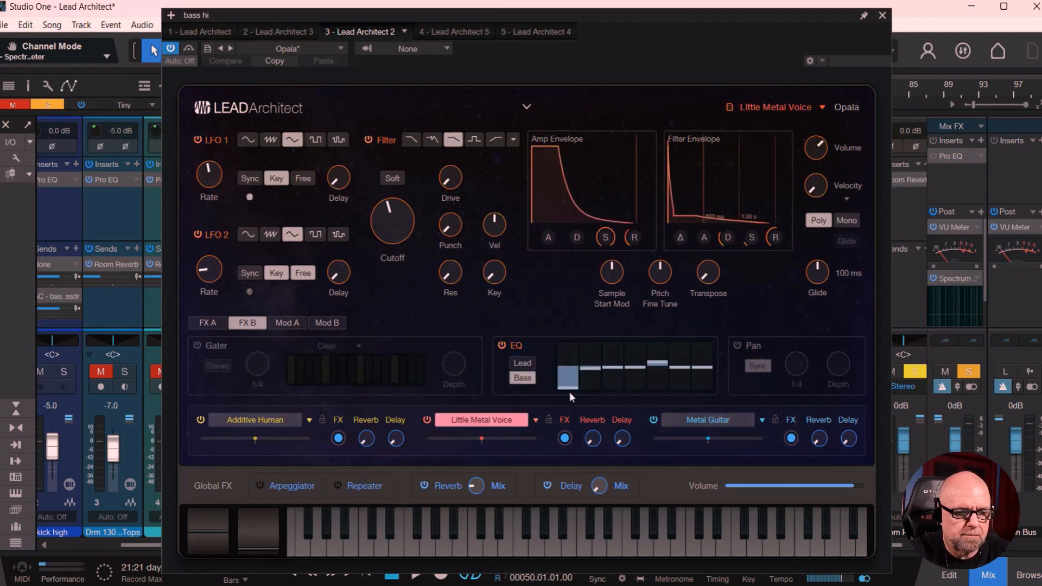
click(711, 424)
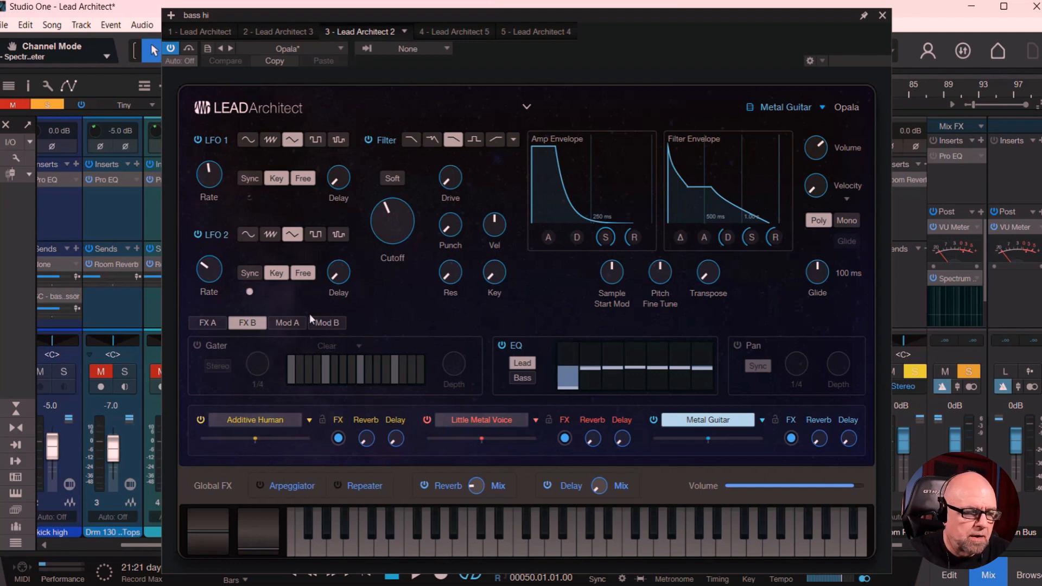
Step: Examine the modulation effects of the Metal Guitar, Little Metal Voice and Additive Human layers in the bass hi instrument, and close it
click(210, 323)
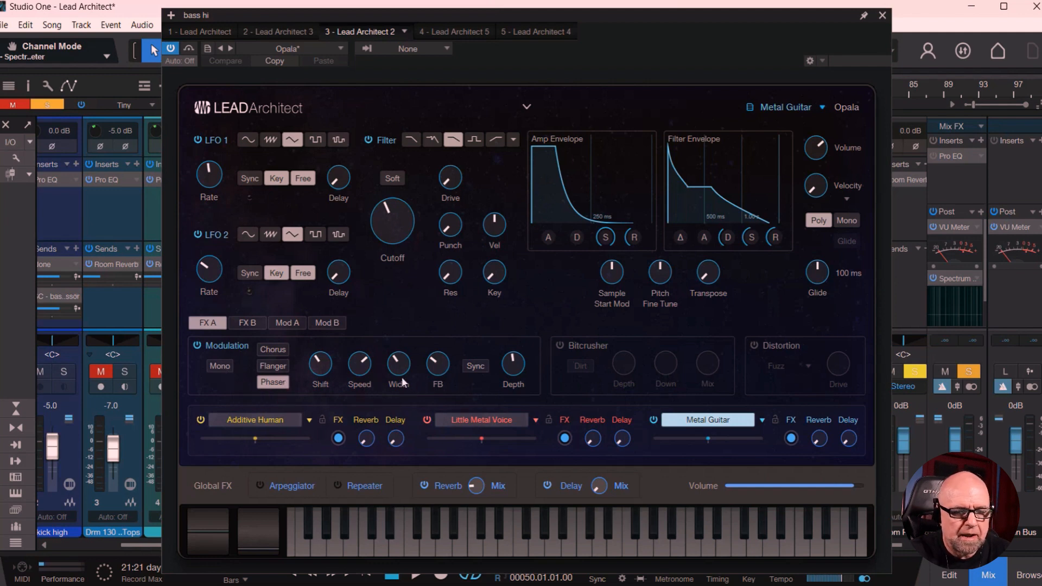
mouse_move(402, 379)
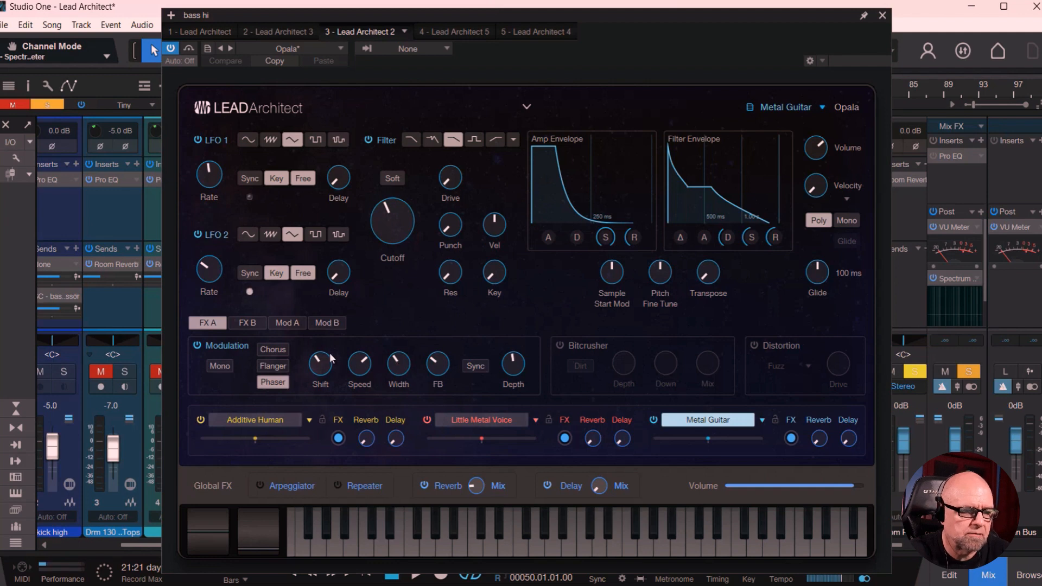
click(488, 422)
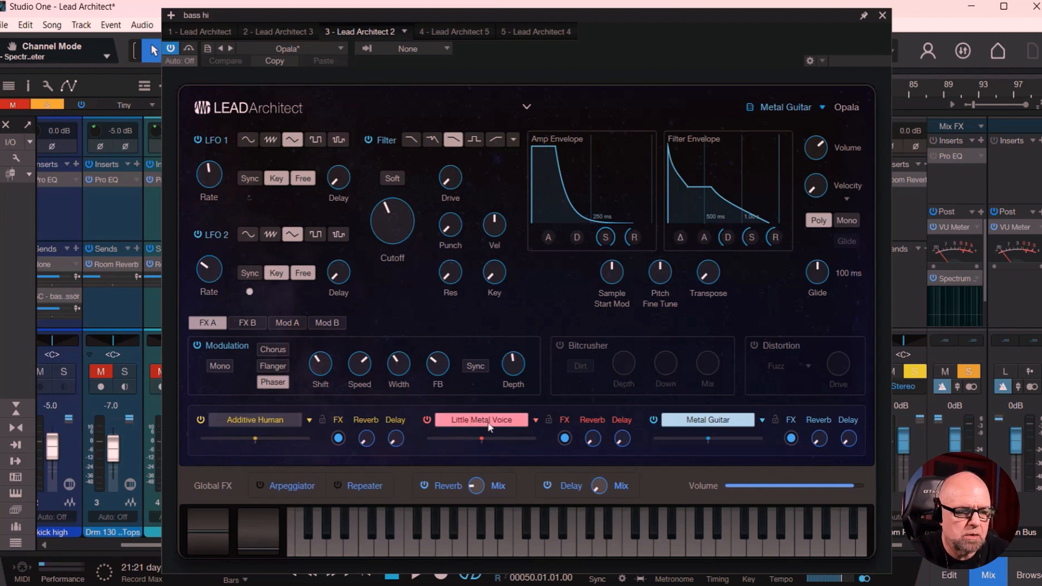
click(205, 325)
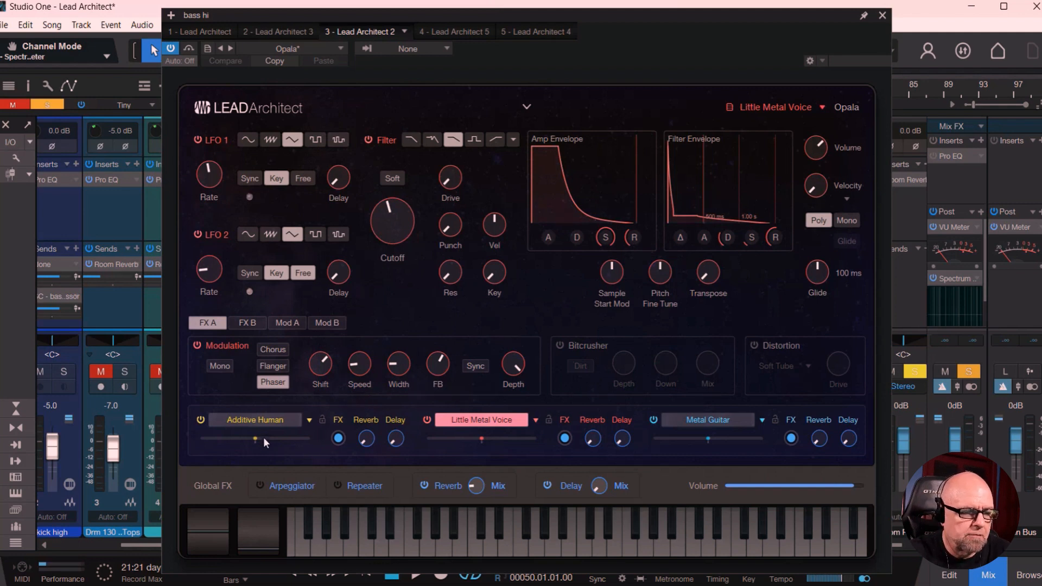
click(260, 420)
click(218, 321)
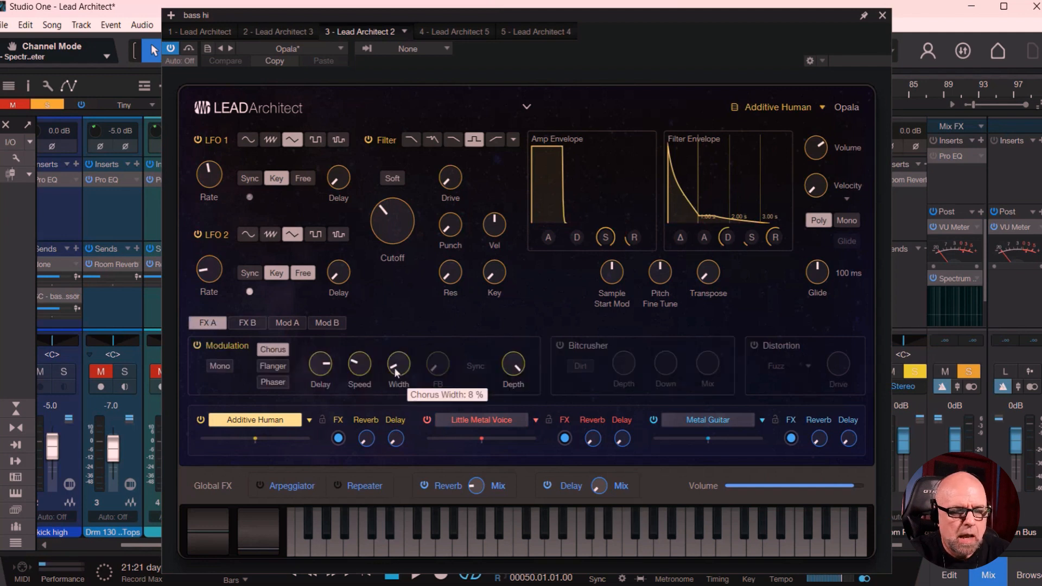
click(878, 16)
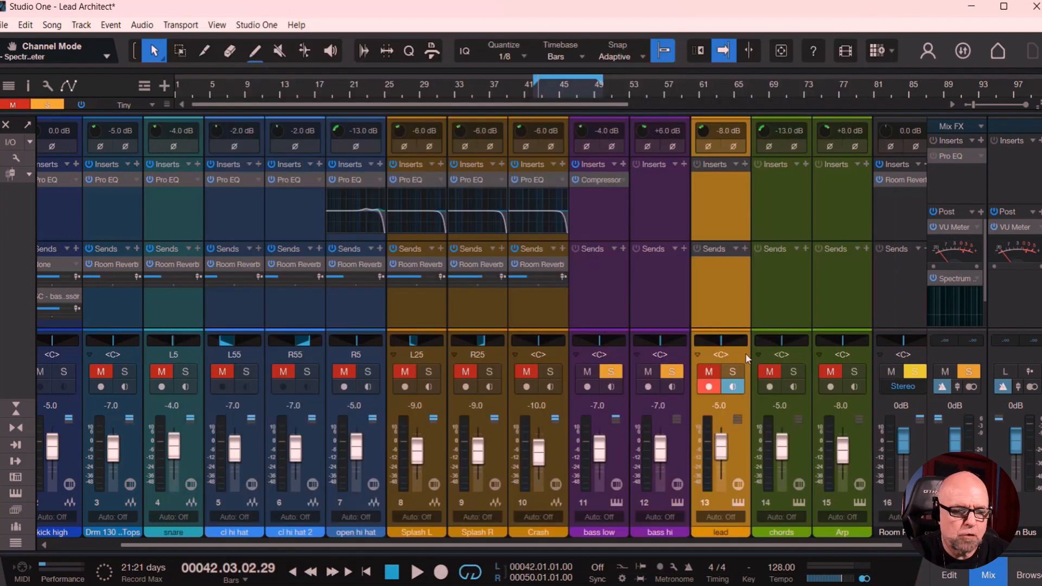
Step: Reopen the bass low instrument, compare the modulation width and mono settings across its three layers, and close it
click(613, 504)
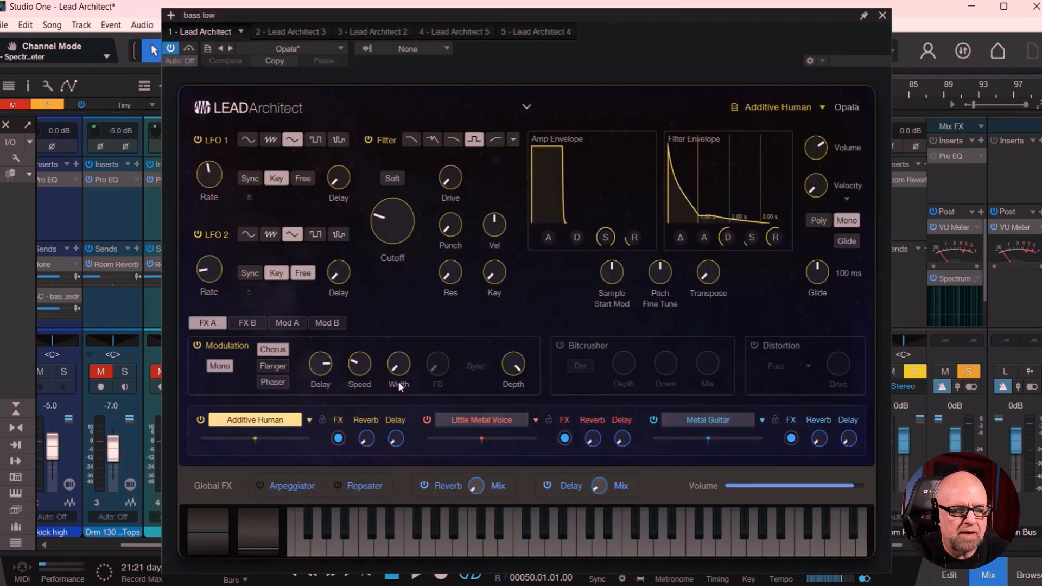
click(486, 429)
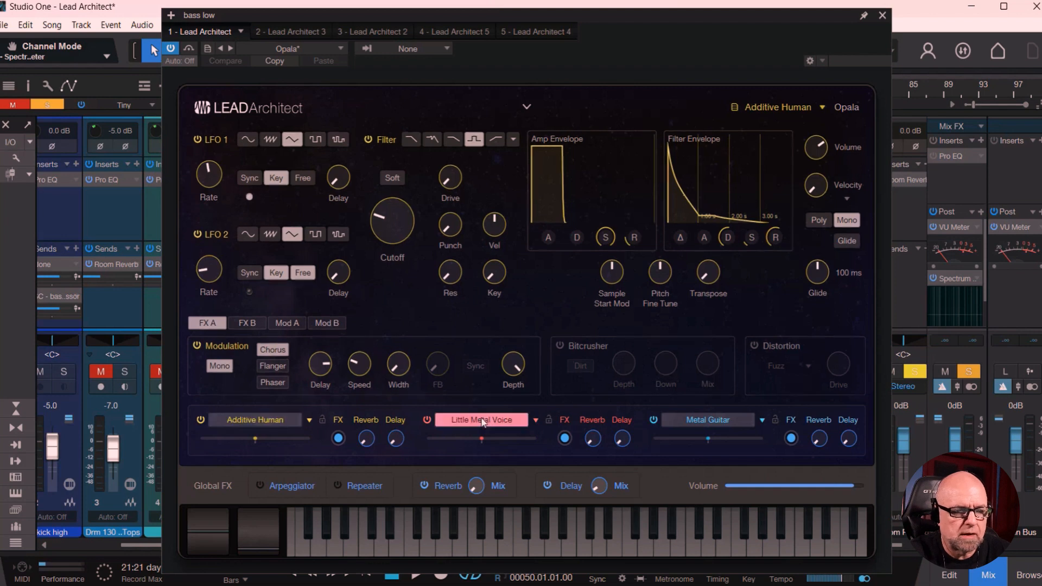
click(705, 422)
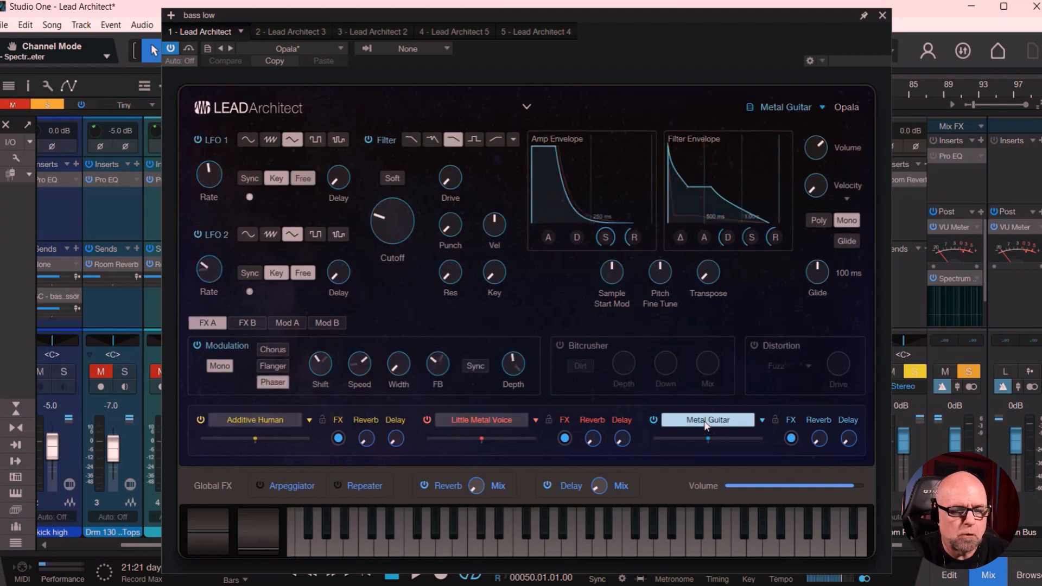
click(882, 17)
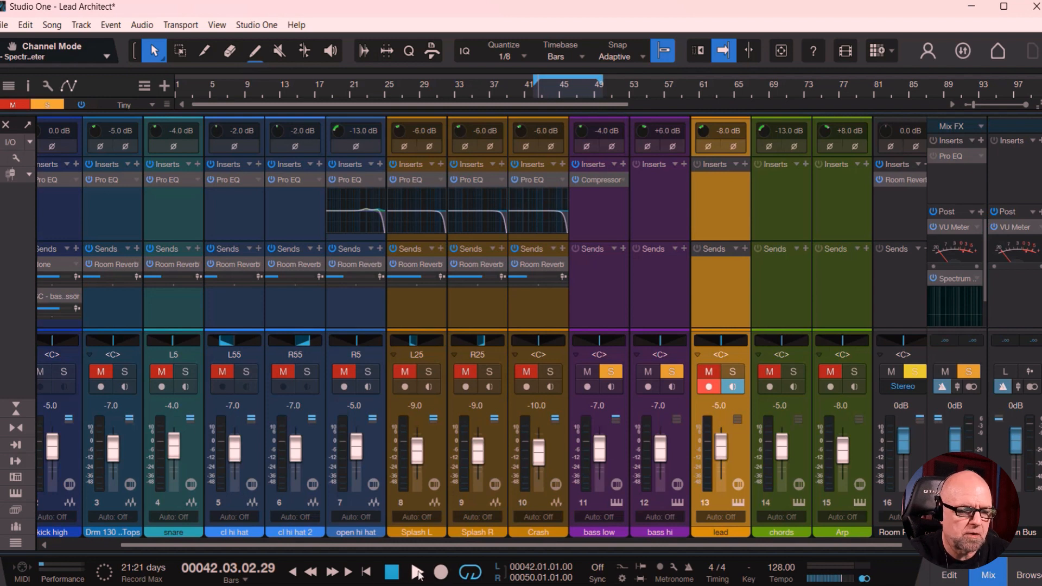
Step: Audition the looped section with both bass channels soloed, with bass low alone, with bass hi alone, and with both together again
click(417, 573)
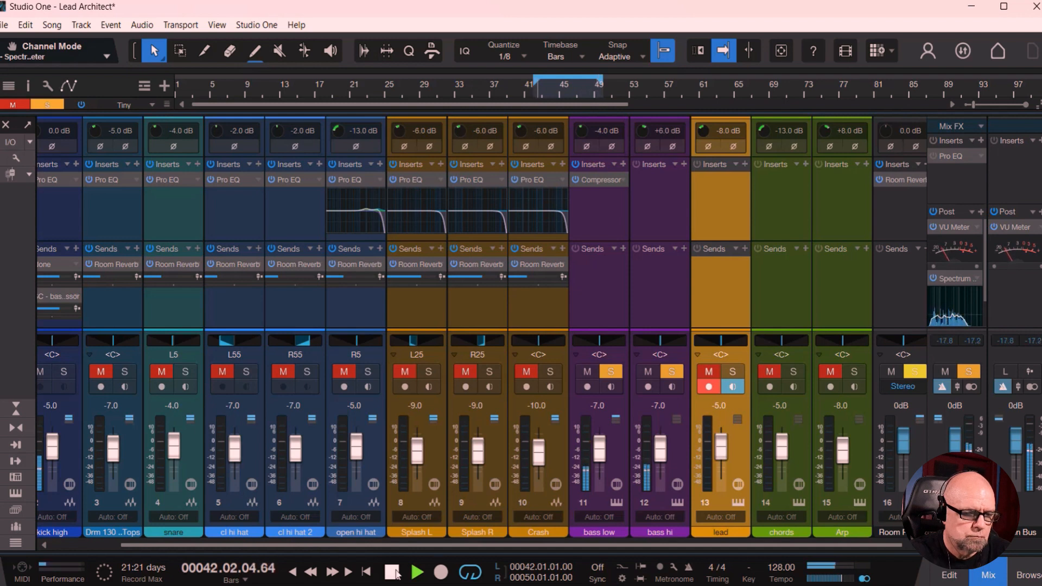
click(392, 572)
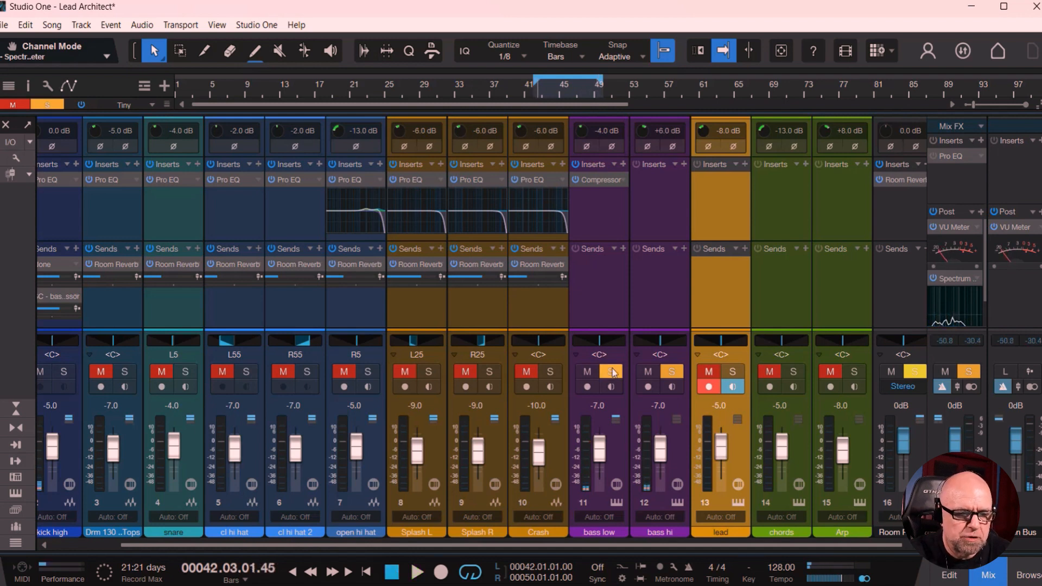
click(672, 372)
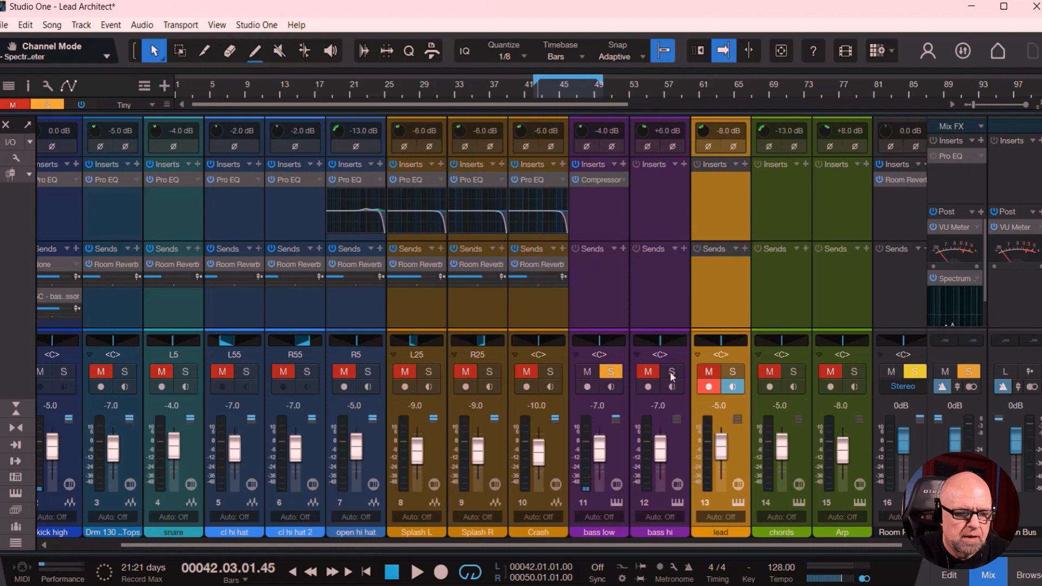
click(417, 572)
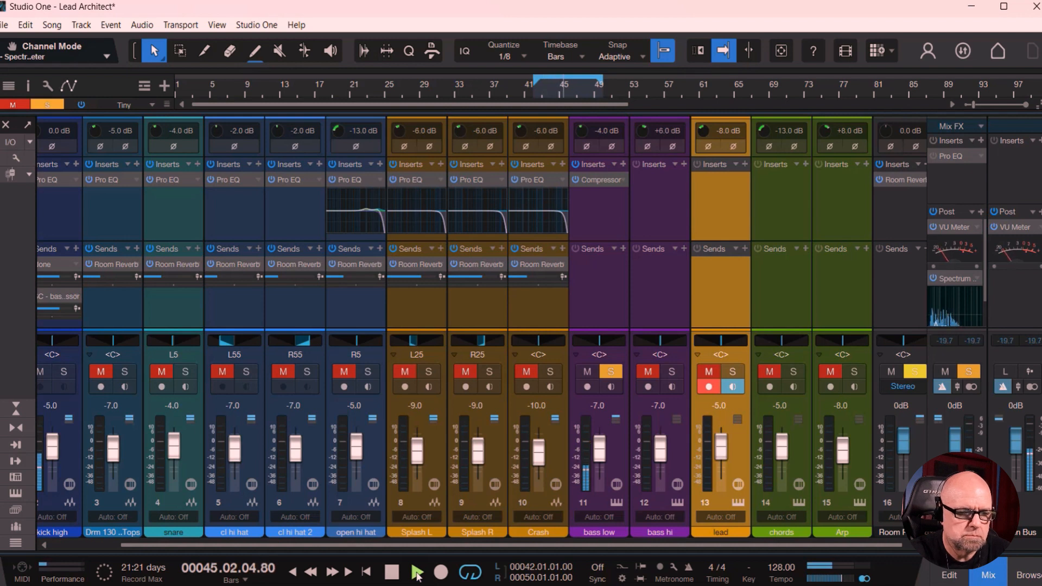
click(674, 373)
click(612, 374)
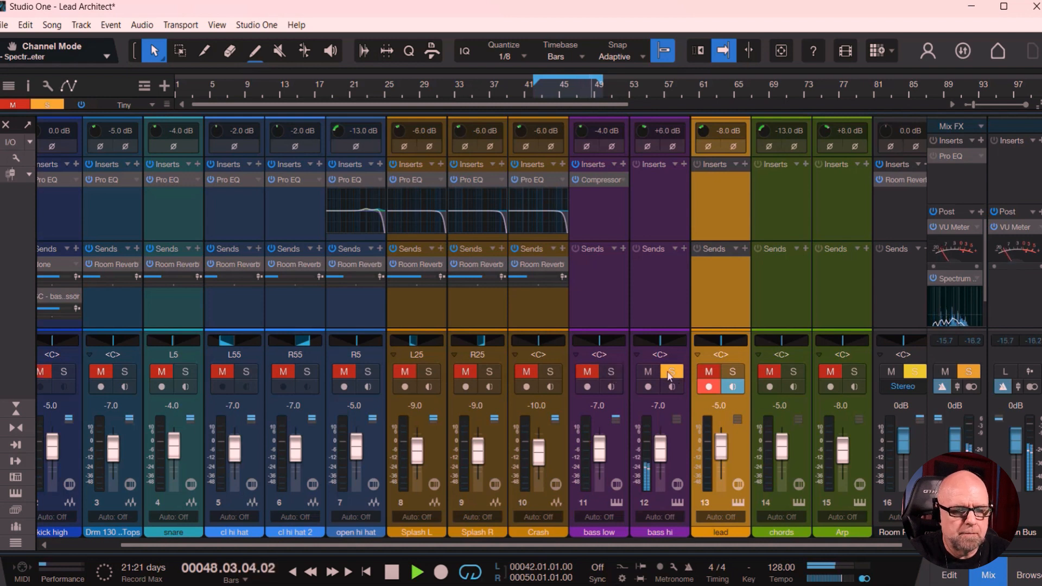
click(609, 372)
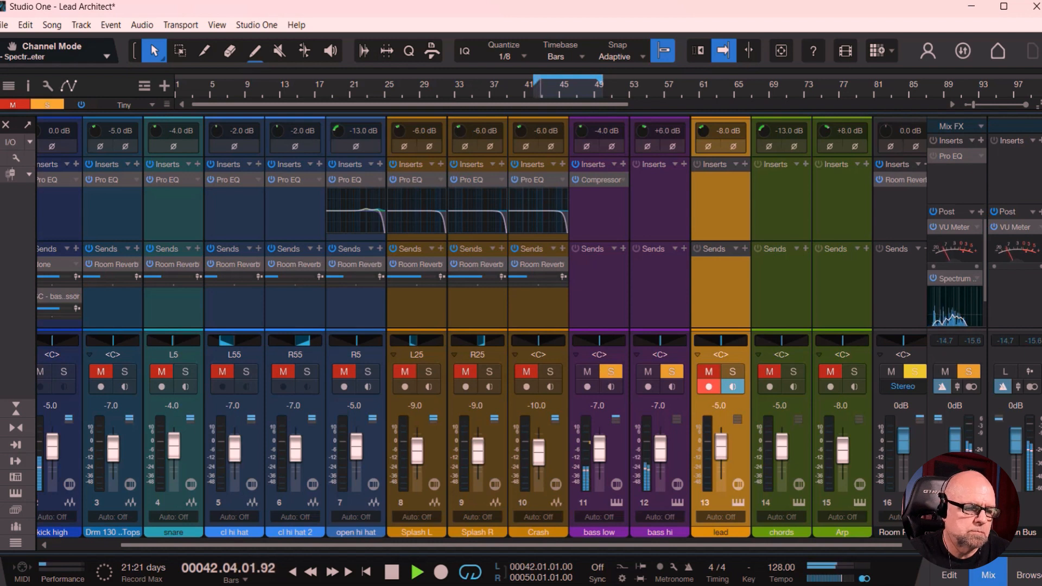
click(391, 573)
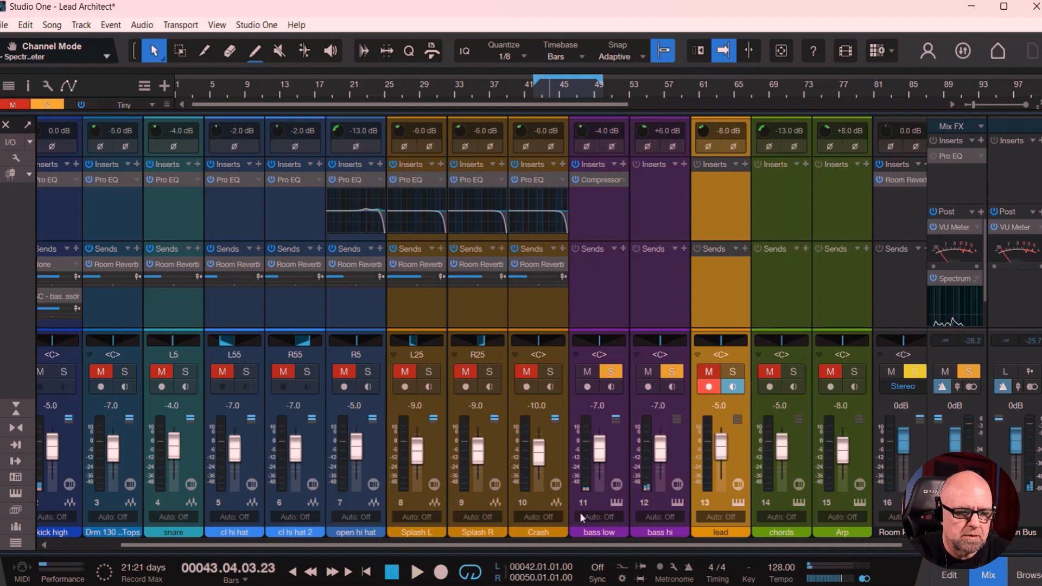
Step: Unsolo the bass hi and bass low channels, and inspect the sidechained Compressor on bass low
click(671, 374)
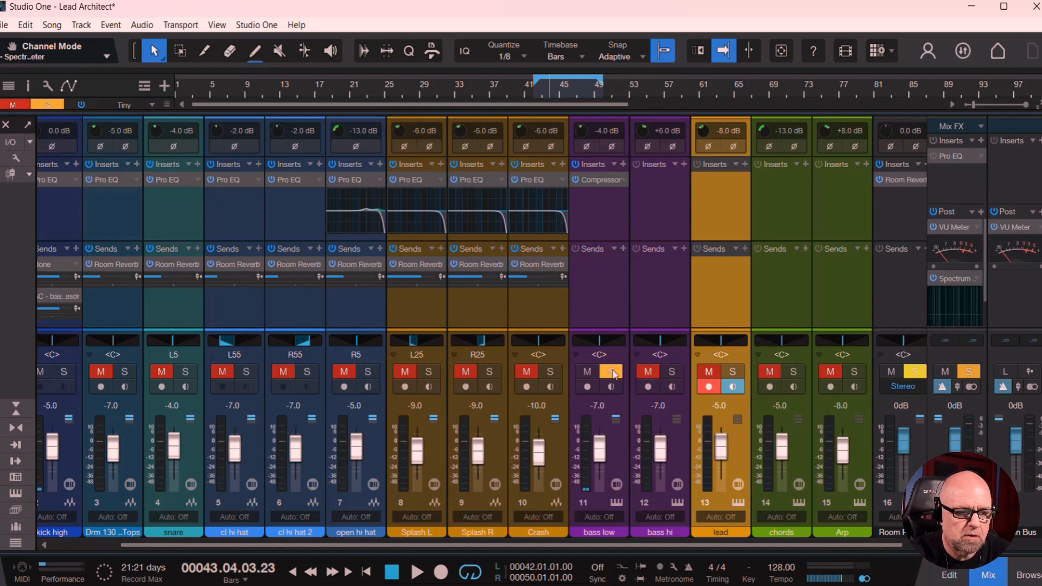
click(611, 372)
click(597, 179)
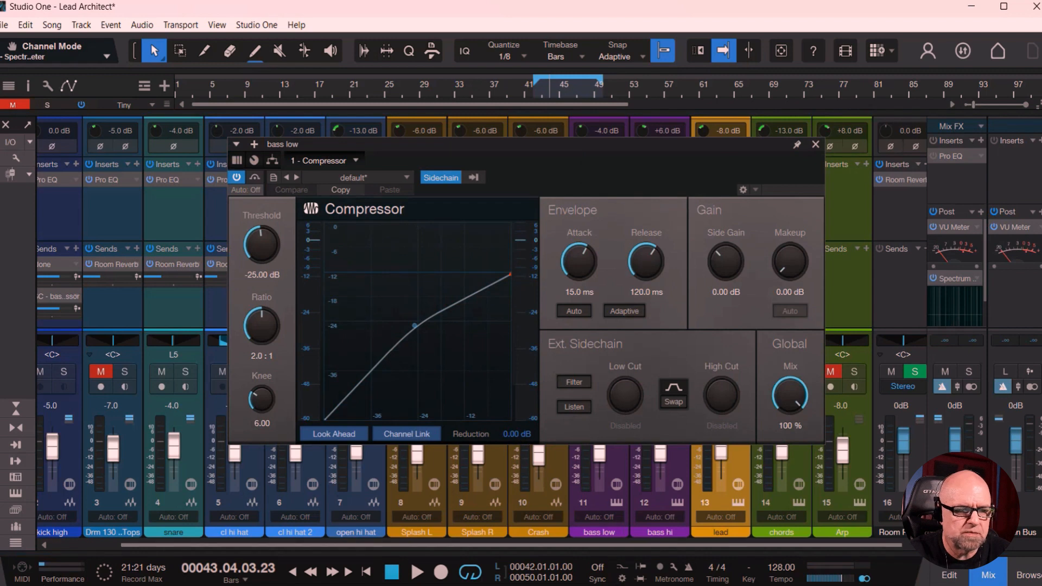
click(816, 144)
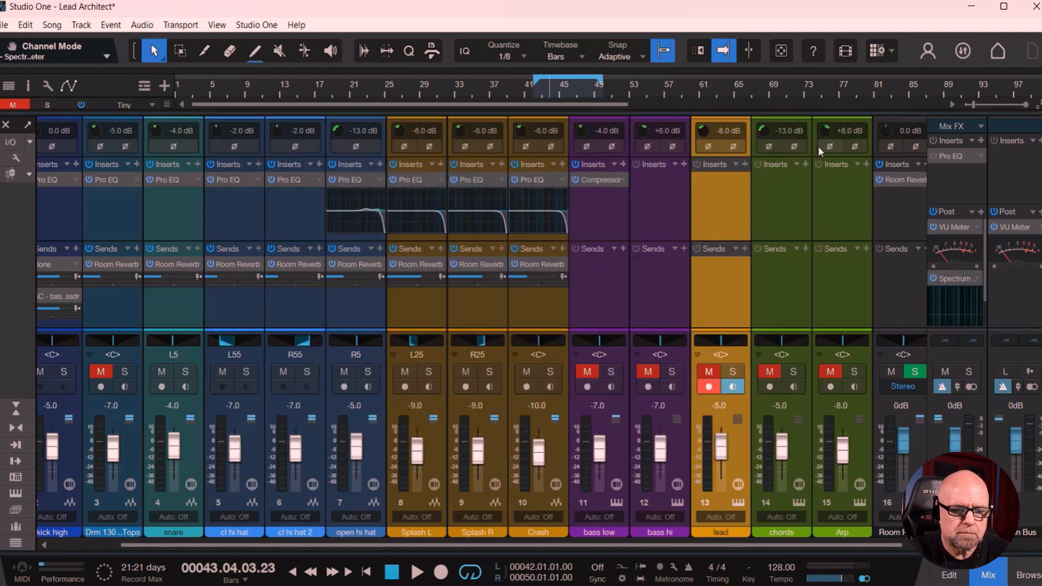
Step: Solo the lead channel, open its instrument, and view the Synthetic sustaining preset category while keeping the Basic preset
click(733, 371)
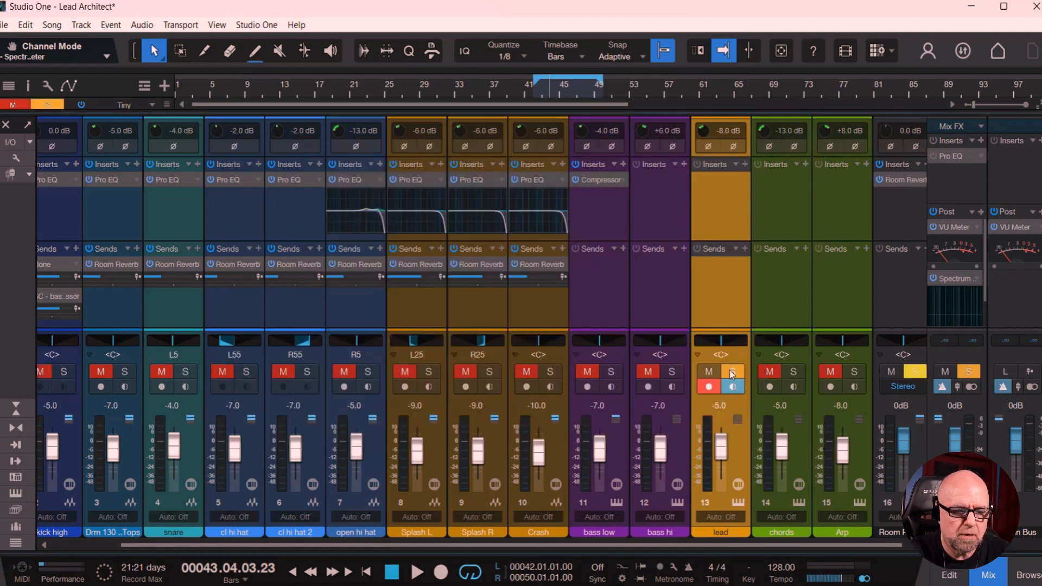
click(738, 503)
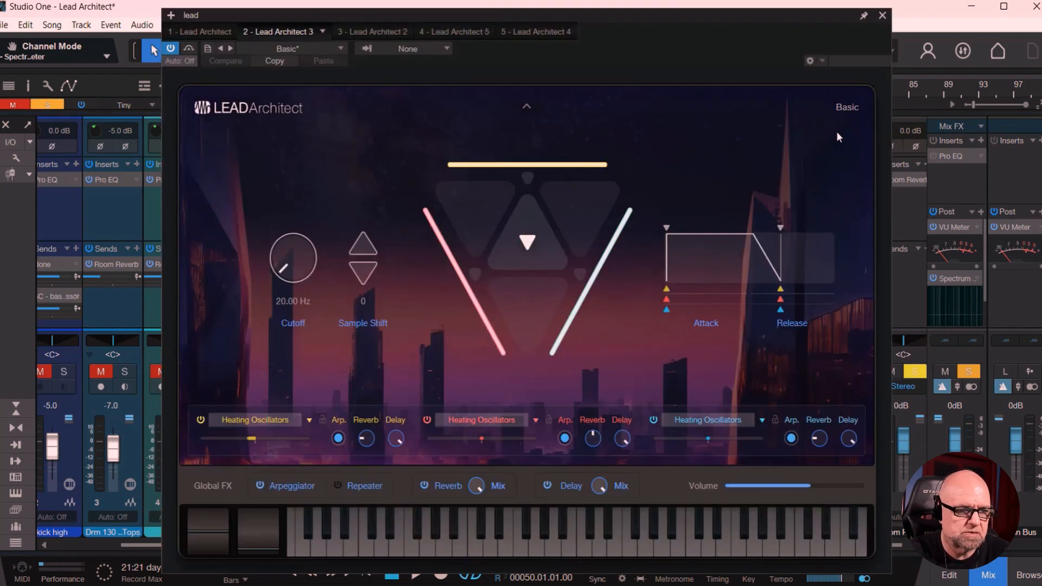
click(341, 48)
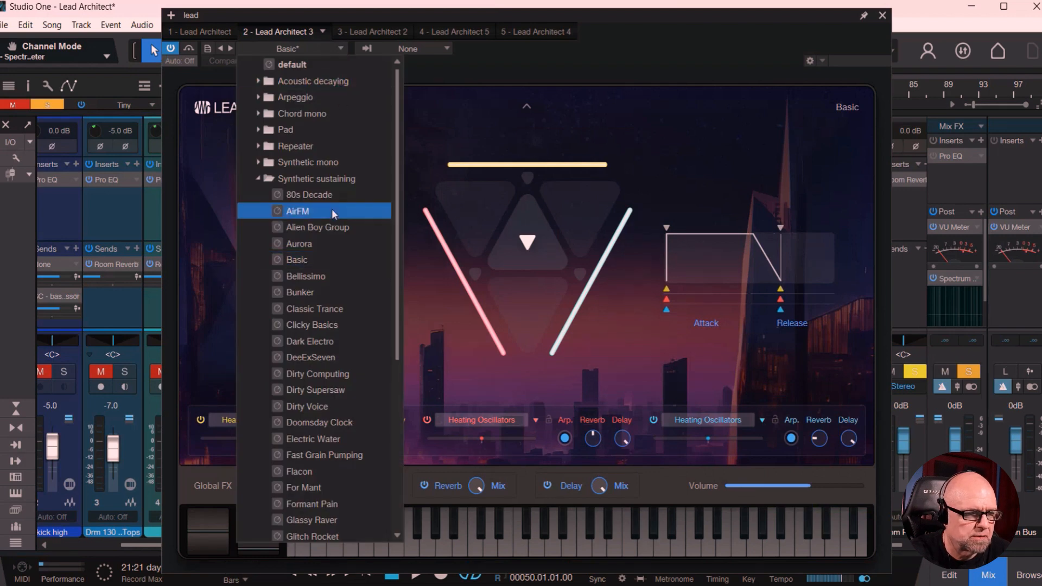
click(653, 33)
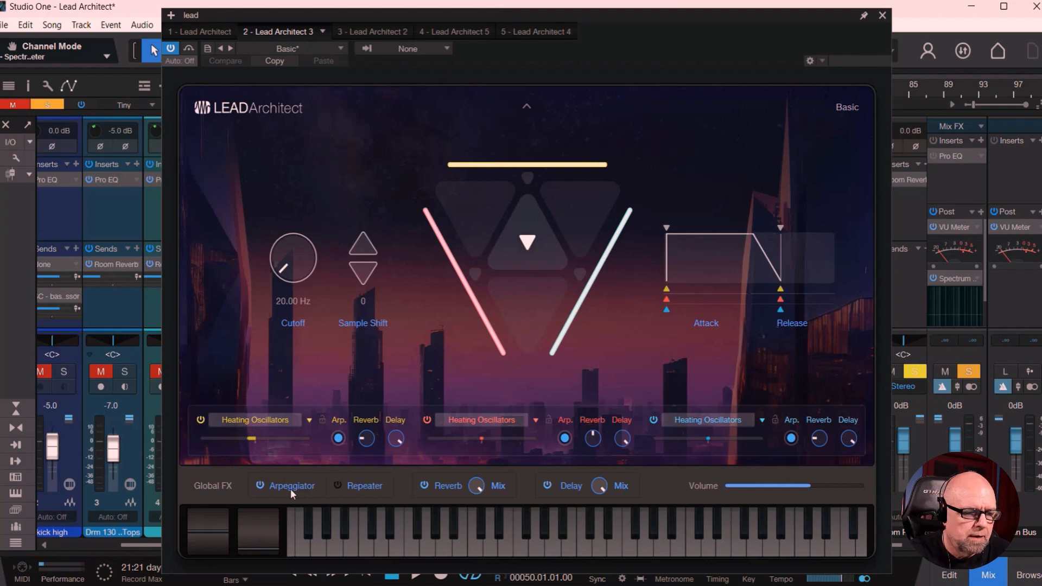
Step: Show the lead instrument's detailed layer settings, inspect the EQ of the yellow and red layers, and select the blue layer
click(533, 93)
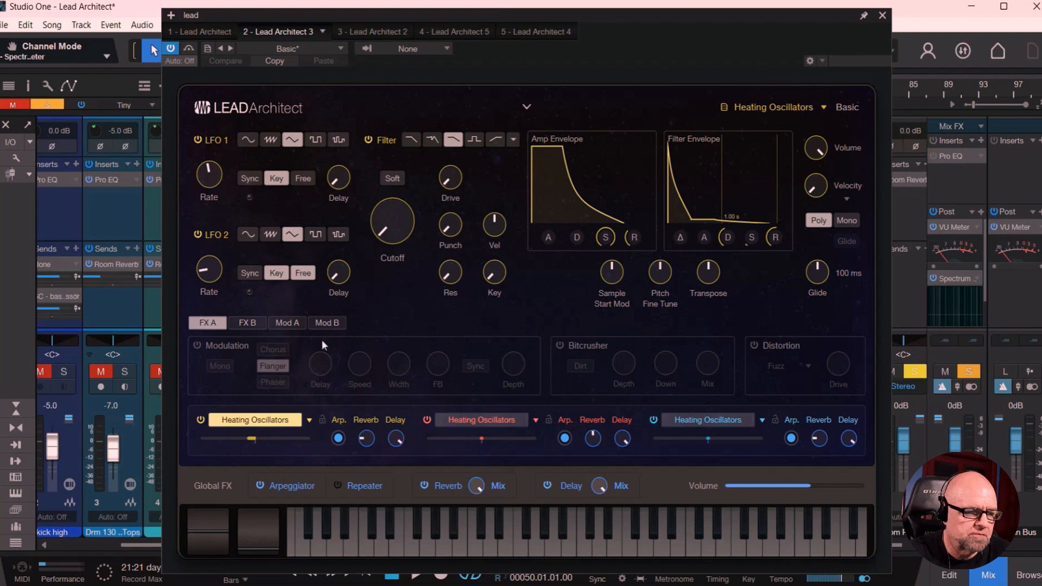
click(244, 323)
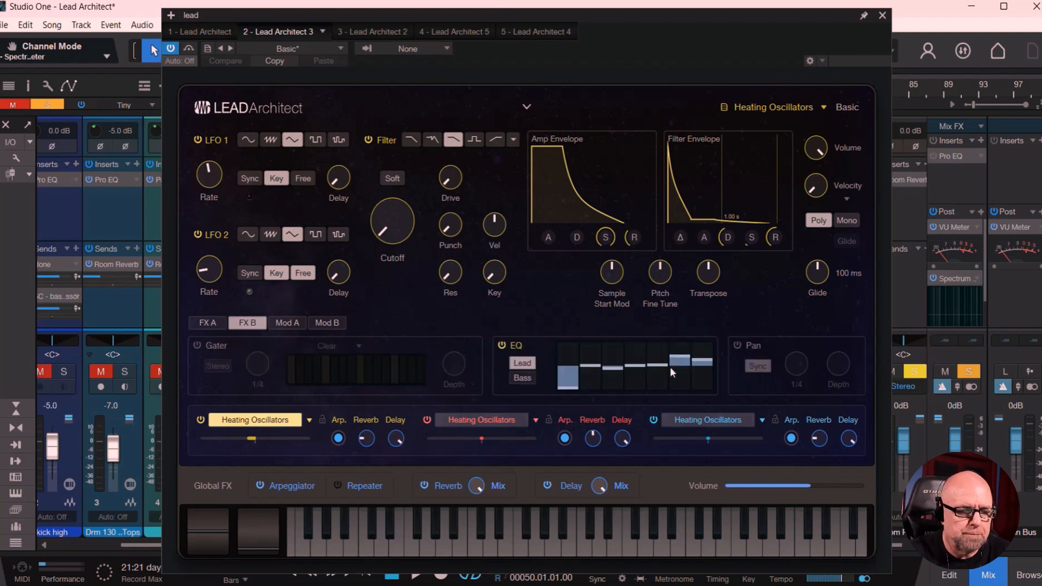
mouse_move(670, 367)
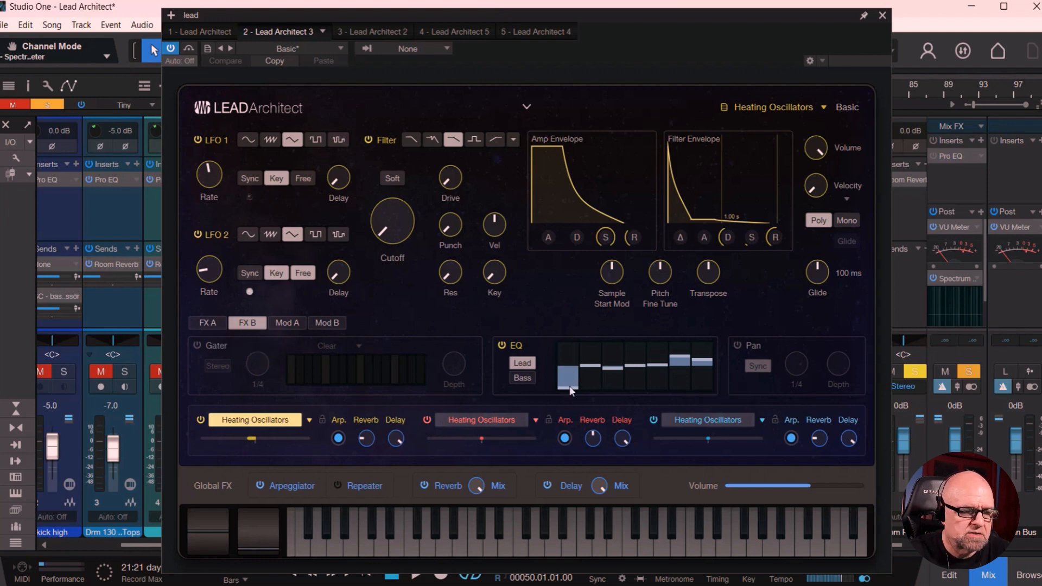
click(507, 423)
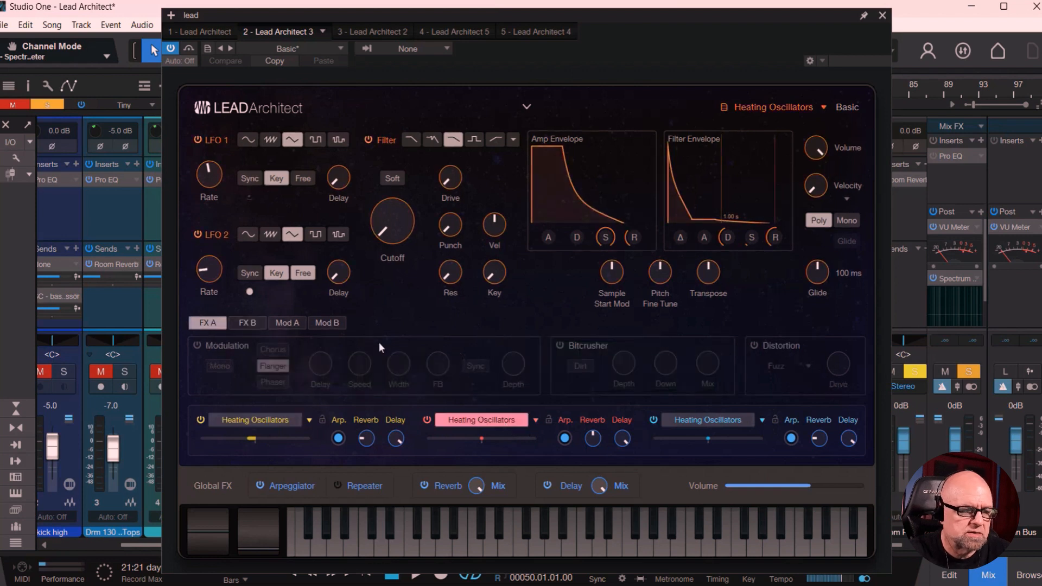
click(247, 322)
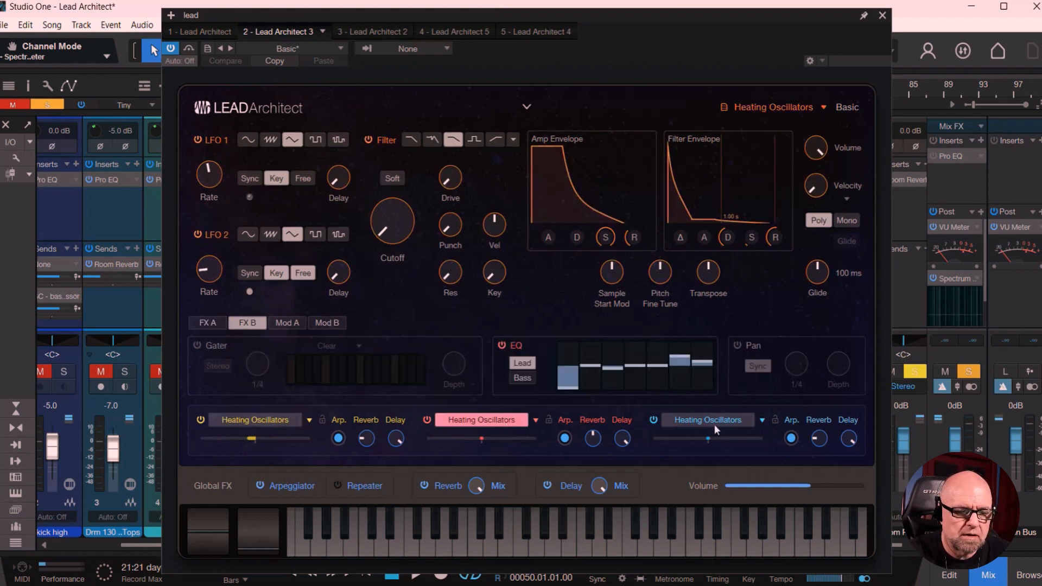
click(714, 424)
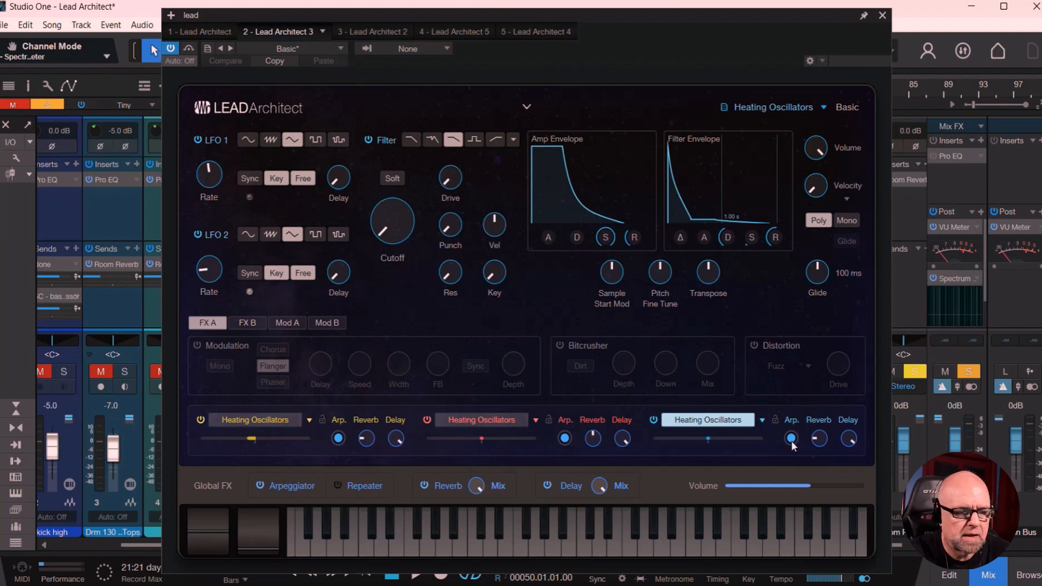
Step: View the lead instrument's Arpeggiator settings, close the instrument, and audition the looped section with lead soloed
click(302, 485)
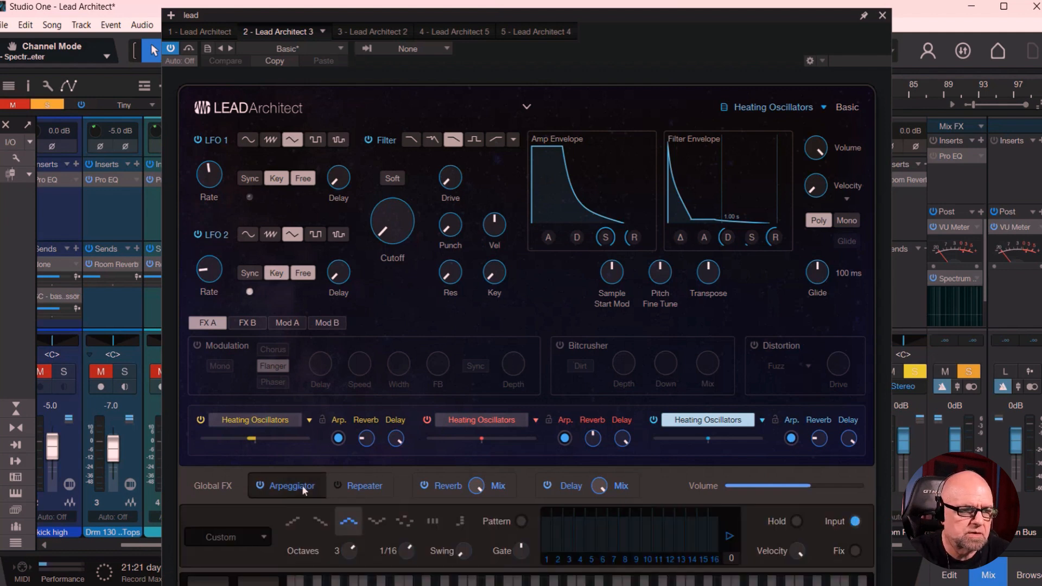
click(885, 15)
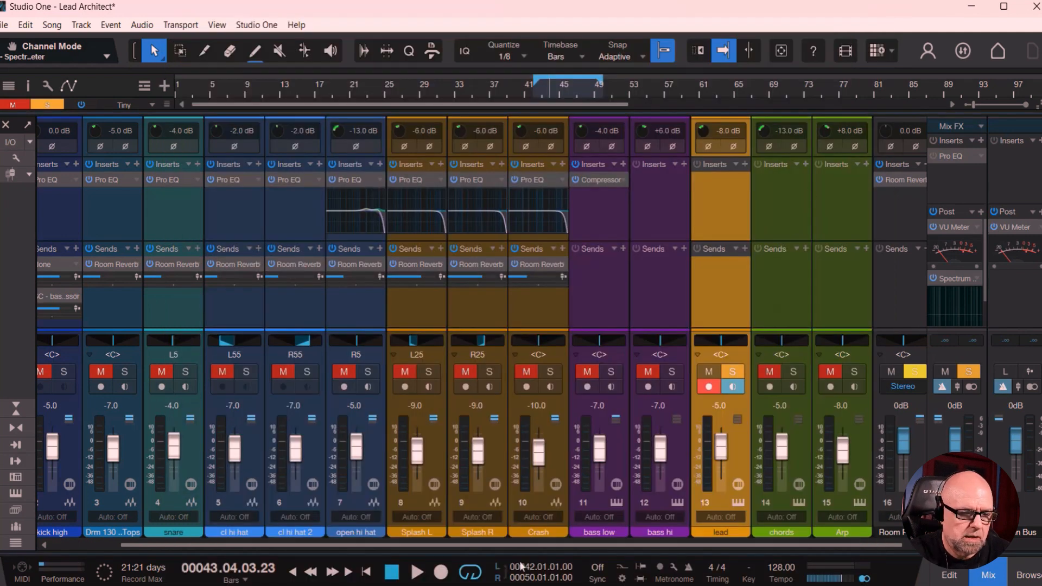
click(418, 573)
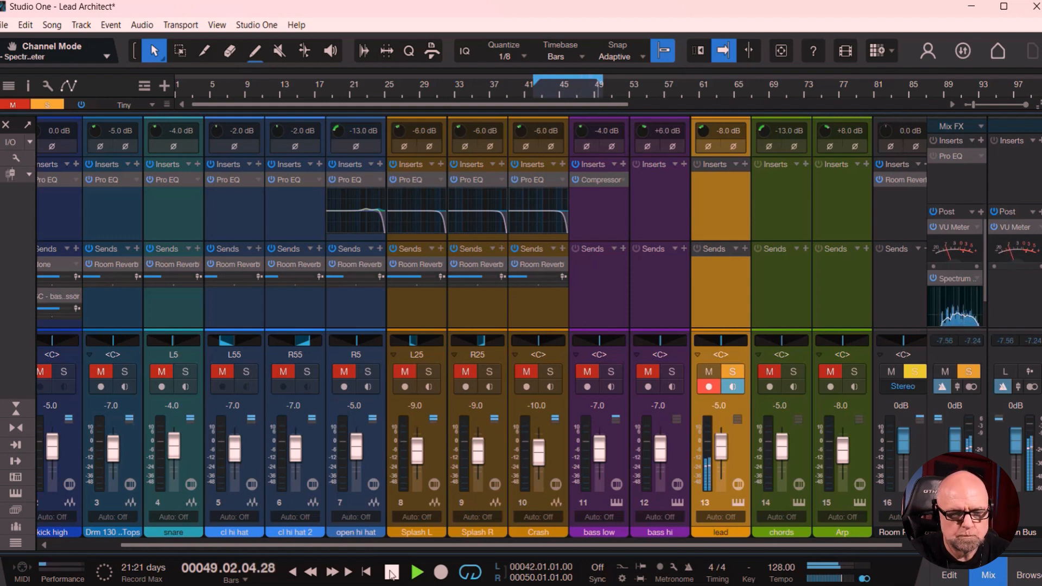
click(391, 573)
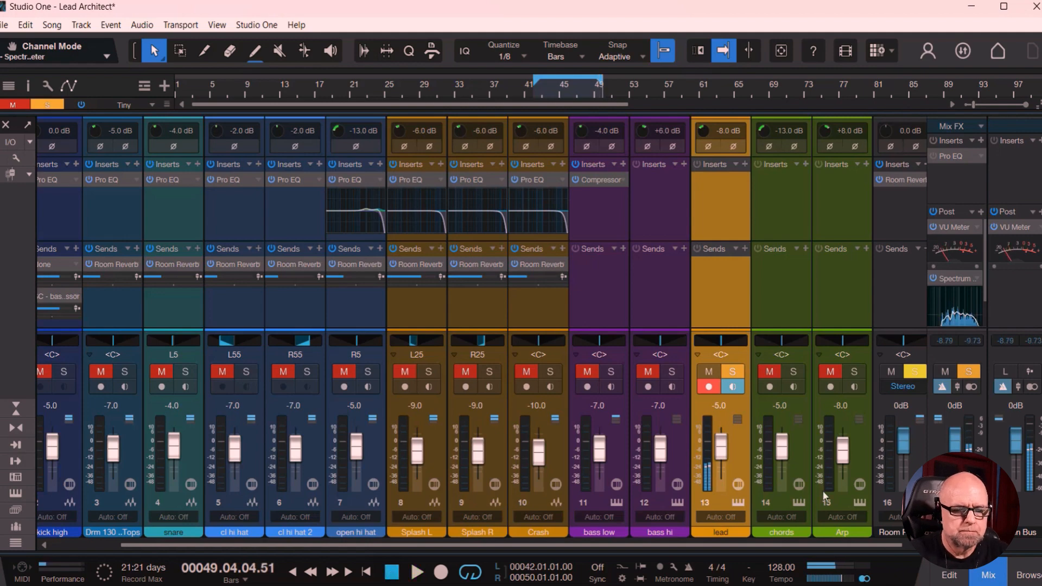
Step: Reopen the lead instrument for a brief look, close it, and unsolo the lead channel
click(738, 502)
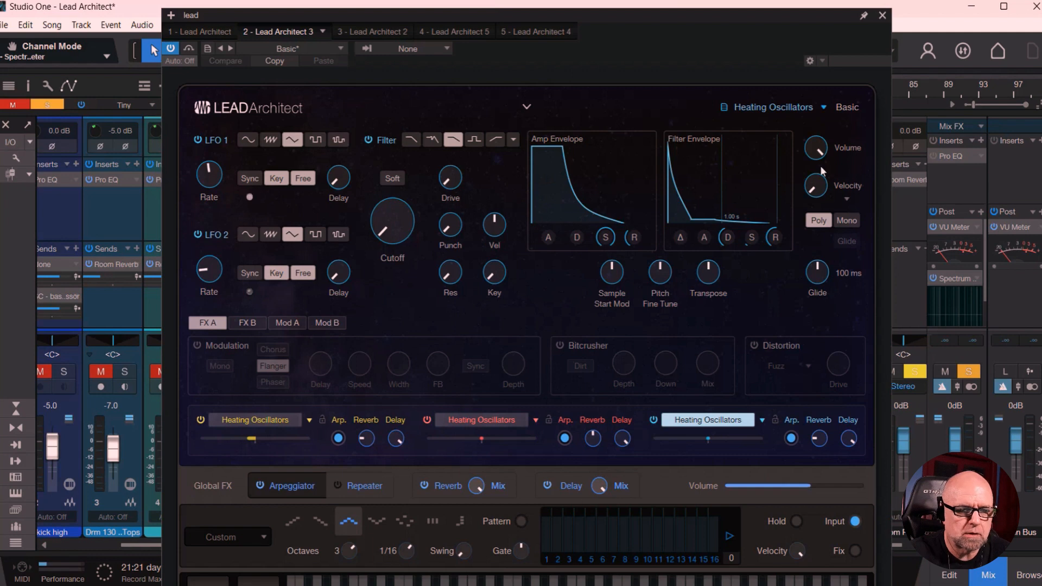
click(882, 16)
click(732, 373)
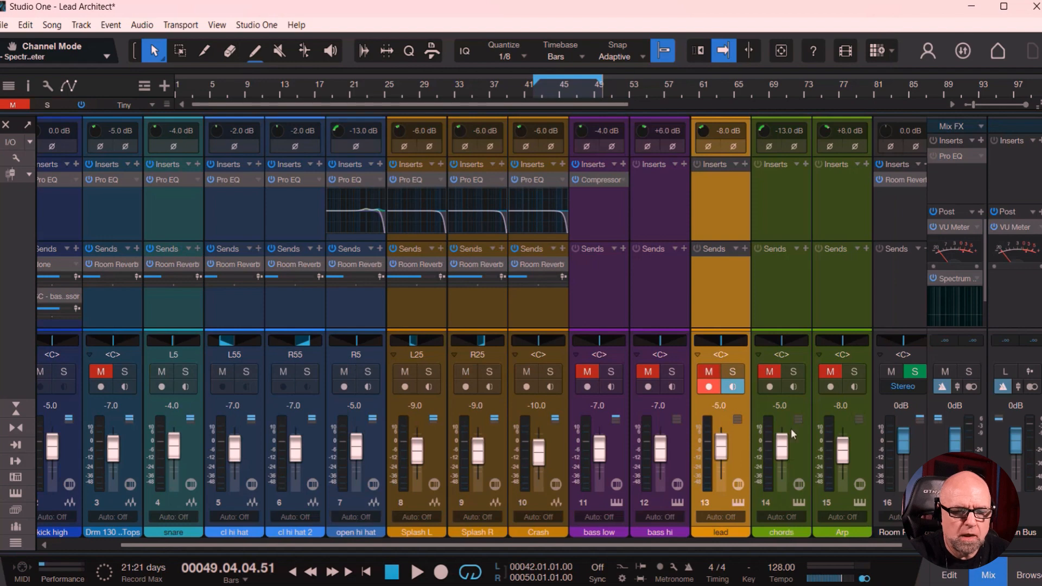
Step: Open the chords channel's instrument and view the Pad preset category while keeping the Floating preset
click(799, 504)
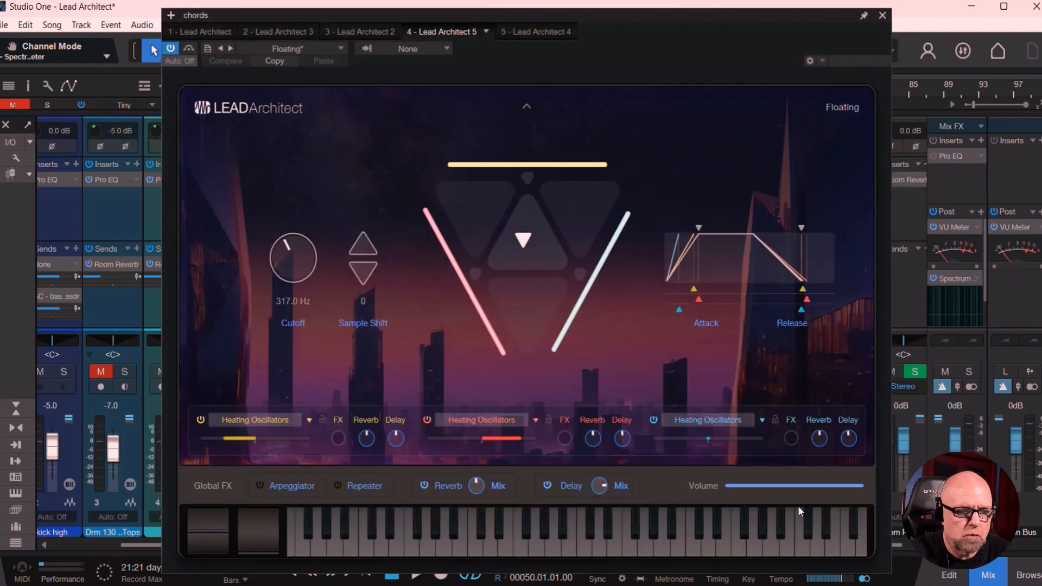
click(342, 49)
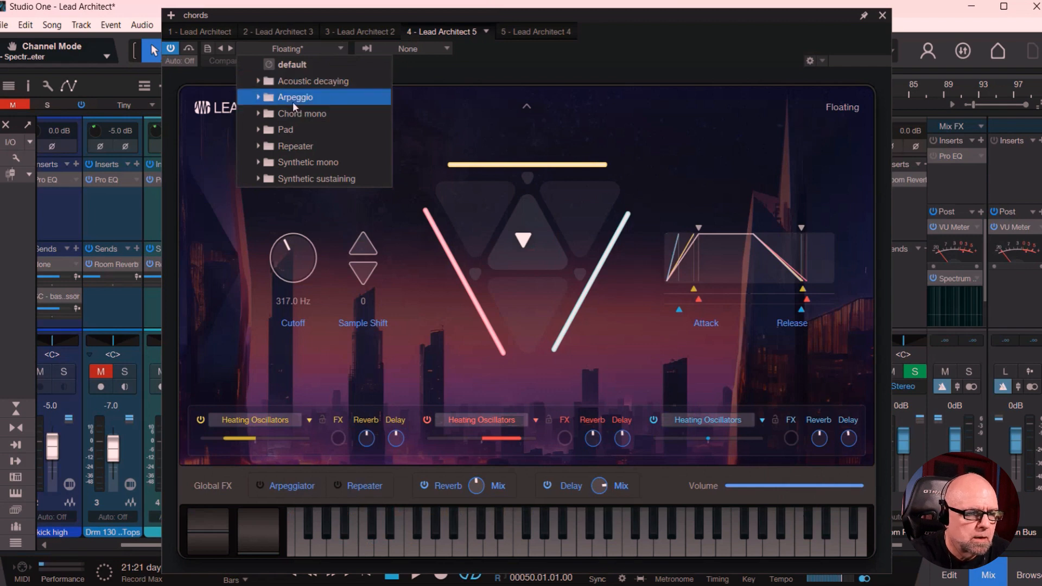
click(254, 130)
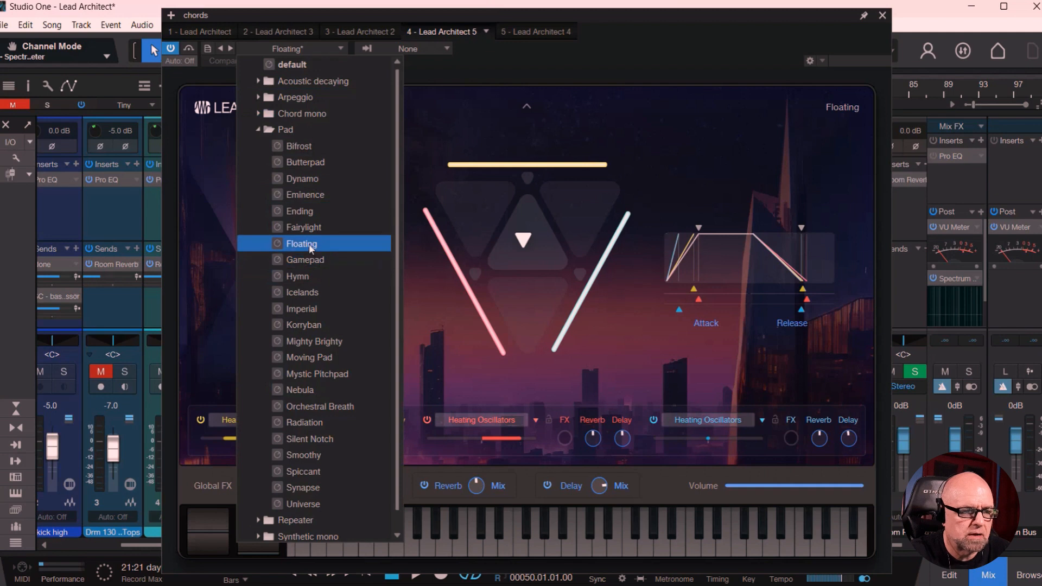
click(665, 52)
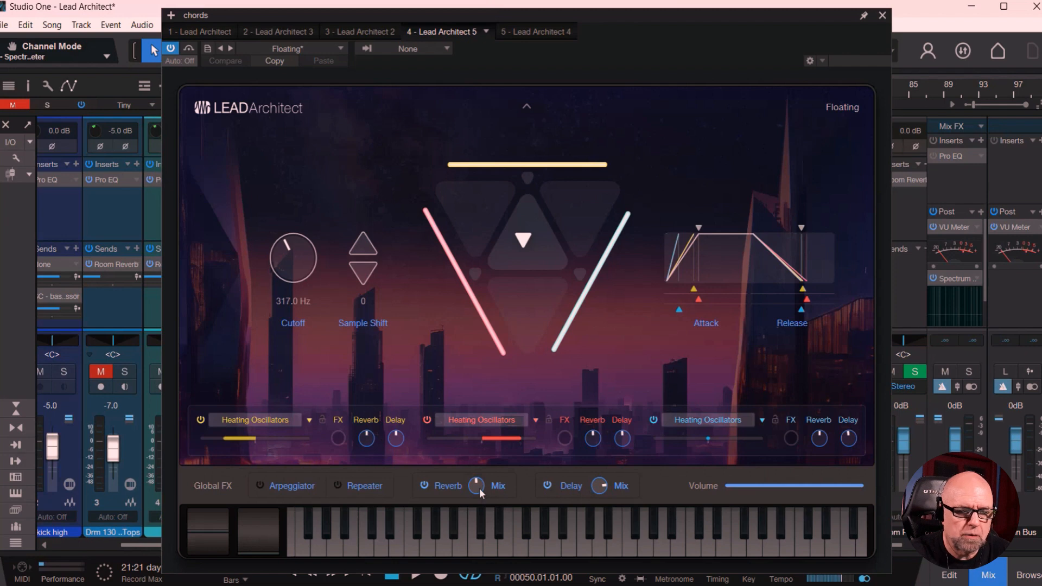
Step: Compare the EQ settings across the chords instrument's three Heating Oscillators layers, and close the instrument
click(526, 109)
click(246, 324)
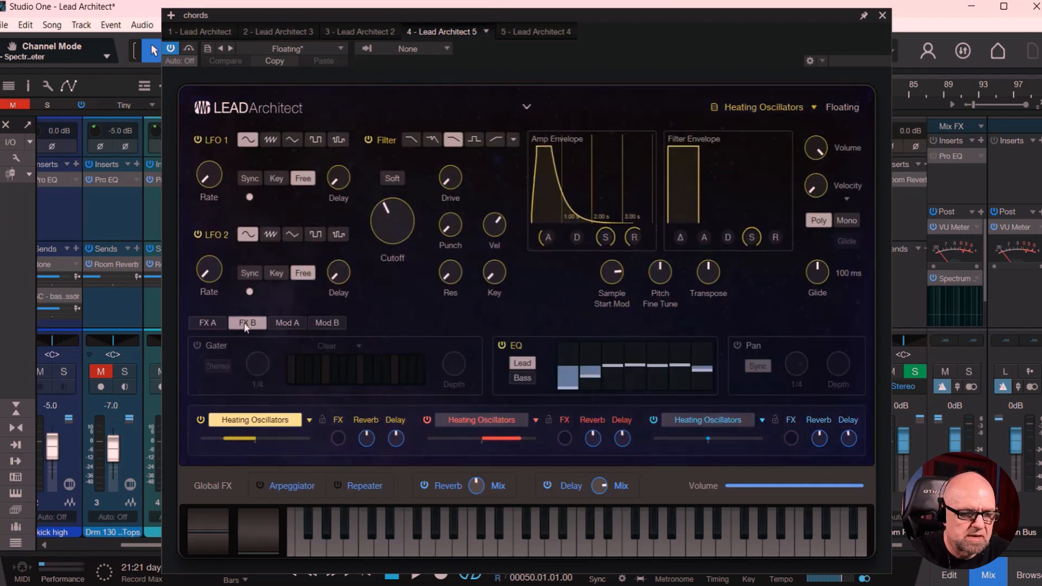
click(507, 419)
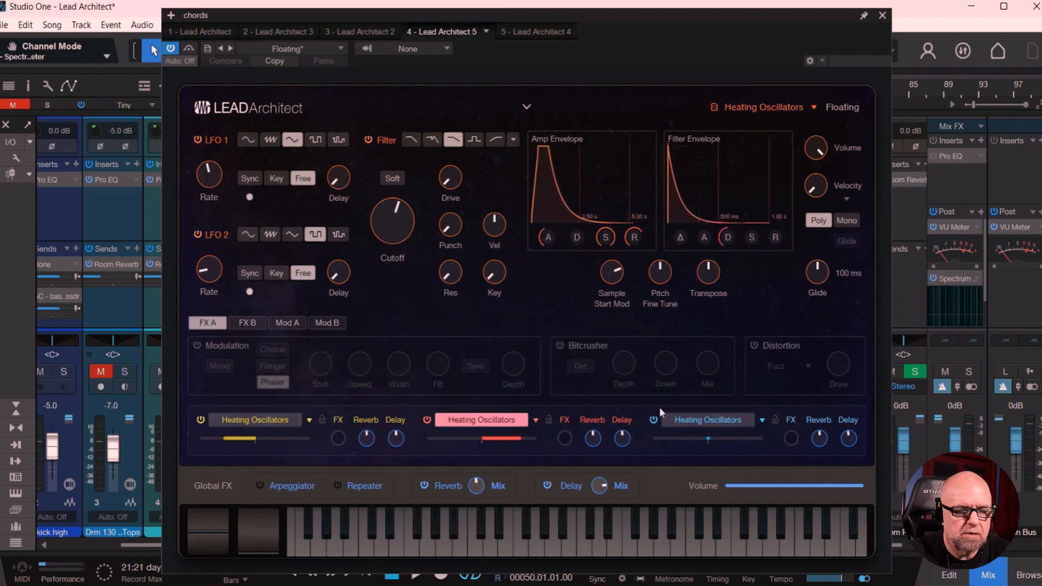
click(247, 323)
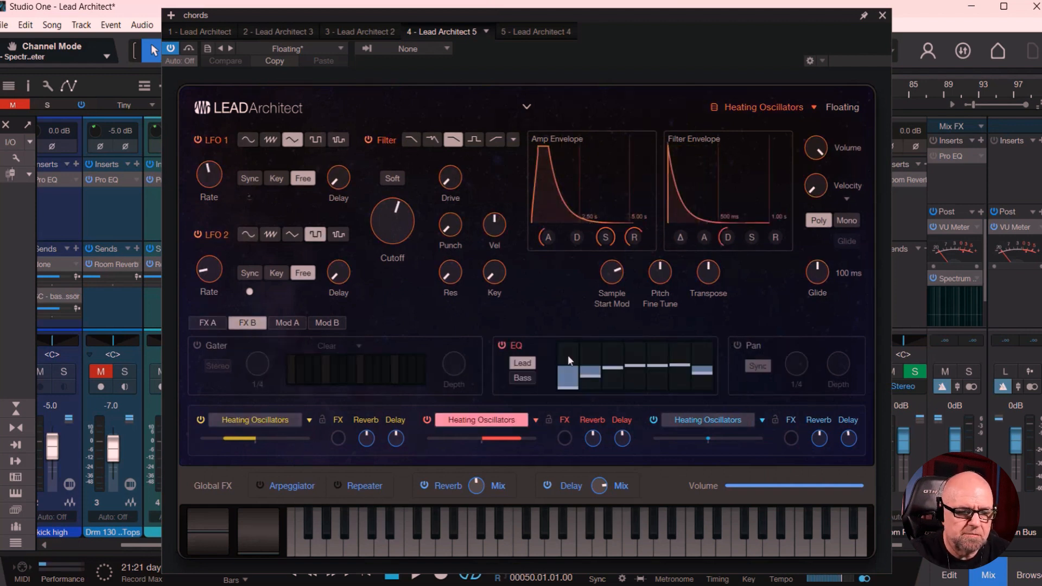
click(723, 422)
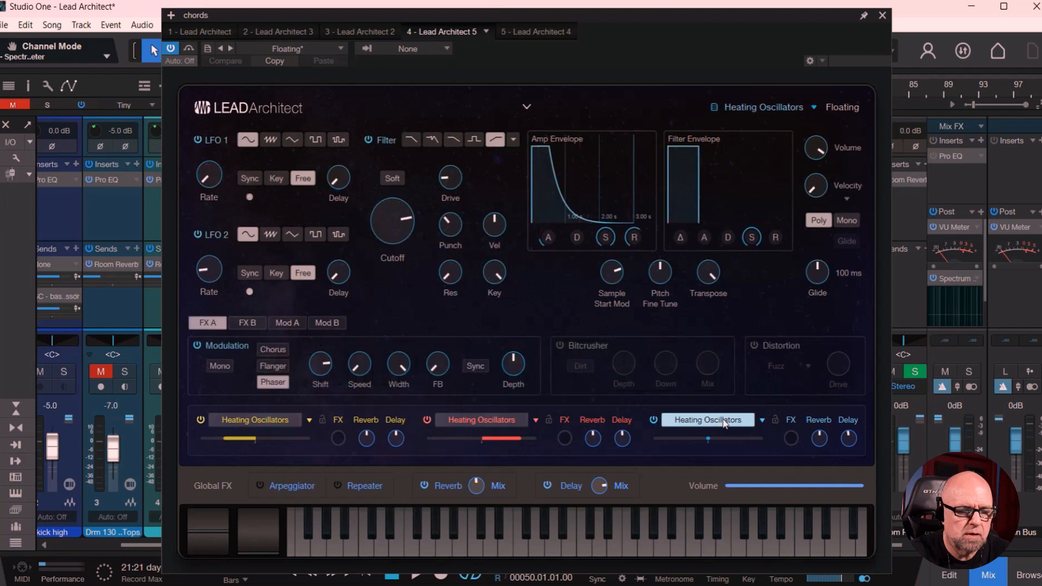
click(247, 324)
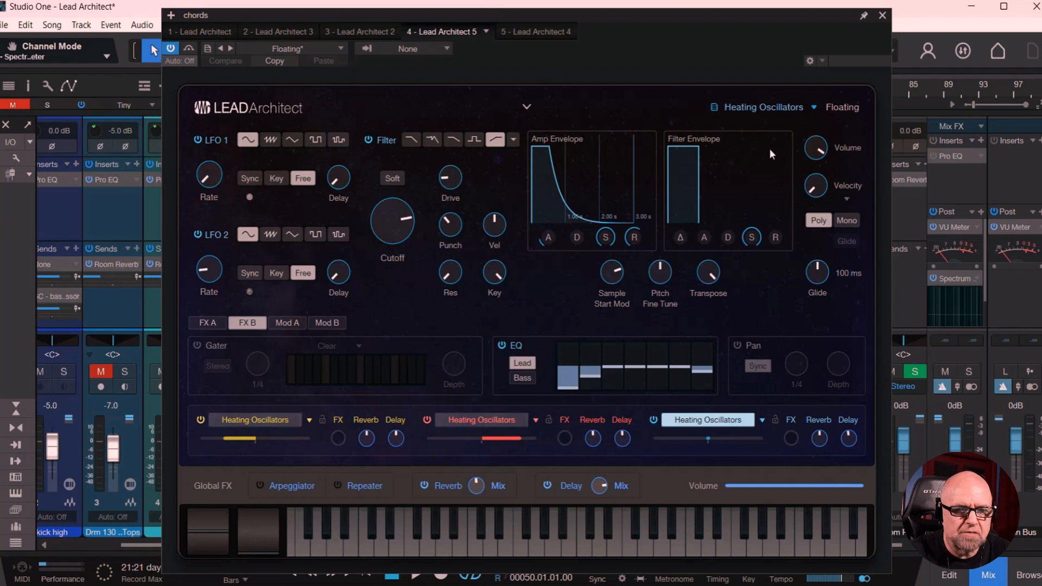
click(883, 16)
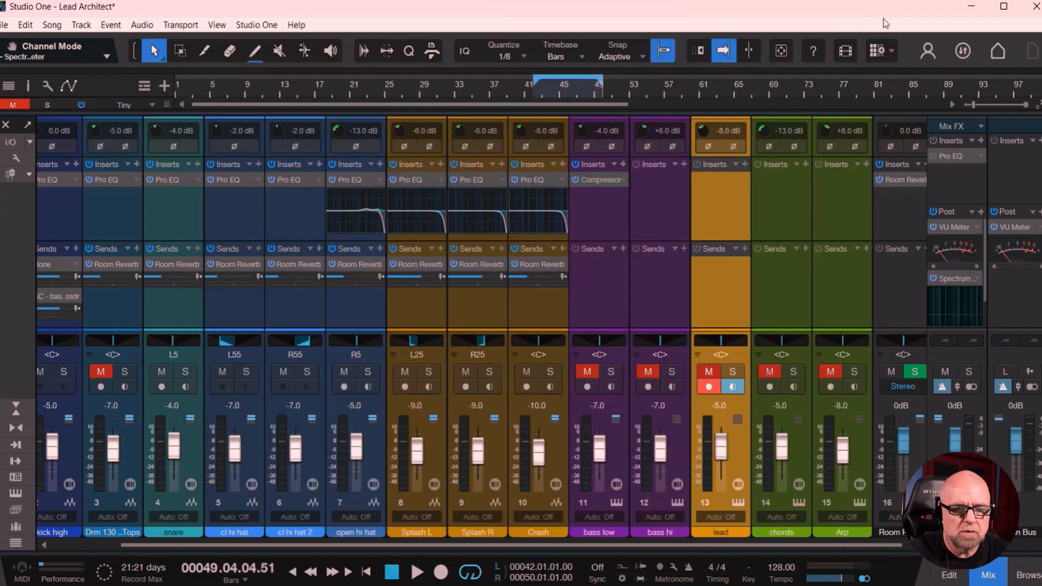
Step: Solo the chords channel with lead unsoloed, and audition the looped section
click(733, 372)
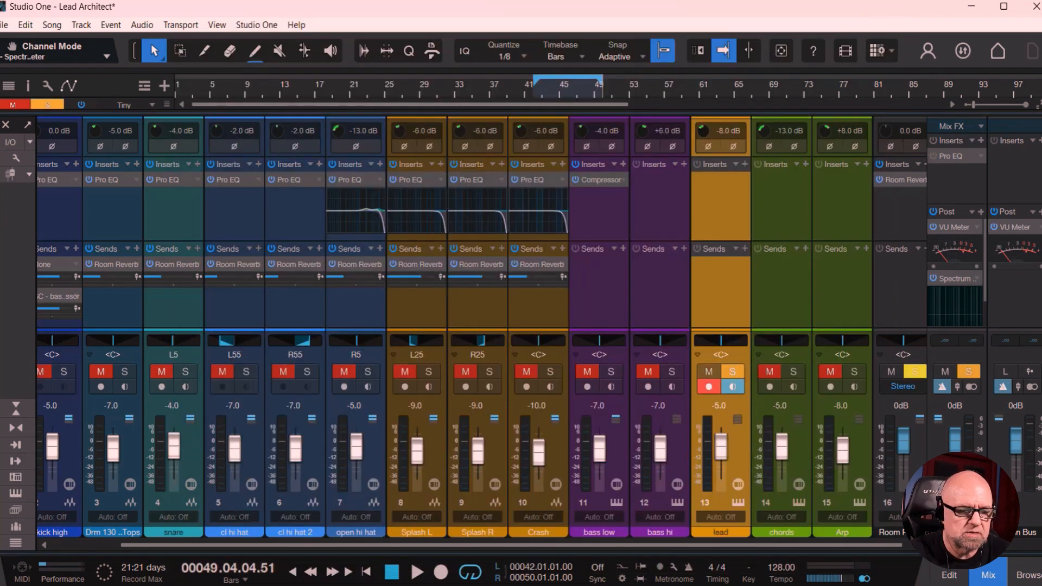
click(732, 373)
click(794, 372)
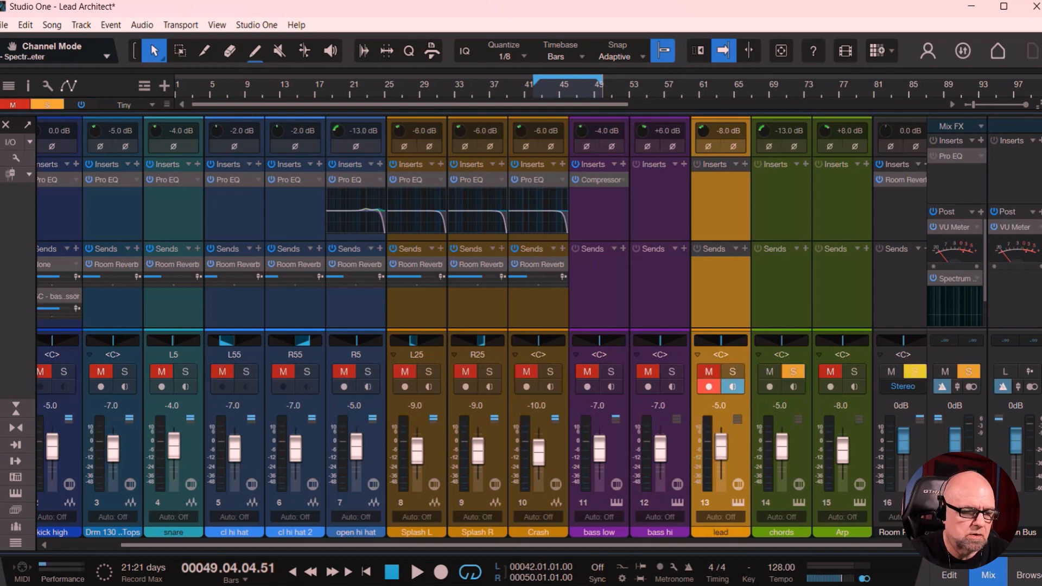
click(389, 579)
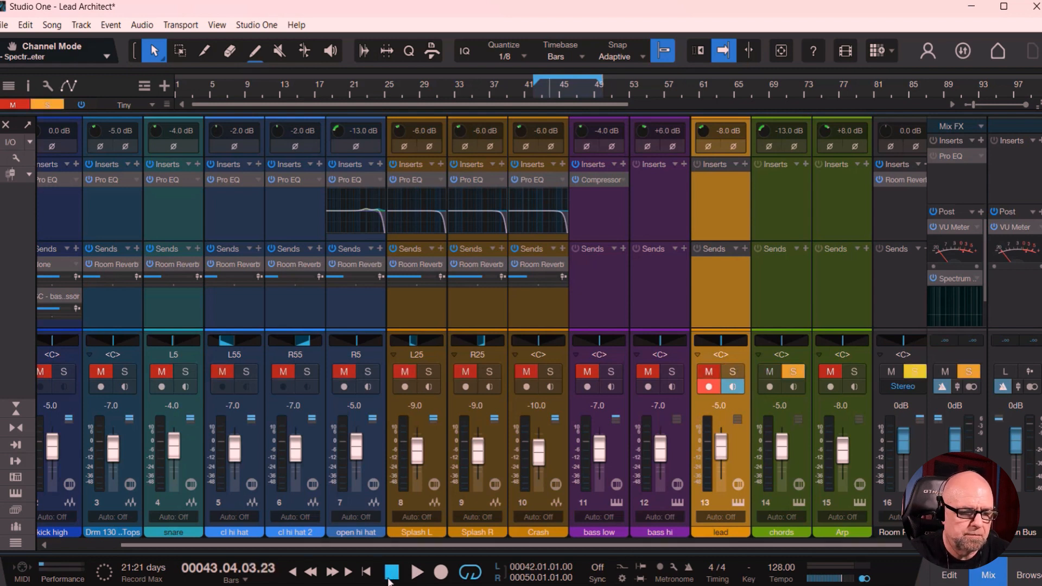
click(420, 574)
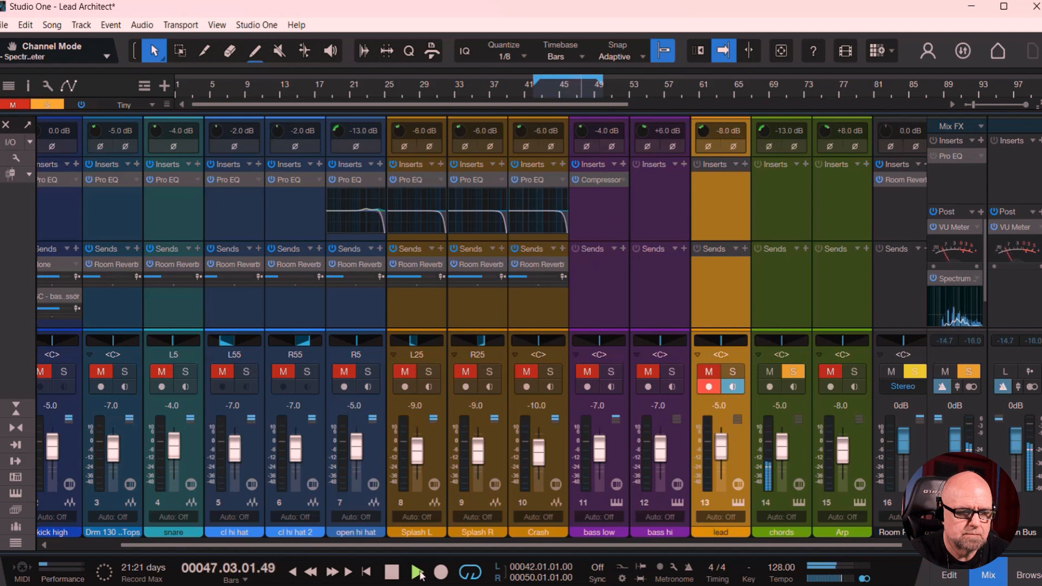
click(391, 572)
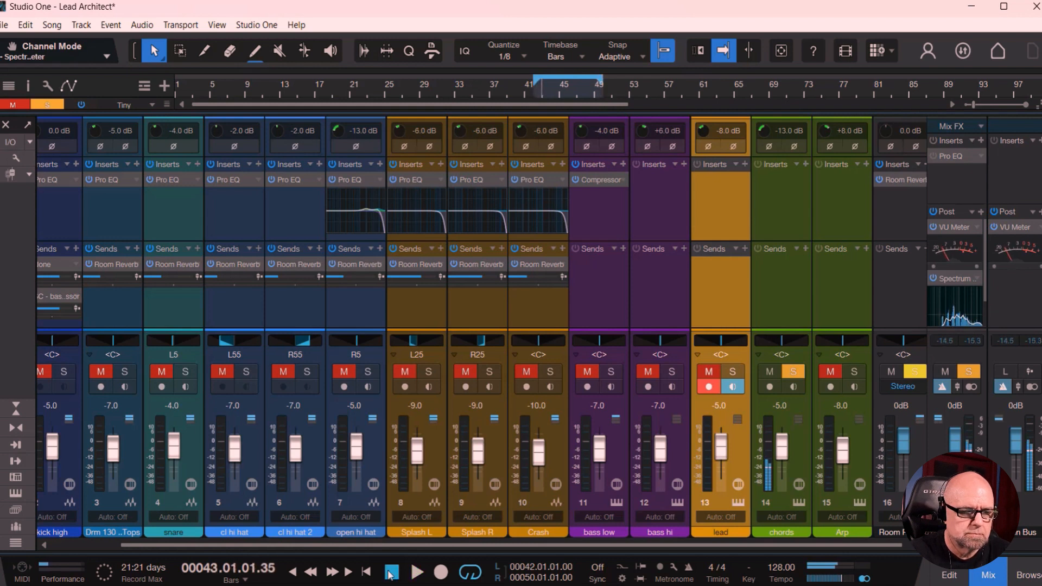
Step: Unsolo the chords channel, and reopen its instrument for a brief look before closing it
click(794, 374)
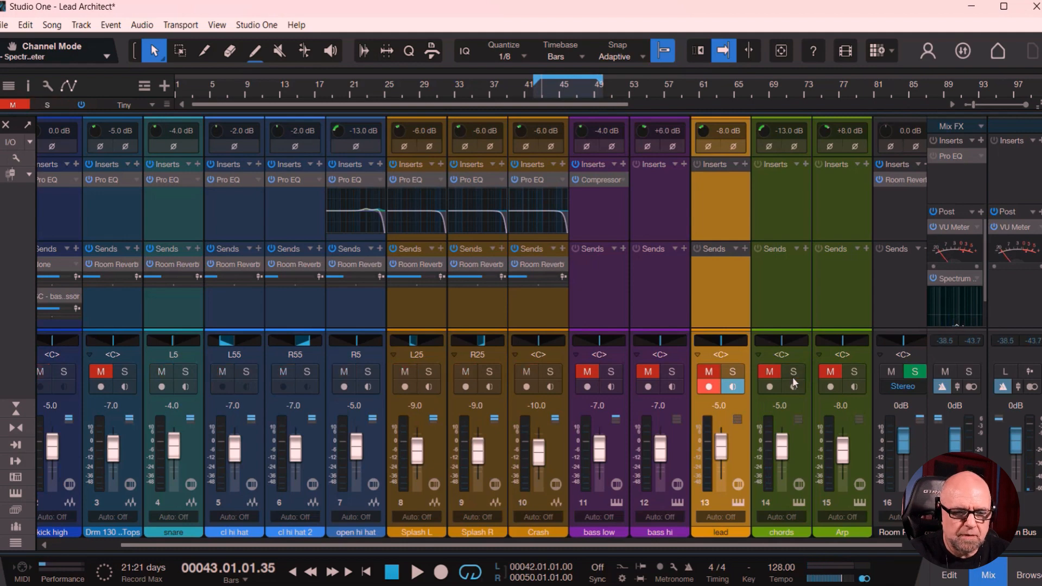
click(797, 505)
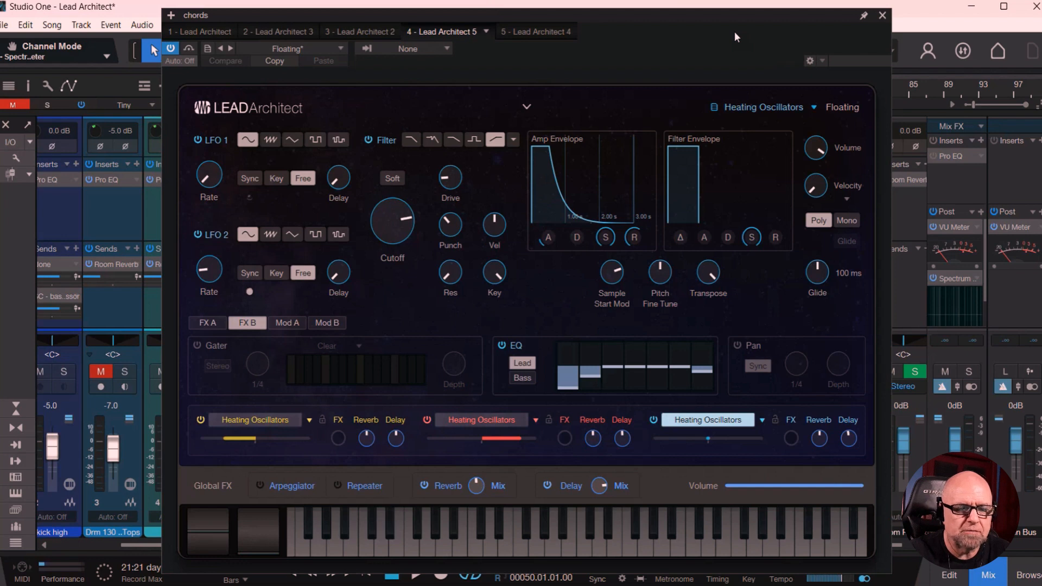
click(884, 17)
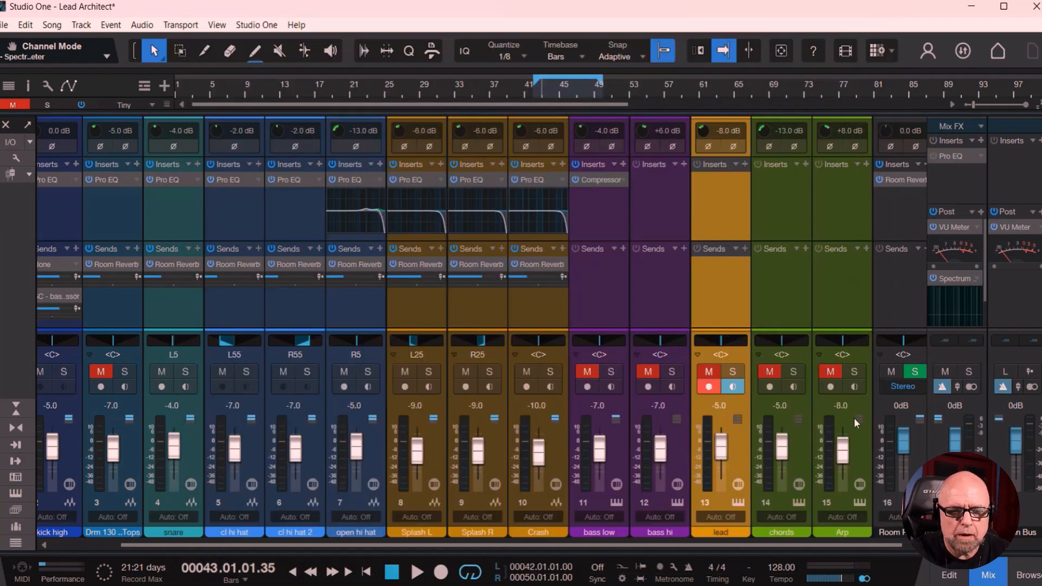
Step: Solo the Arp channel, audition the looped section, and open its Bell Carousel instrument
click(855, 373)
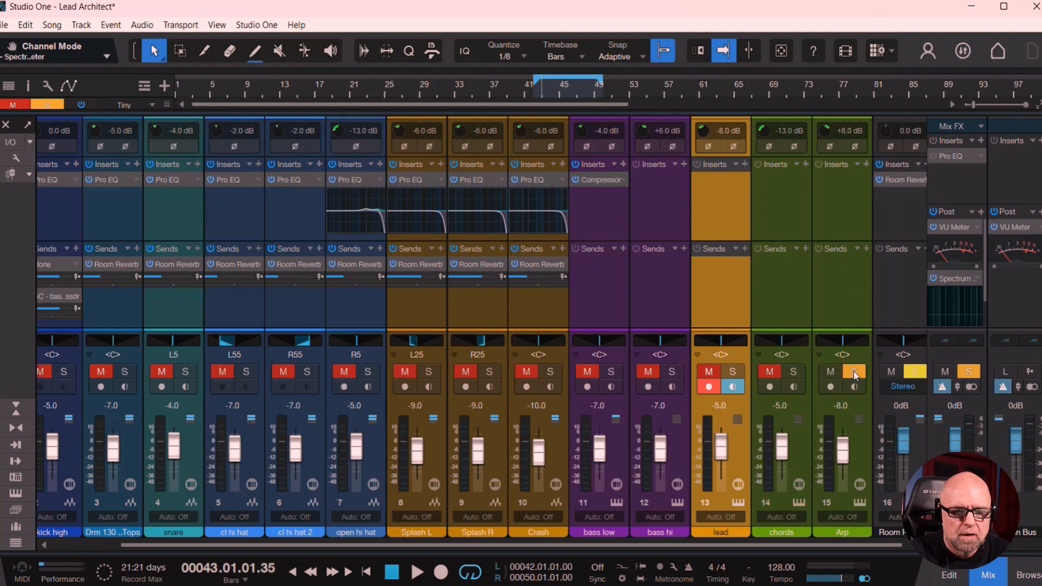
click(417, 572)
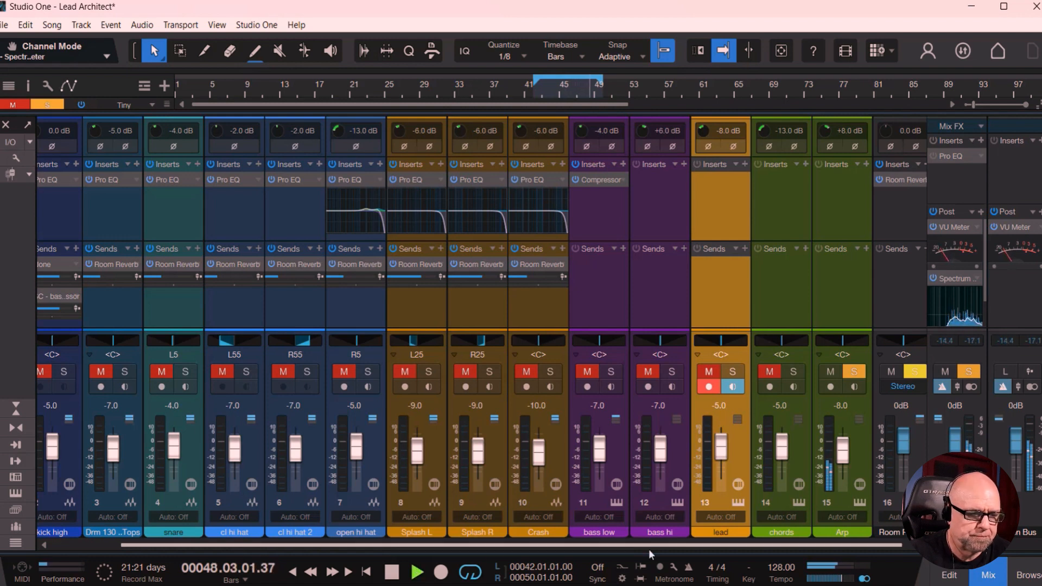
click(858, 501)
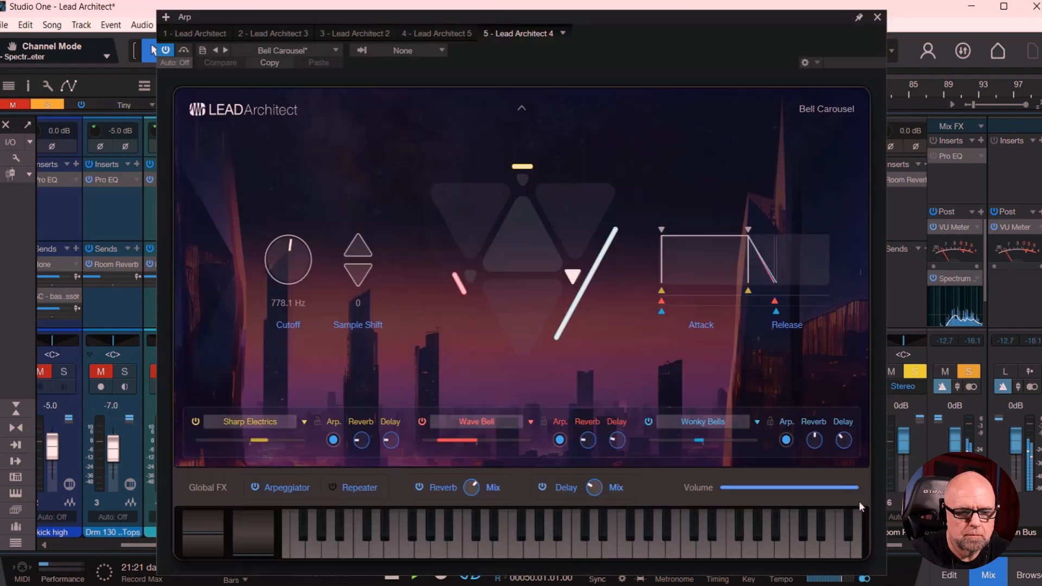
click(416, 580)
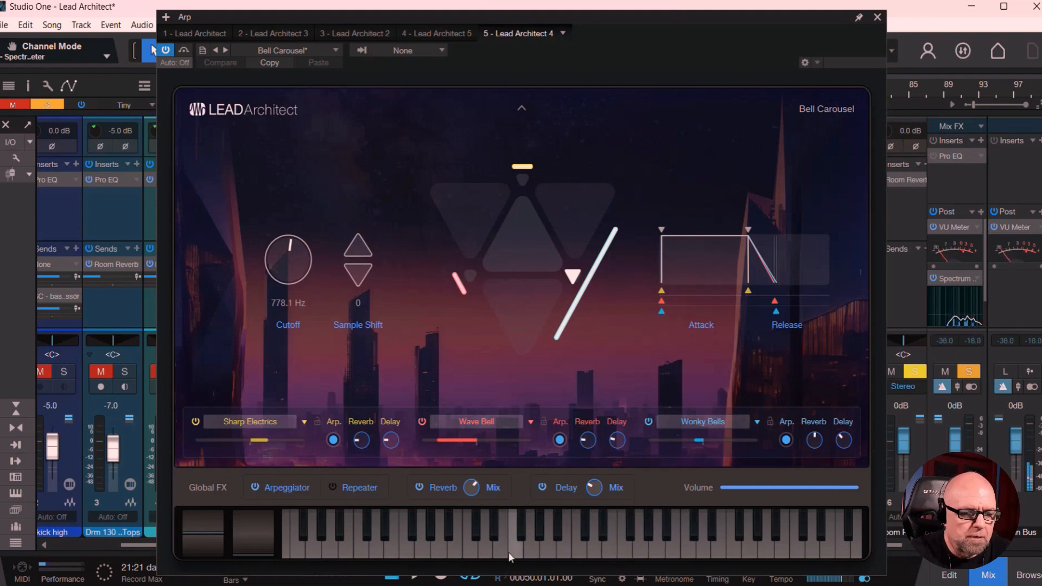
drag(631, 21, 617, 14)
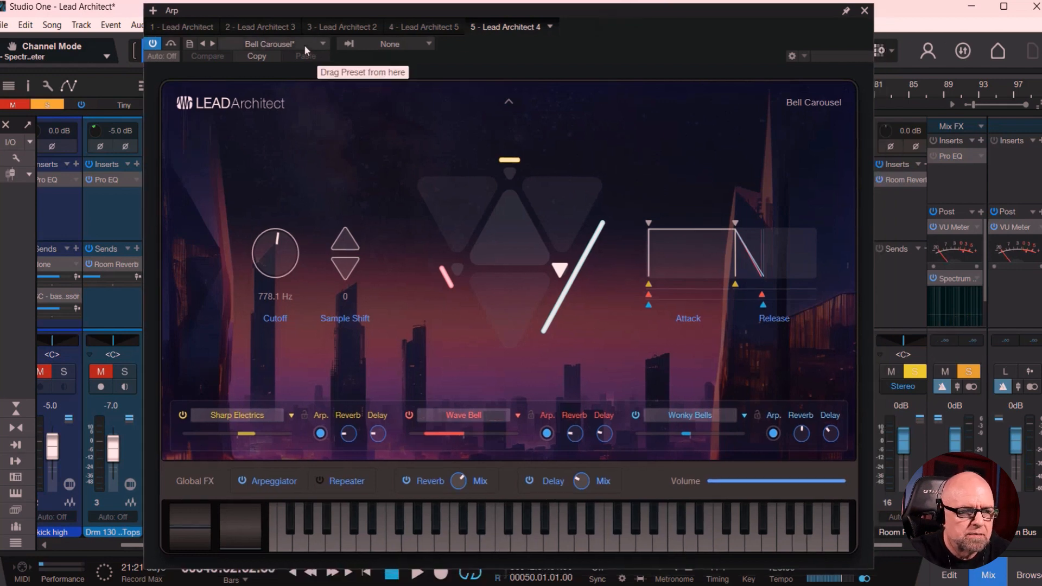
Step: Show the Arp instrument's Arpeggiator settings and audition the Up, Down, Up/Down, Down/Up, Random and As played modes, ending on Chord Mode
click(279, 485)
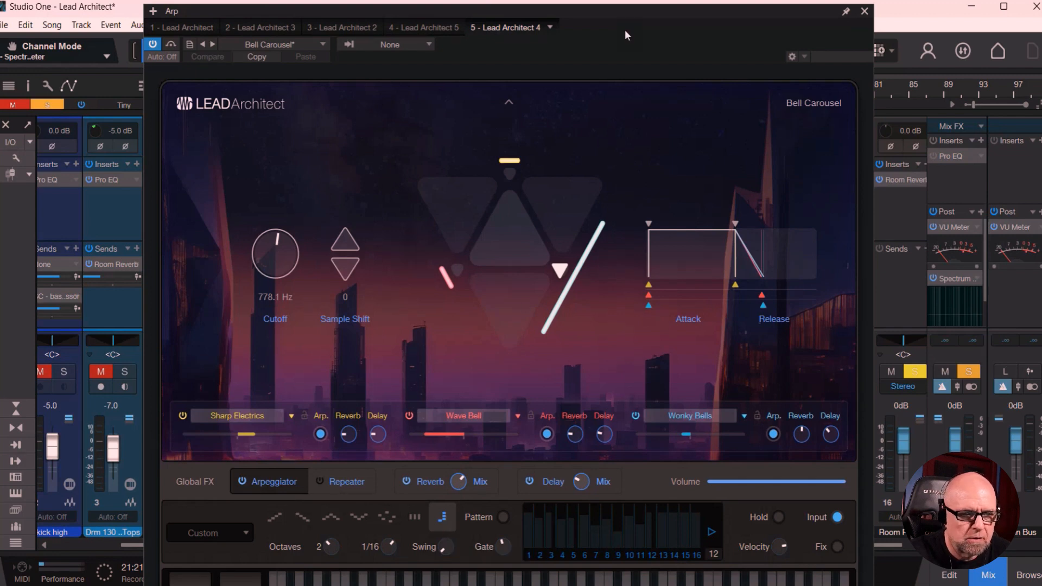
drag(620, 14, 619, 7)
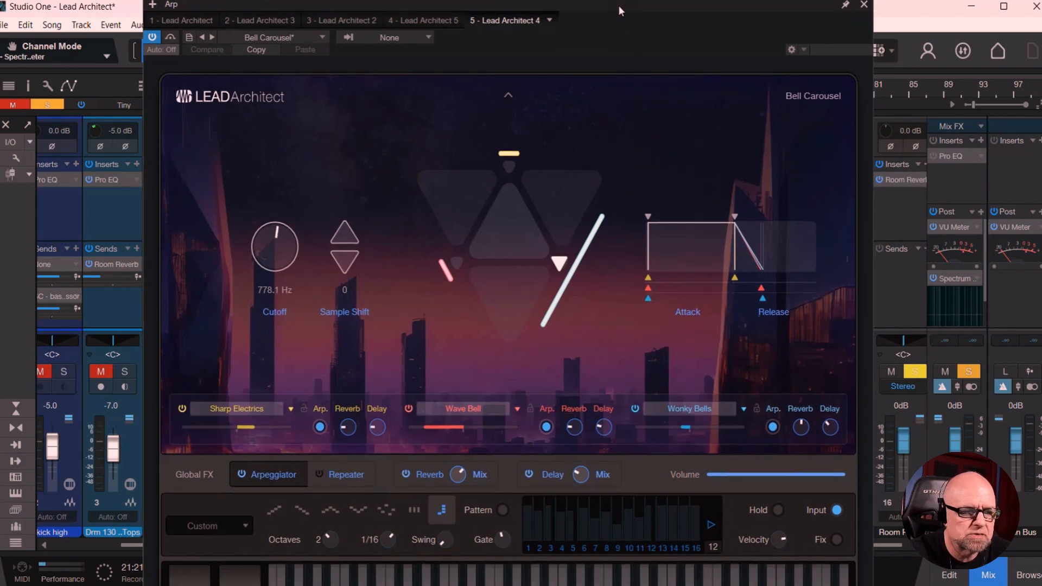
click(270, 511)
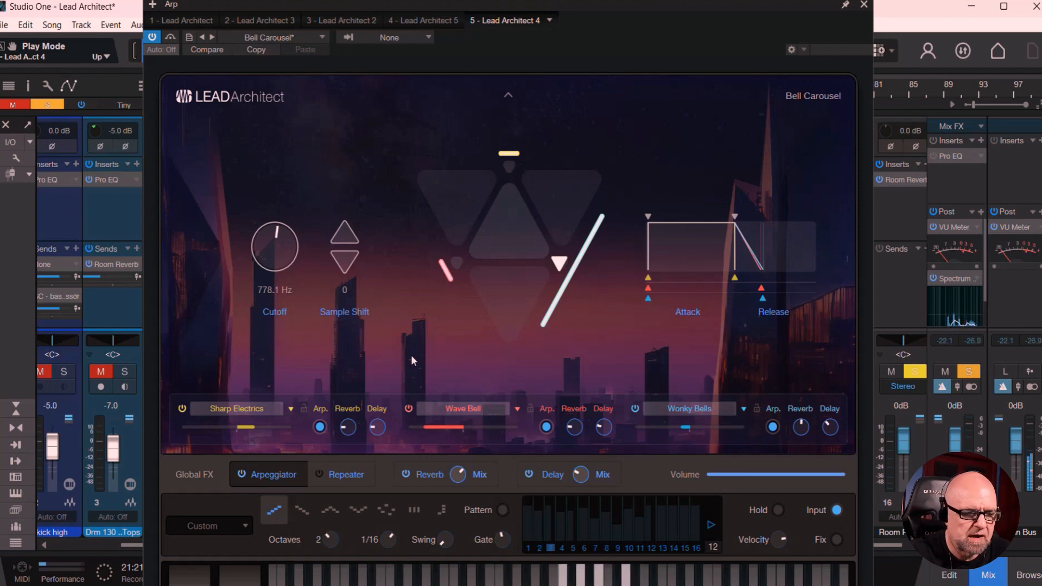
click(301, 509)
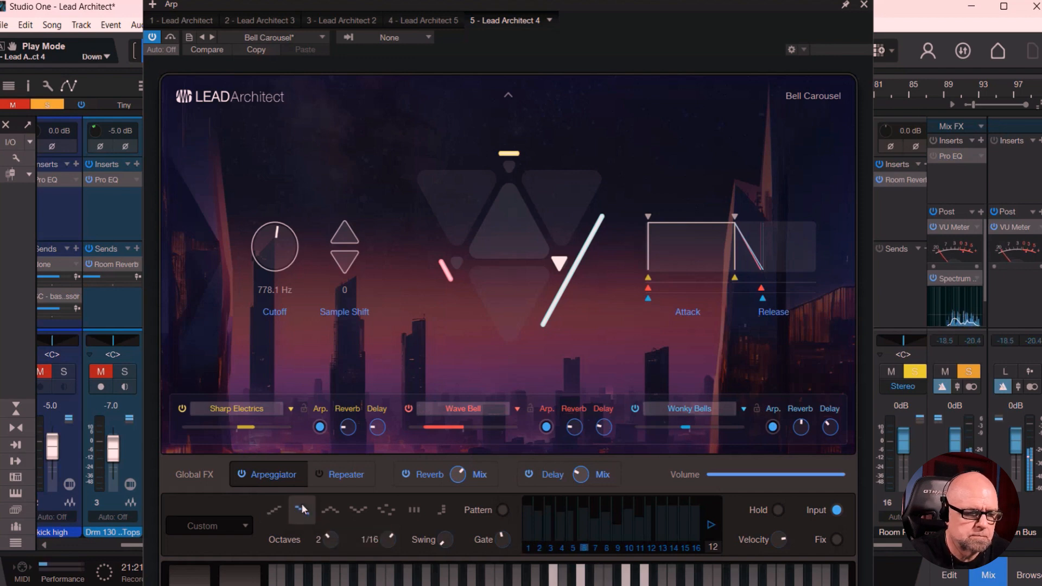
click(332, 510)
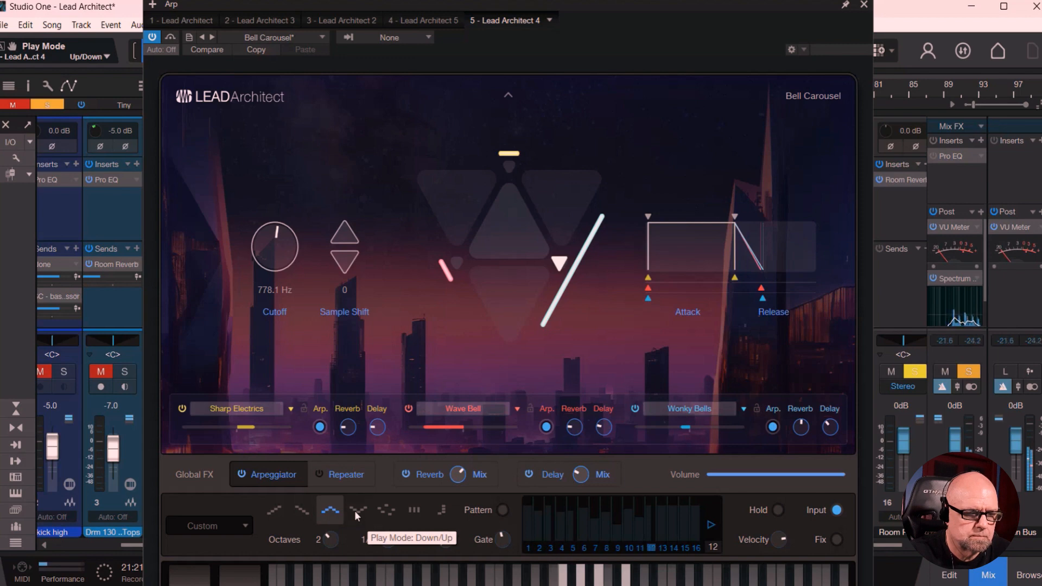
click(356, 511)
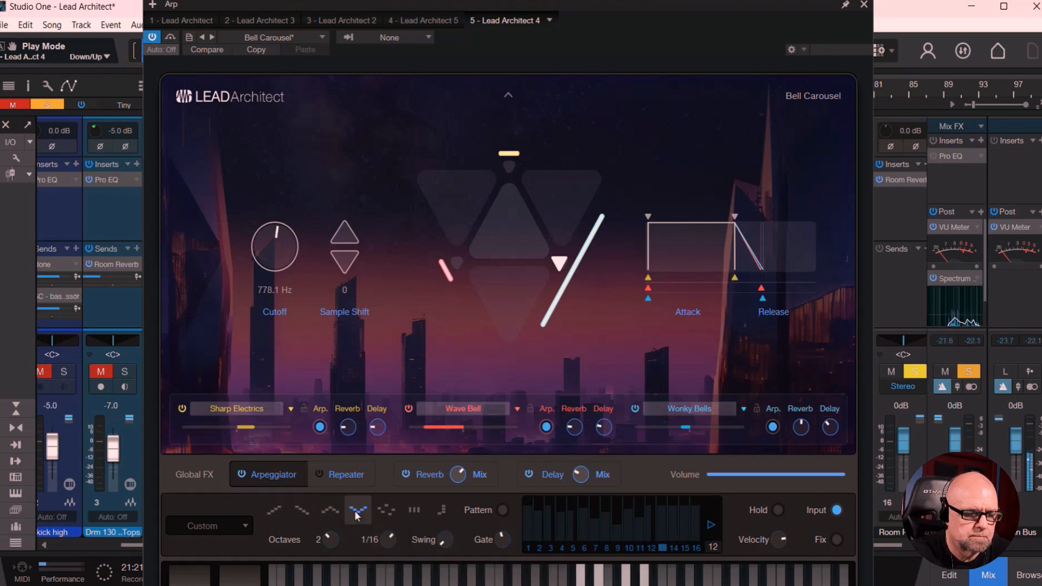
click(385, 511)
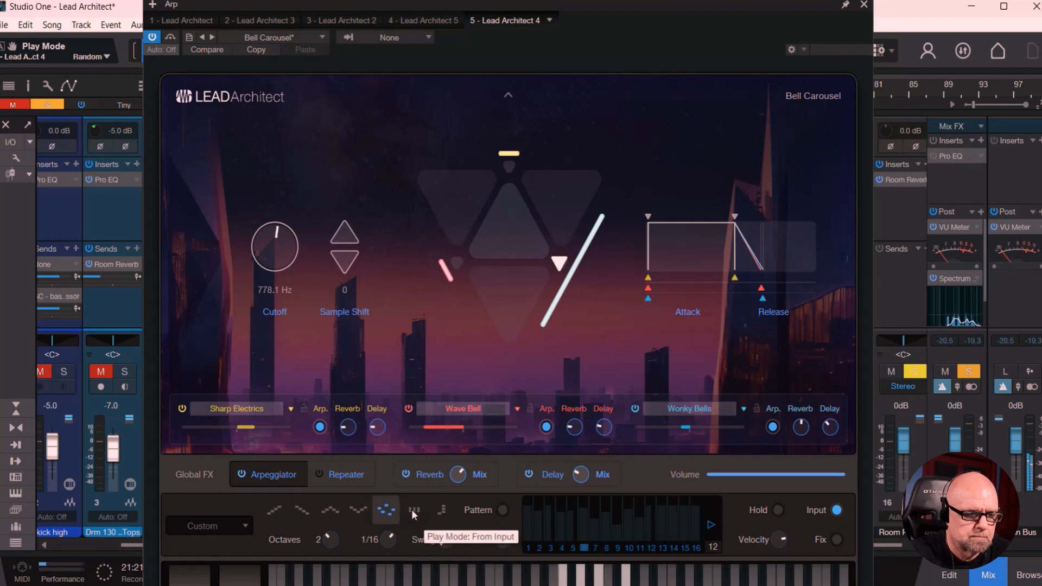
click(413, 510)
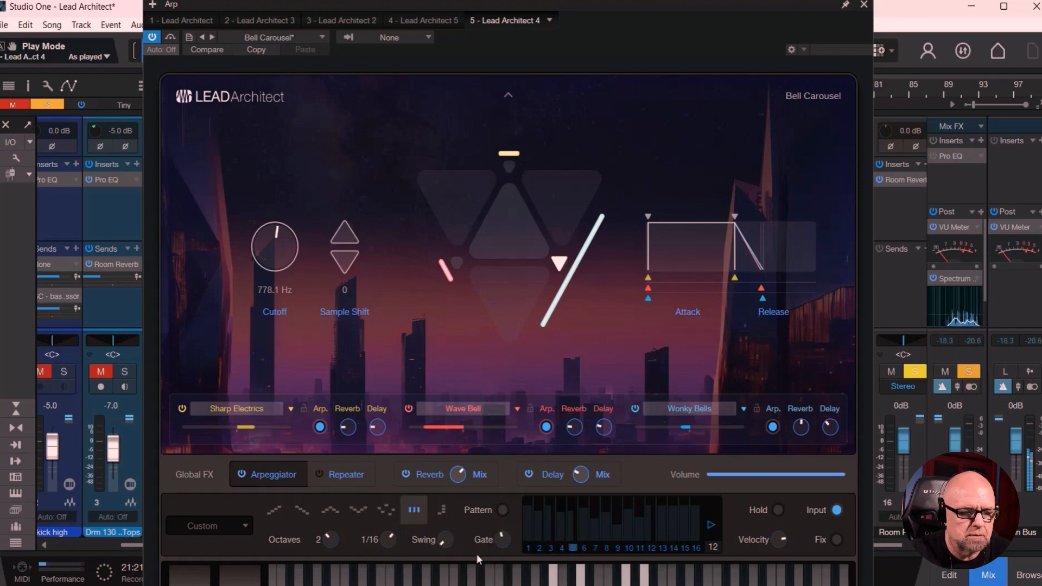
click(441, 513)
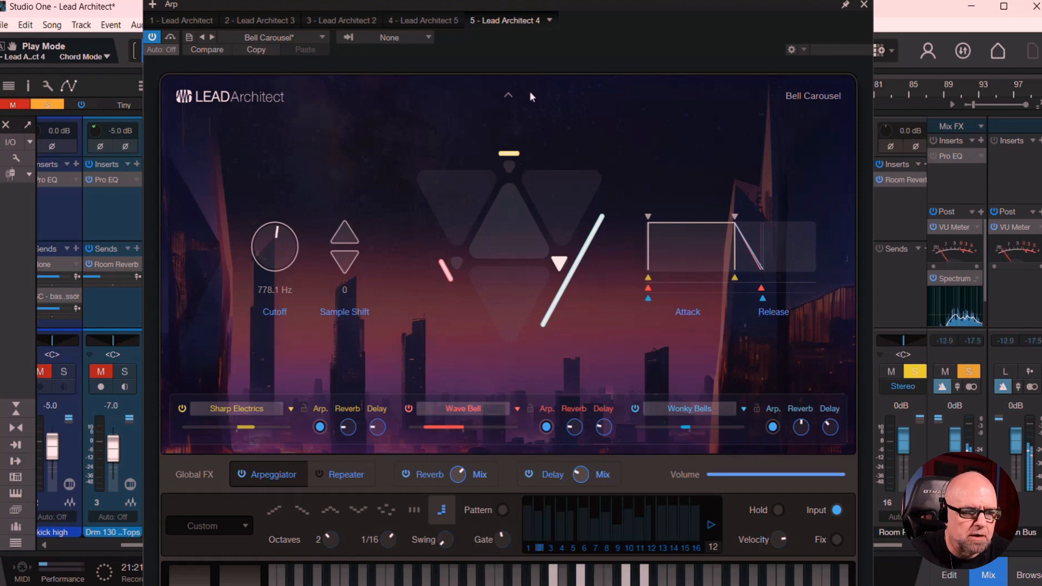
Step: Compare the EQ settings of the Sharp Electrics, Wave Bell and Wonky Bells layers, and return to the instrument's main view
click(510, 96)
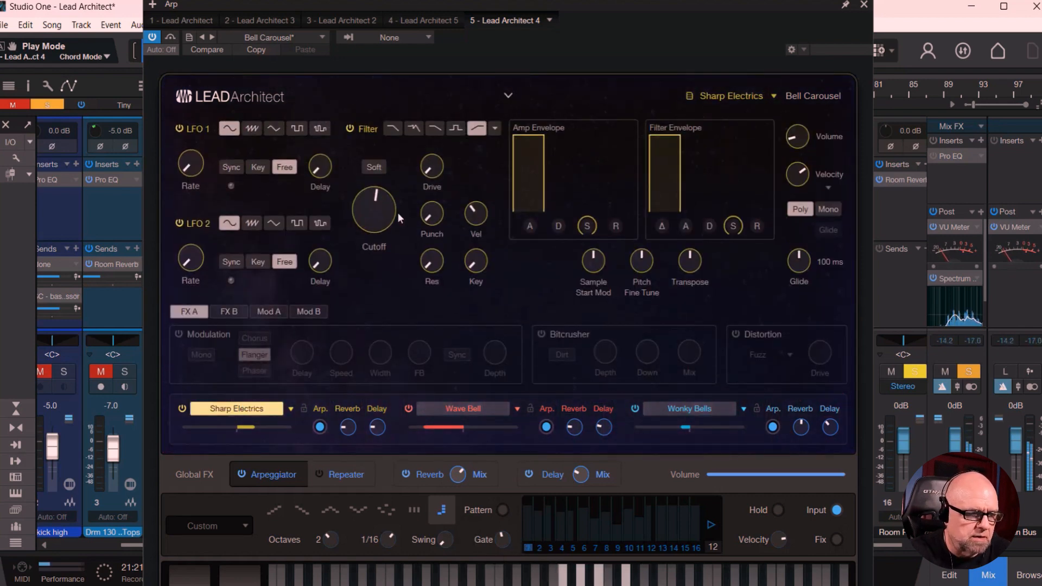
click(227, 310)
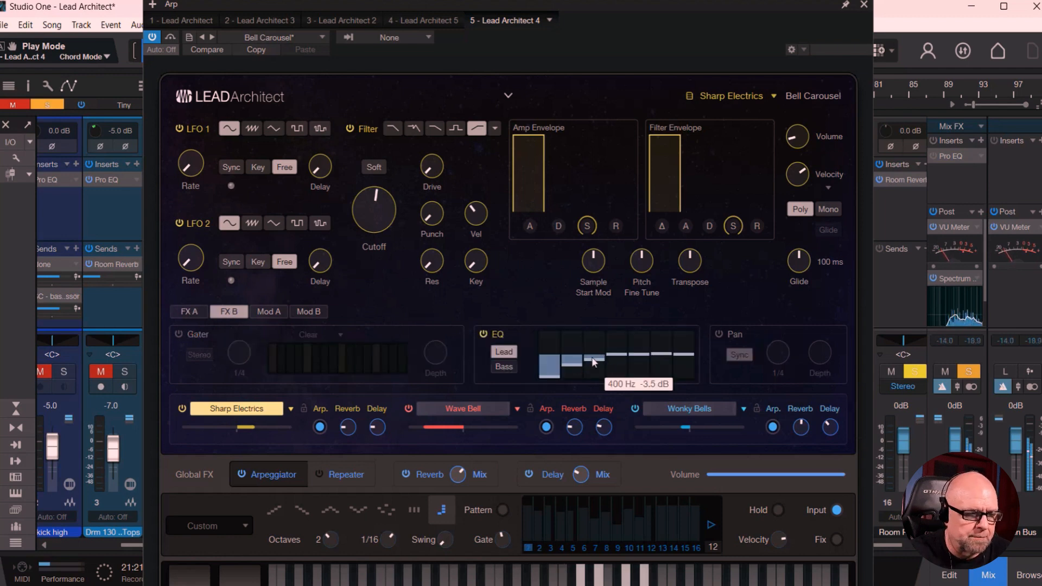
click(463, 409)
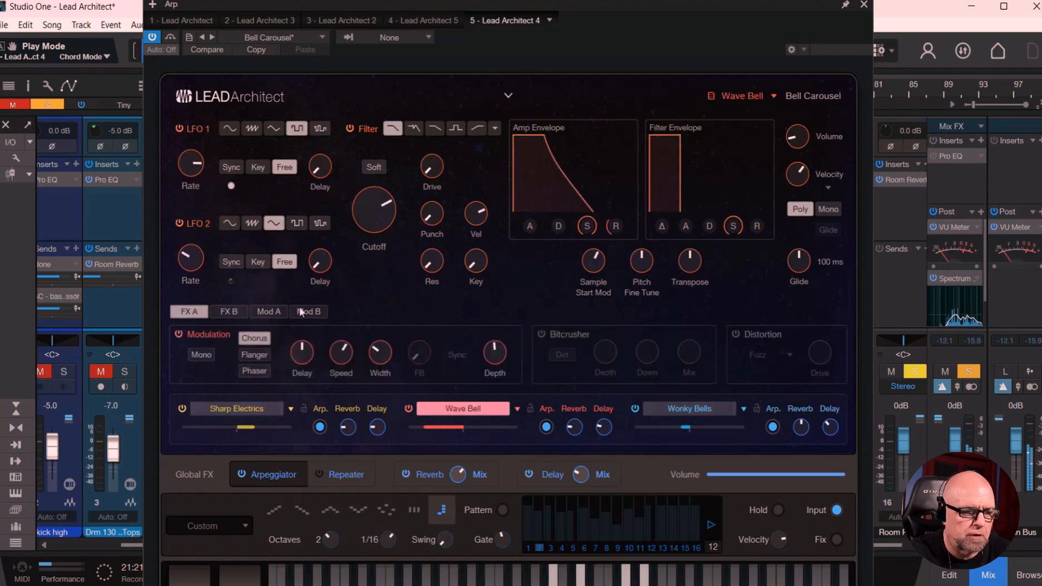
click(229, 311)
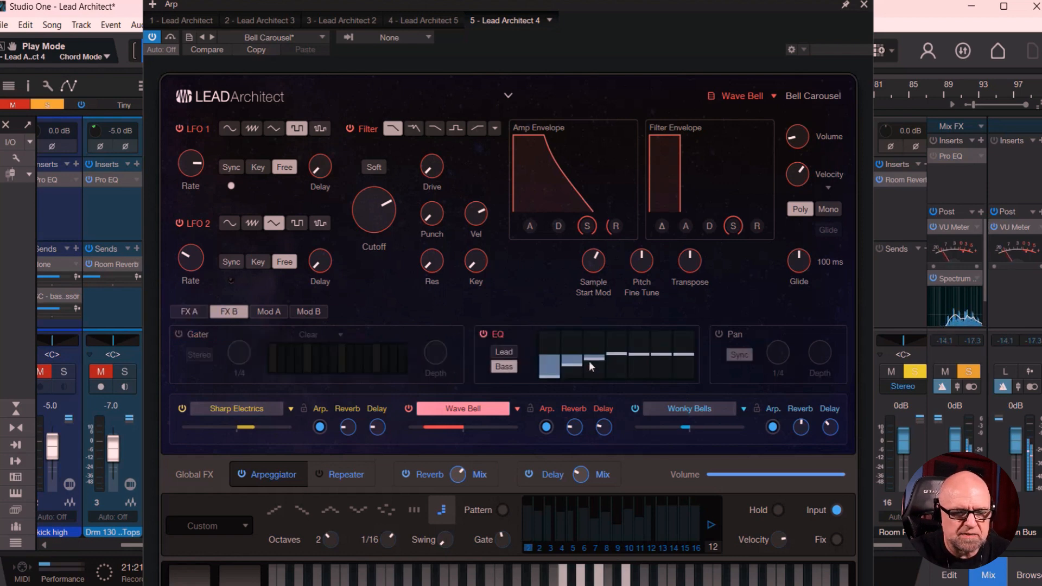
click(690, 409)
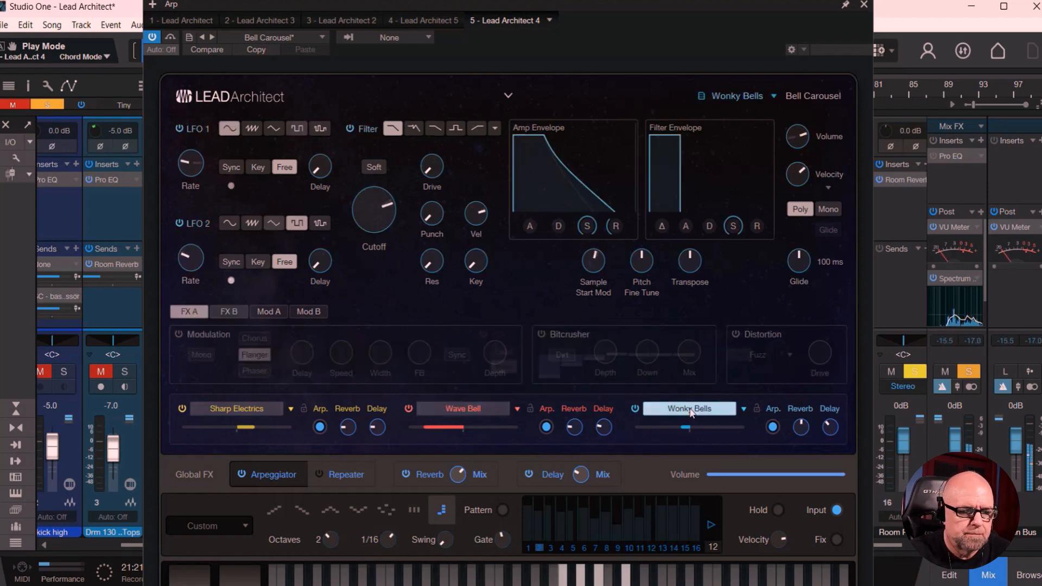
click(229, 314)
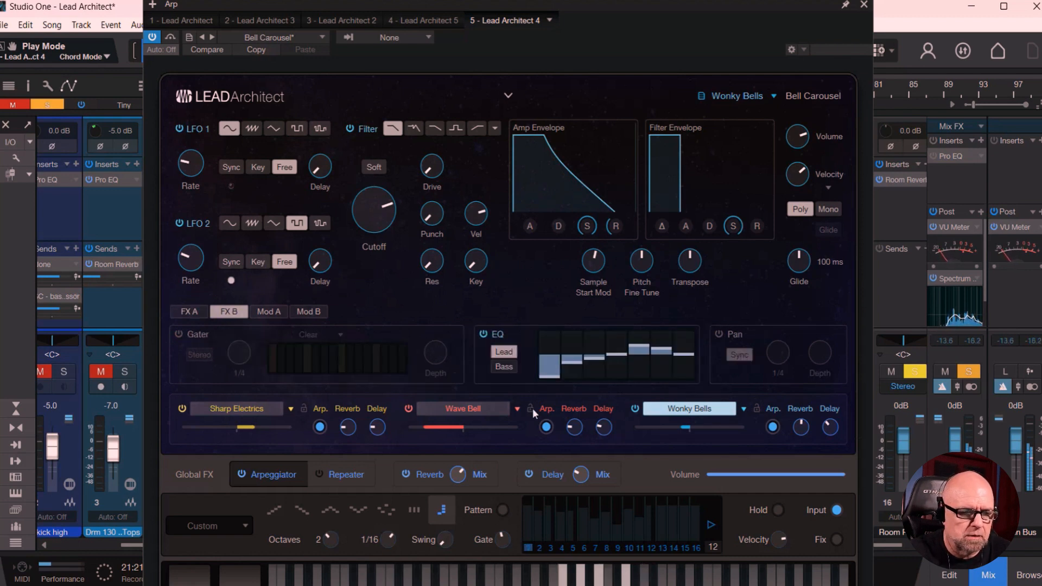
click(479, 408)
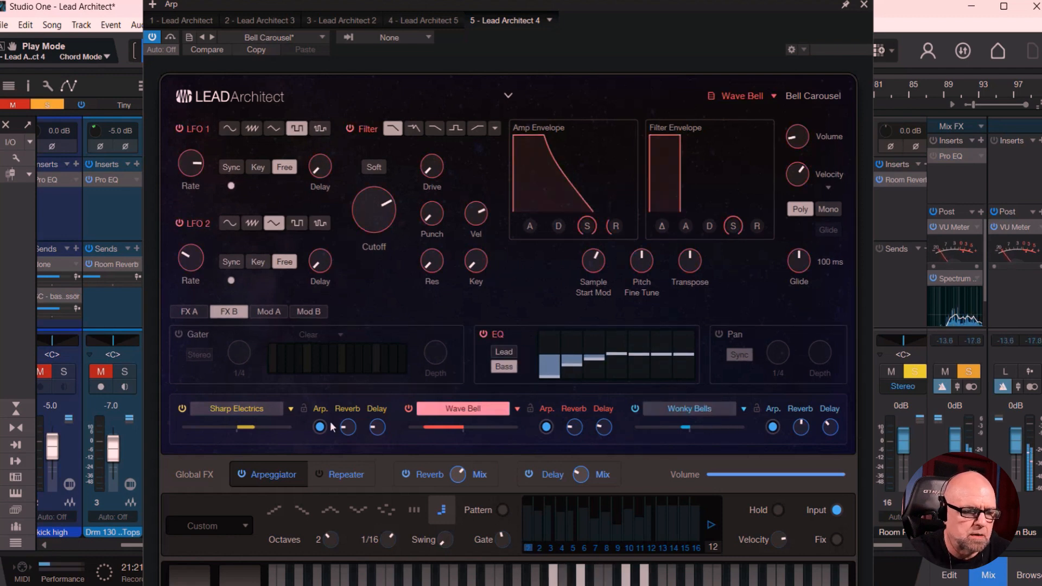
click(224, 414)
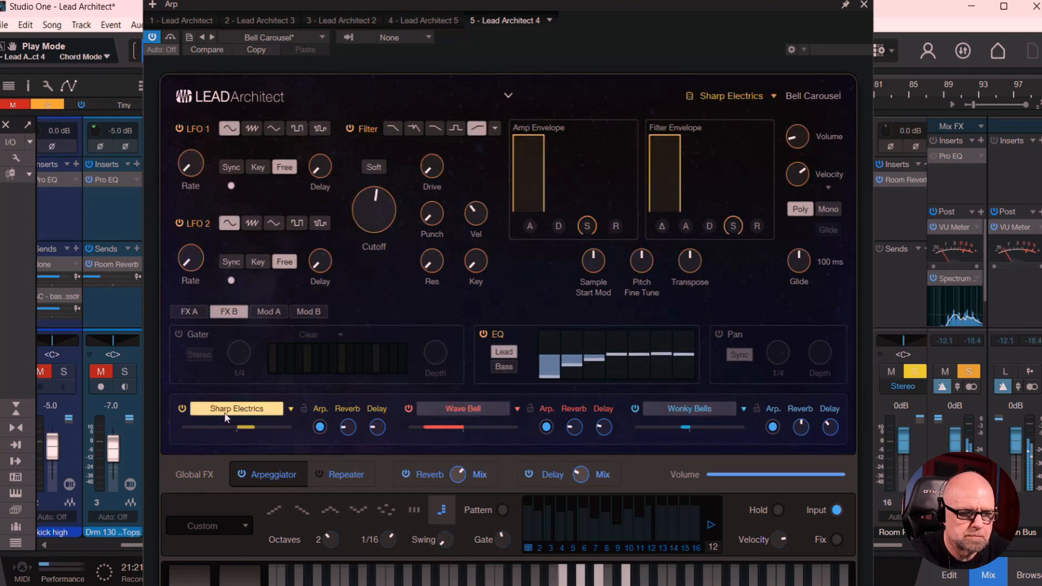
click(509, 97)
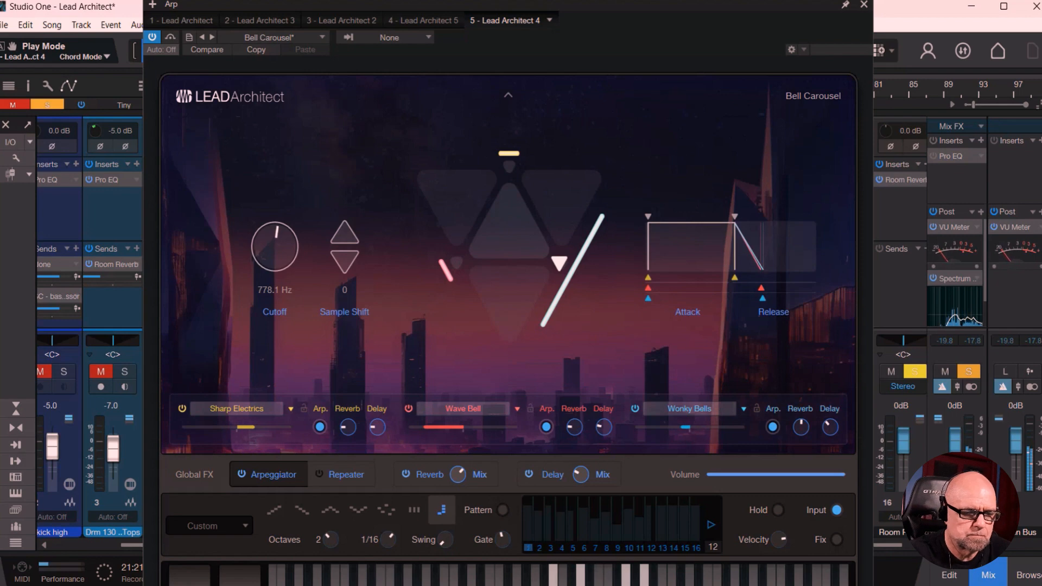
Step: Close the Arp instrument, stop playback, and restore the full mix by unsoloing Arp and unmuting the bass, lead, chords and Arp channels
click(864, 4)
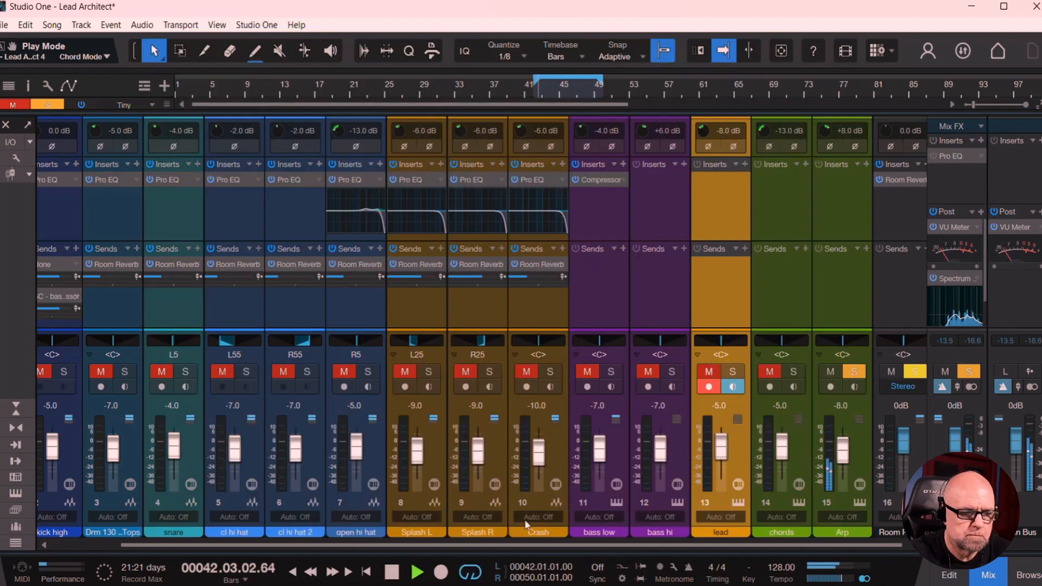
key(space)
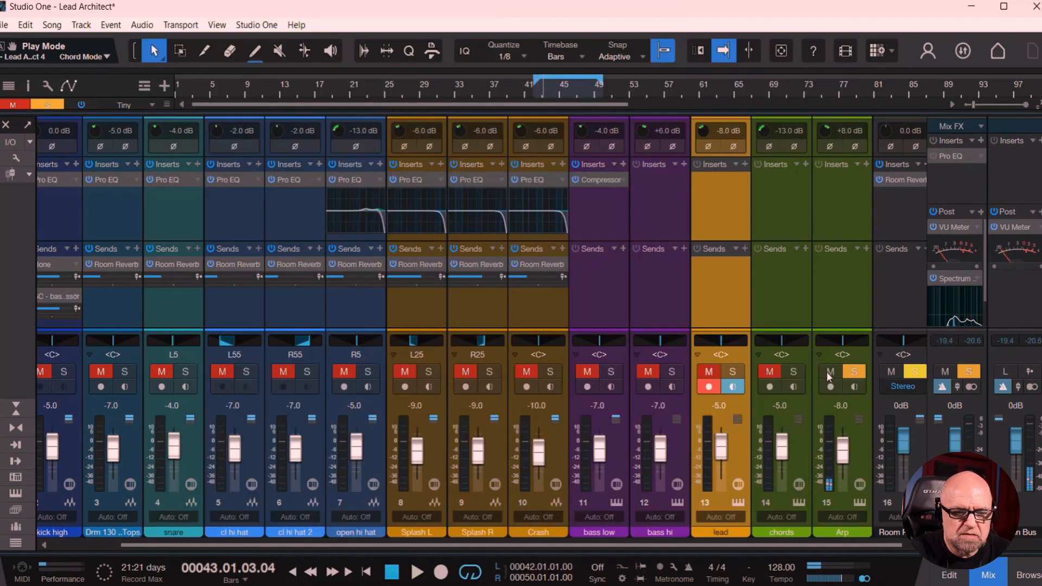
click(850, 373)
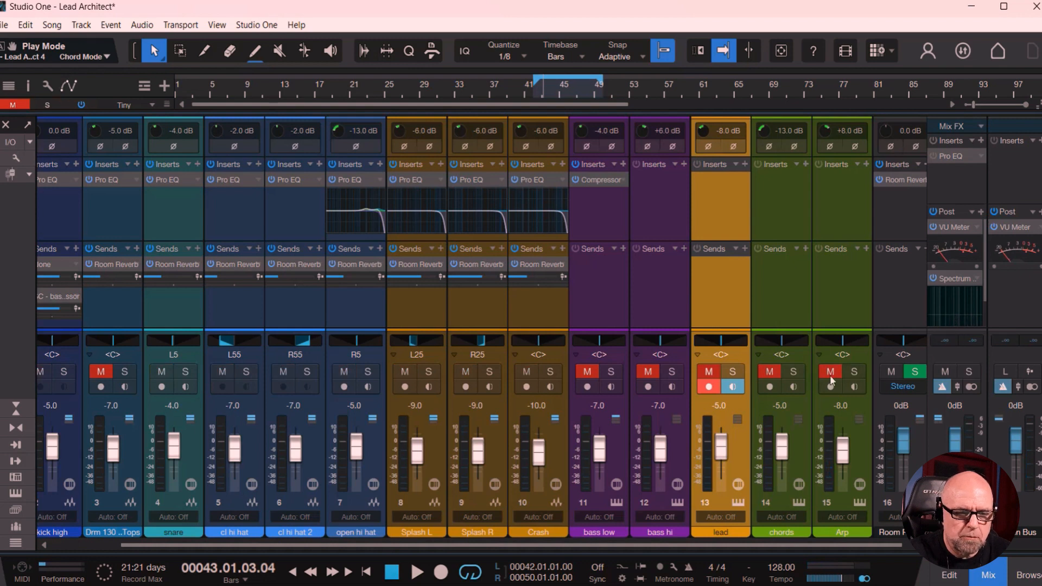
click(831, 374)
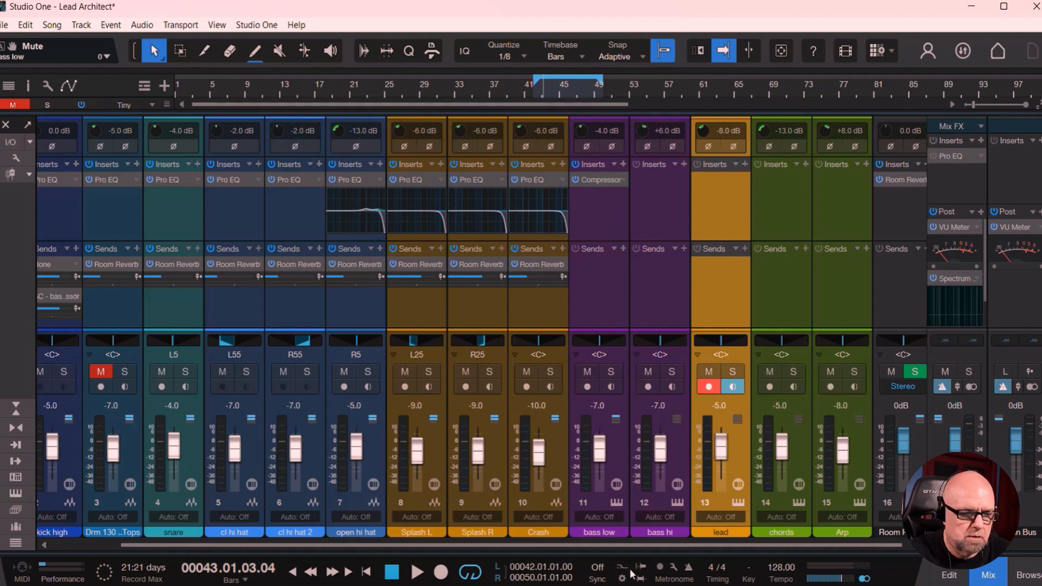
Step: Play back the full song while viewing the mixer and arrangement, and turn off looping
click(988, 575)
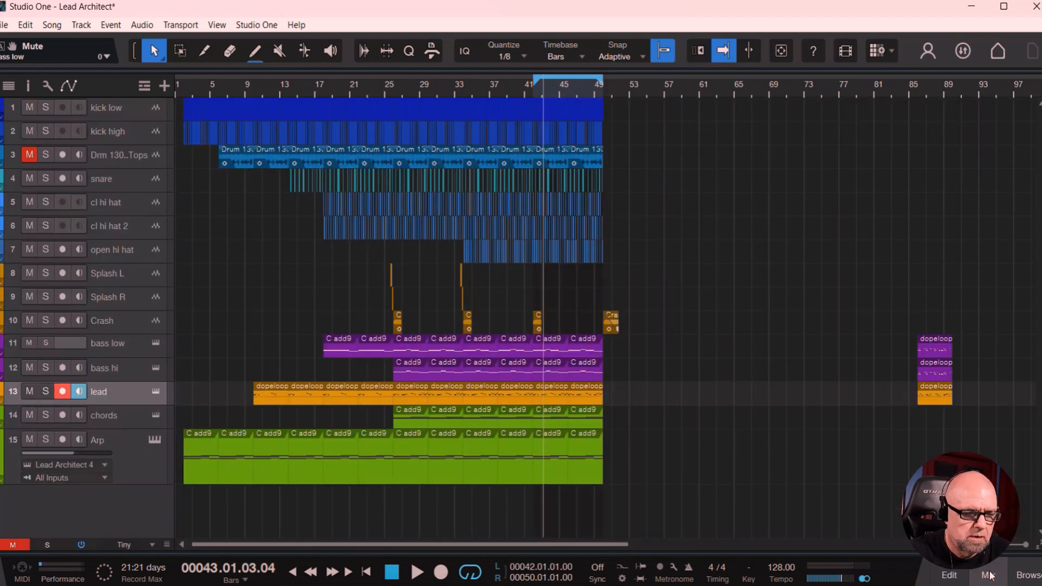
click(988, 575)
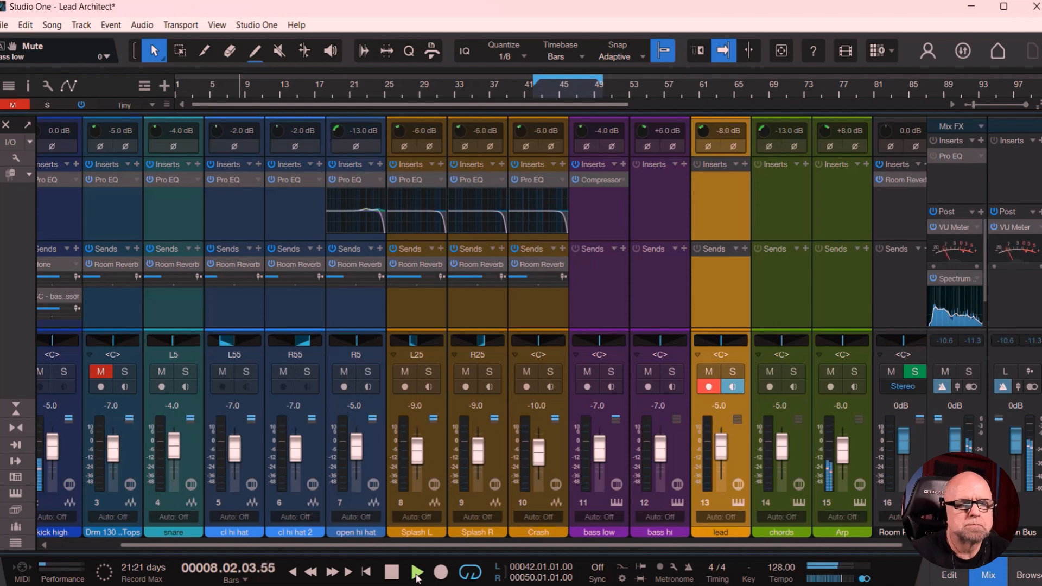
click(985, 575)
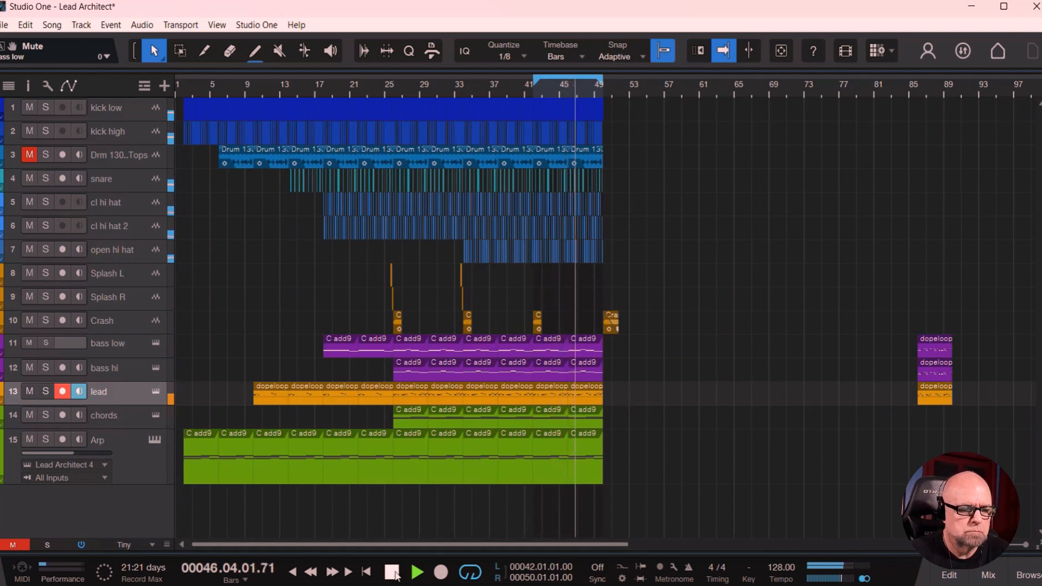
click(472, 574)
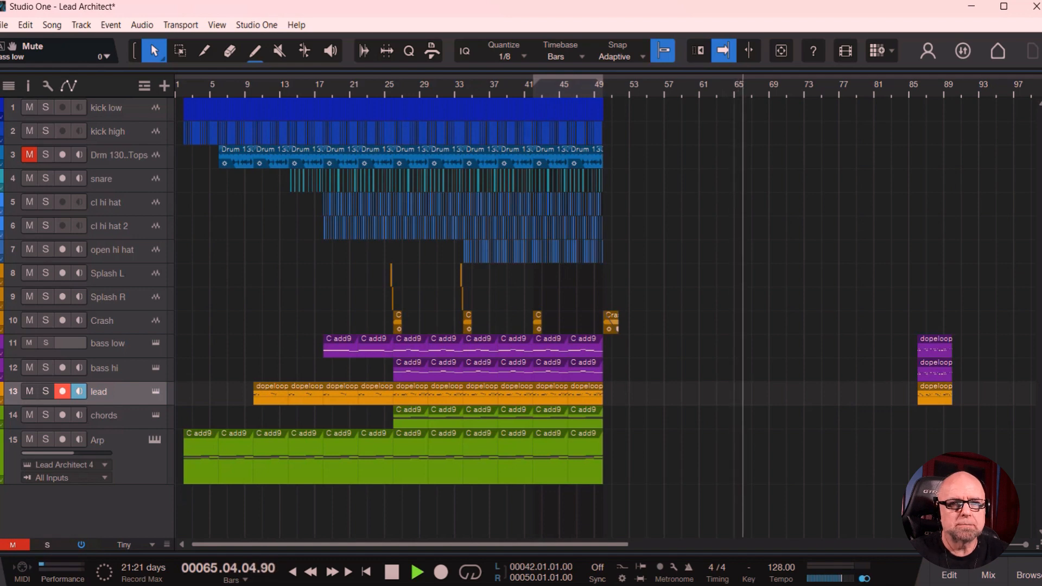
click(417, 572)
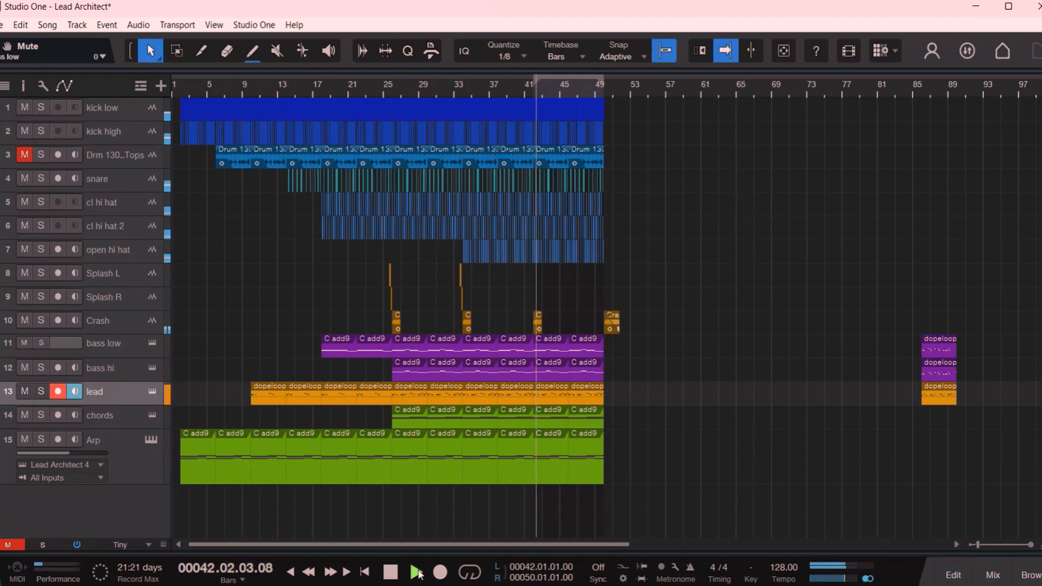